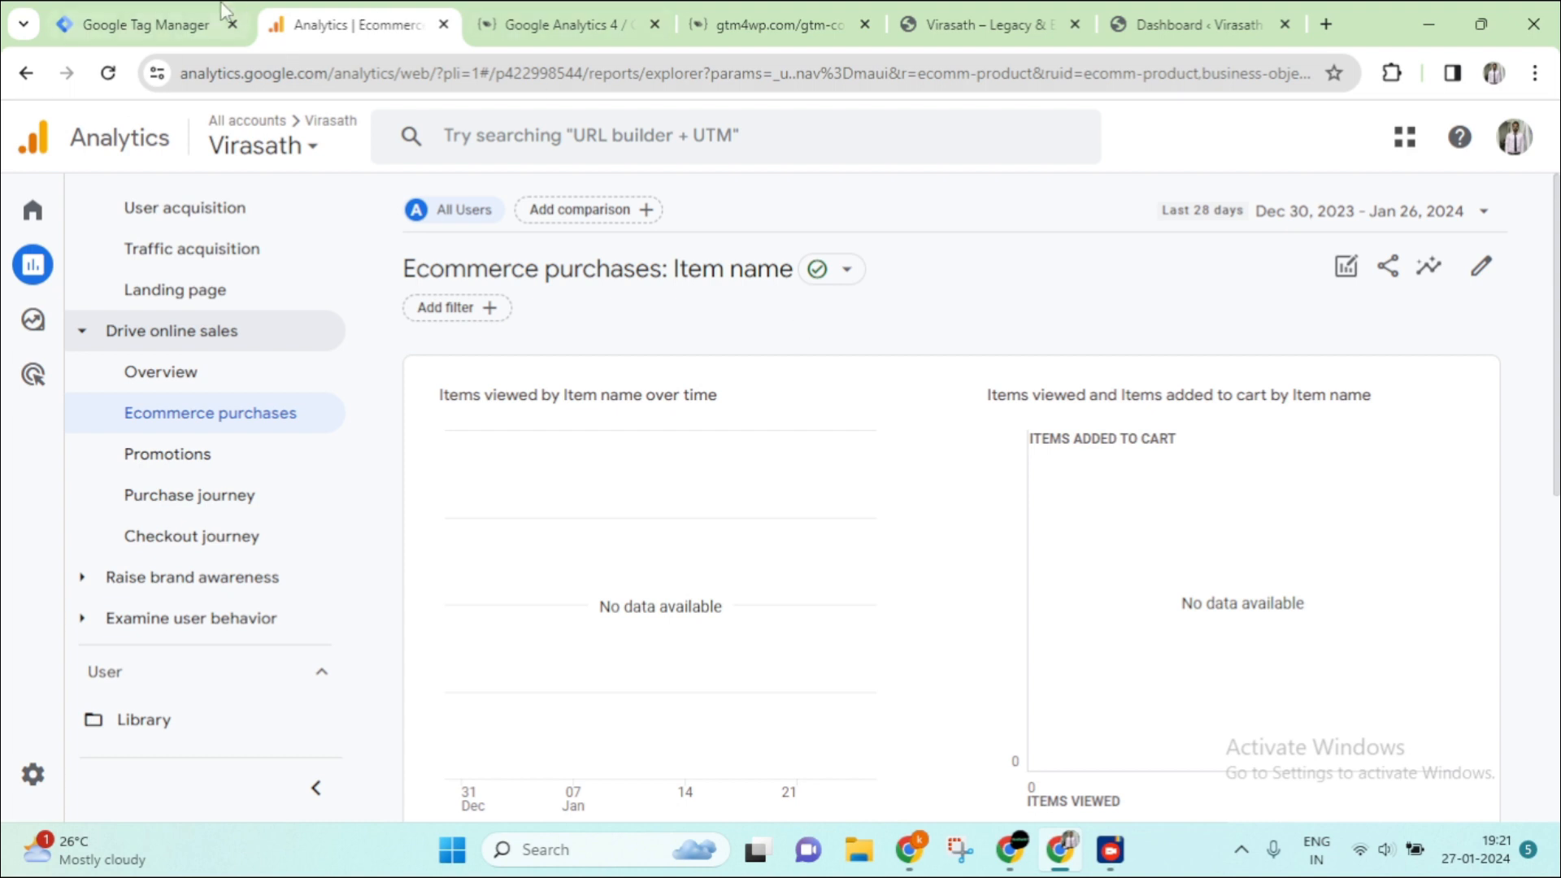
Look over the Tag Manager workspace, the WordPress dashboard, the GTM4WP GA4 setup guide and the Analytics Ecommerce purchases report
left_click(188, 26)
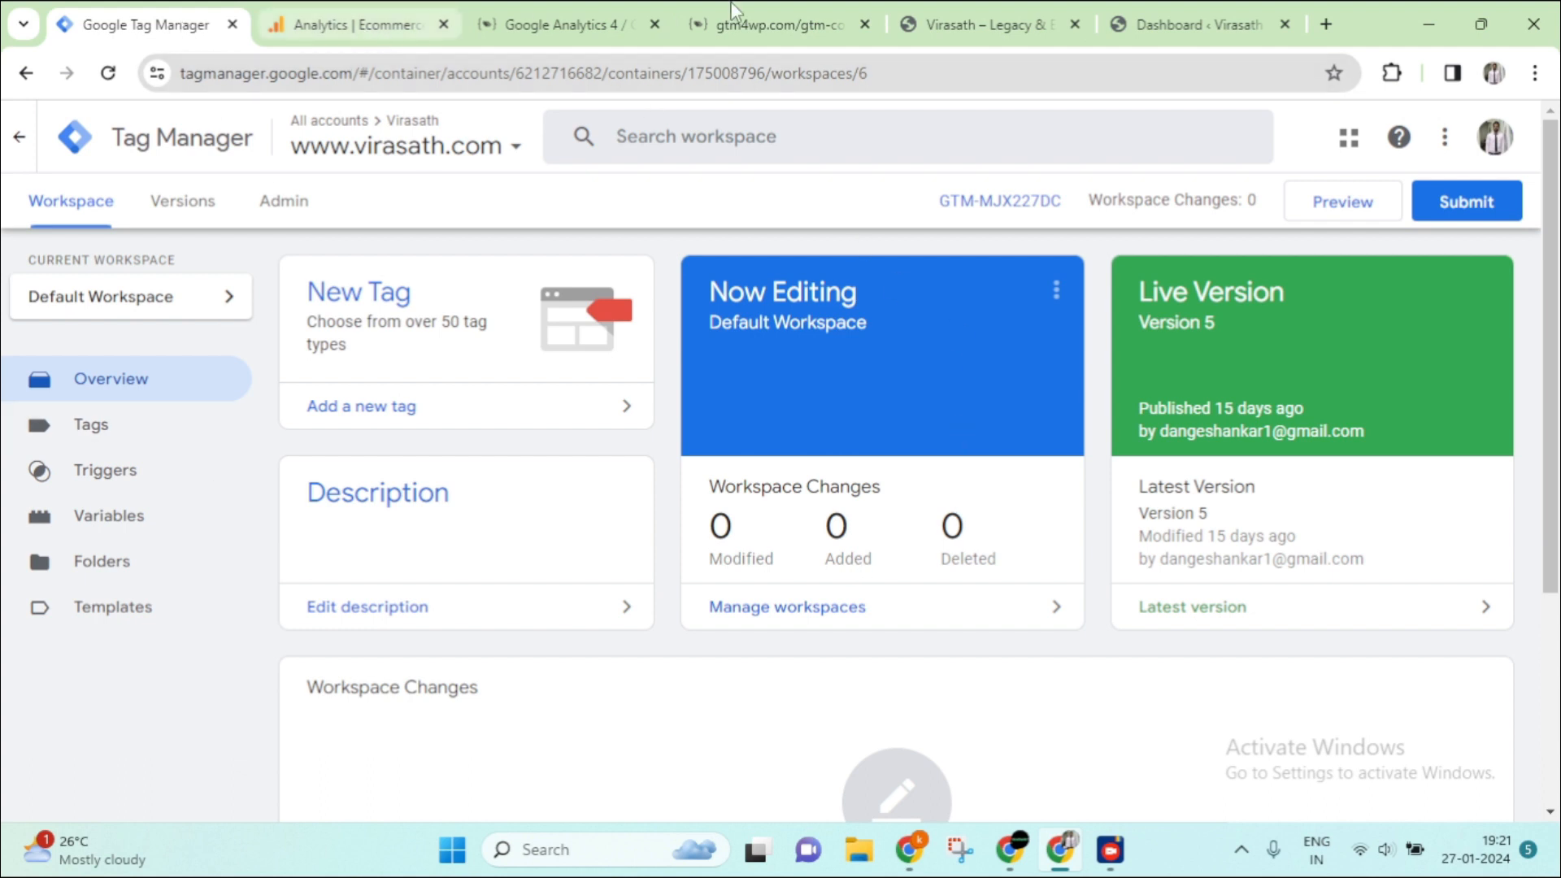
left_click(1216, 27)
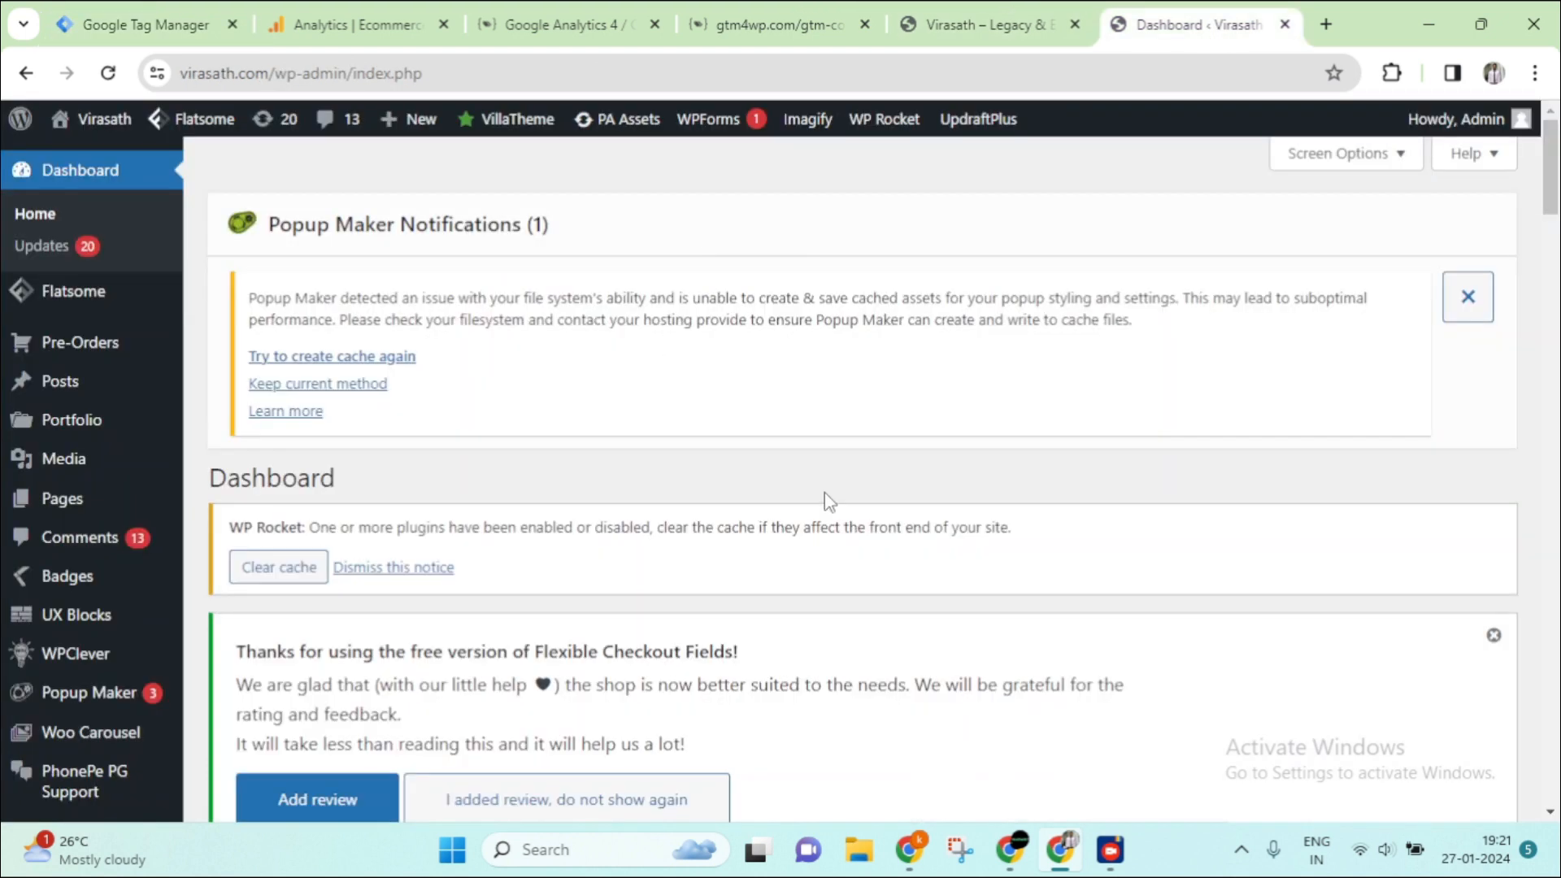
left_click(569, 25)
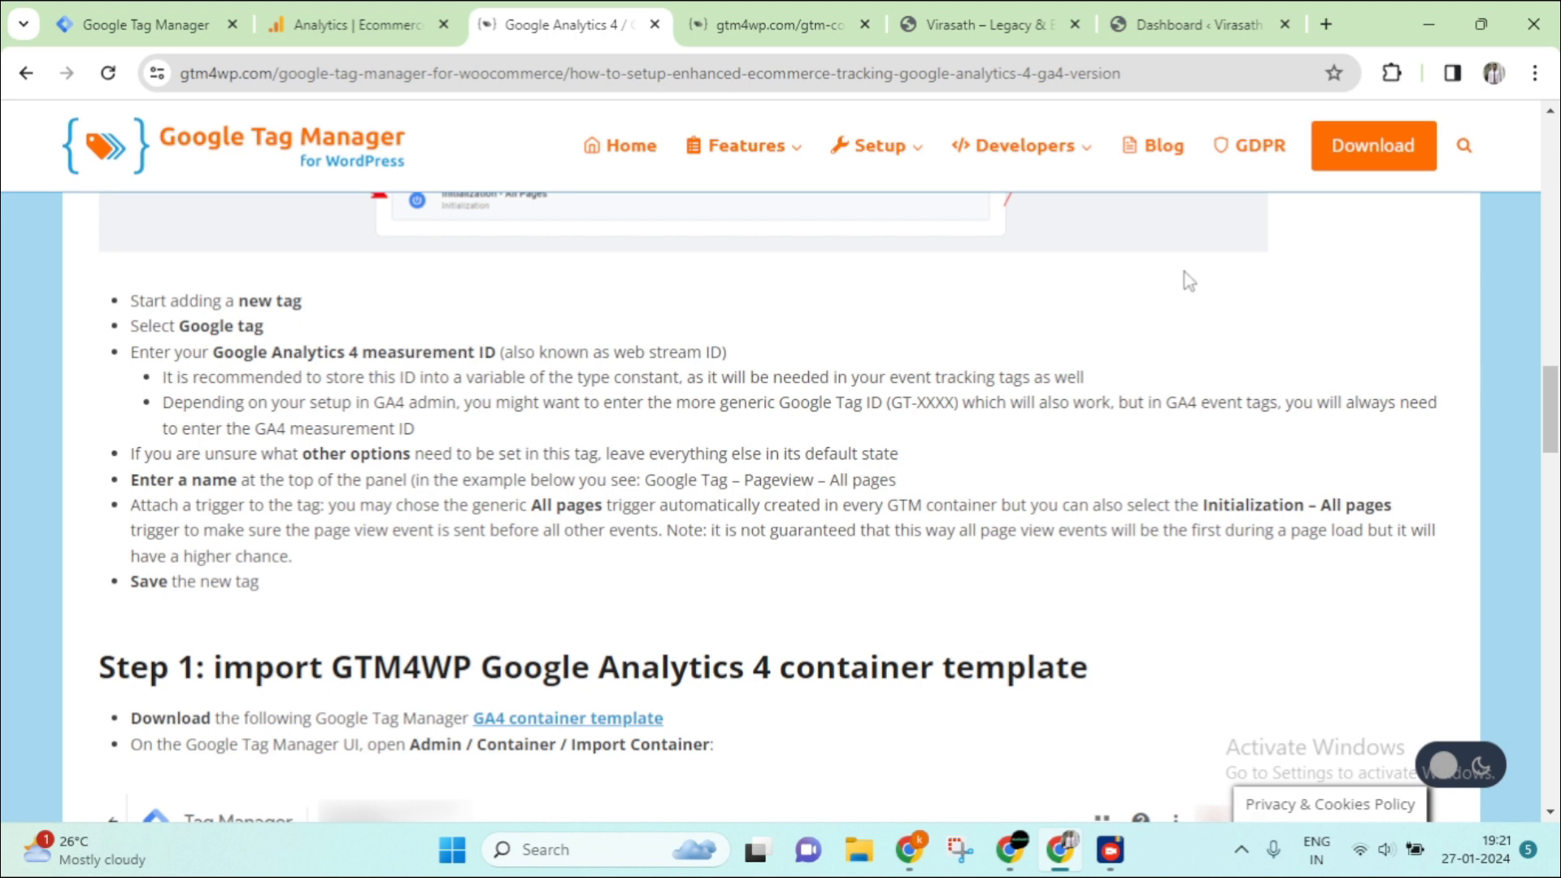
left_click(135, 24)
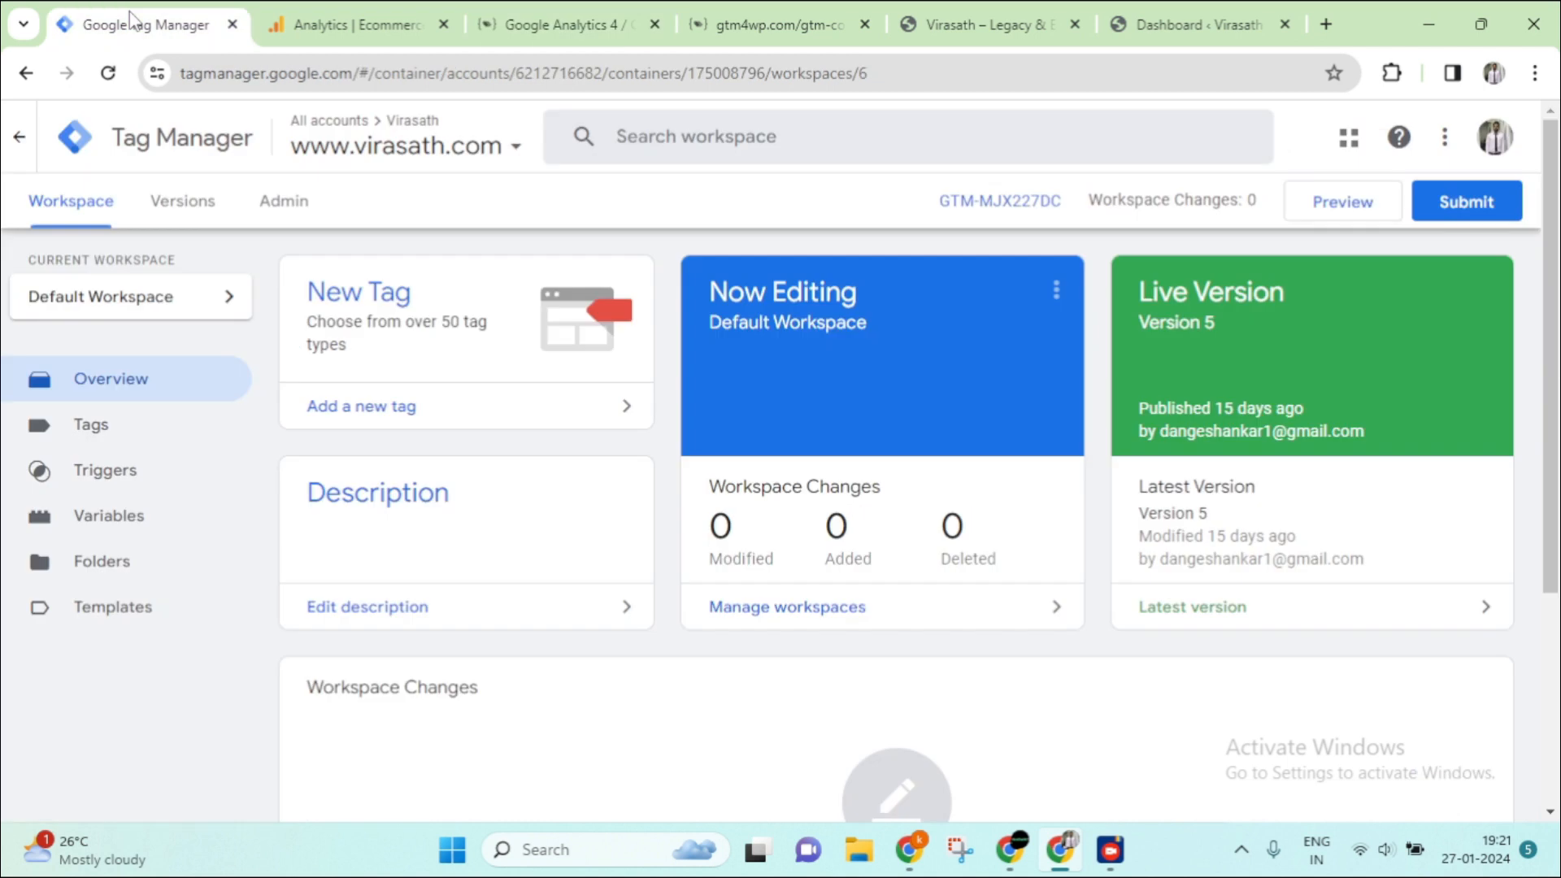
left_click(403, 24)
scroll(696, 522, "down", 5)
scroll(615, 642, "up", 5)
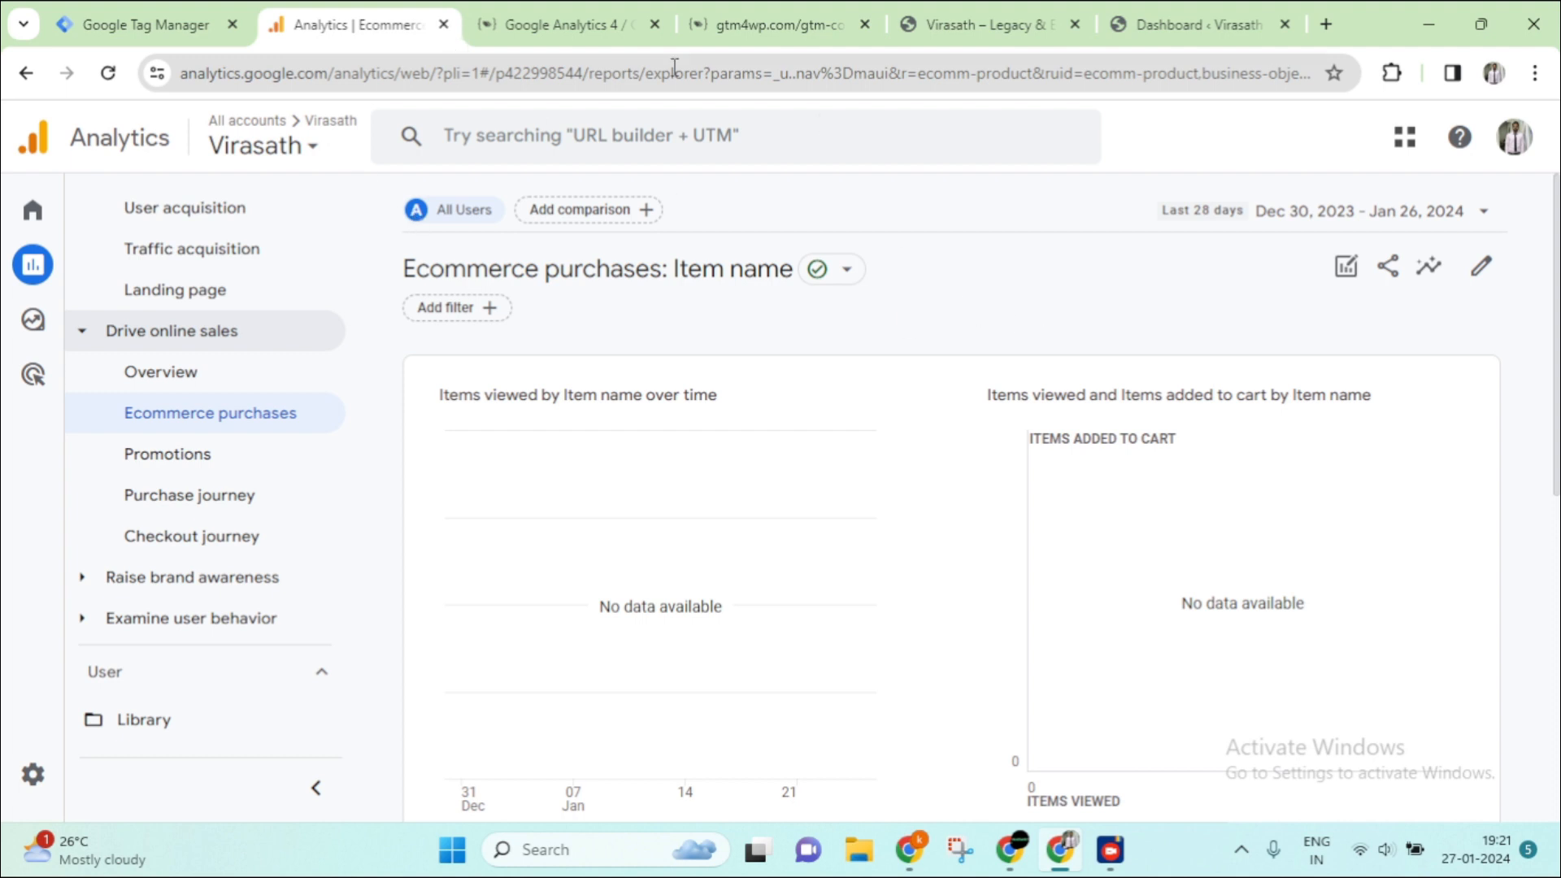
Switch to the WordPress dashboard and open the Google Tag Manager plugin's settings page
left_click(1195, 24)
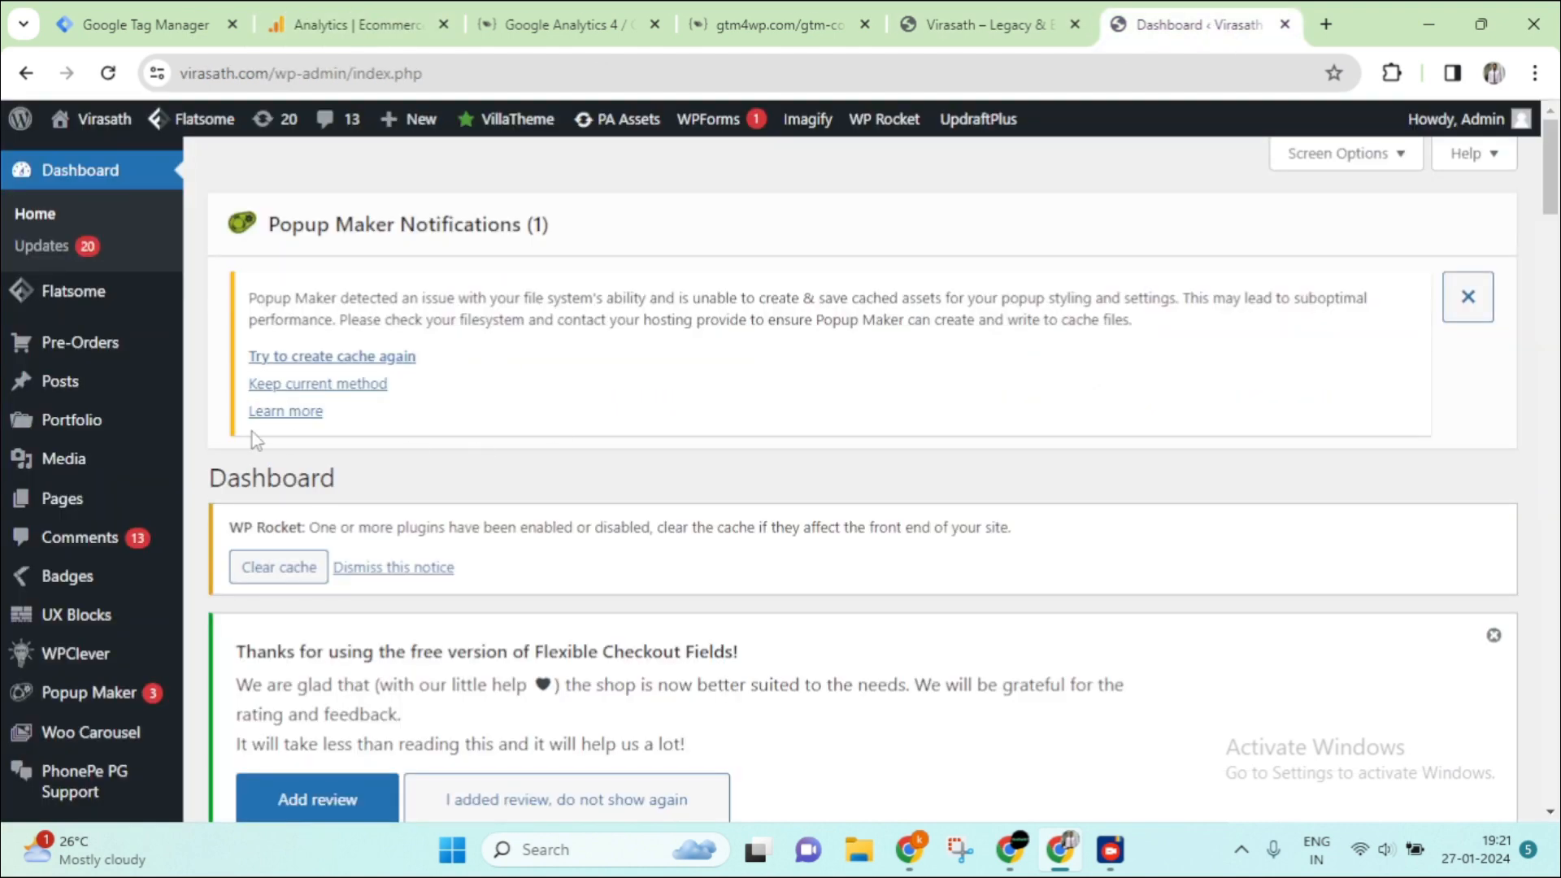
scroll(91, 569, "down", 5)
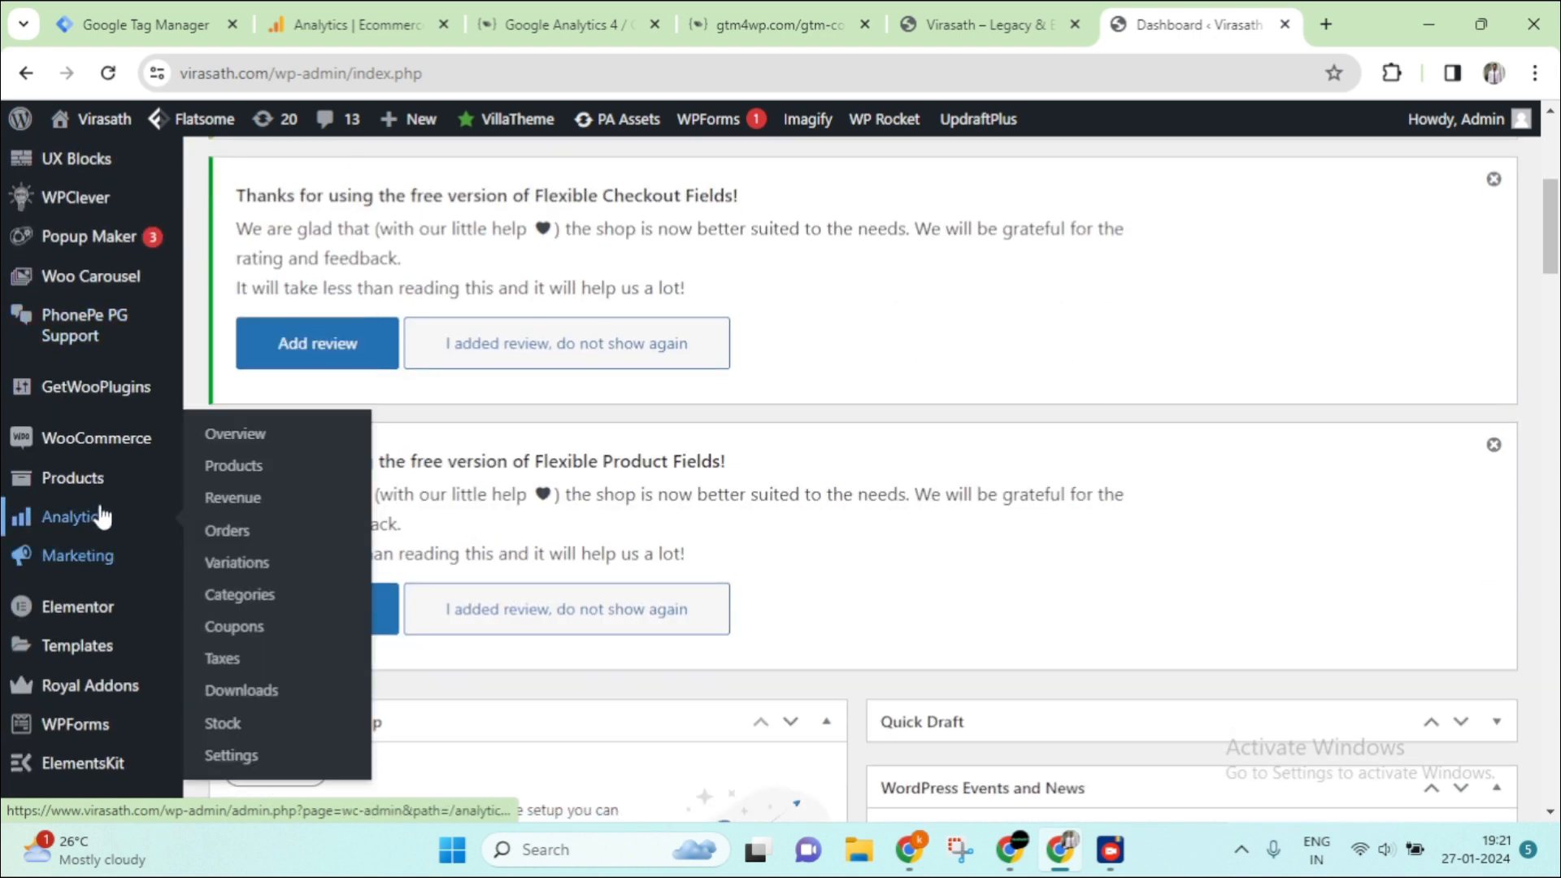
scroll(98, 520, "down", 6)
scroll(89, 488, "down", 3)
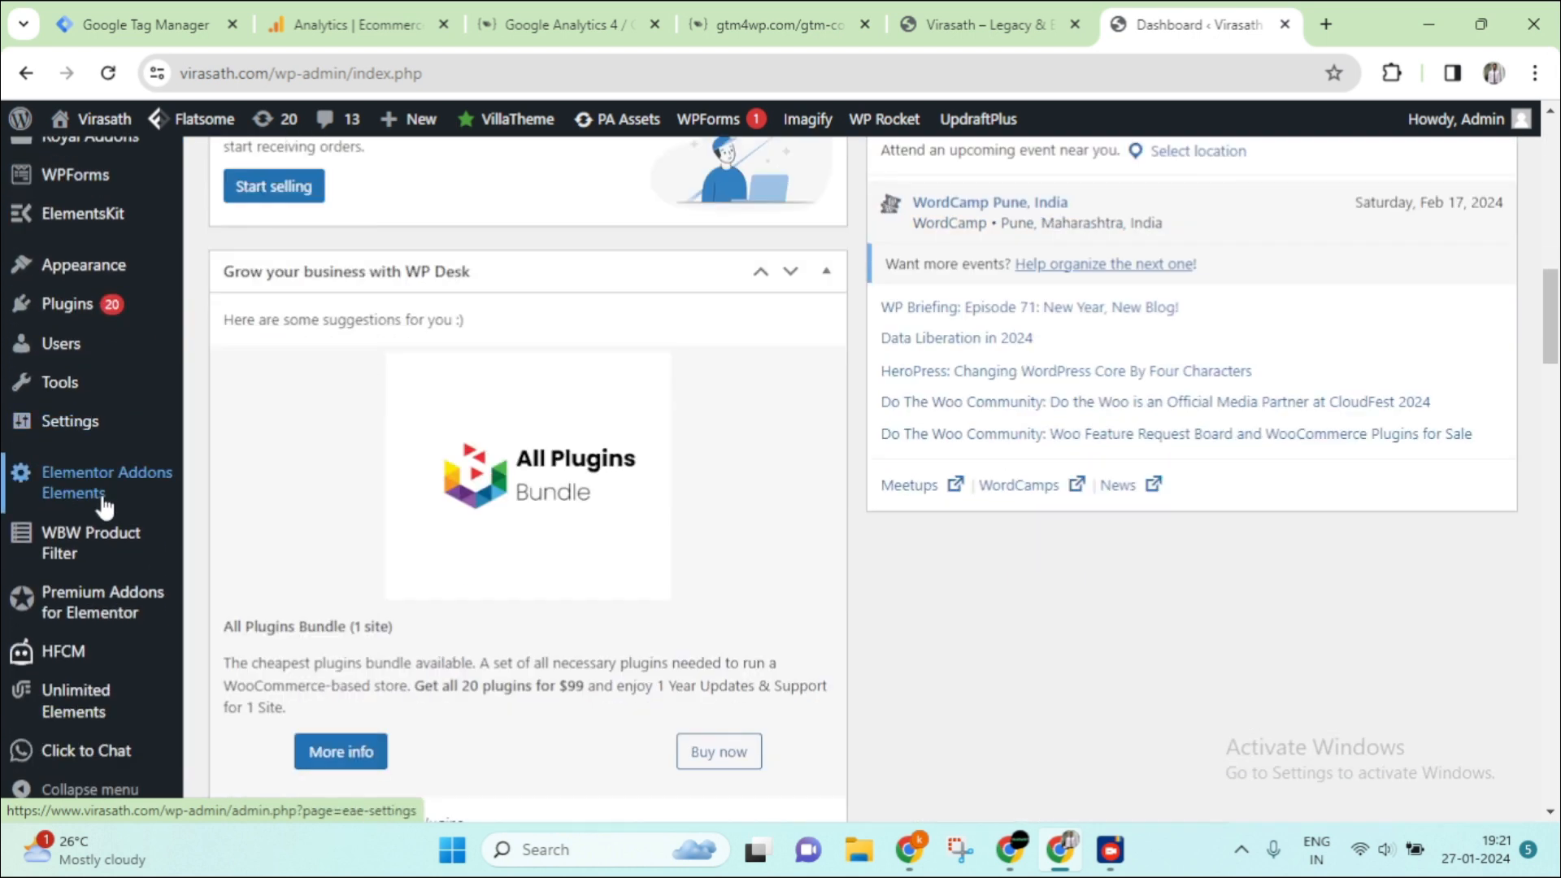
scroll(96, 407, "up", 3)
scroll(91, 382, "up", 2)
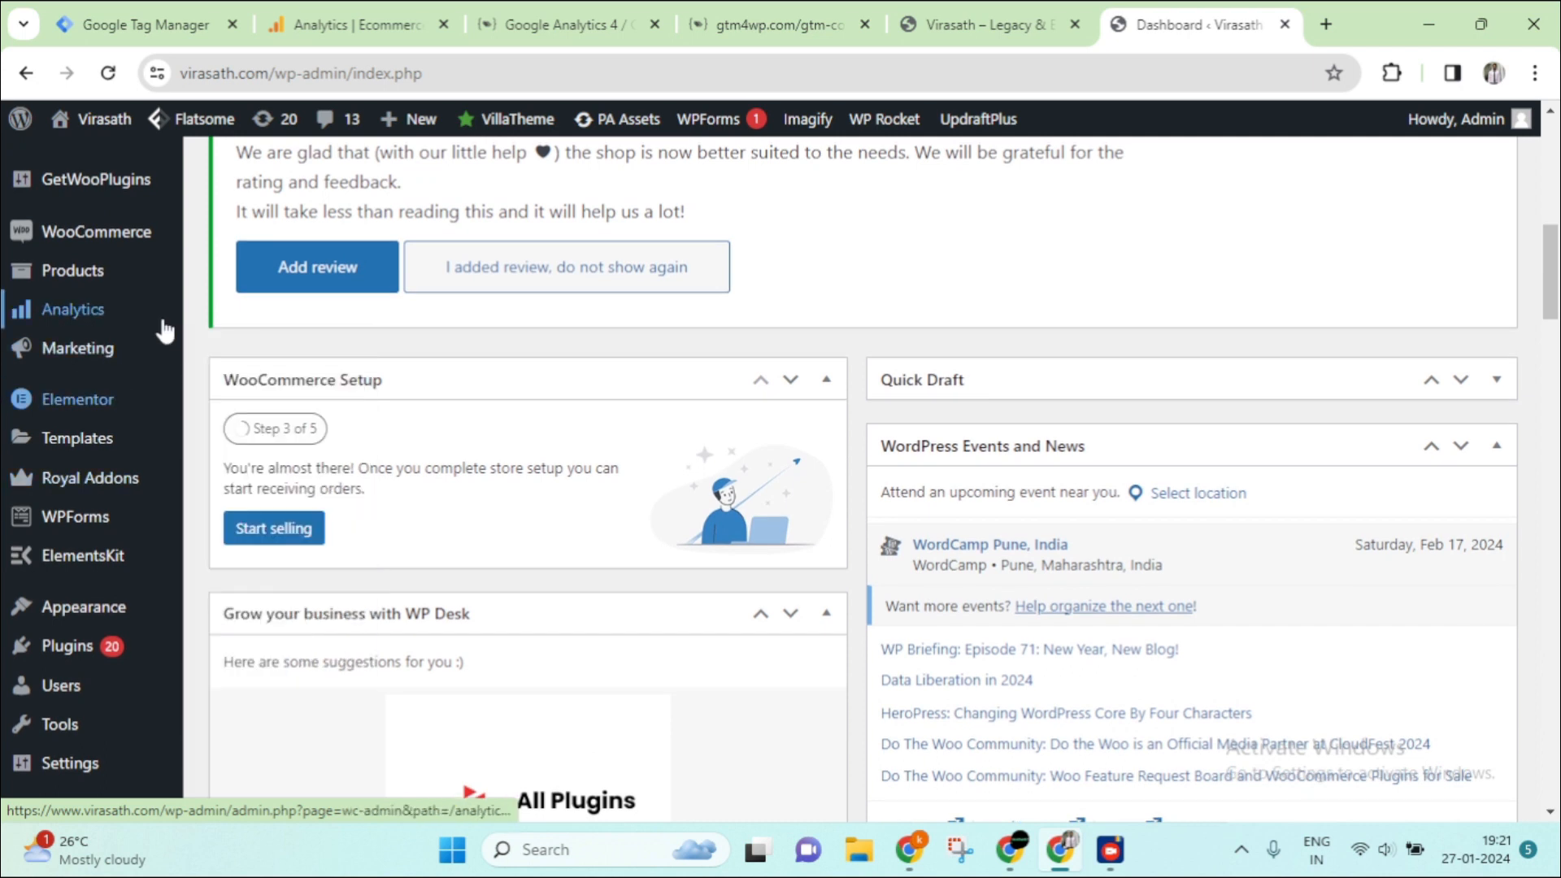
scroll(165, 335, "down", 4)
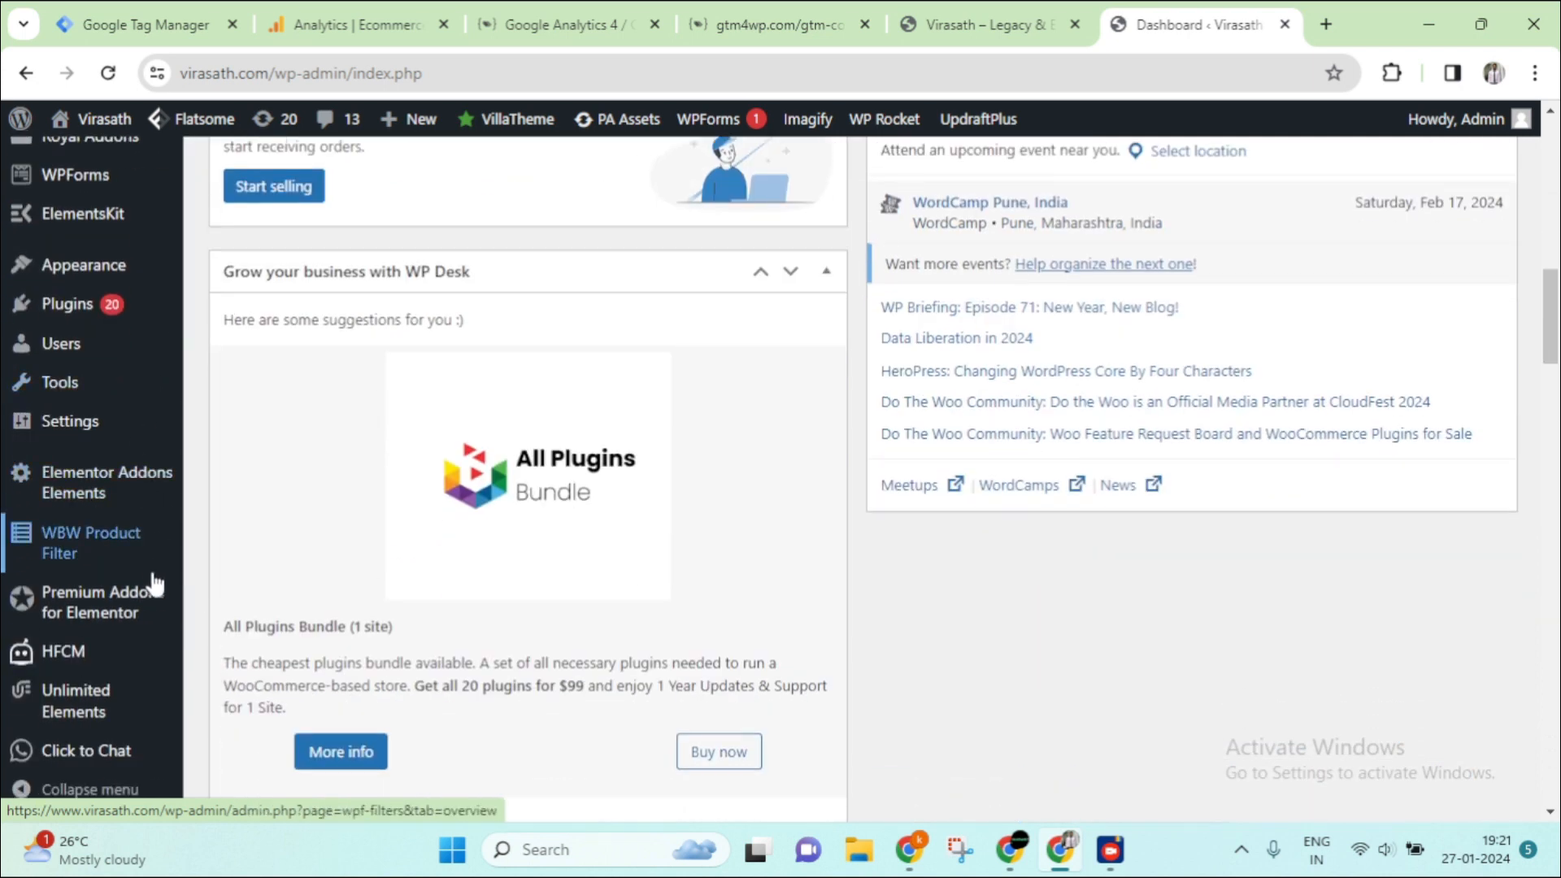
mouse_move(94, 435)
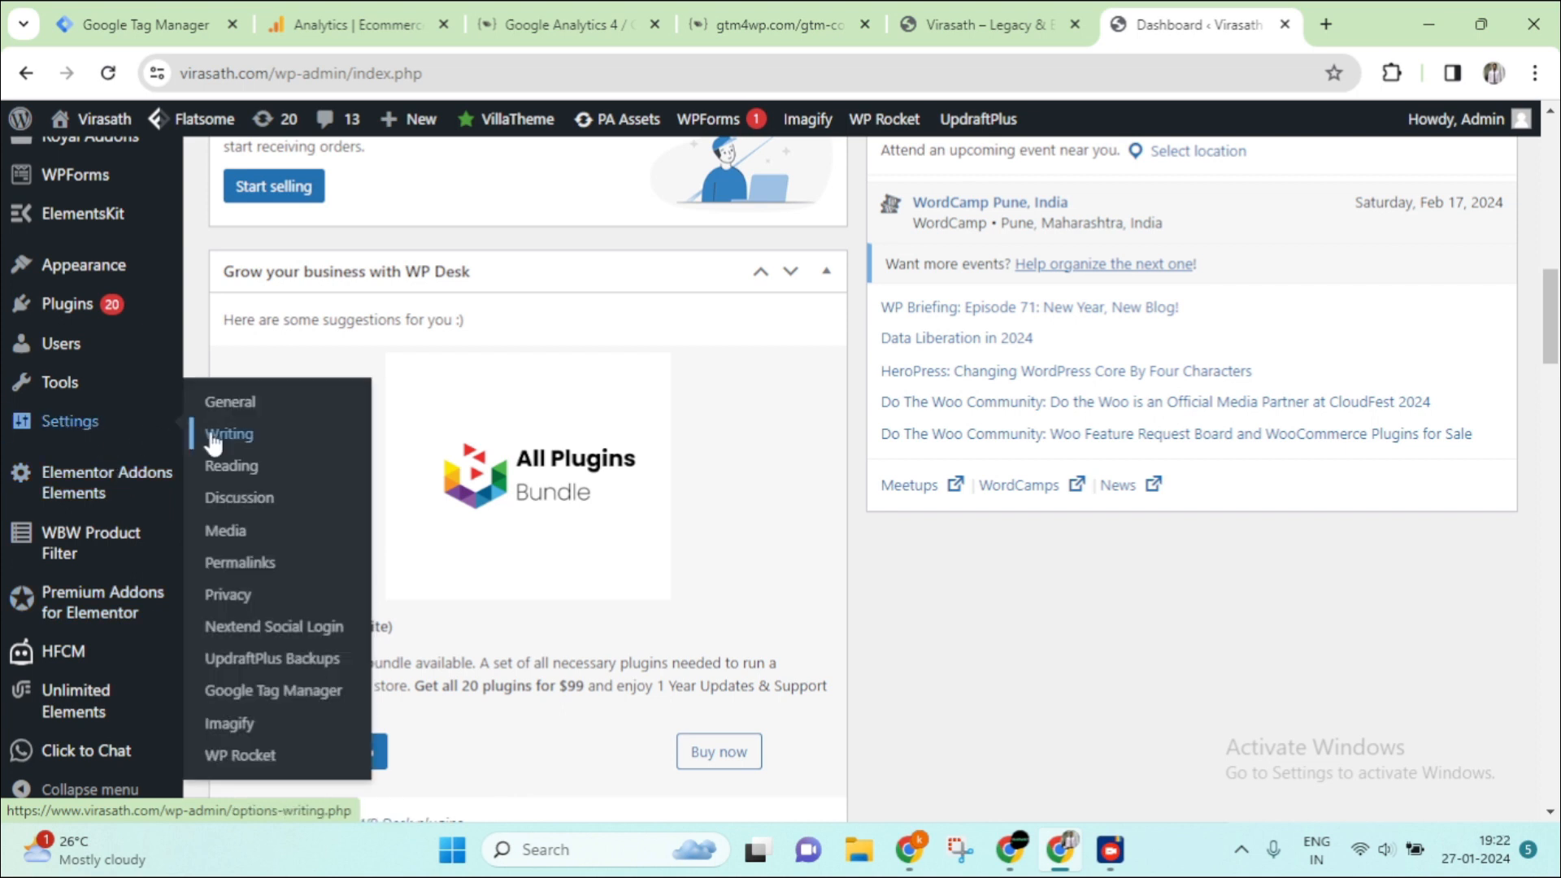
left_click(271, 692)
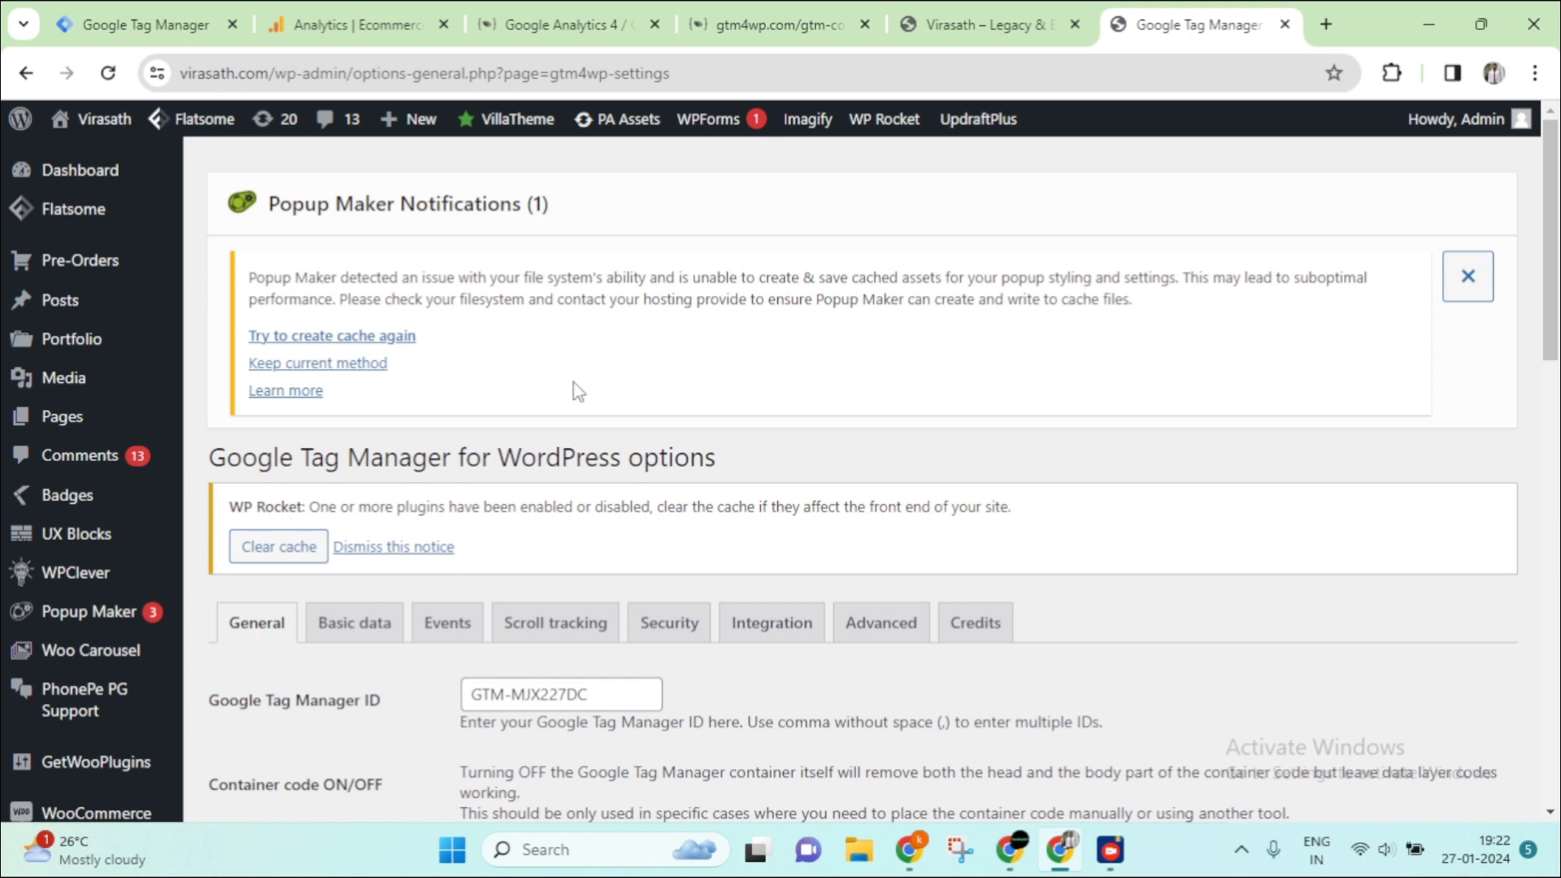
Review the plugin's general options for the Google Tag Manager ID, container code and compatibility mode
scroll(579, 390, "down", 5)
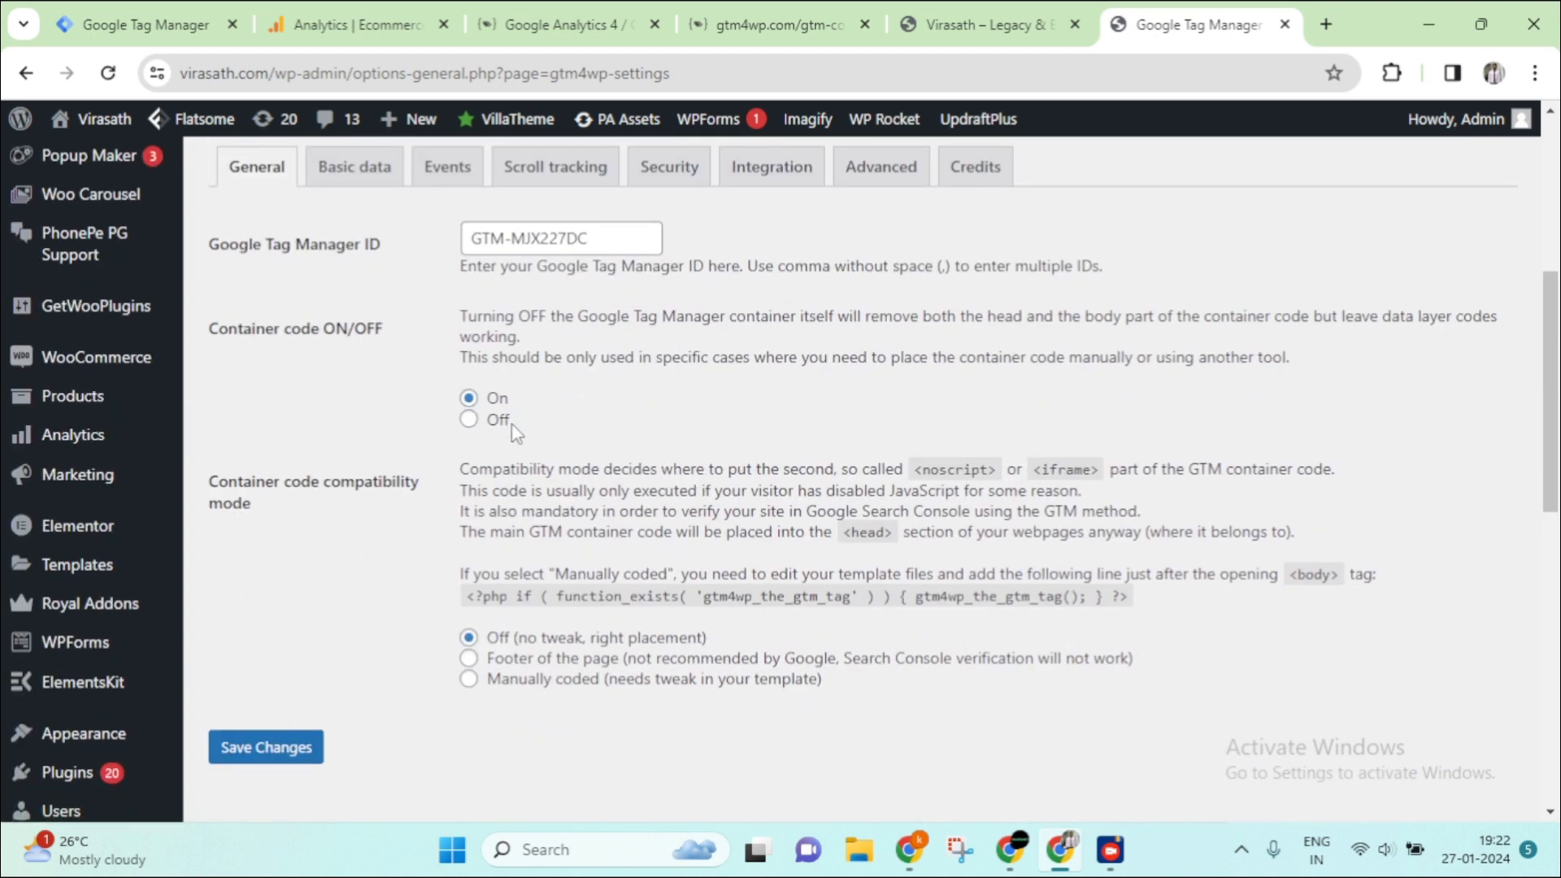
scroll(878, 569, "up", 2)
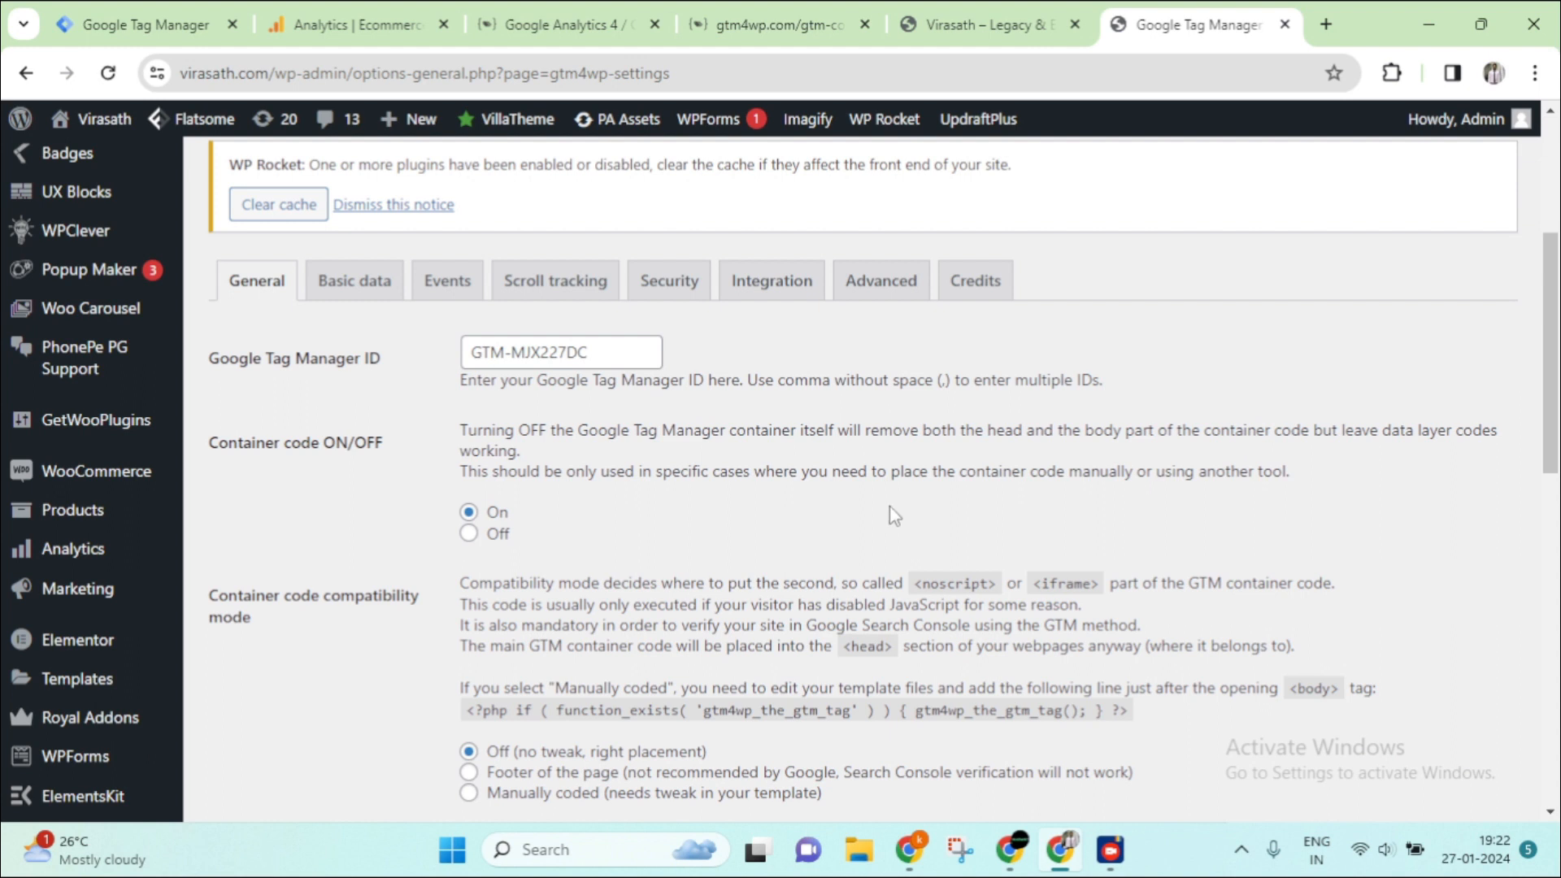
mouse_move(84, 204)
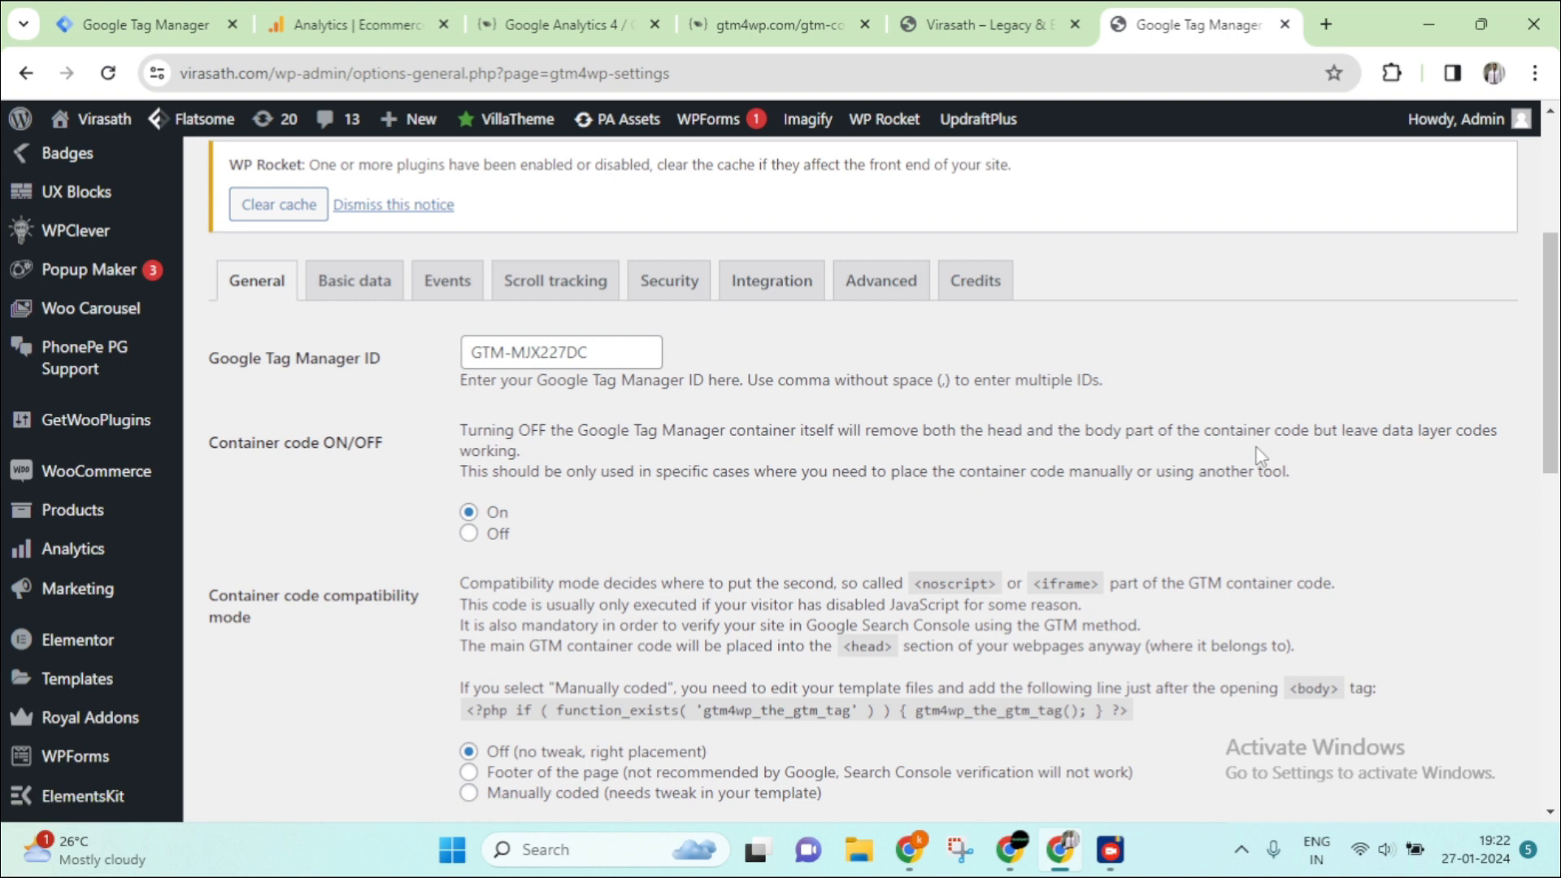
Look through the plugin's Integration and Advanced options, including the dataLayer variable name and environment parameters
left_click(777, 292)
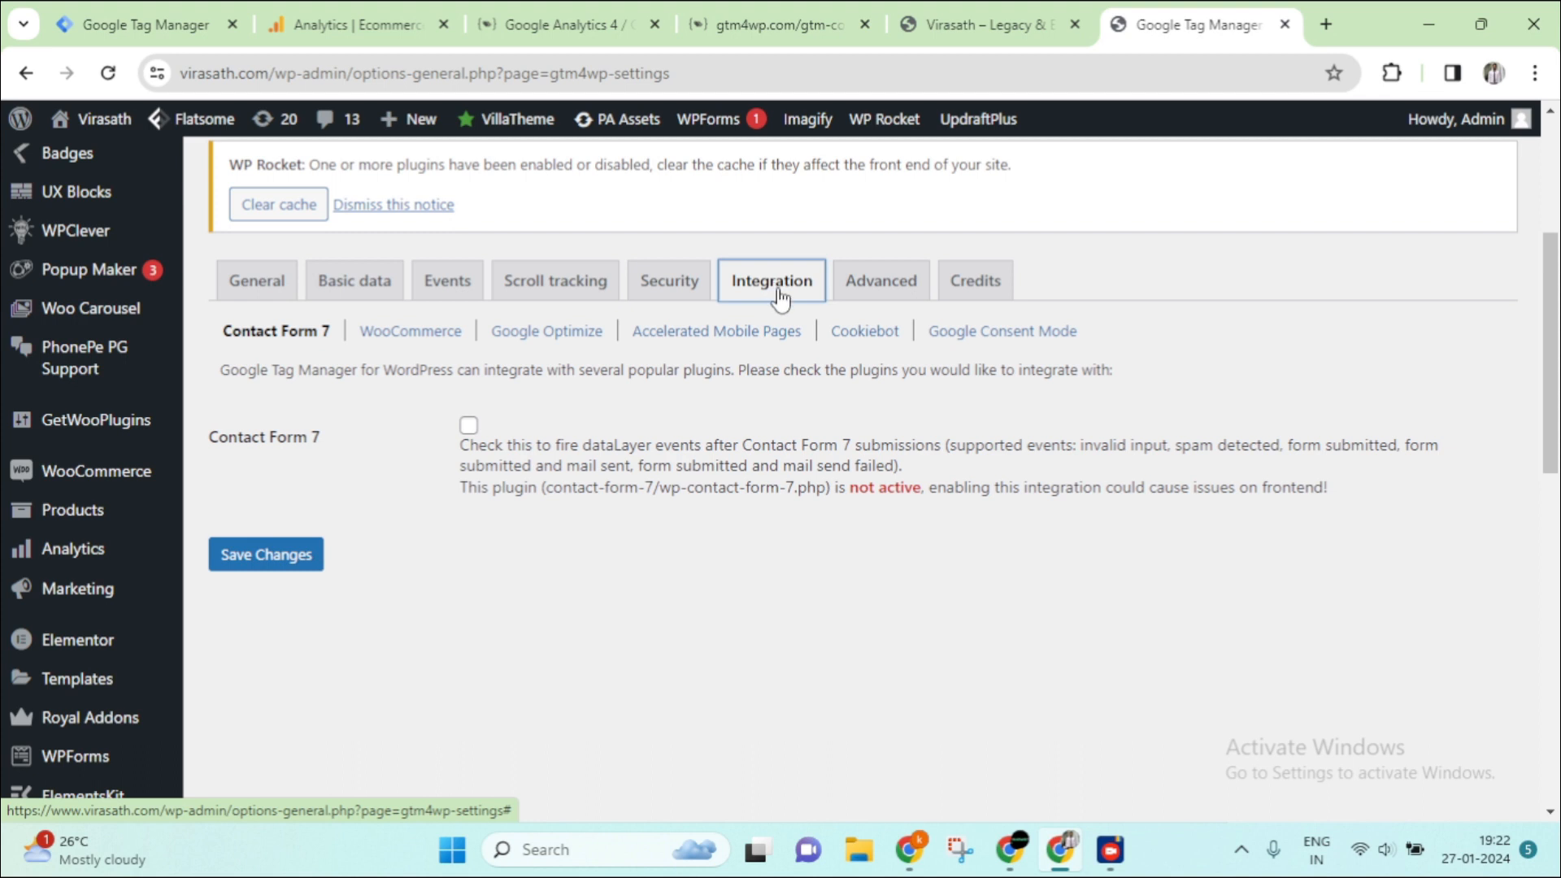
left_click(876, 291)
scroll(796, 452, "down", 4)
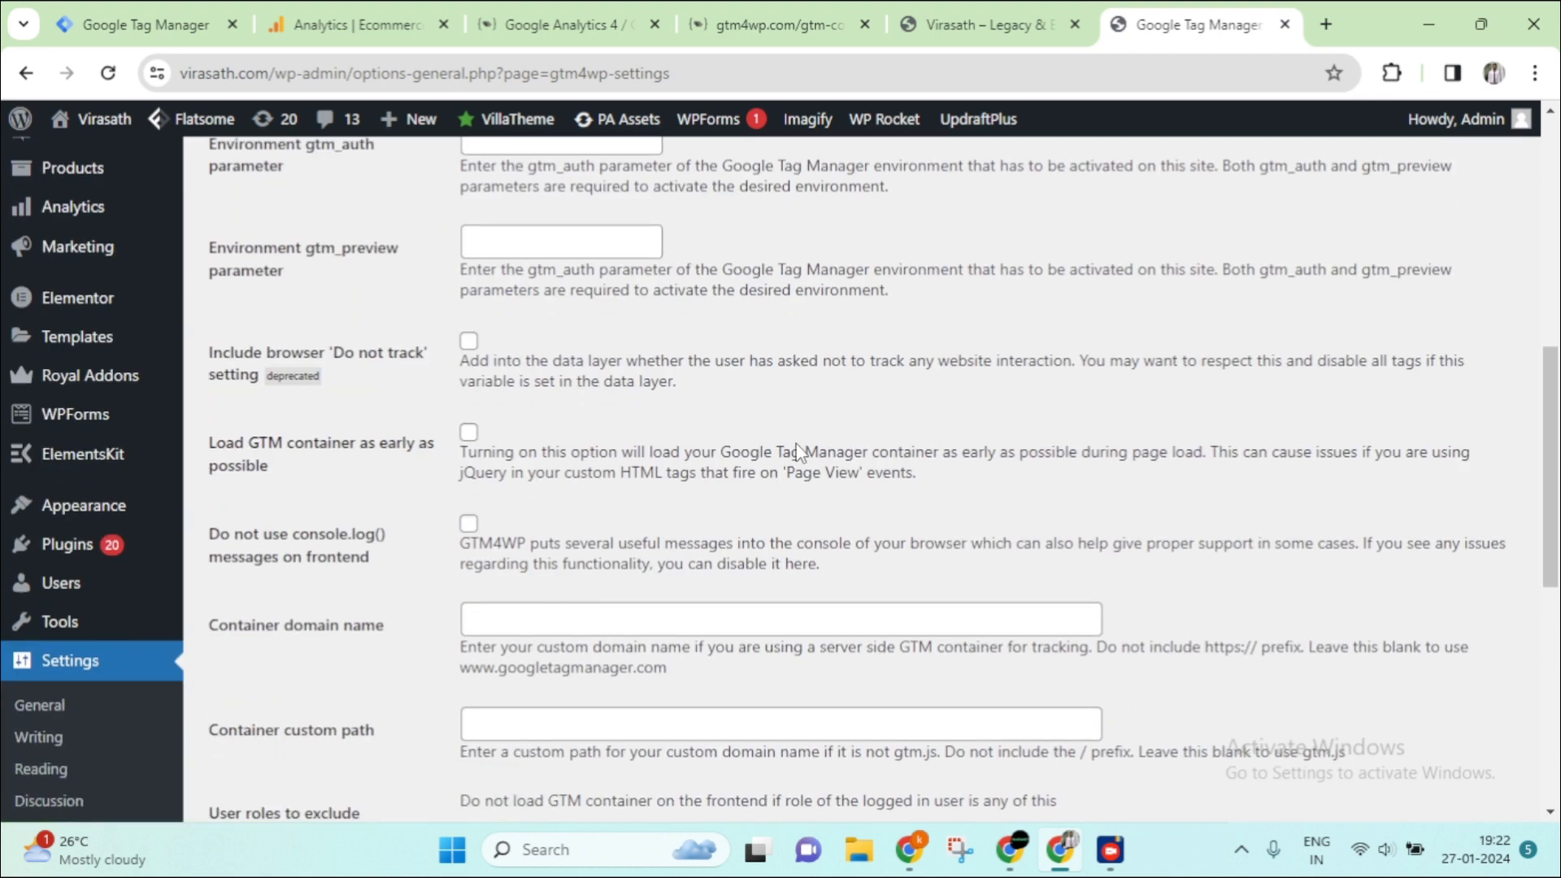
scroll(796, 449, "up", 5)
scroll(798, 451, "down", 4)
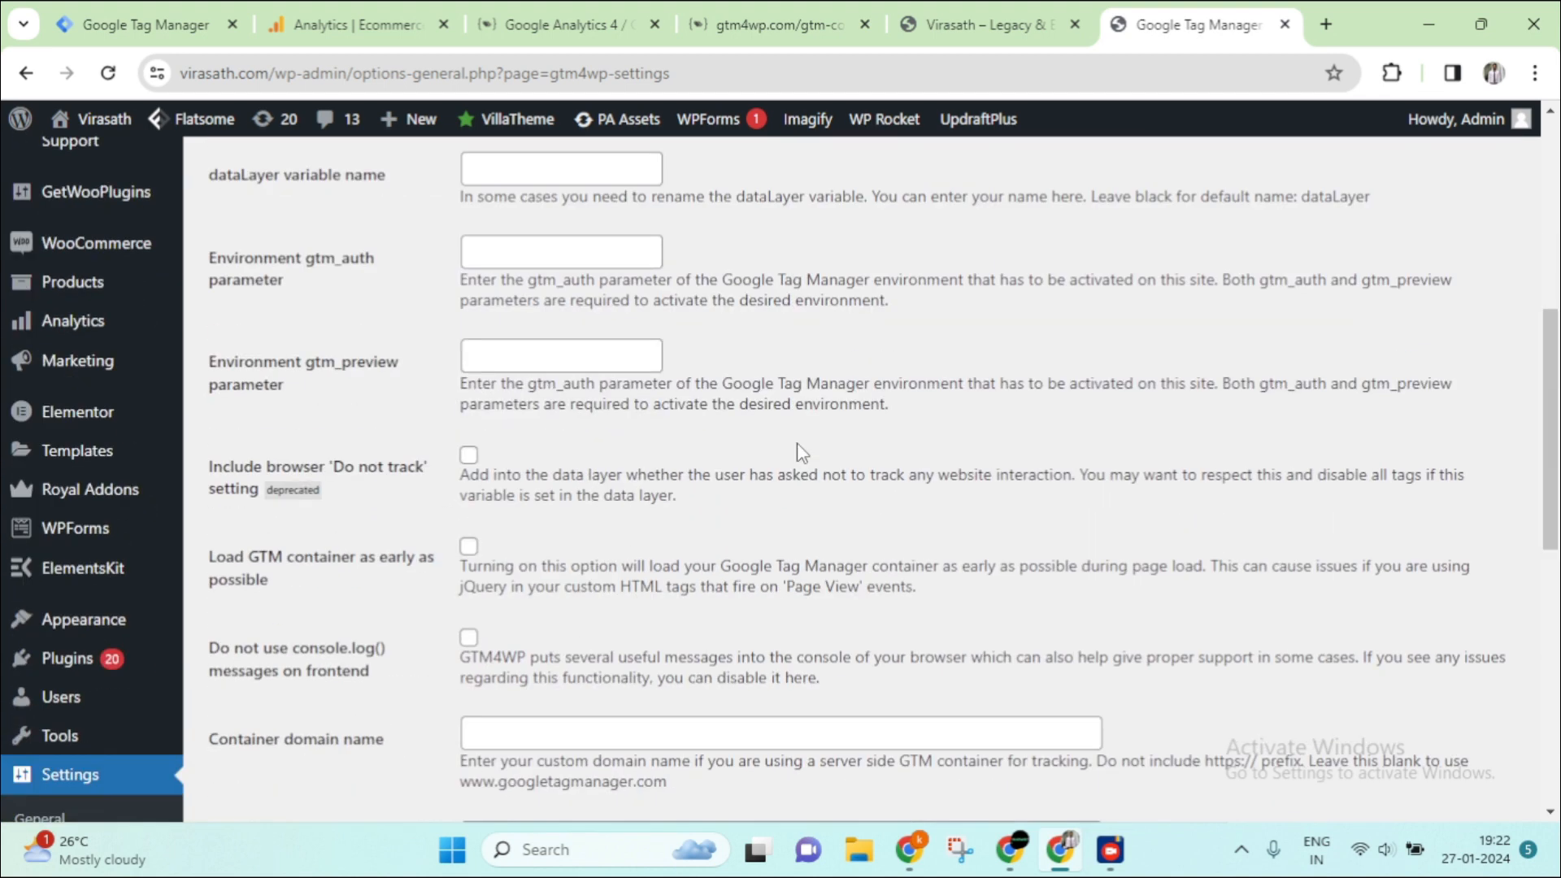
scroll(797, 442, "up", 7)
scroll(793, 439, "down", 4)
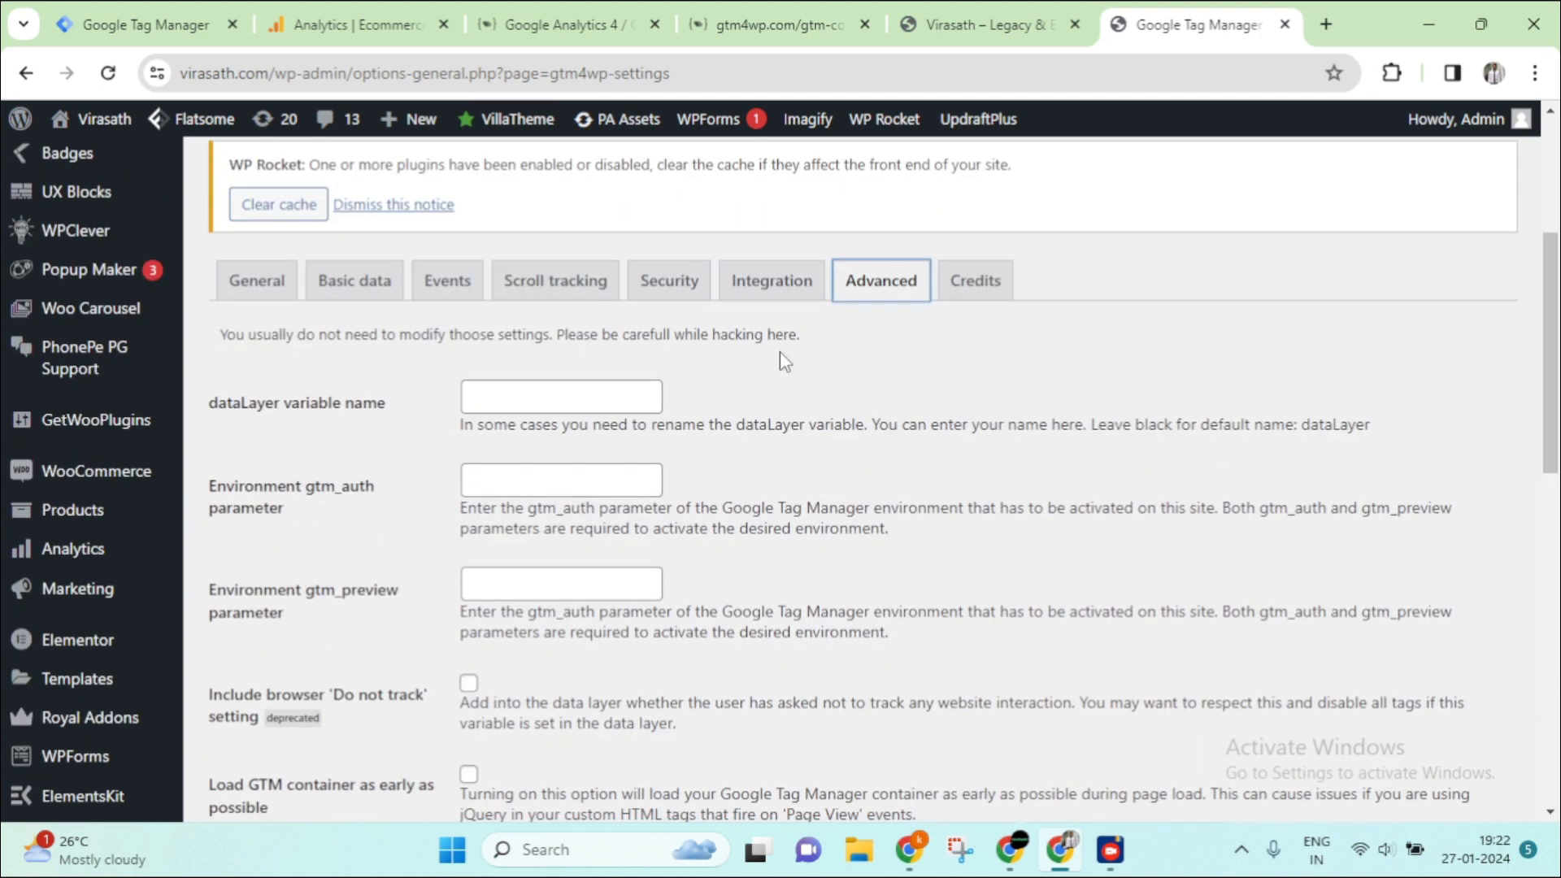
Enable Track enhanced e-commerce in the plugin's WooCommerce integration settings
left_click(794, 294)
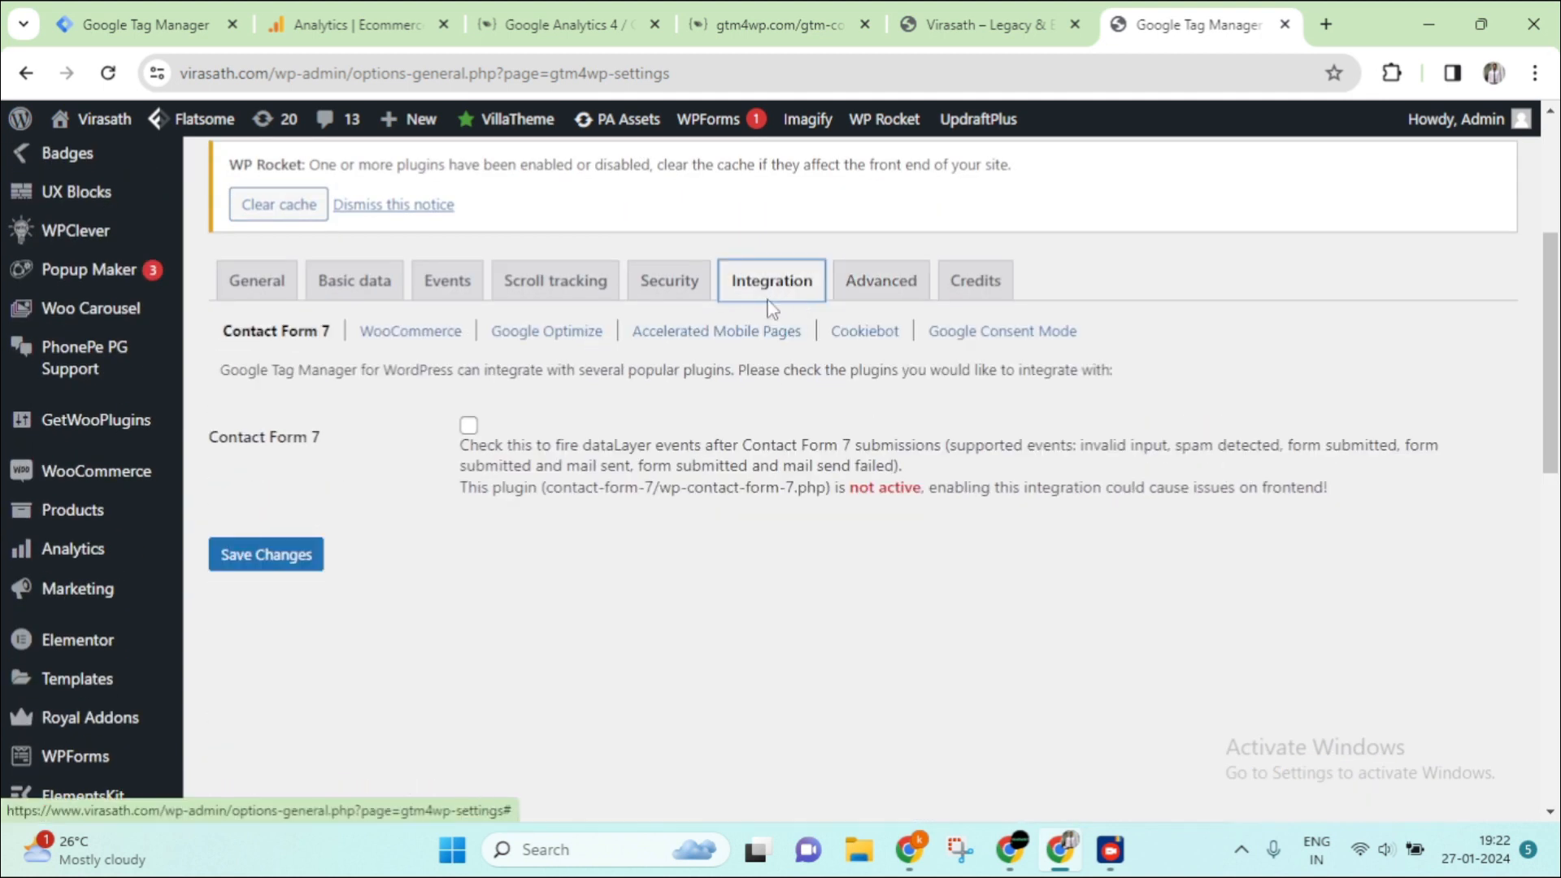
left_click(407, 335)
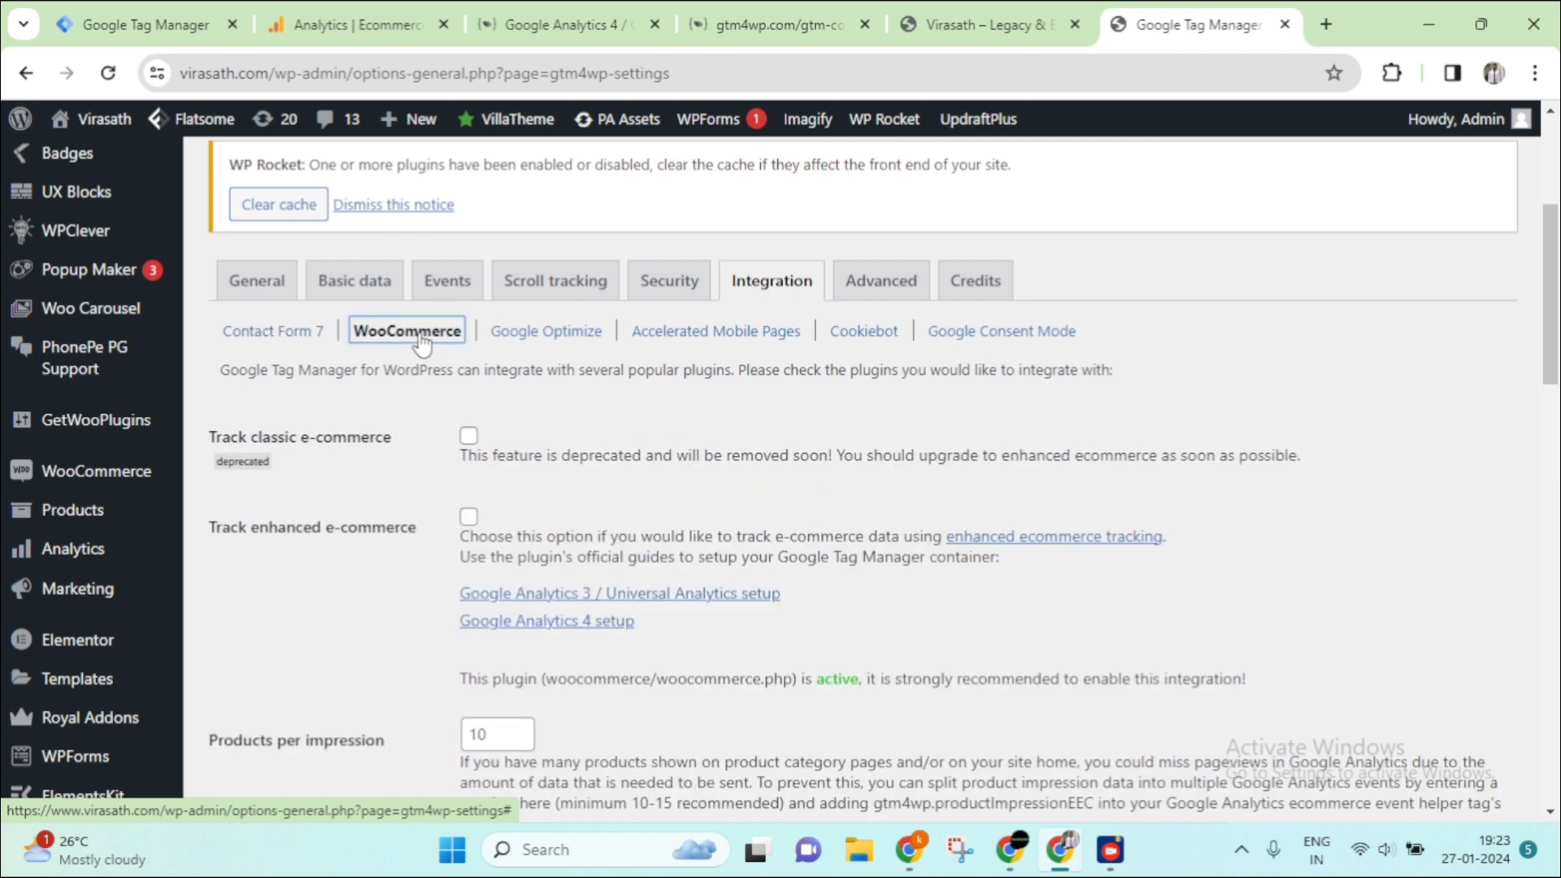
scroll(798, 485, "down", 3)
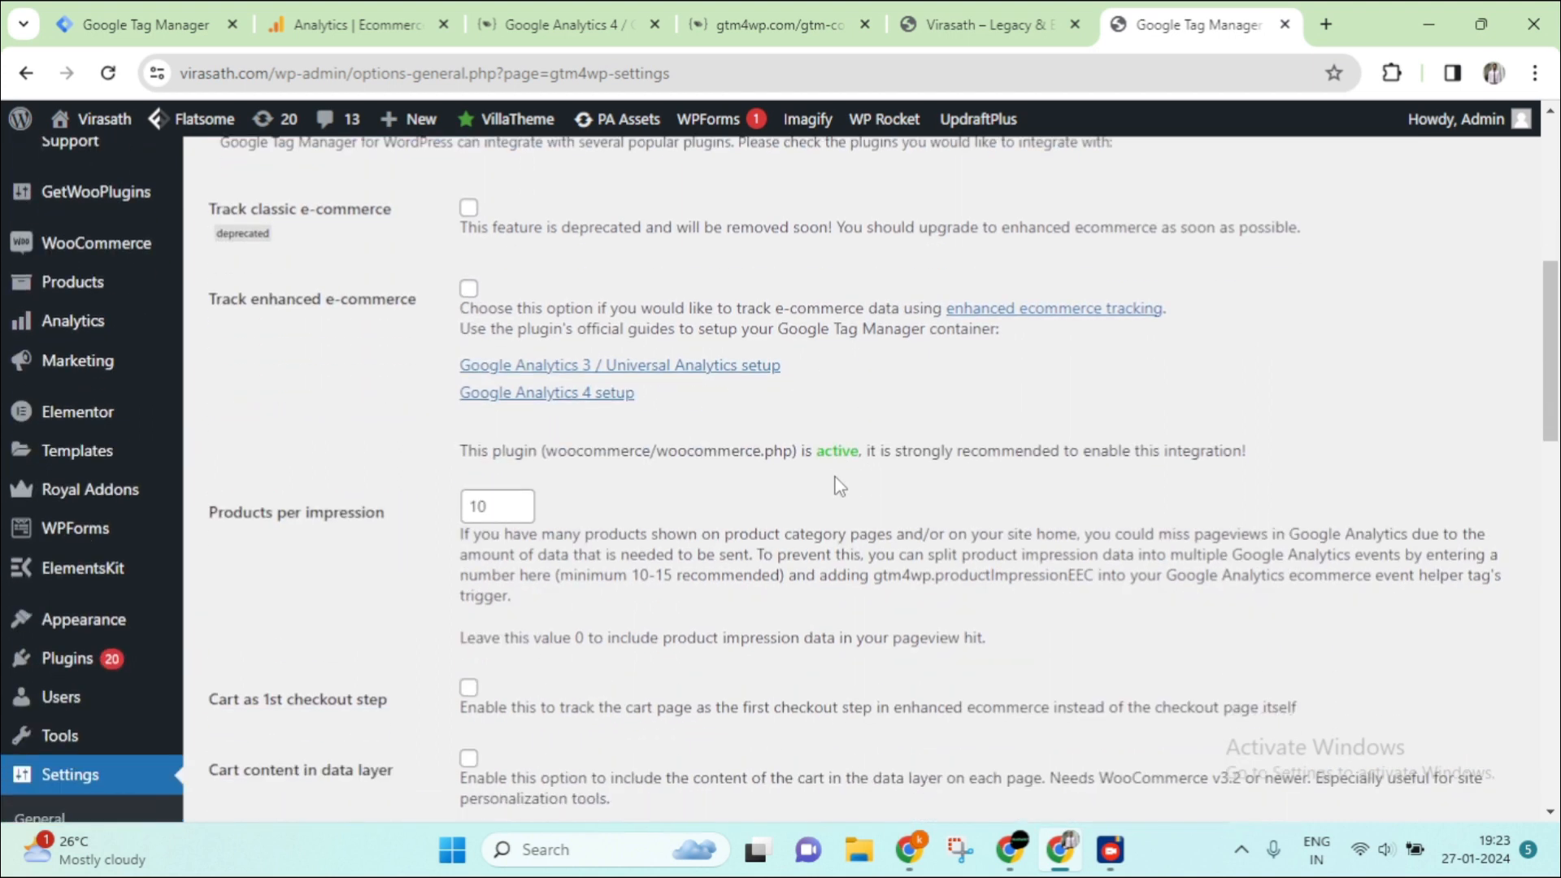
left_click_drag(426, 306, 207, 309)
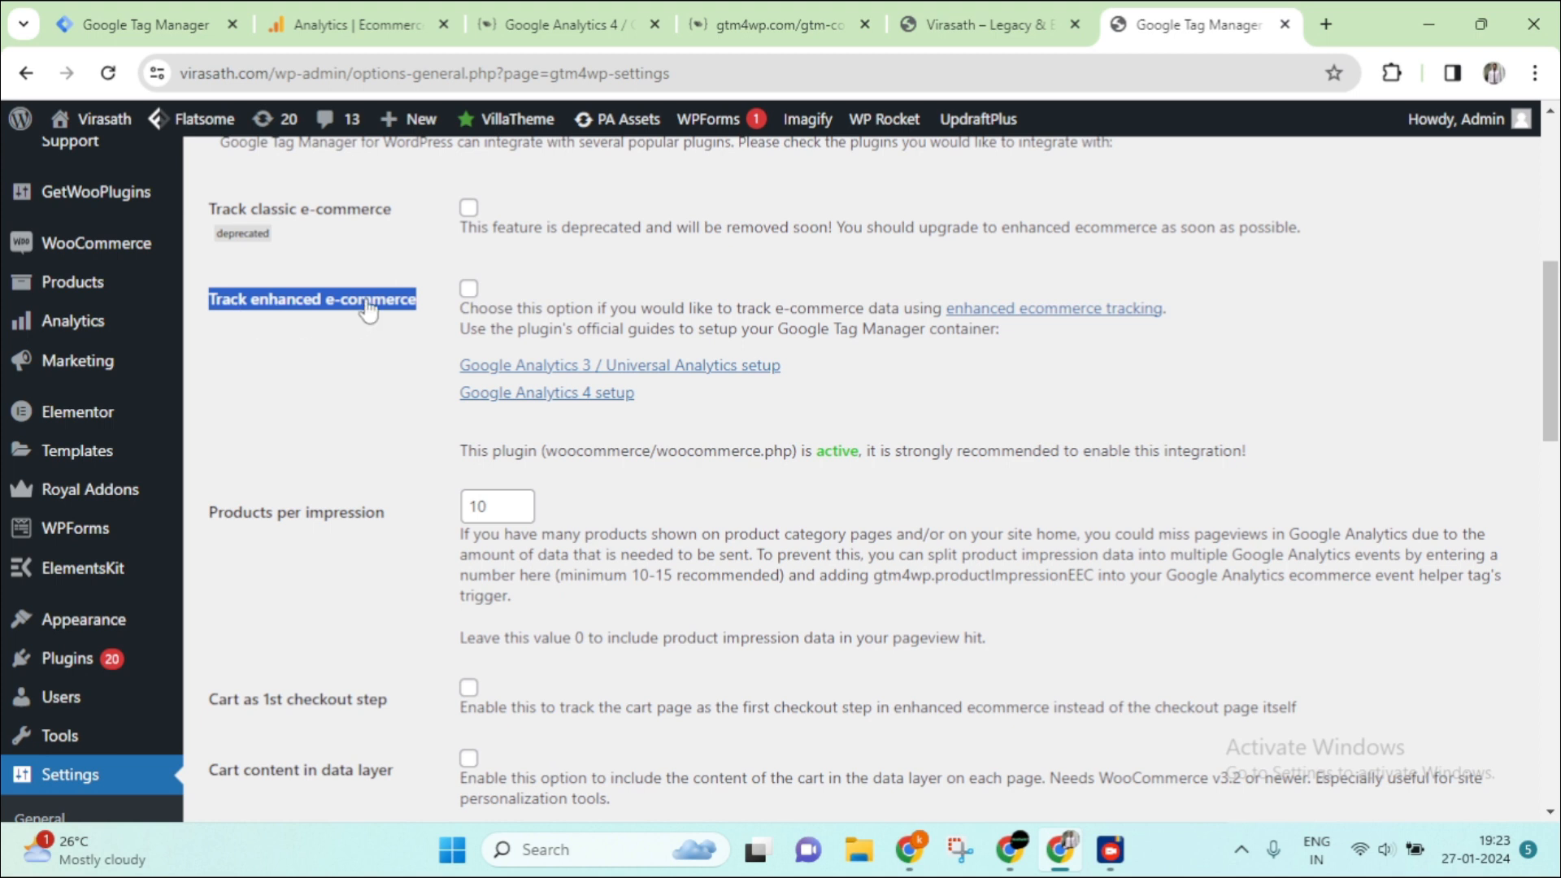
left_click(468, 289)
Review the remaining WooCommerce integration options and save the plugin settings
scroll(764, 504, "down", 3)
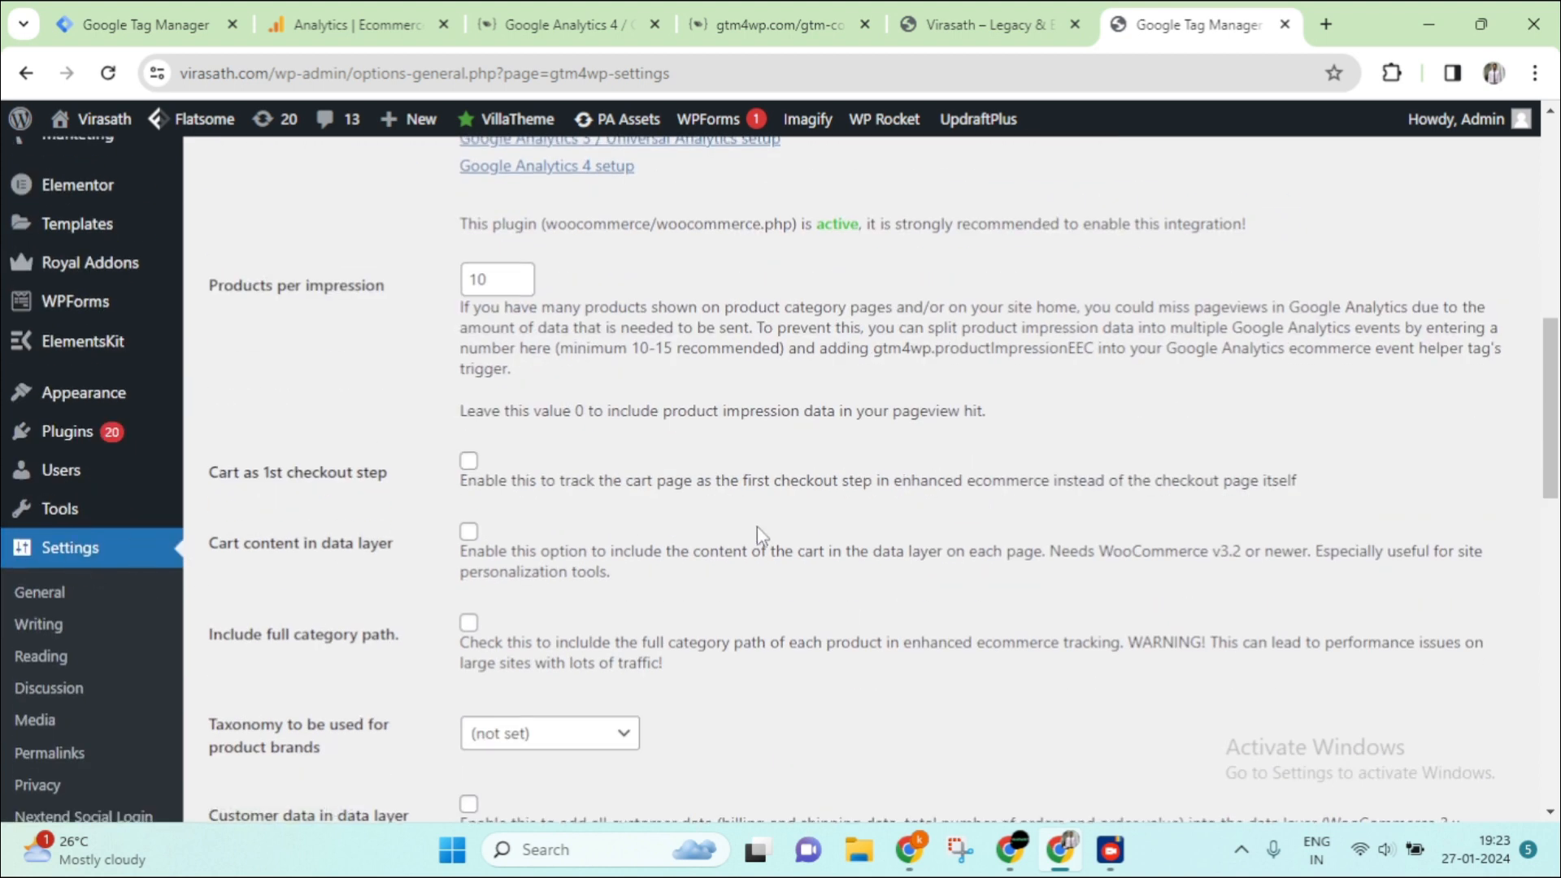
scroll(764, 520, "up", 5)
scroll(128, 527, "down", 6)
scroll(128, 527, "down", 4)
scroll(894, 543, "up", 6)
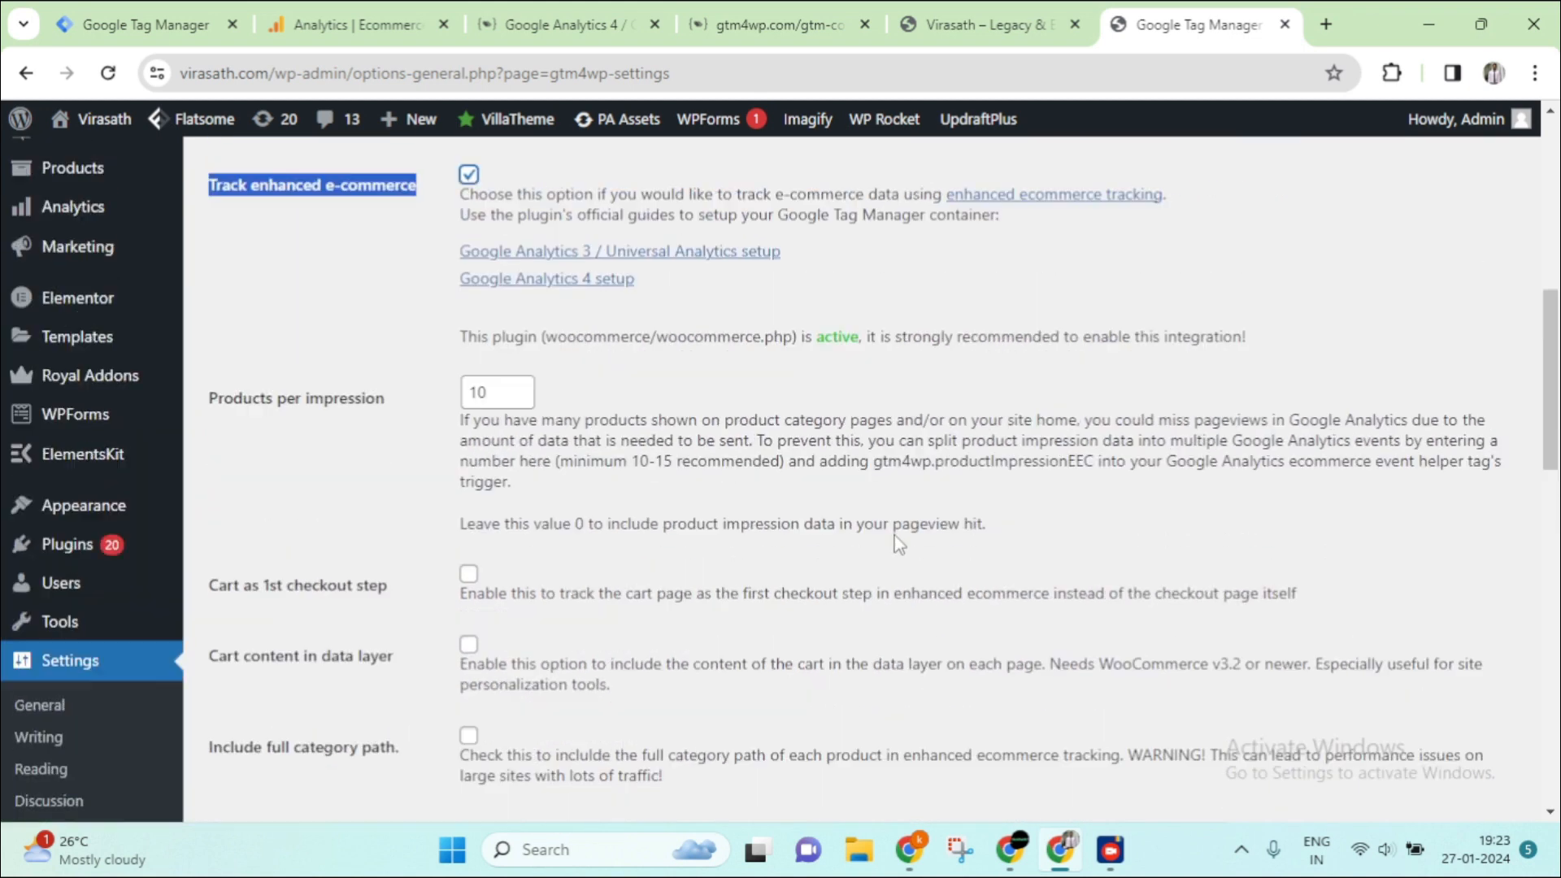
scroll(894, 535, "up", 6)
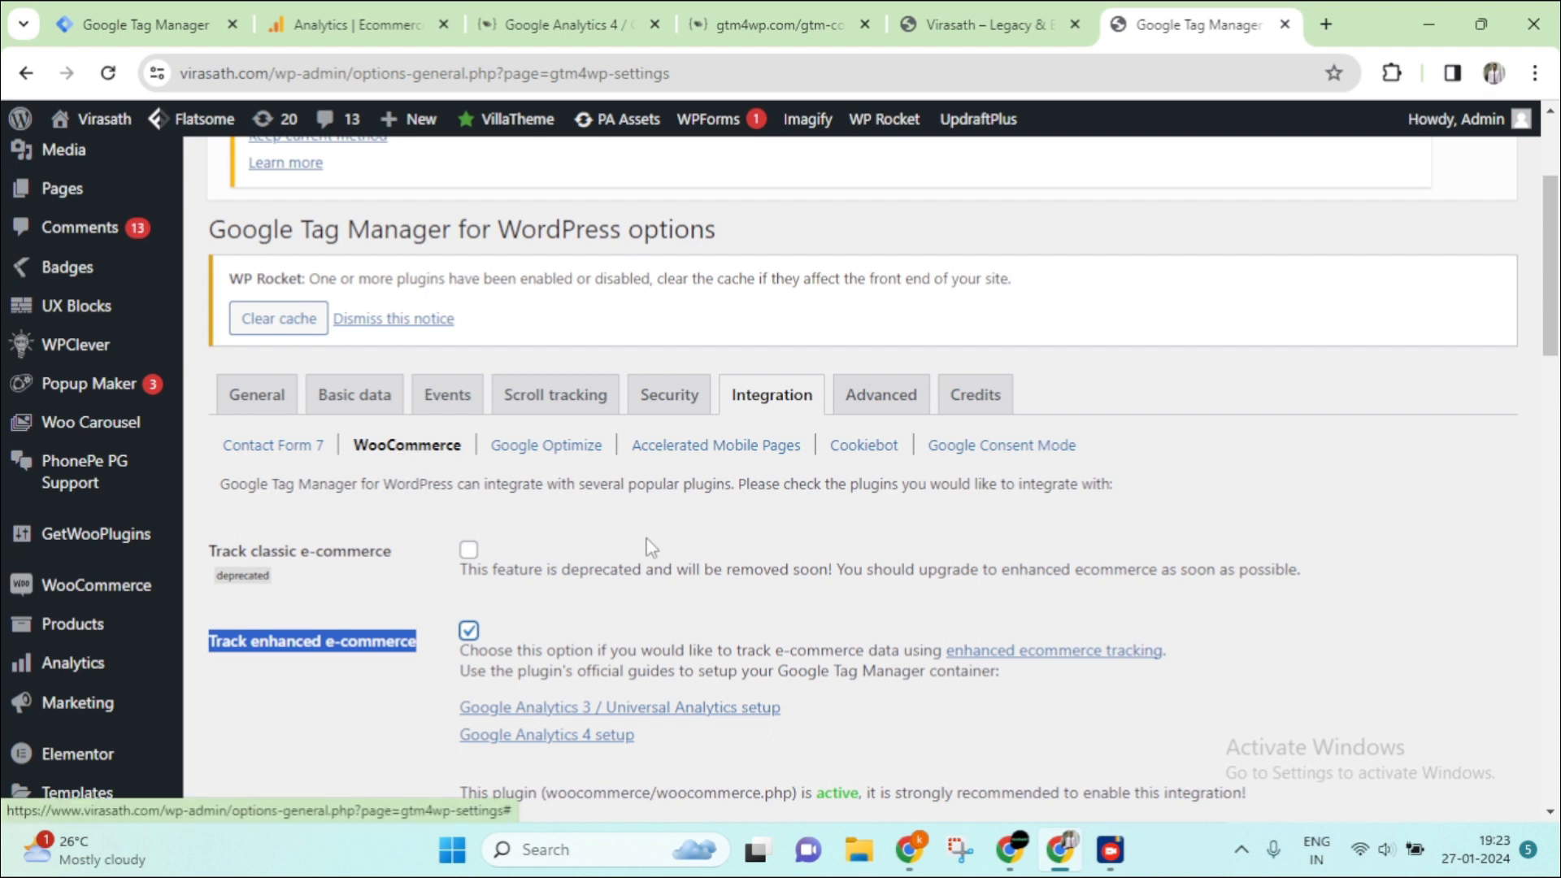
scroll(626, 542, "down", 6)
left_click(425, 207)
scroll(671, 410, "down", 9)
scroll(672, 410, "down", 8)
scroll(674, 412, "up", 4)
scroll(674, 411, "down", 5)
left_click(268, 705)
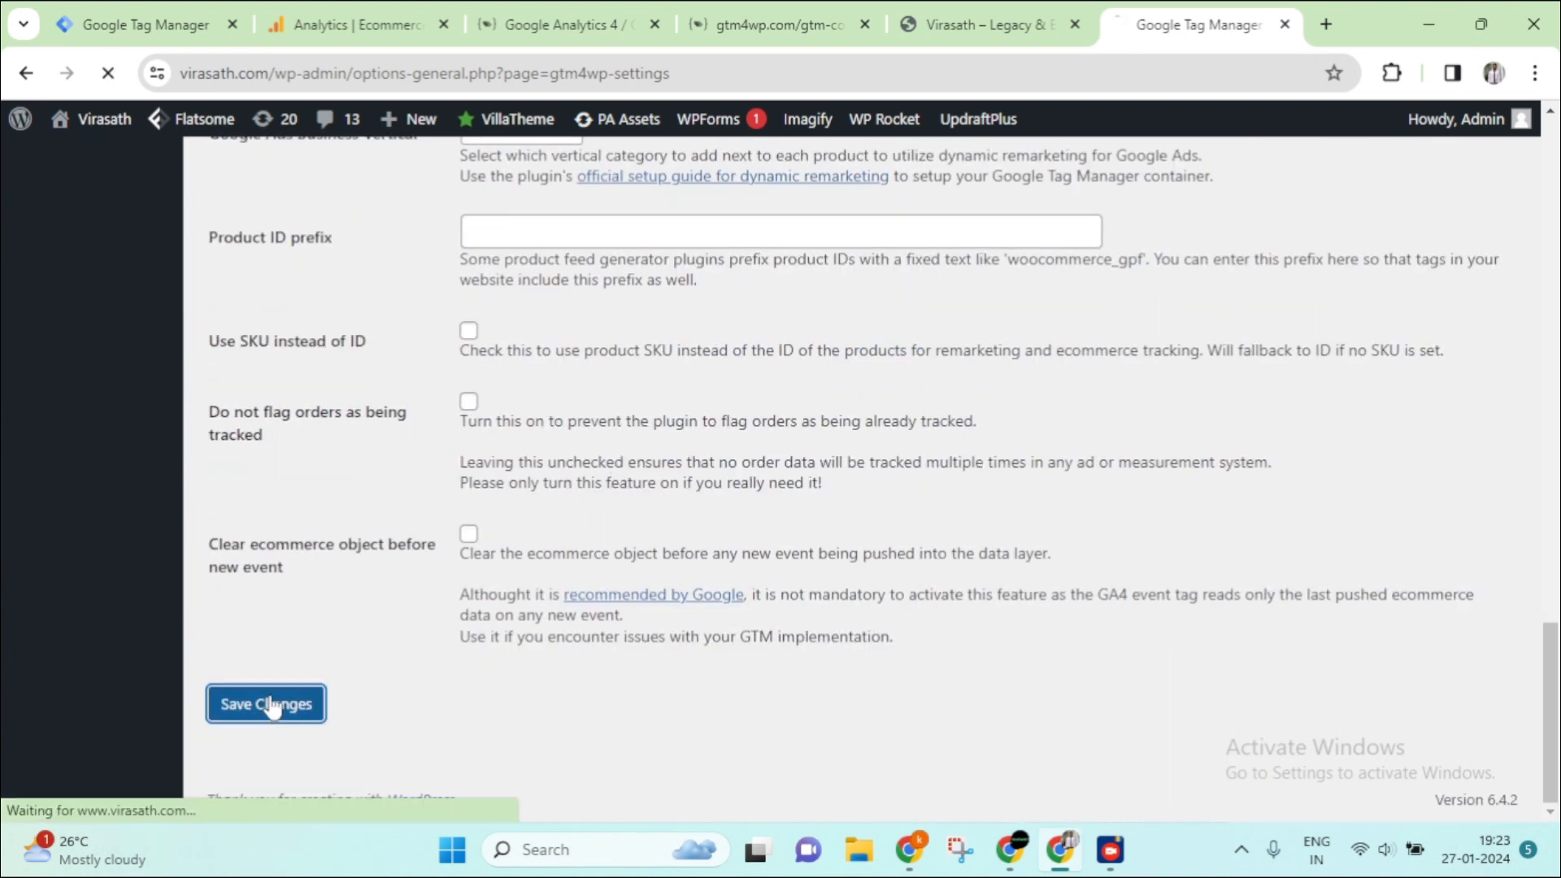
scroll(663, 480, "up", 12)
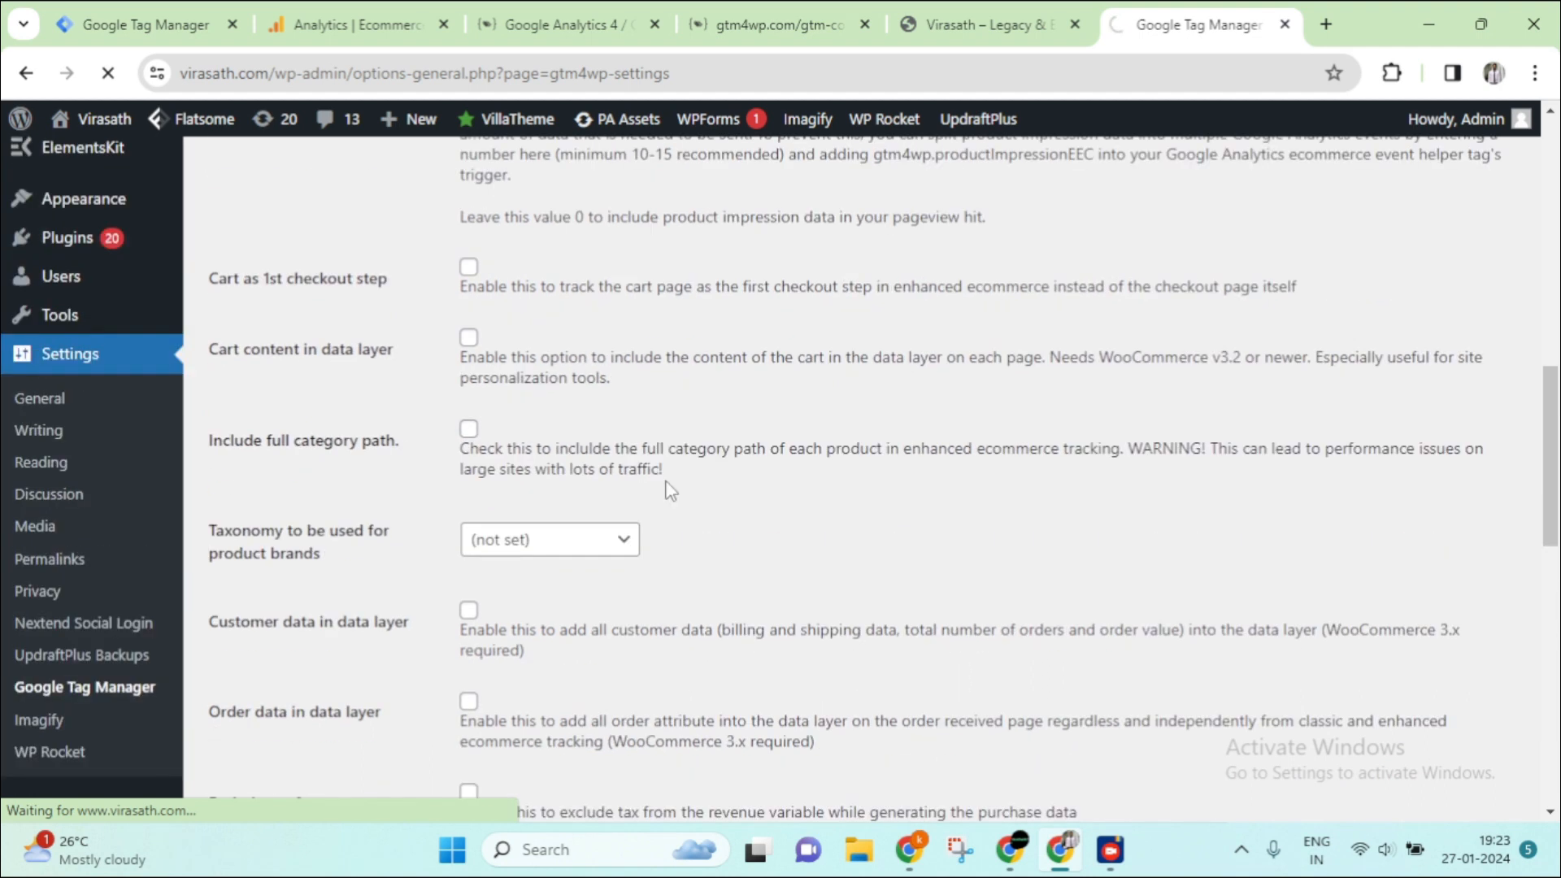
scroll(669, 491, "up", 3)
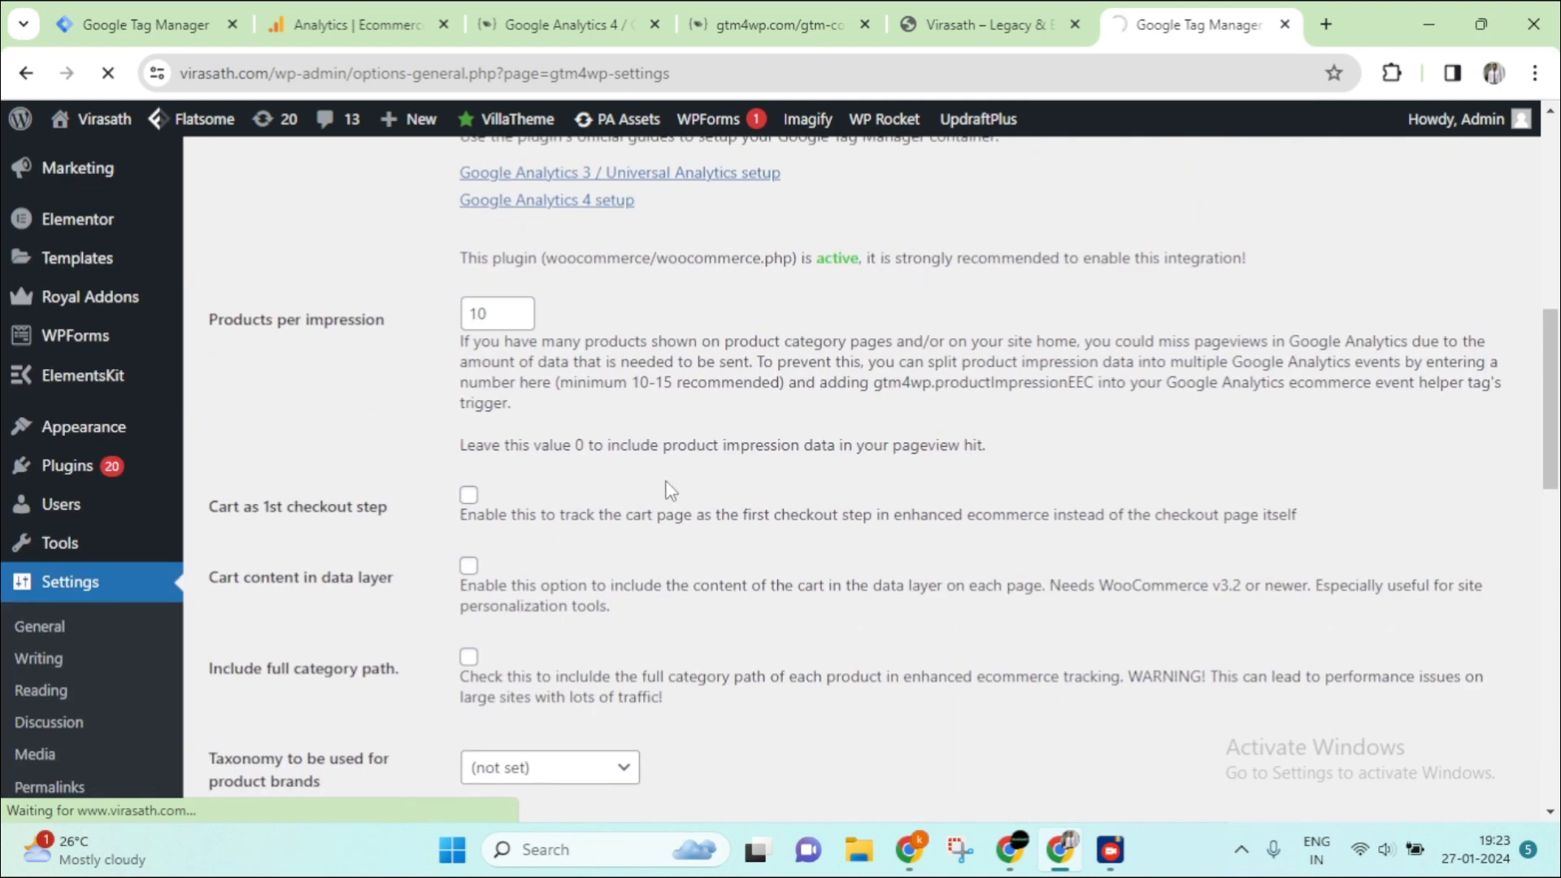
scroll(670, 491, "up", 3)
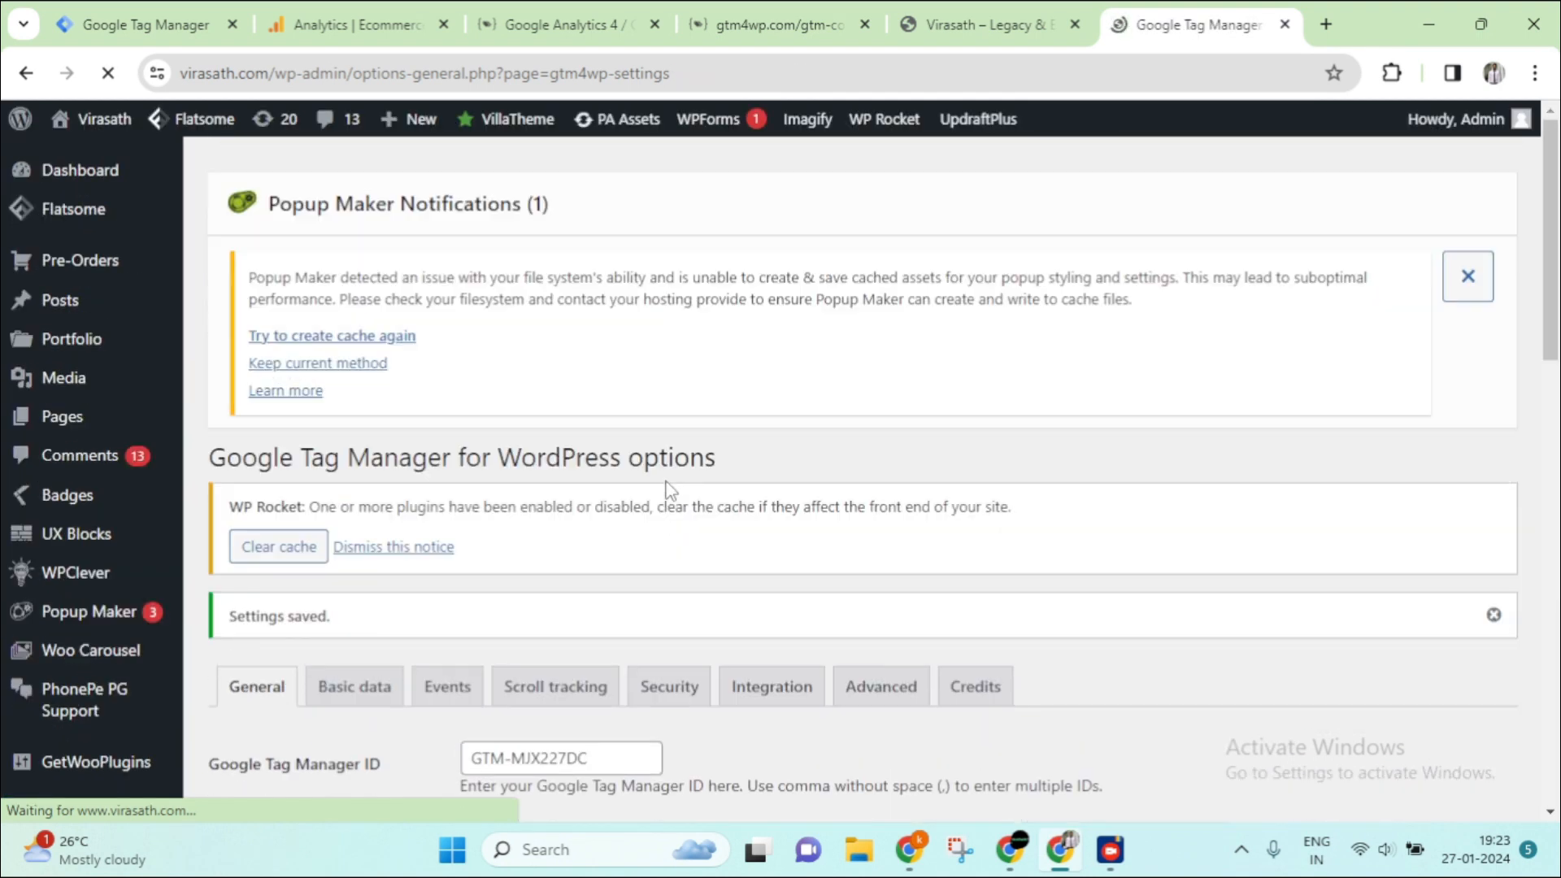
Reopen the WooCommerce integration settings and check the saved state of the Track enhanced e-commerce option
scroll(1191, 455, "down", 5)
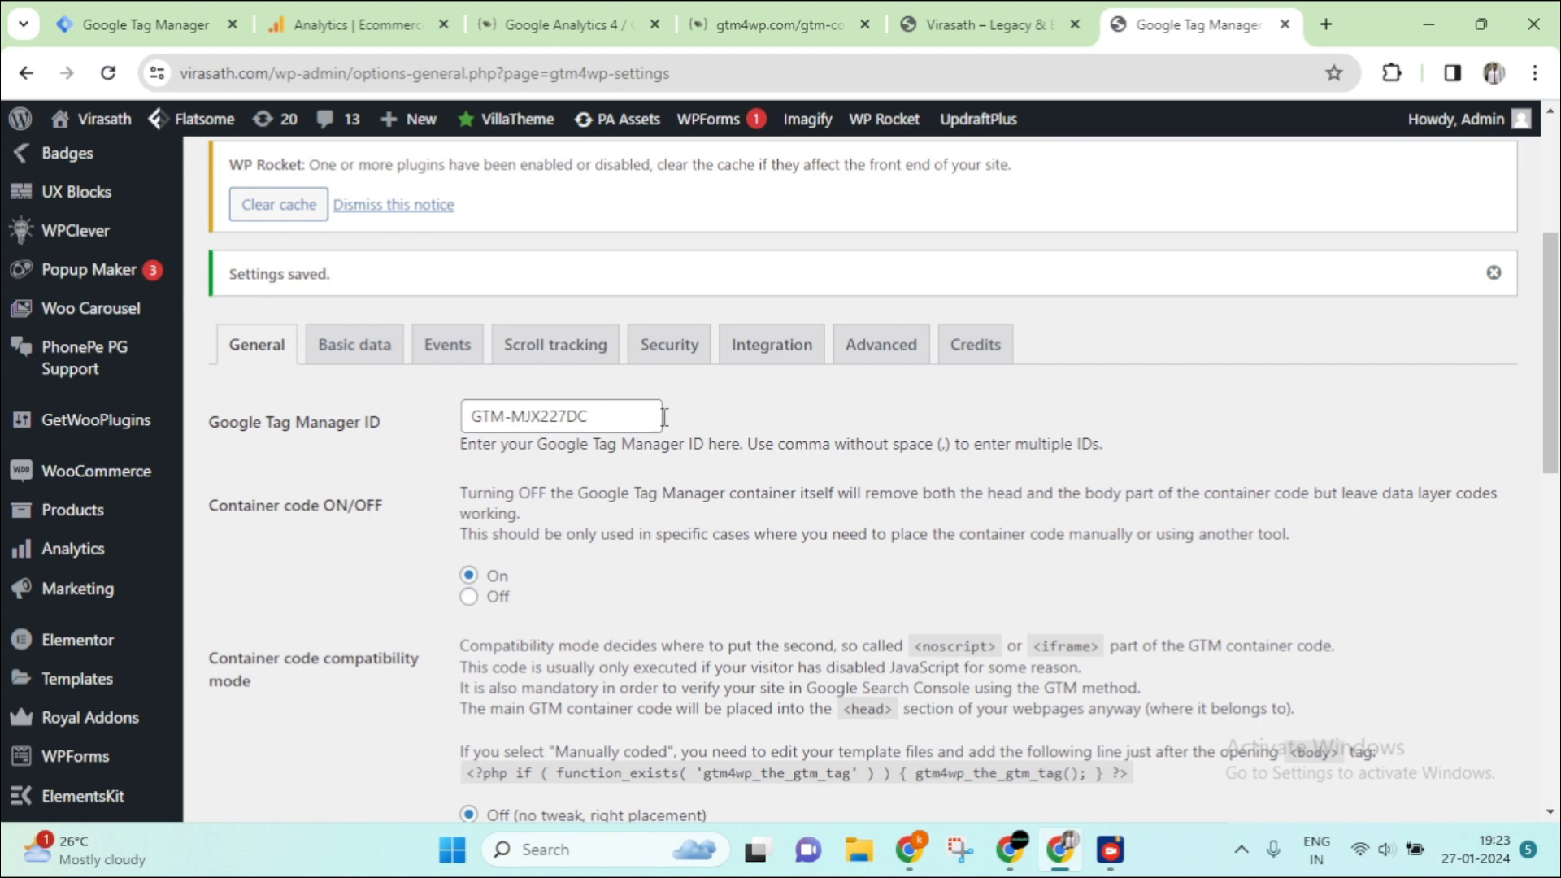
left_click(780, 344)
scroll(304, 250, "down", 2)
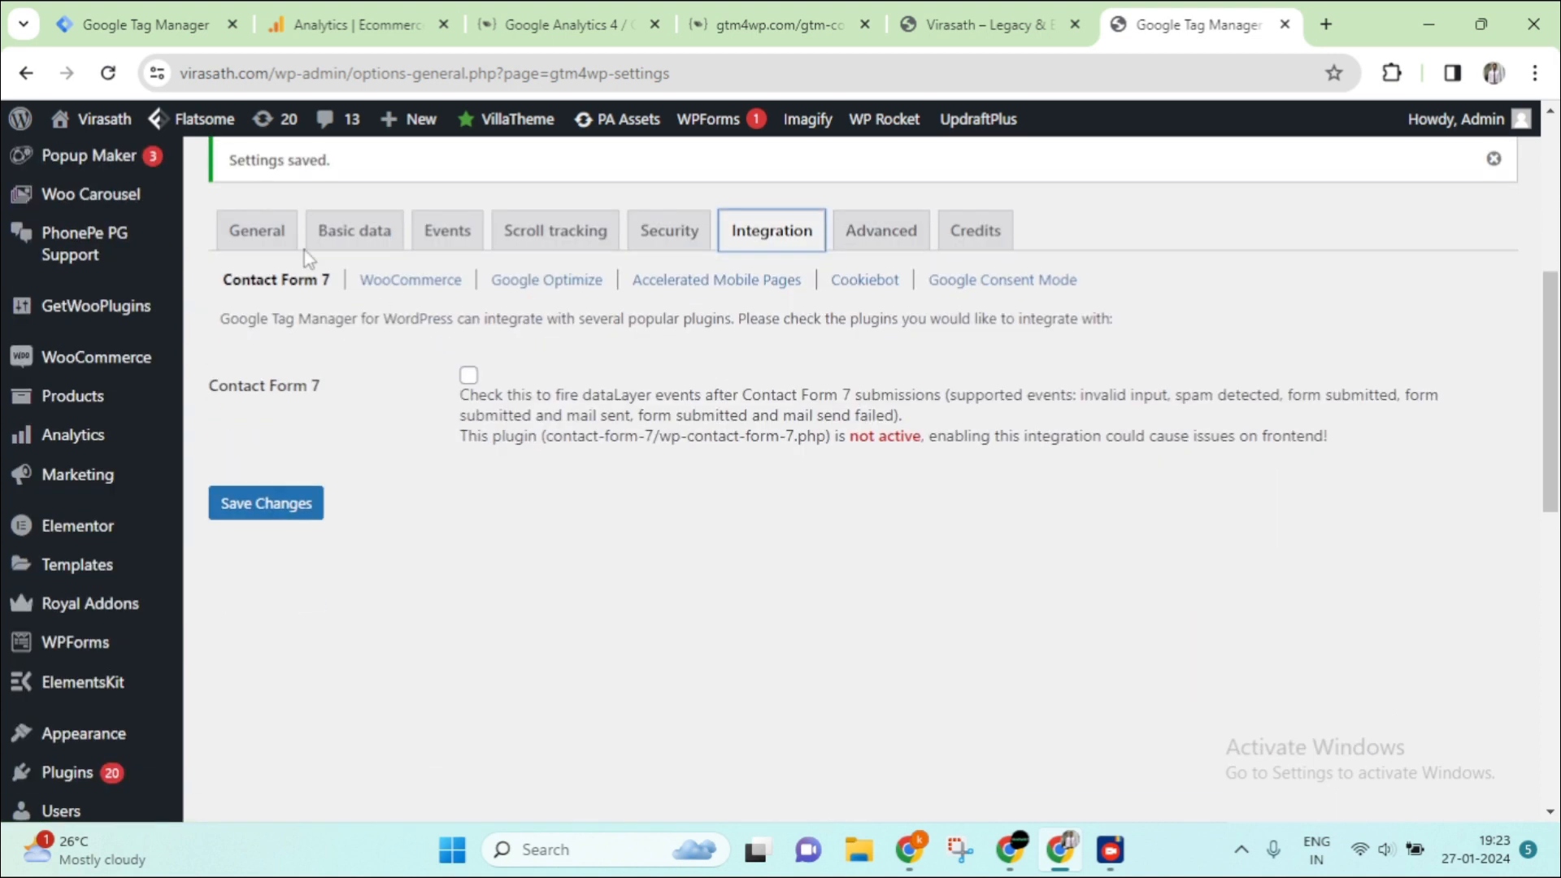
left_click(437, 282)
scroll(435, 325, "down", 3)
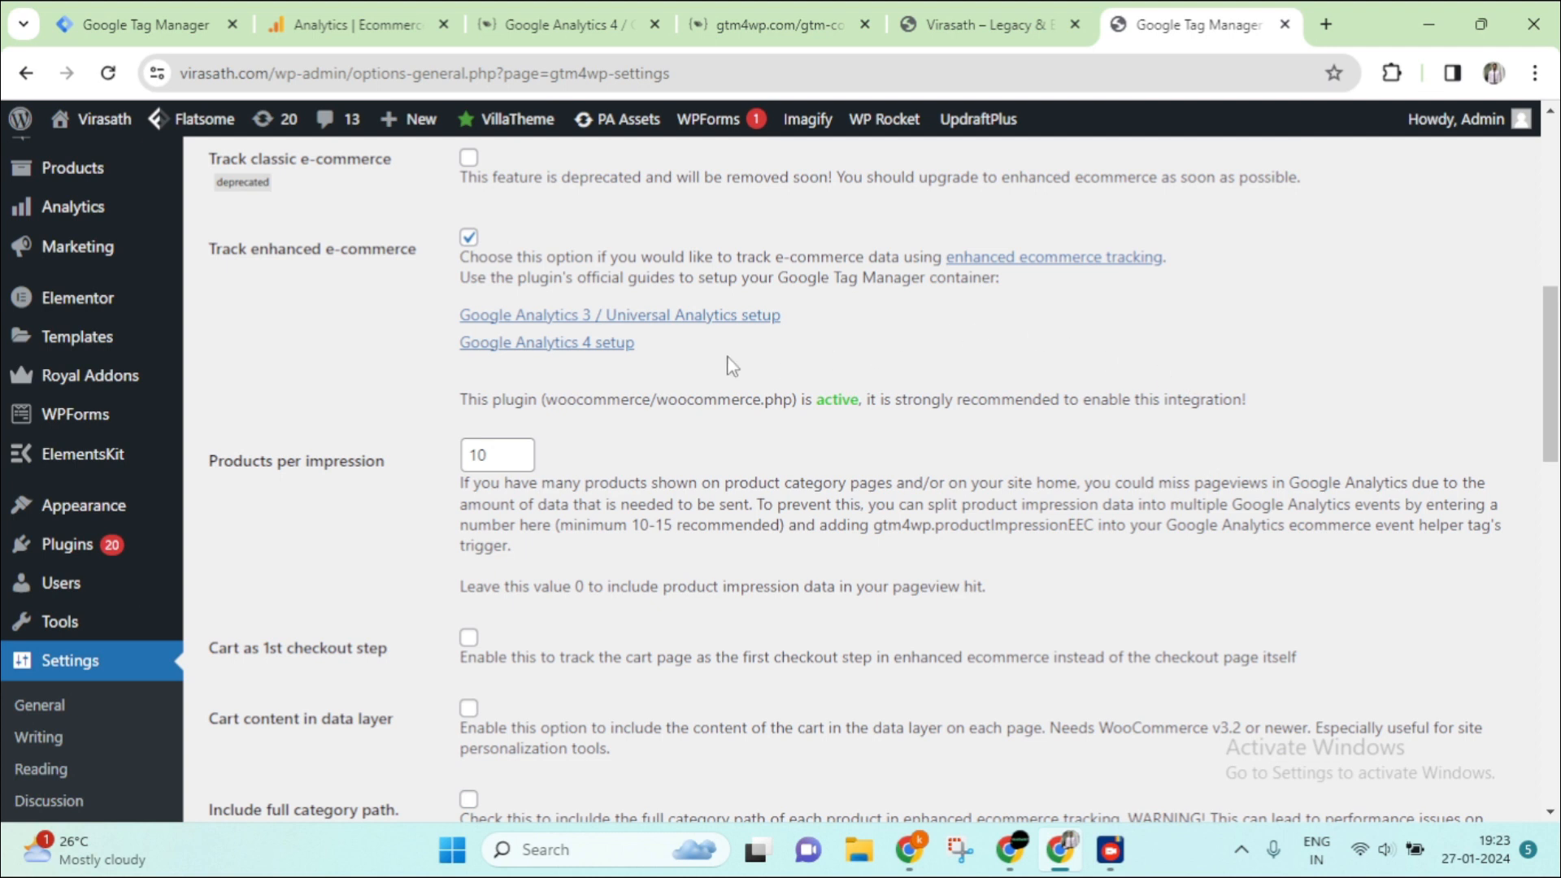
scroll(836, 359, "up", 3)
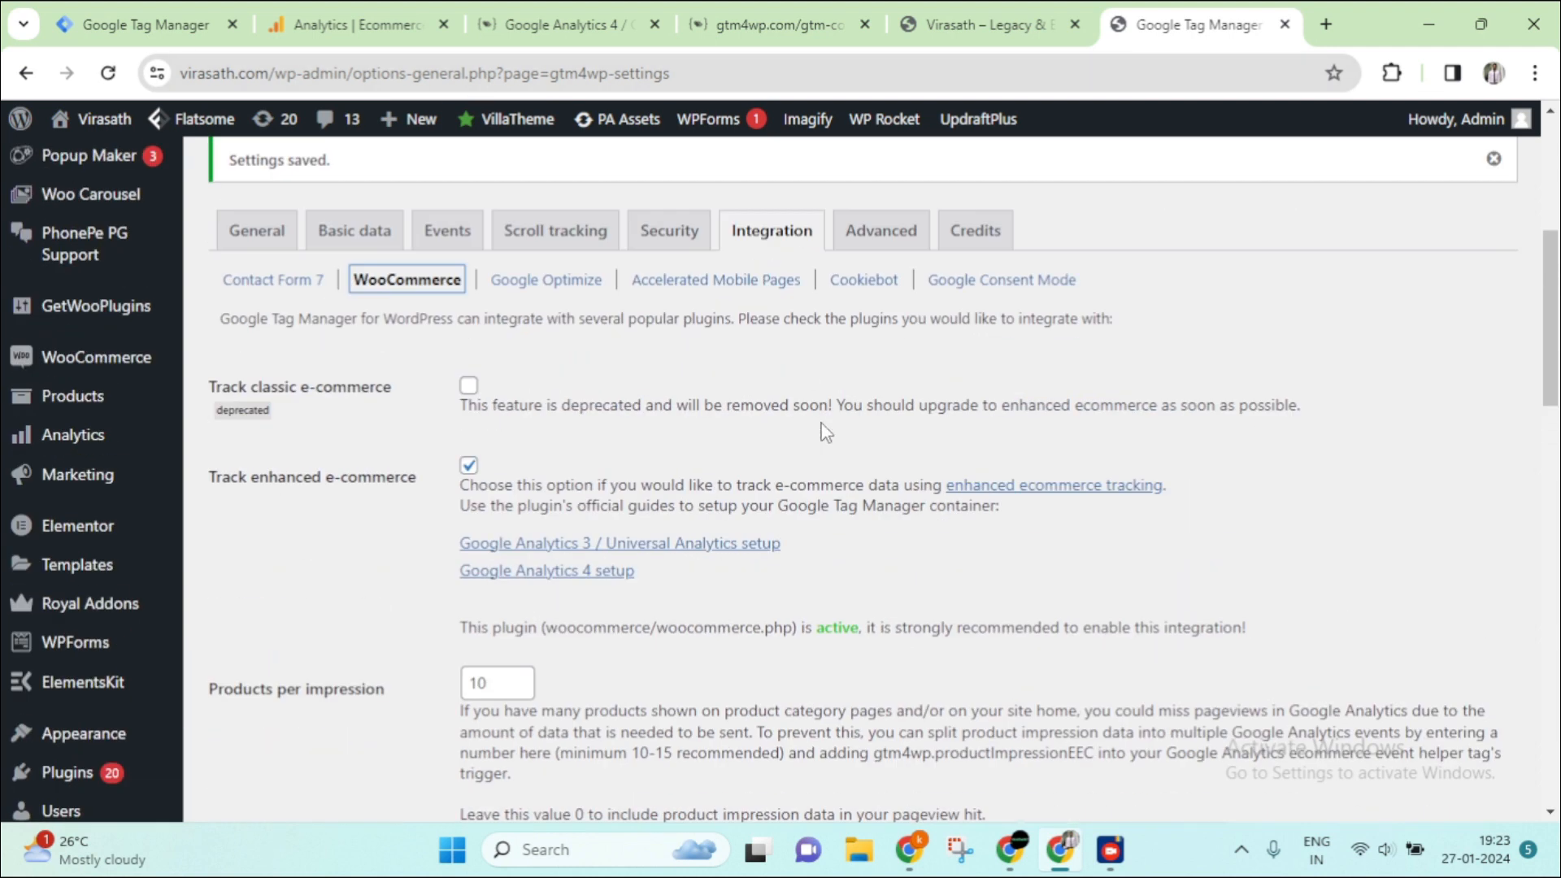
scroll(453, 279, "up", 3)
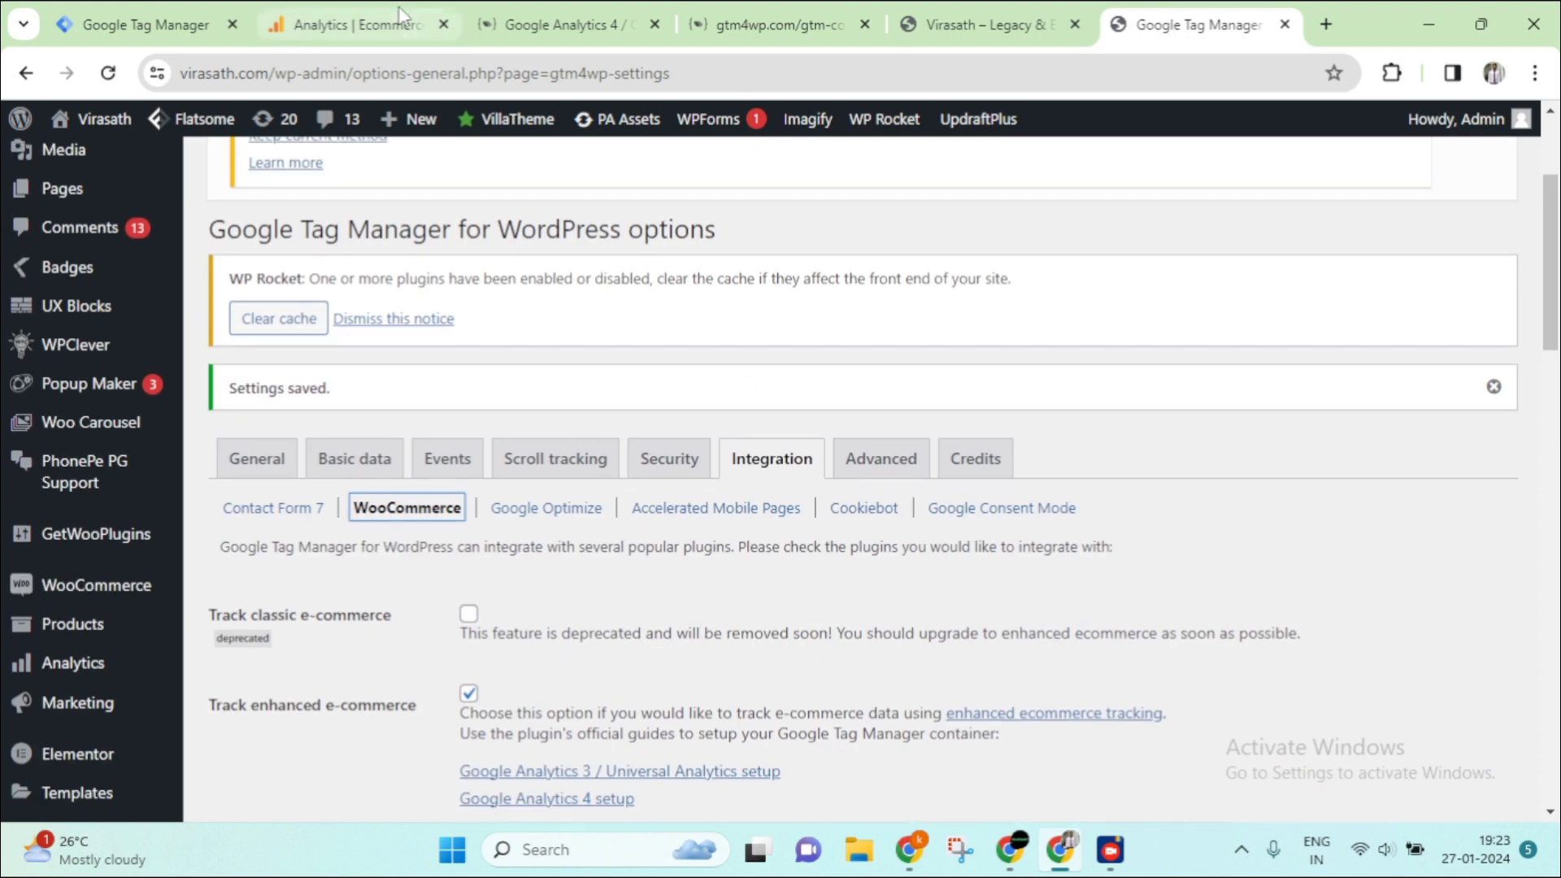
Switch to Google Analytics and examine the Events report under Examine user behavior, including its event table
left_click(358, 25)
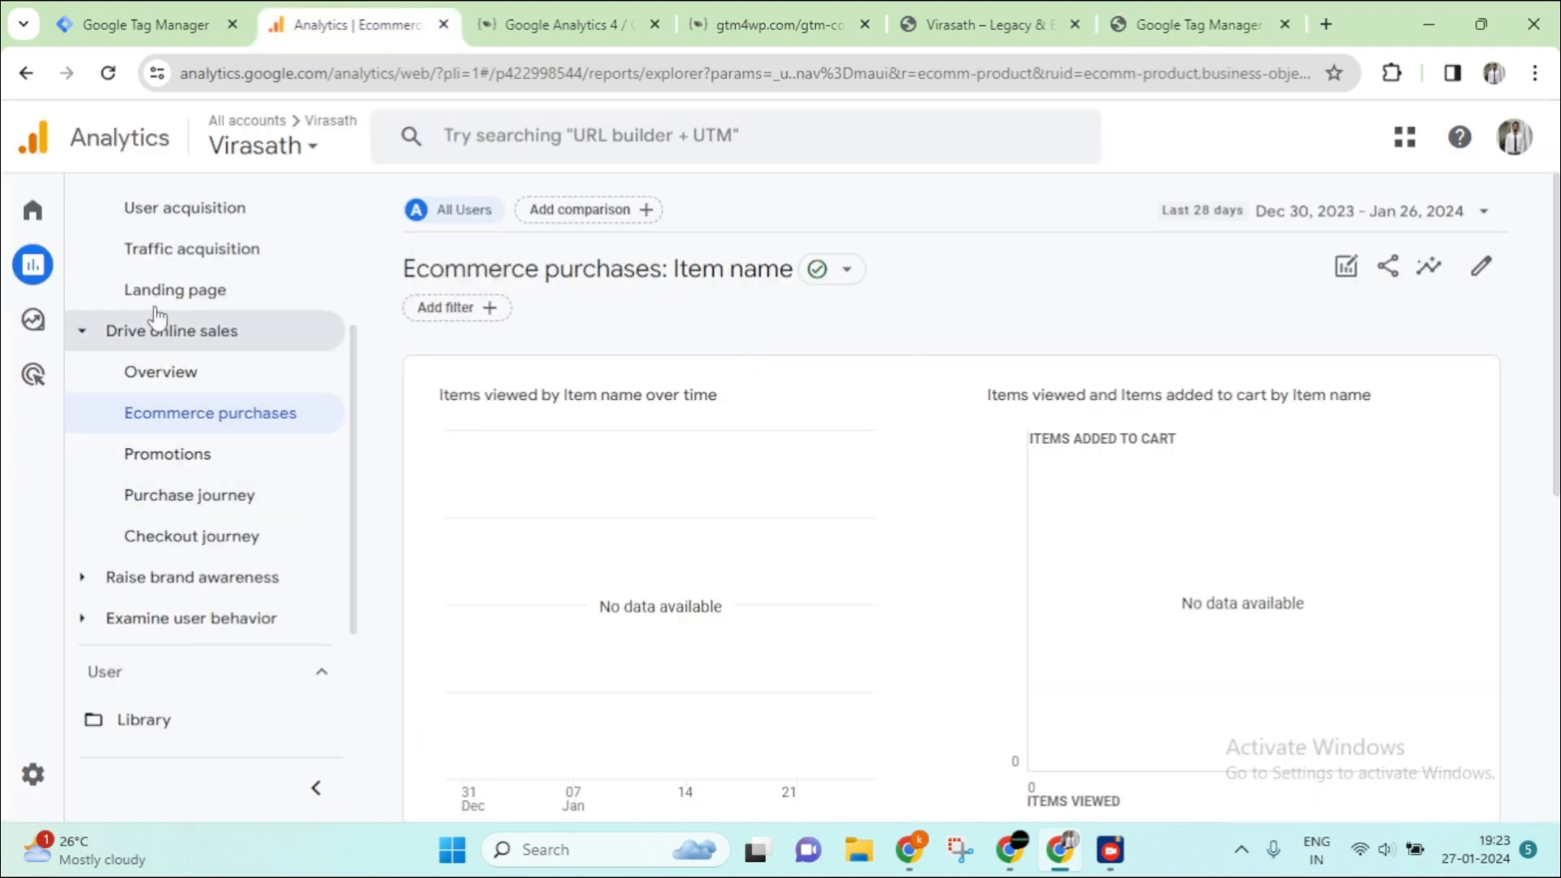
scroll(150, 311, "up", 3)
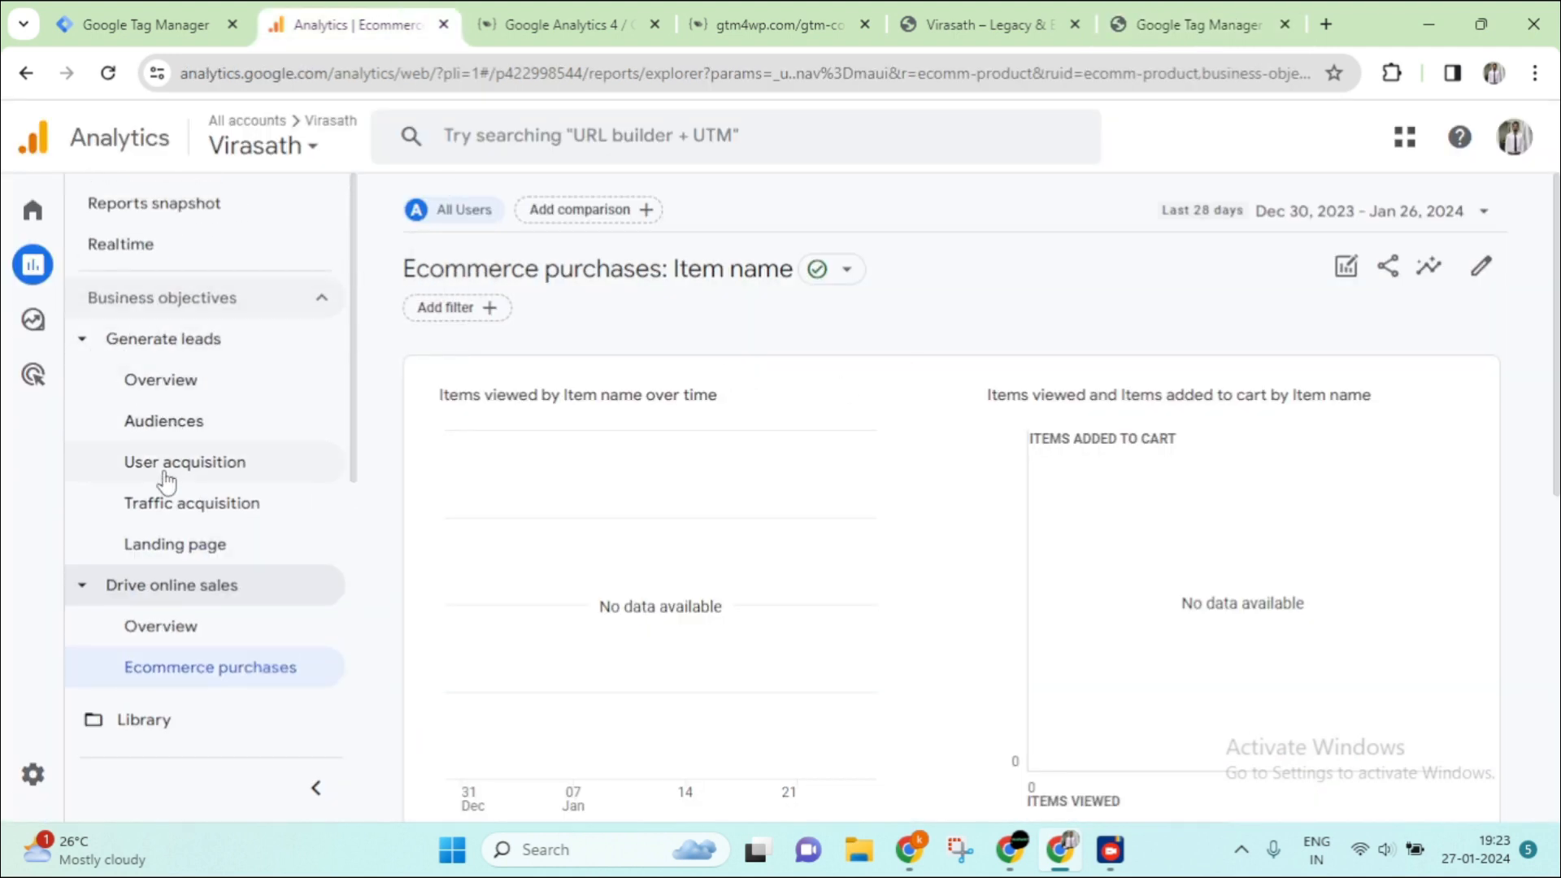
scroll(163, 479, "down", 4)
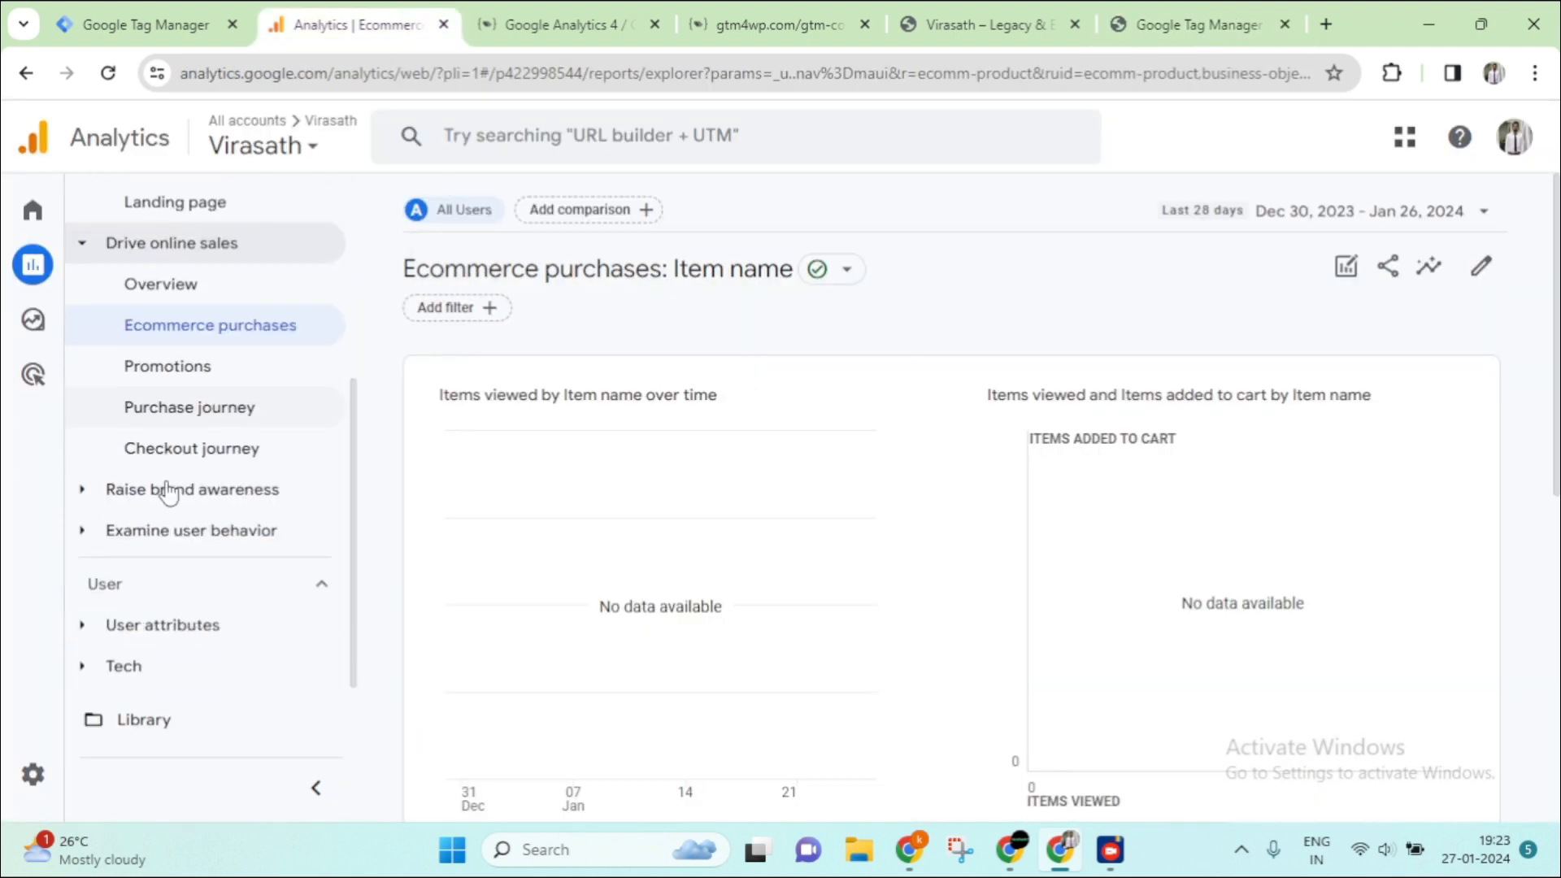
left_click(94, 532)
scroll(203, 504, "down", 2)
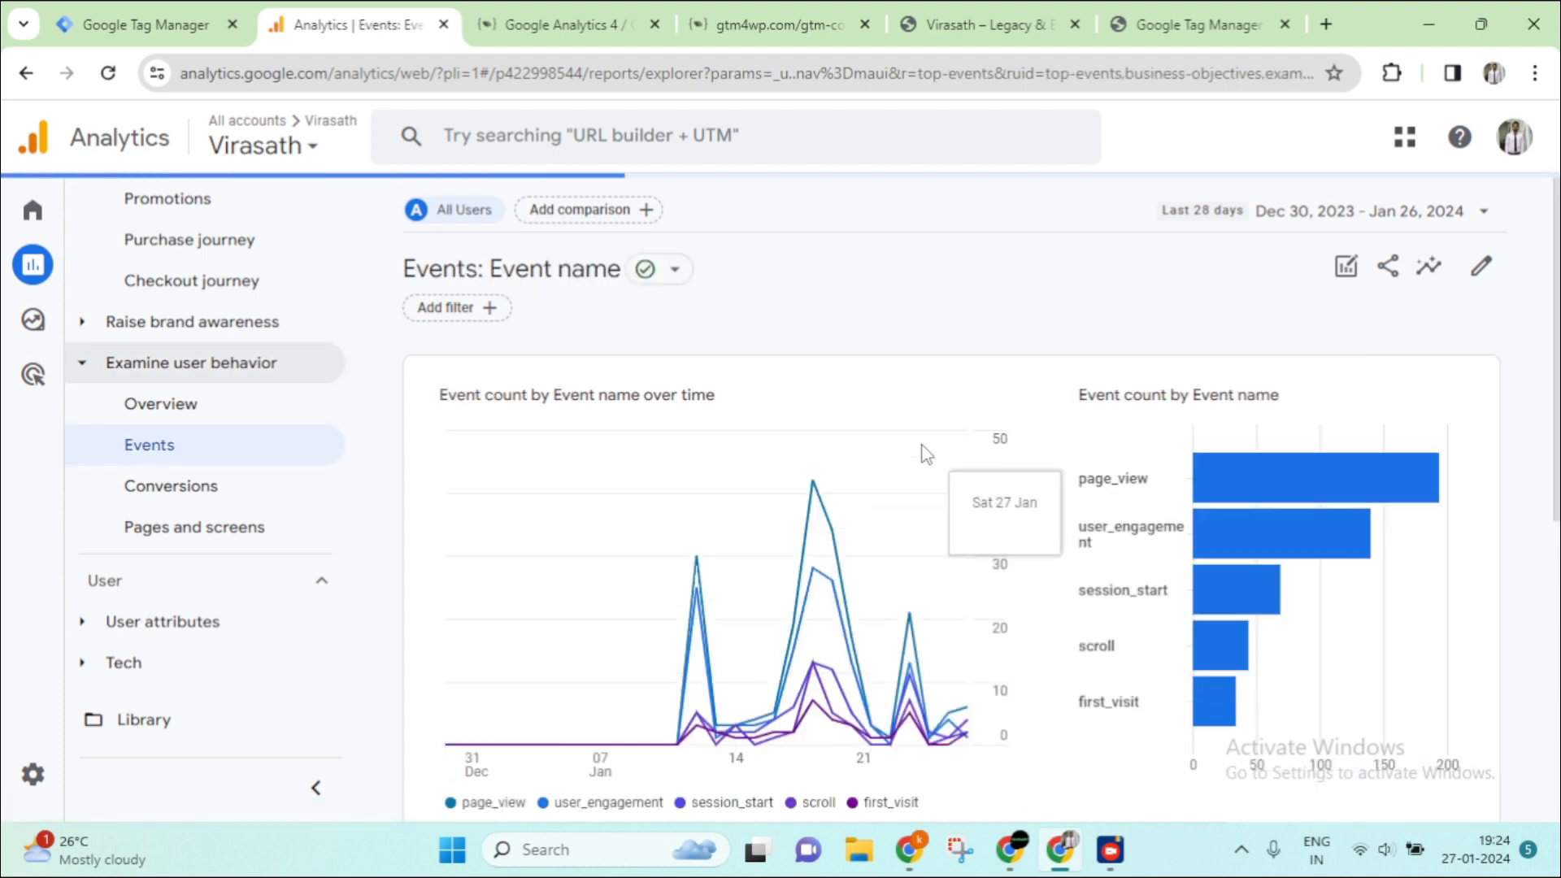
scroll(929, 454, "down", 5)
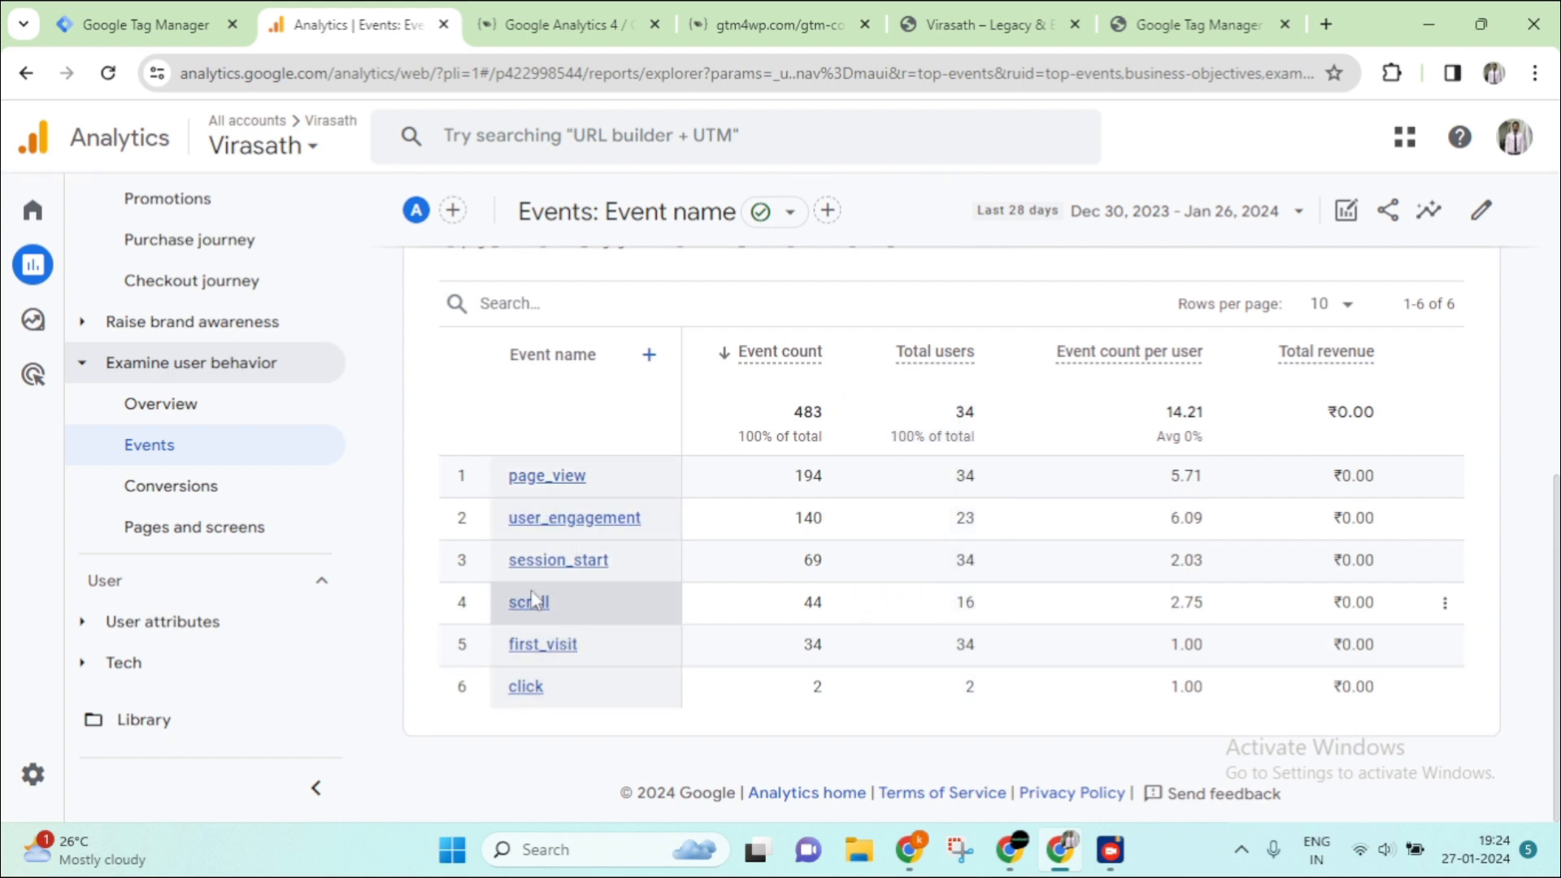
scroll(837, 515, "up", 4)
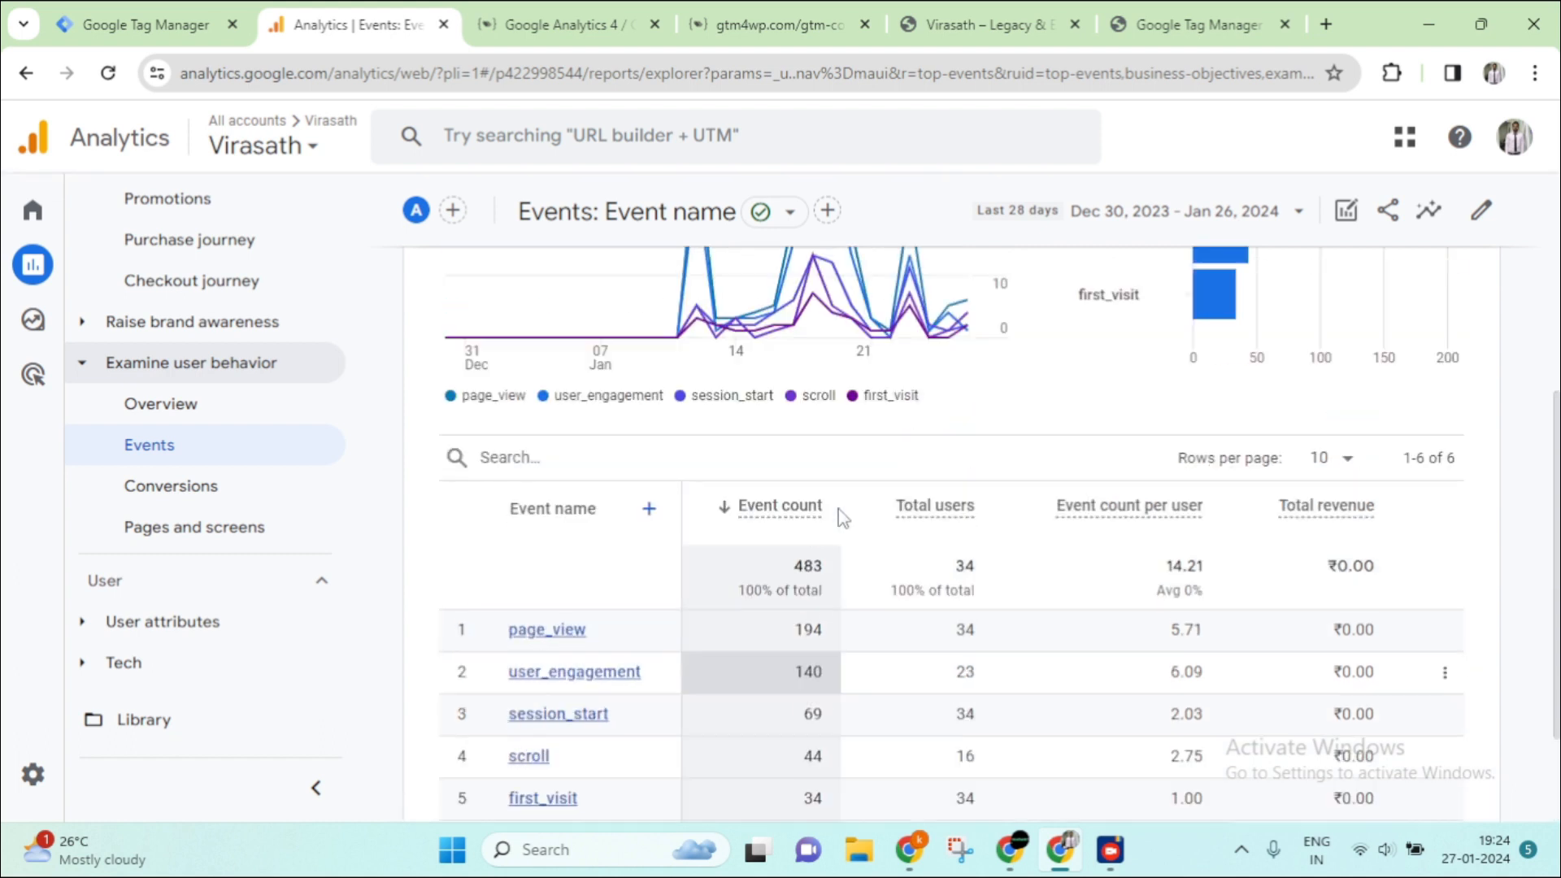
scroll(861, 504, "up", 3)
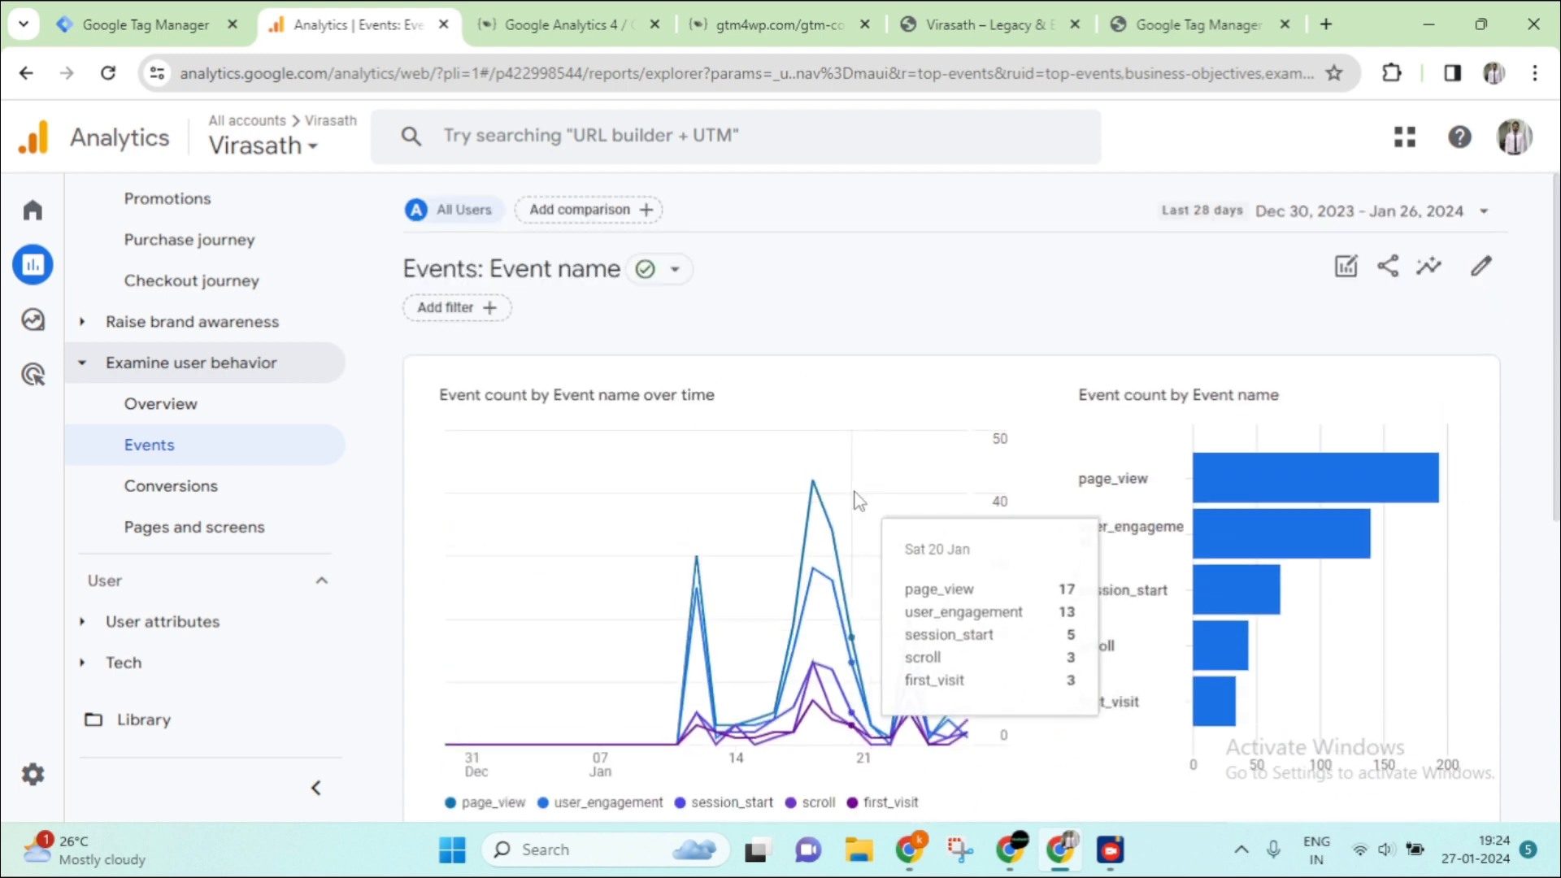
scroll(1219, 487, "down", 4)
scroll(959, 586, "down", 1)
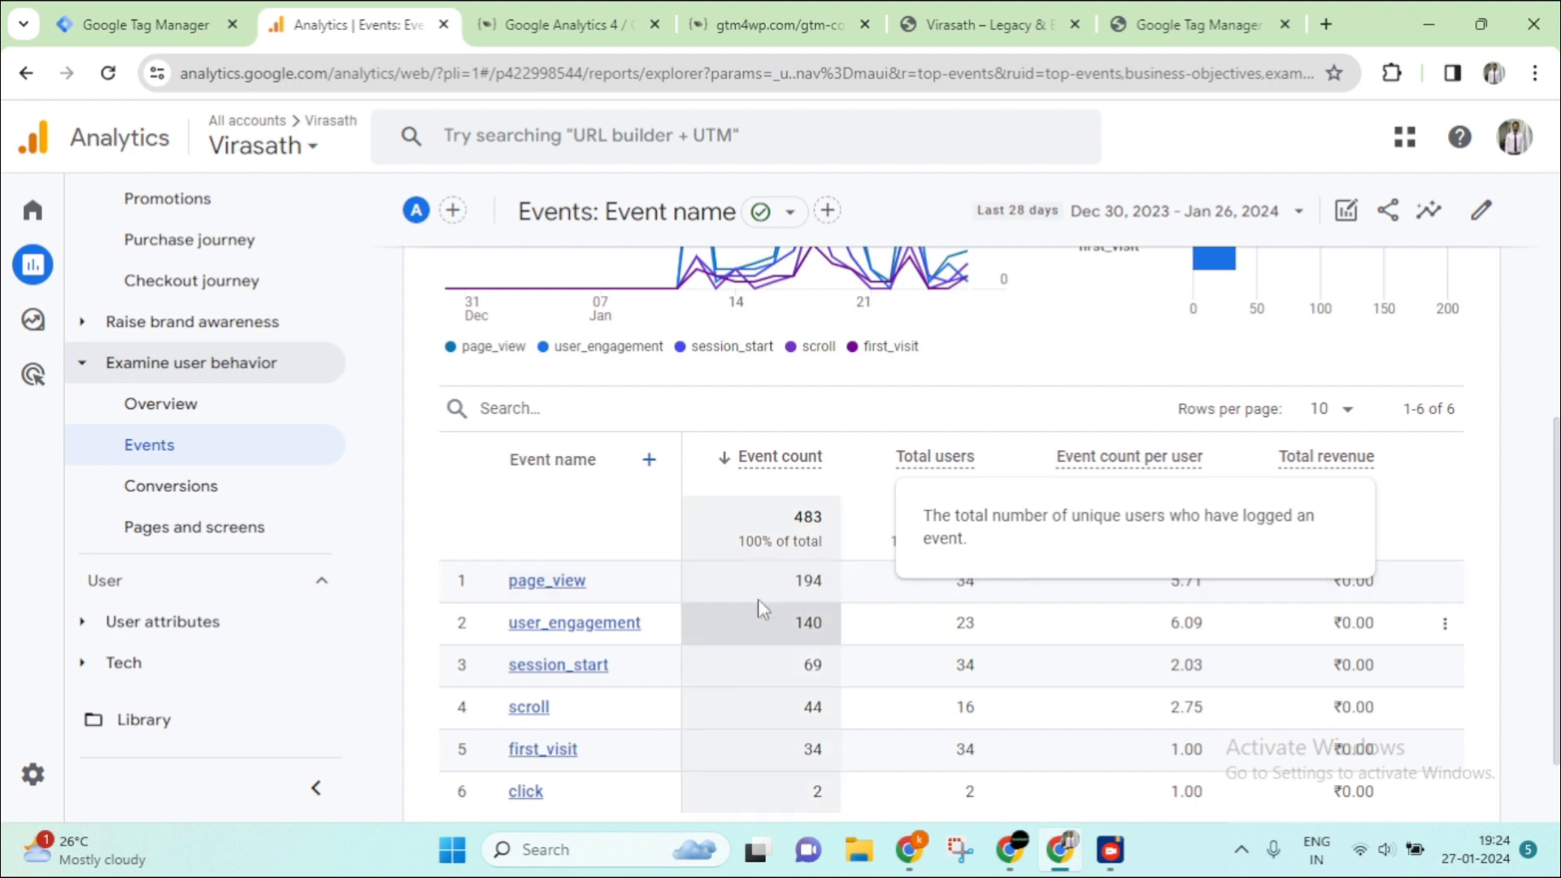
Open the Ecommerce purchases report under Drive online sales and look through its item data
scroll(183, 372, "up", 2)
scroll(183, 371, "up", 4)
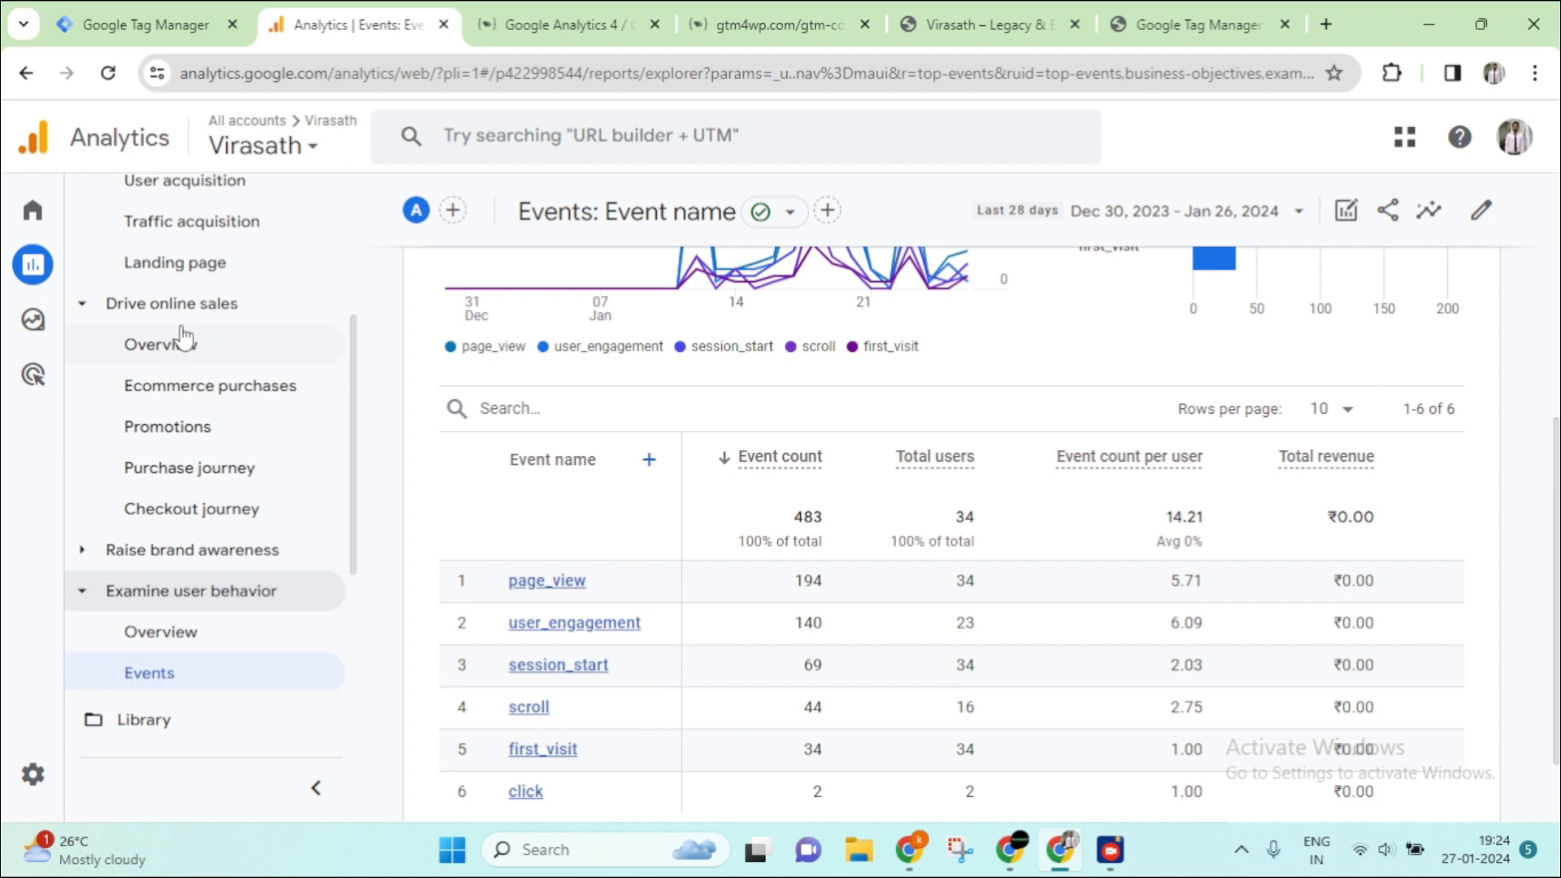
scroll(219, 419, "down", 1)
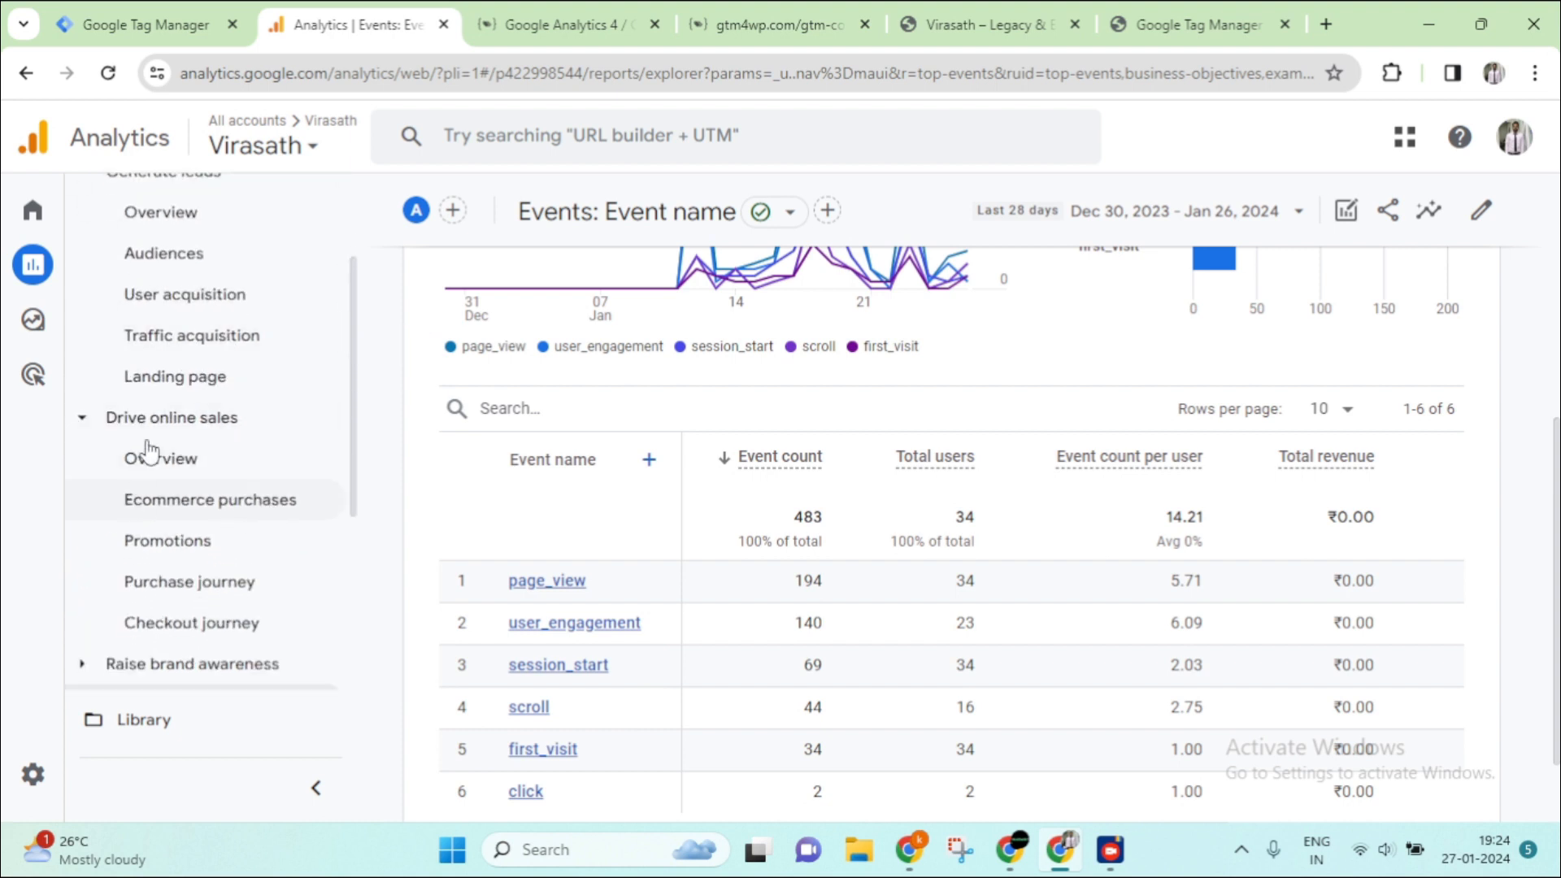
left_click(236, 512)
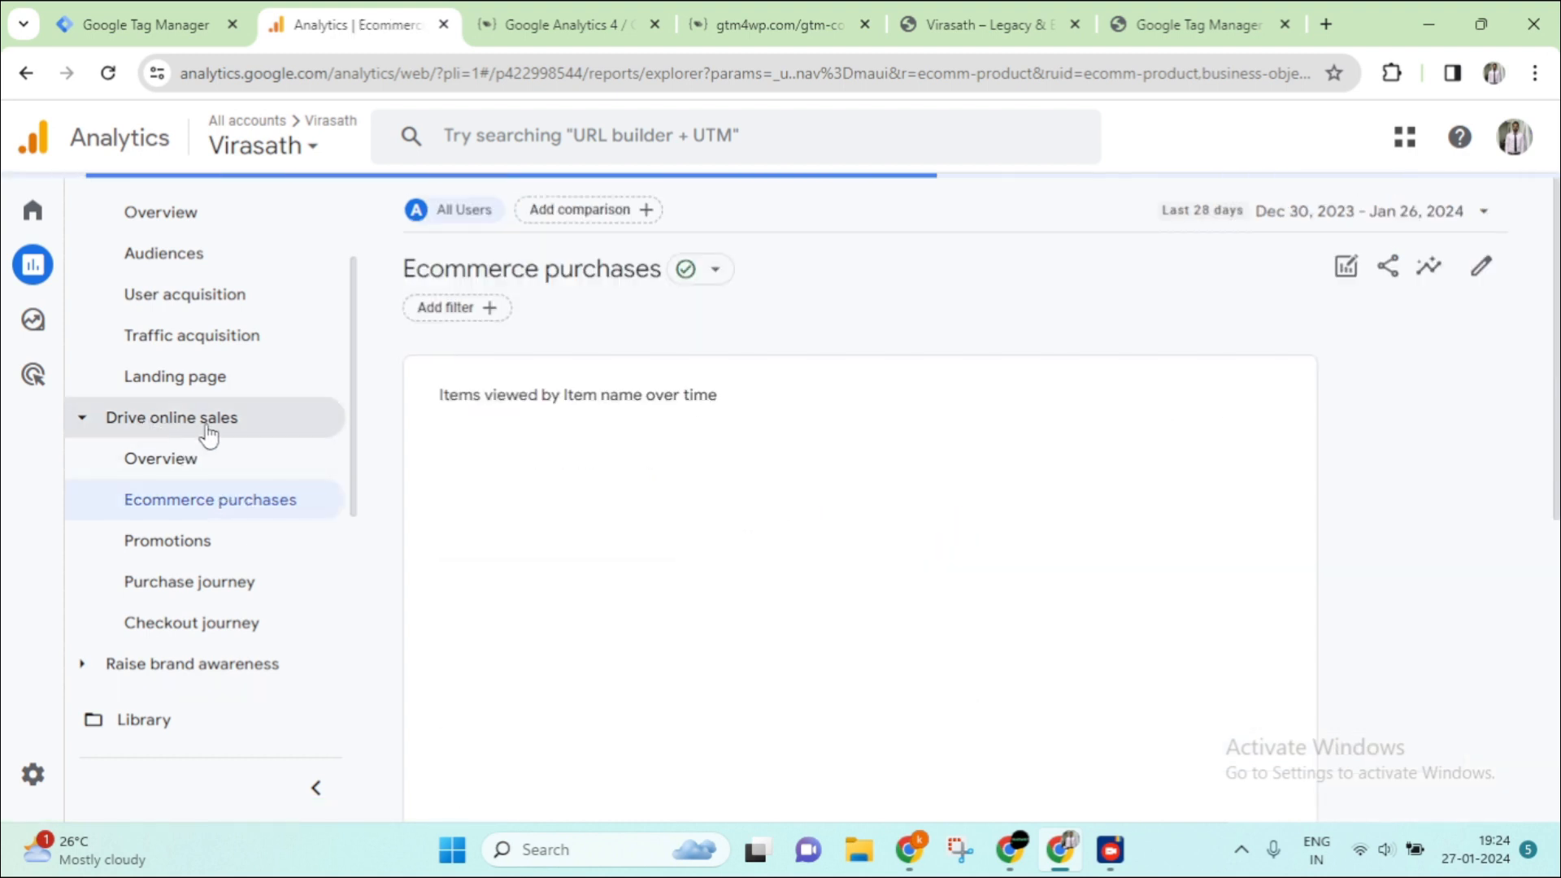
scroll(1068, 402, "down", 10)
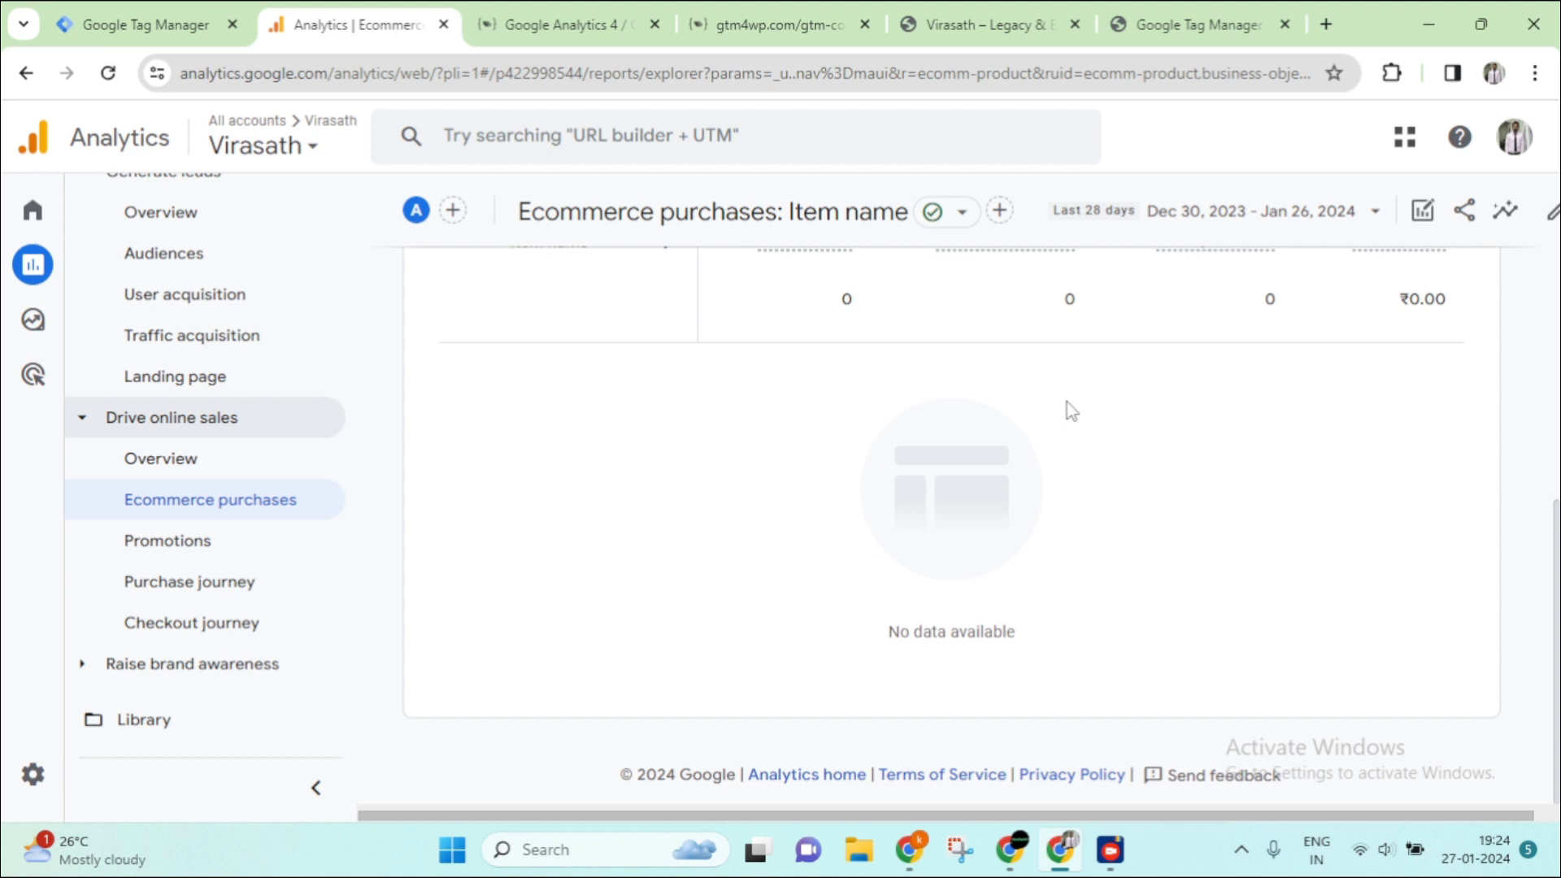
Glance at the Tag Manager workspace and recheck the Track enhanced e-commerce option in the WordPress plugin's WooCommerce integration settings
left_click(155, 25)
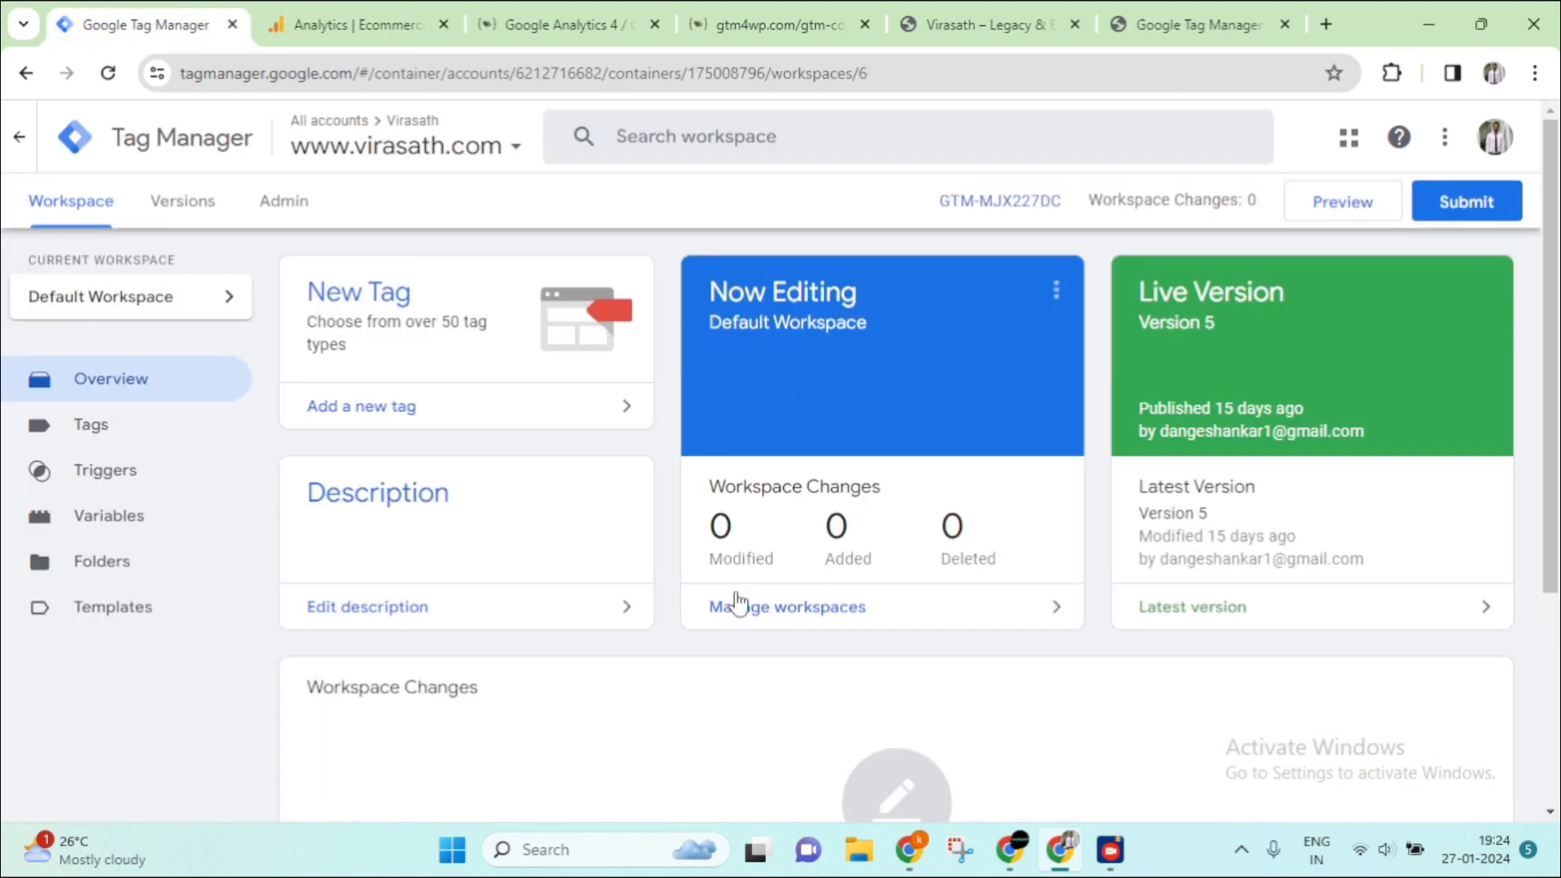
left_click(1150, 33)
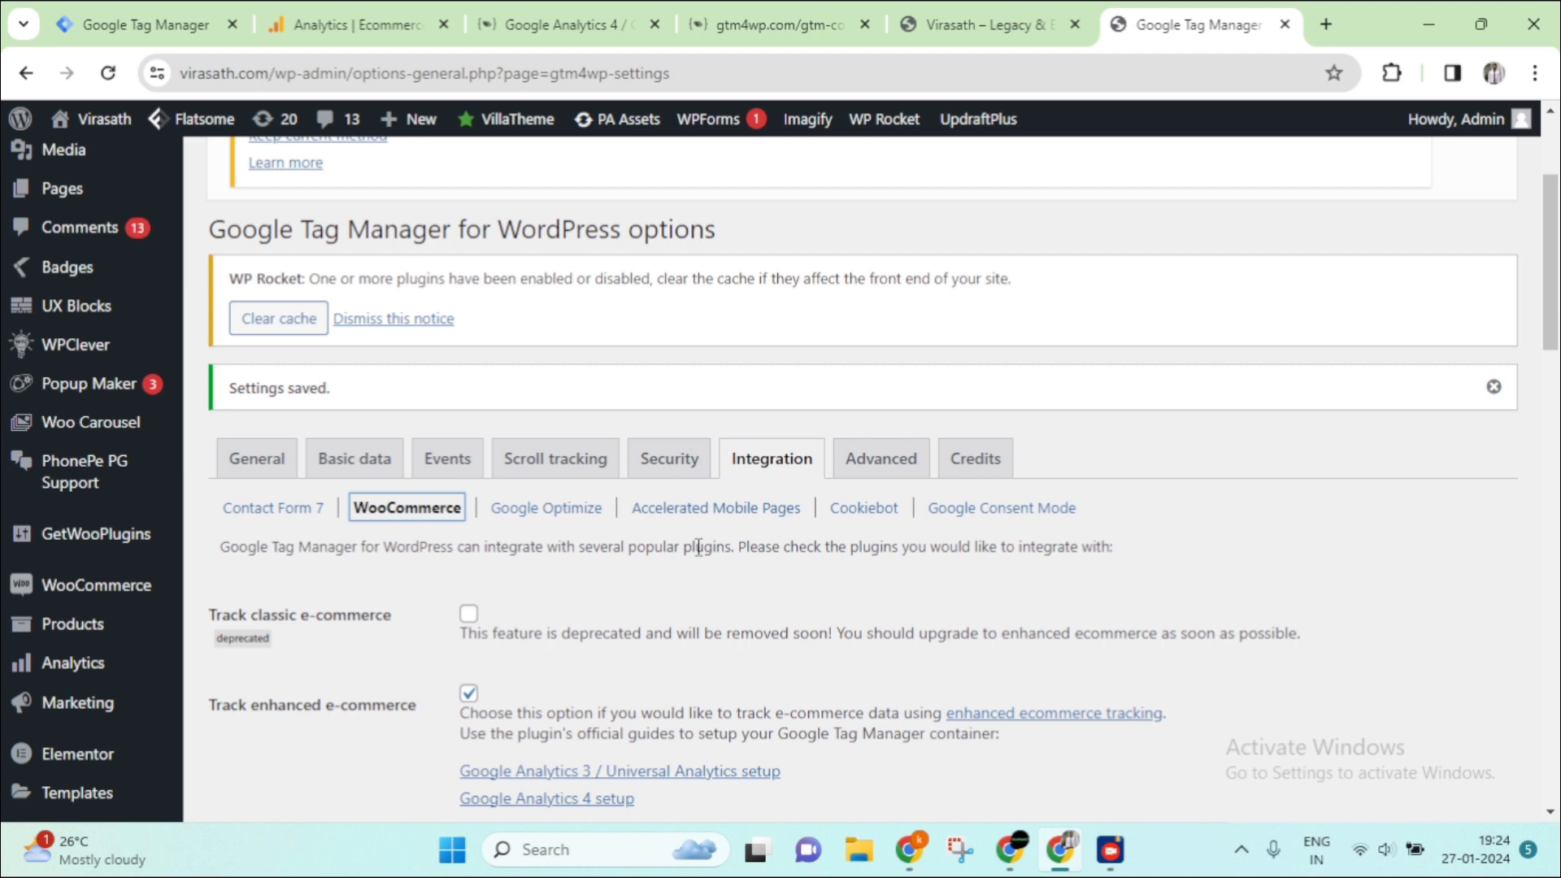
scroll(390, 512, "down", 1)
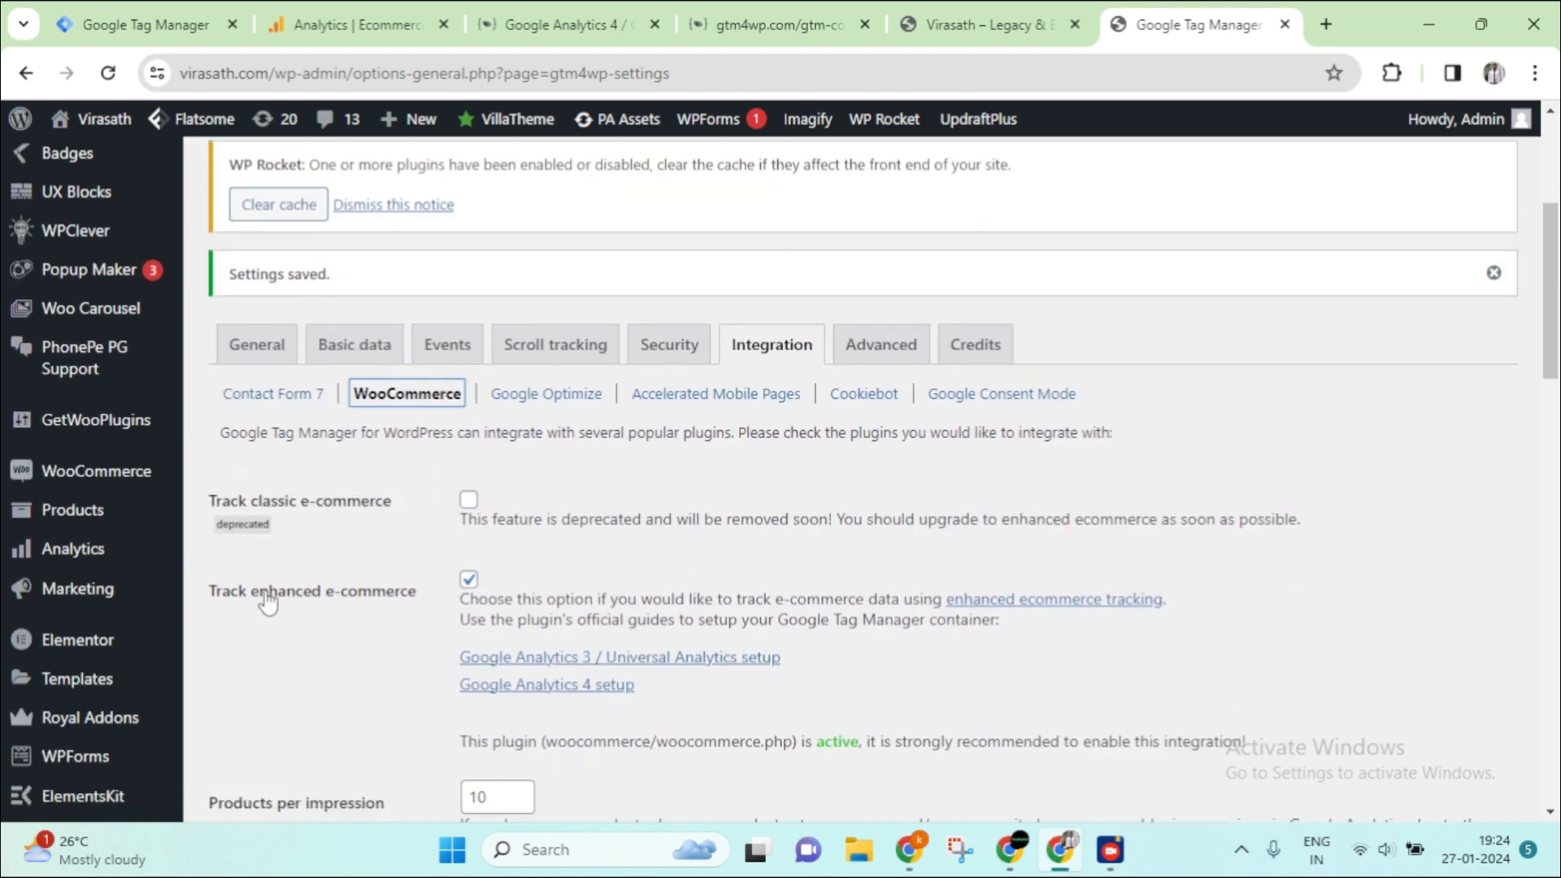
scroll(503, 569, "up", 3)
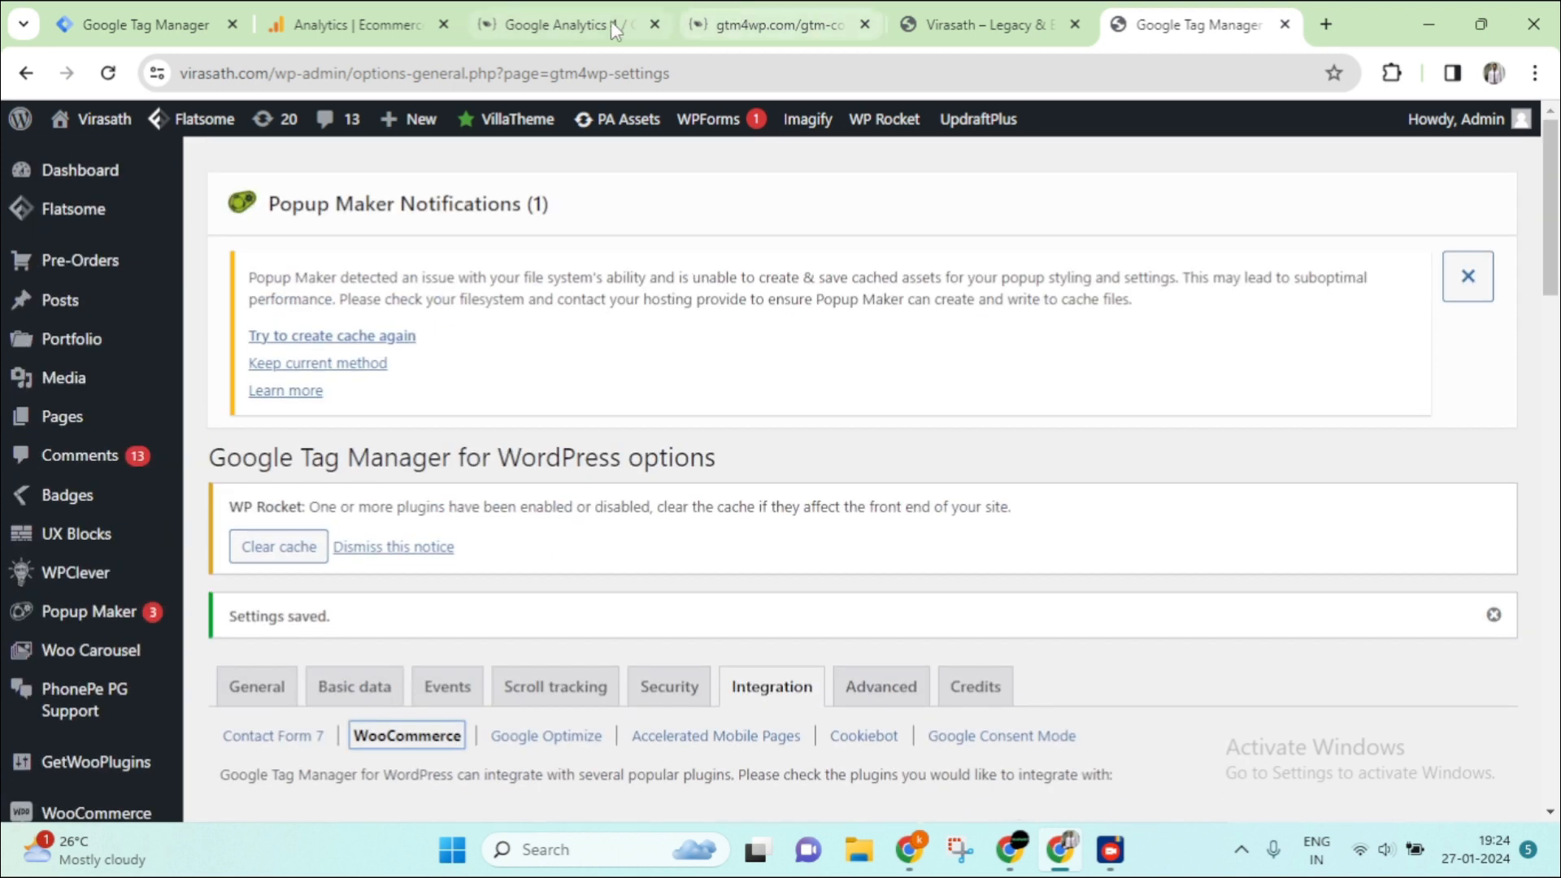
Read the container template import instructions in the GTM4WP GA4 guide, and view the Tag Manager workspace overview
left_click(611, 22)
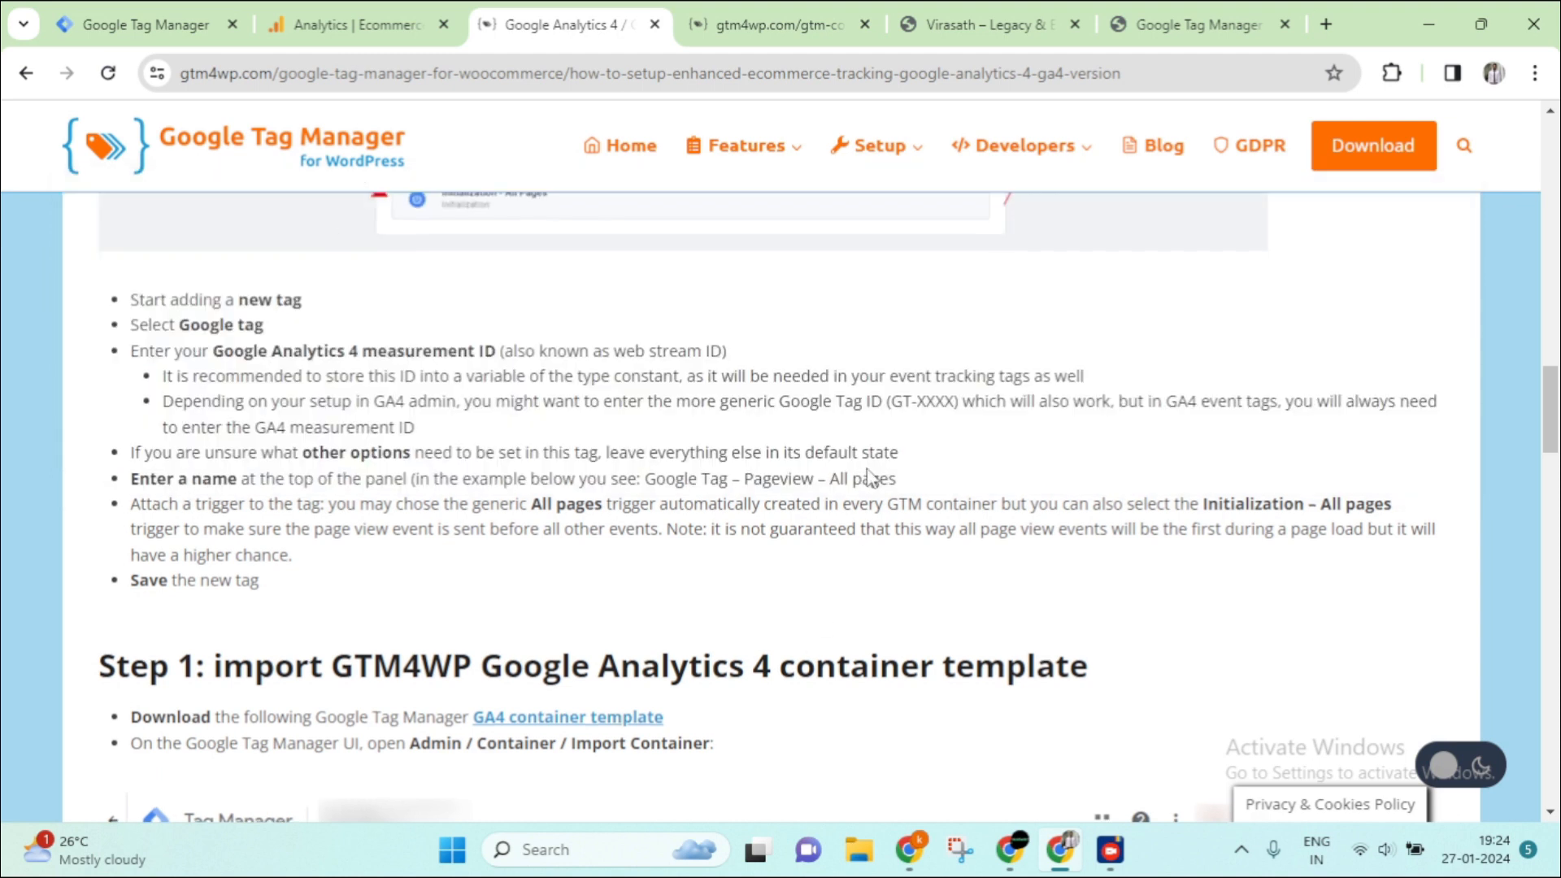
scroll(870, 478, "down", 7)
scroll(1132, 477, "up", 3)
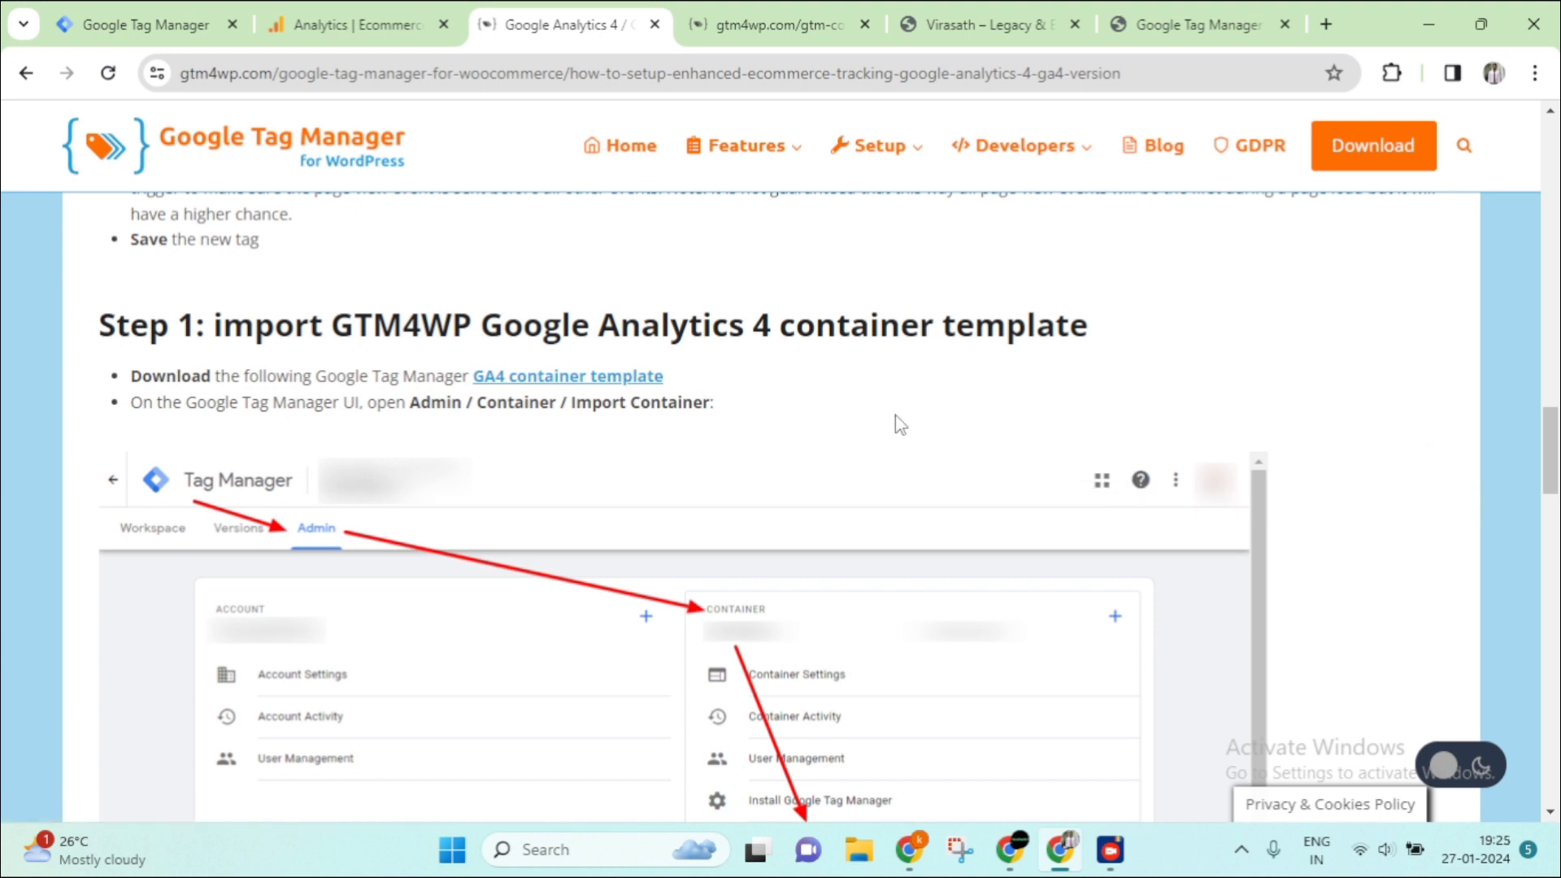
scroll(899, 426, "down", 1)
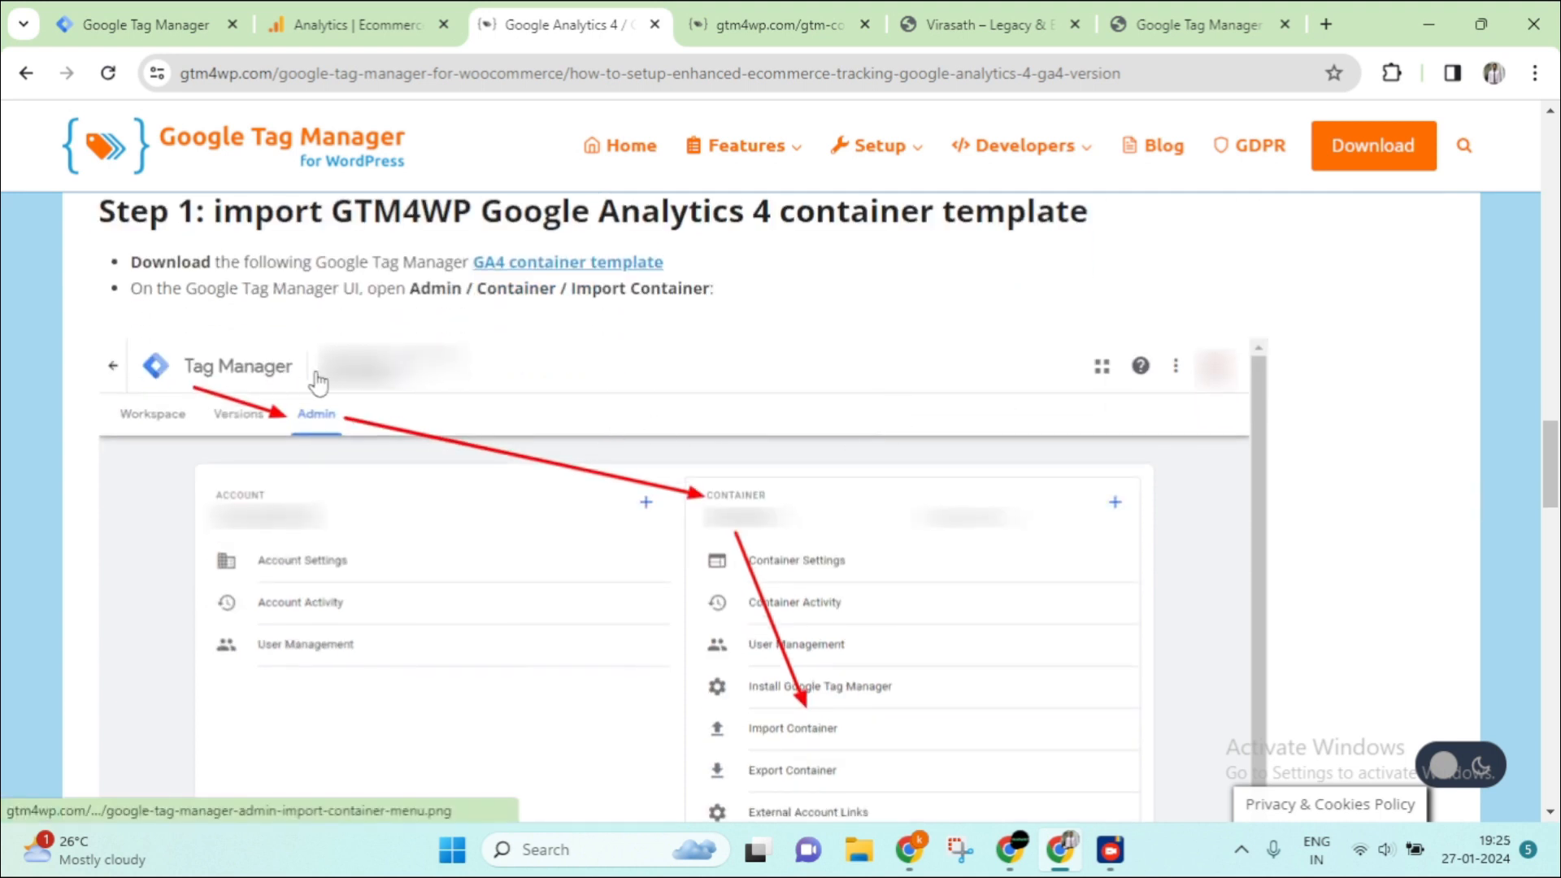
left_click(100, 29)
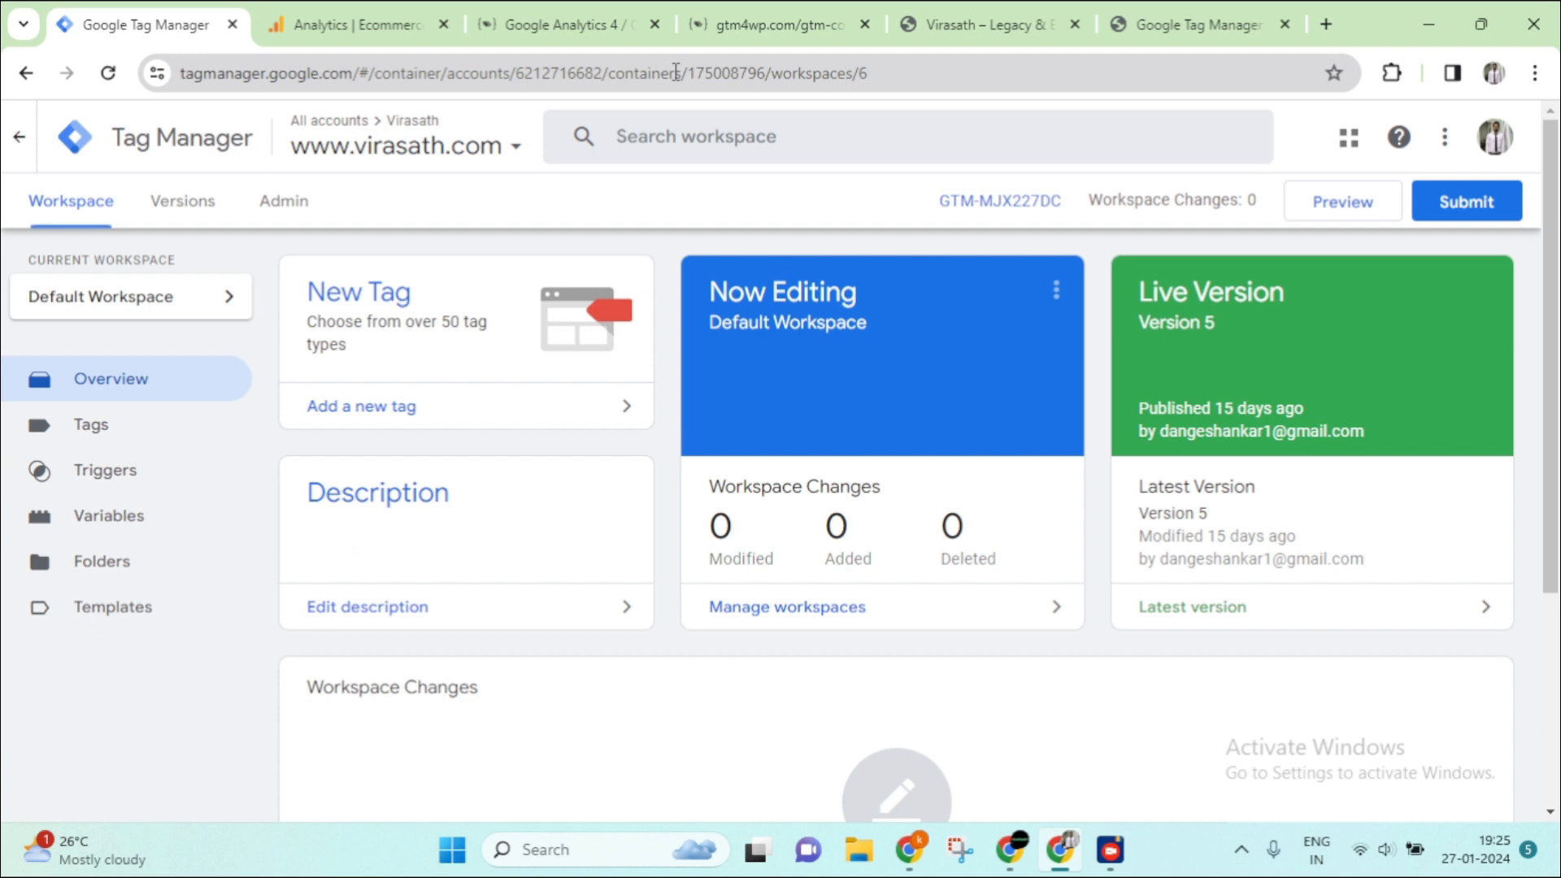
Return to the GTM4WP guide and read the Step 0 pre-setup checks on adding a generic Google tag
left_click(591, 34)
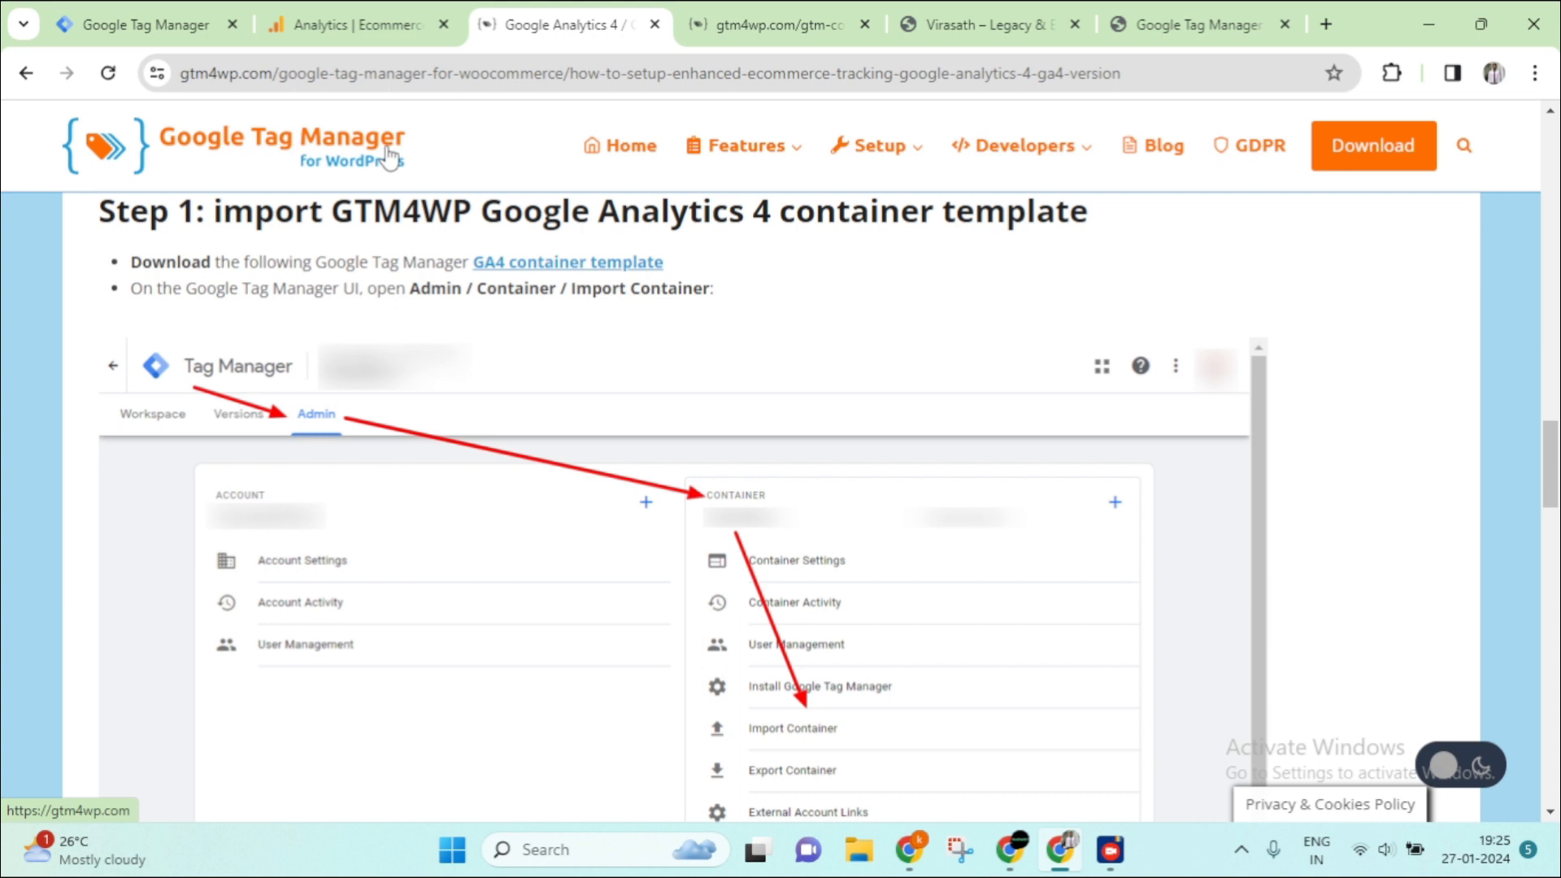
scroll(569, 439, "down", 1)
scroll(634, 411, "up", 1)
scroll(833, 398, "up", 10)
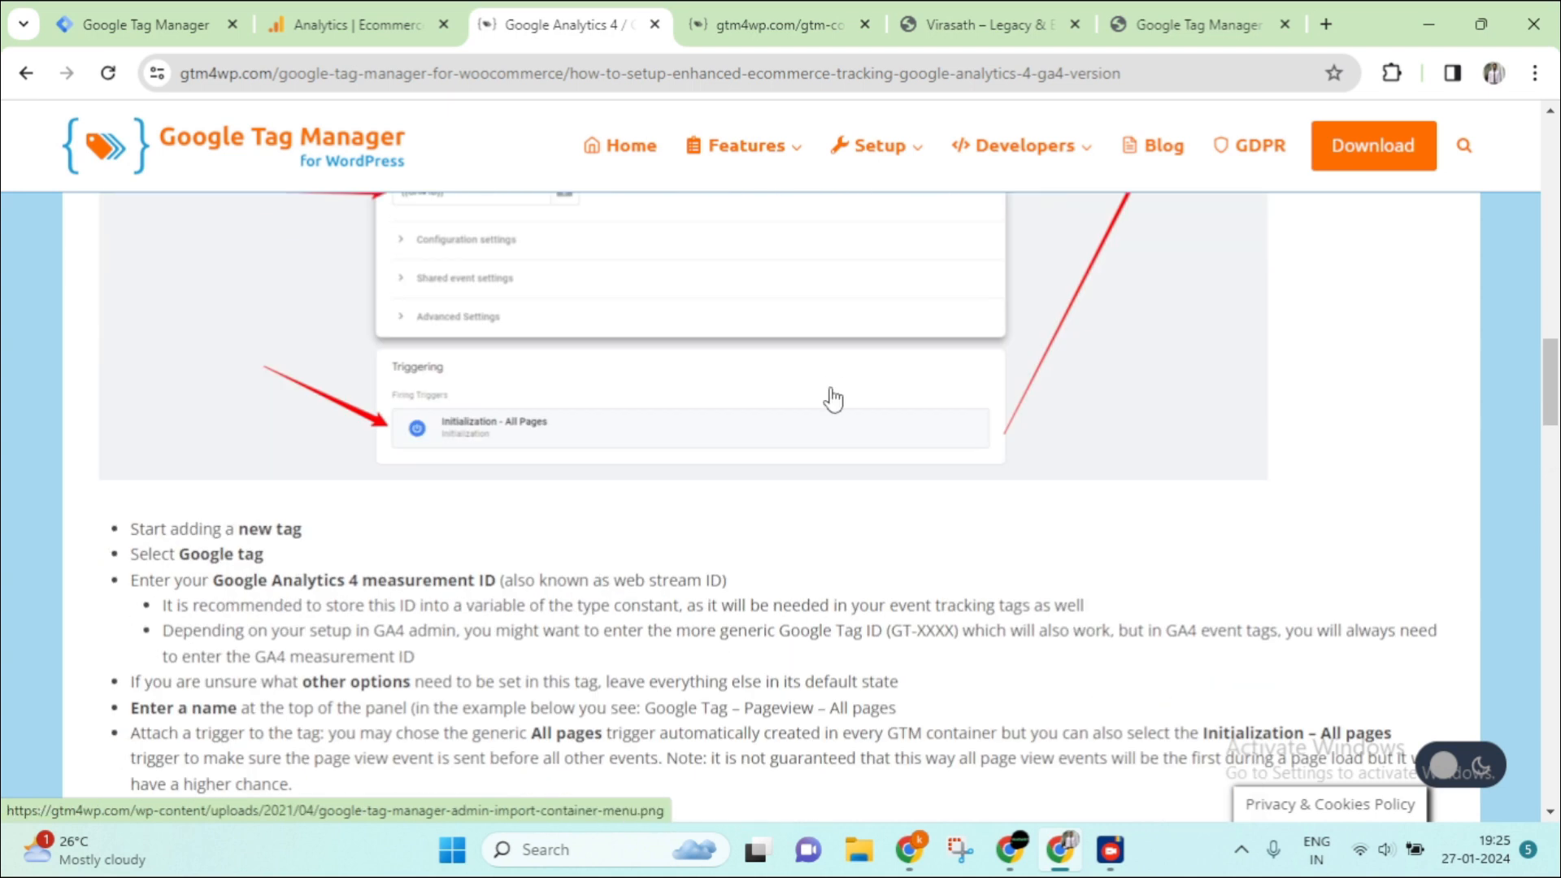
scroll(836, 397, "up", 8)
scroll(634, 379, "down", 10)
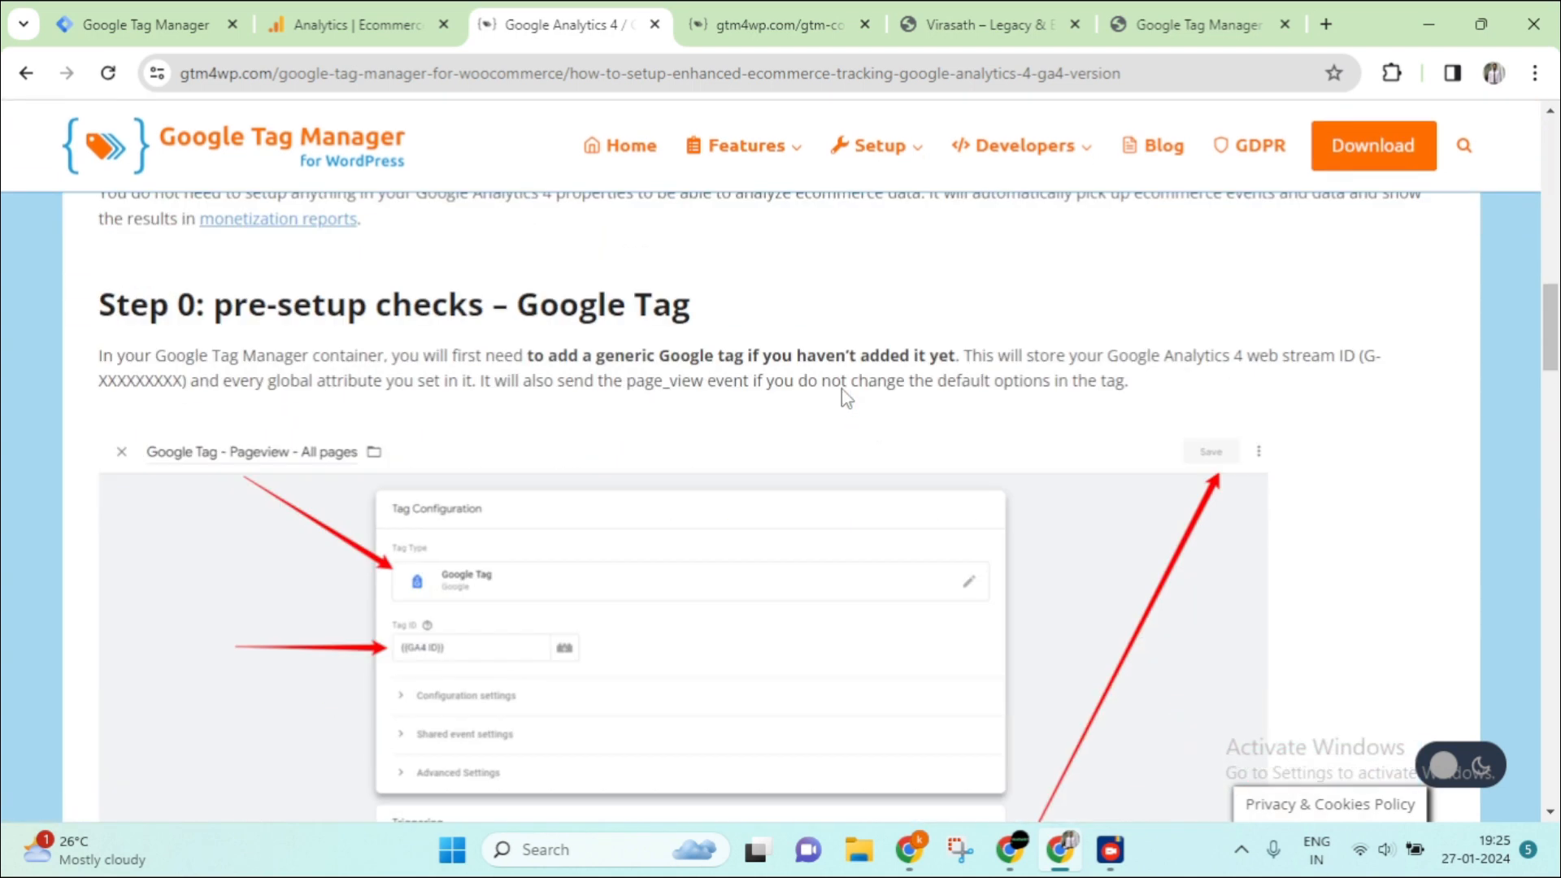
scroll(634, 379, "up", 2)
left_click_drag(154, 443, 776, 417)
scroll(791, 414, "down", 2)
scroll(659, 386, "down", 1)
scroll(374, 382, "up", 2)
scroll(1047, 483, "down", 1)
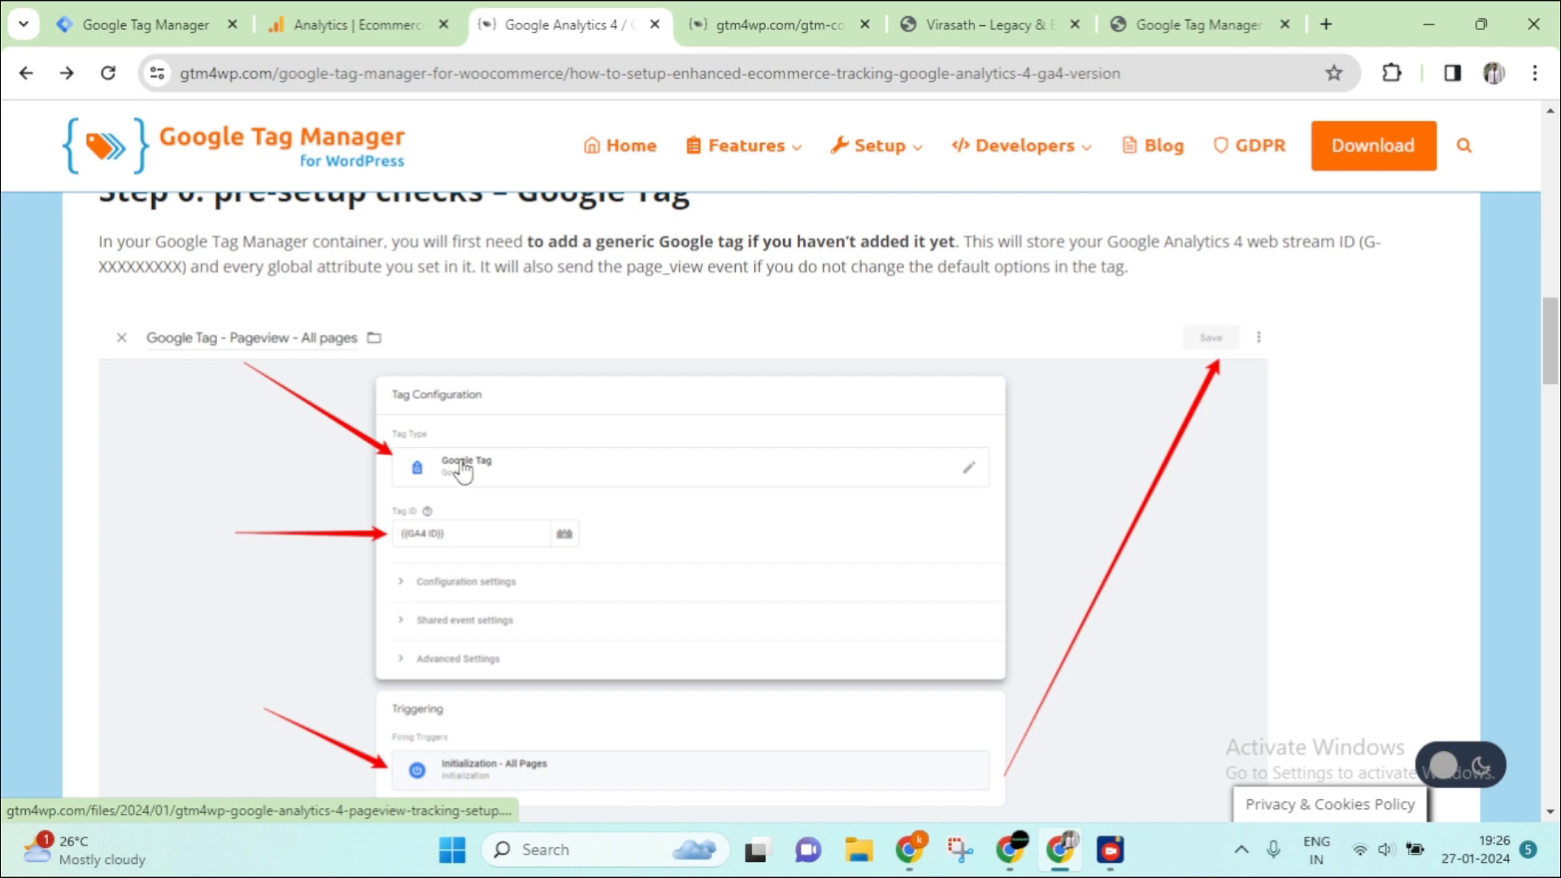
Check the Tag Manager container's tag list for an existing Google Analytics tag, glancing at the Analytics report in between
left_click(185, 26)
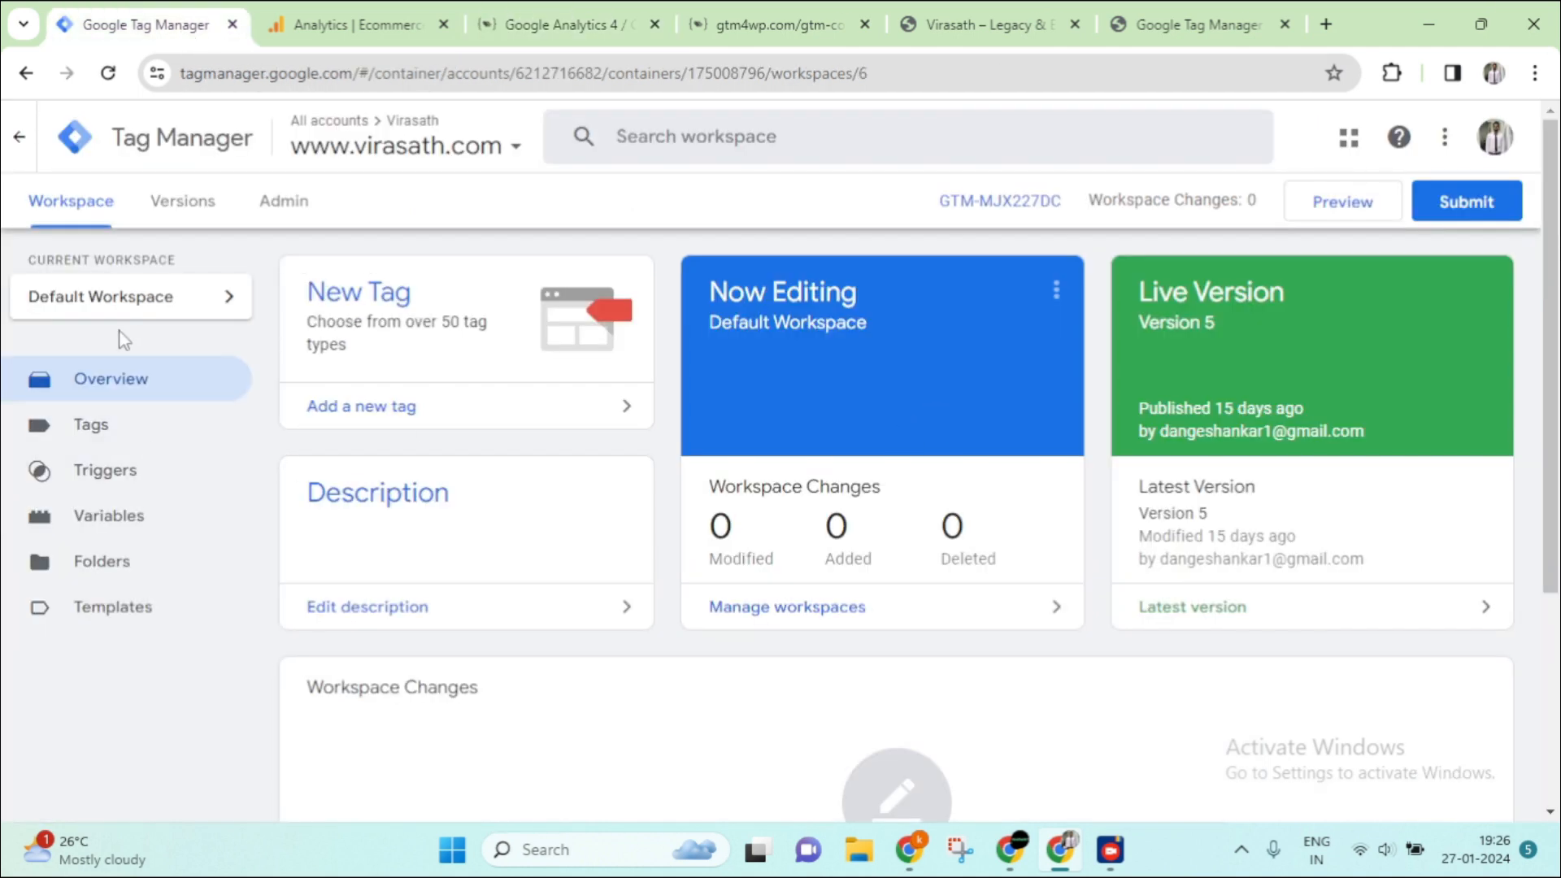
left_click(101, 439)
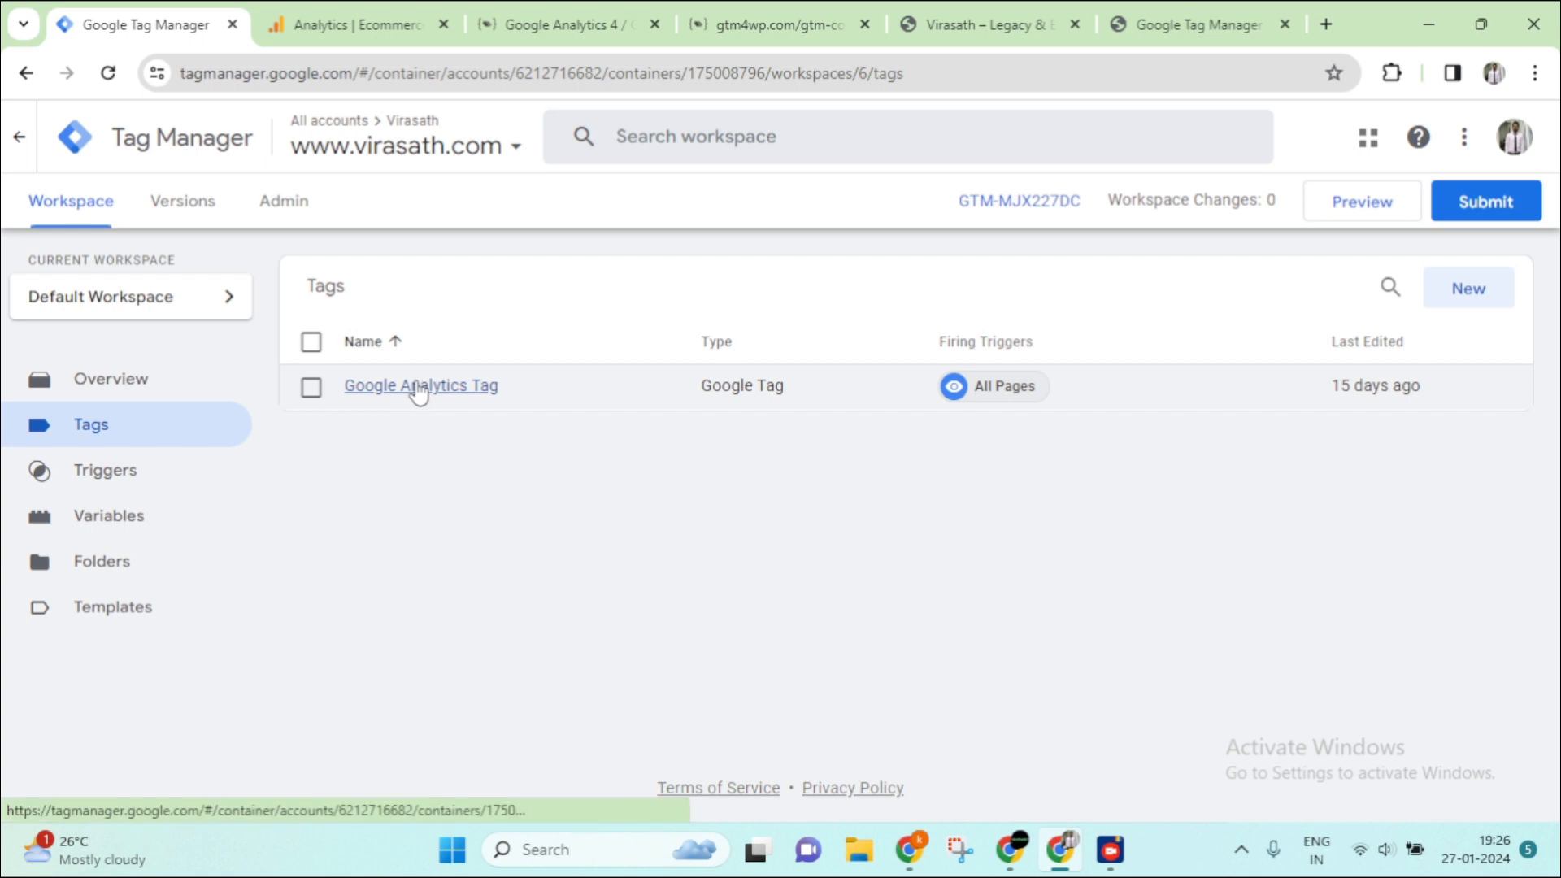
left_click(358, 24)
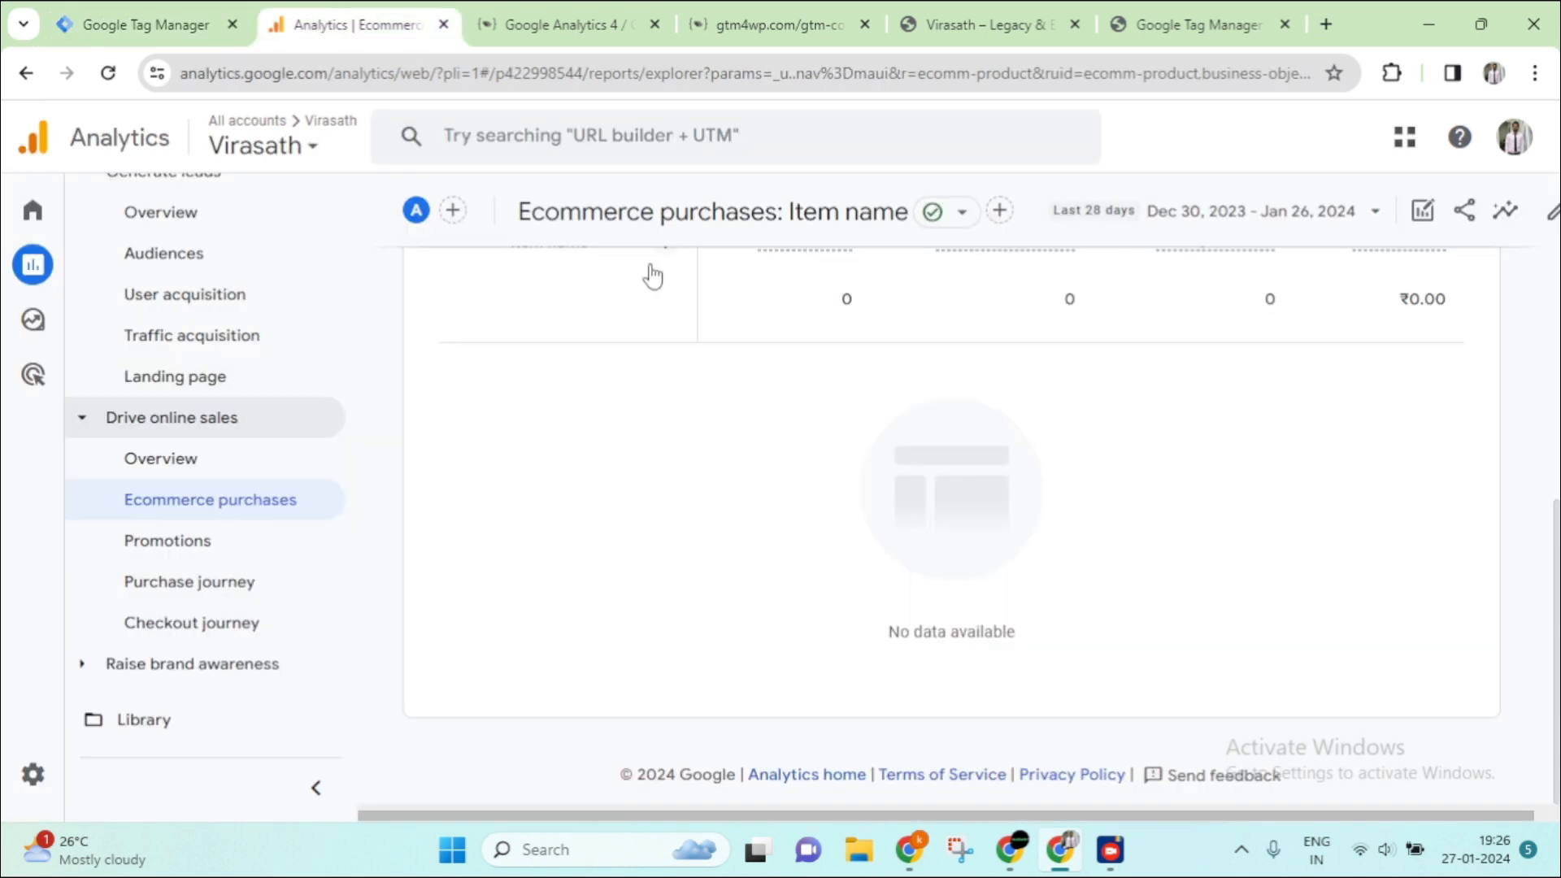
left_click(175, 24)
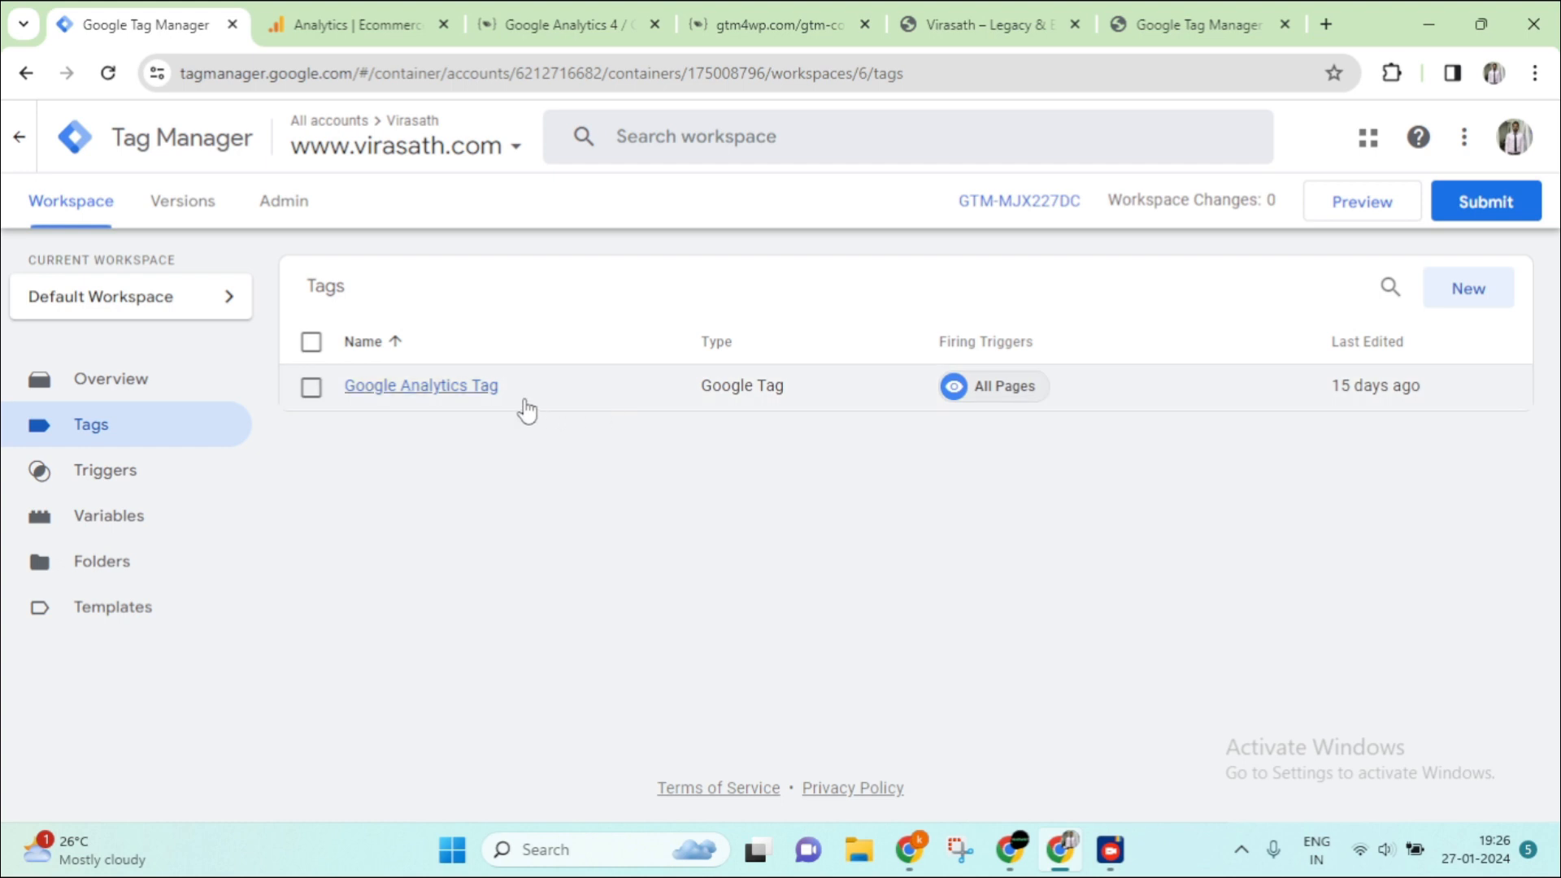
Read the guide's Step 0 instructions for configuring the new Google tag with the GA4 measurement ID
left_click(579, 24)
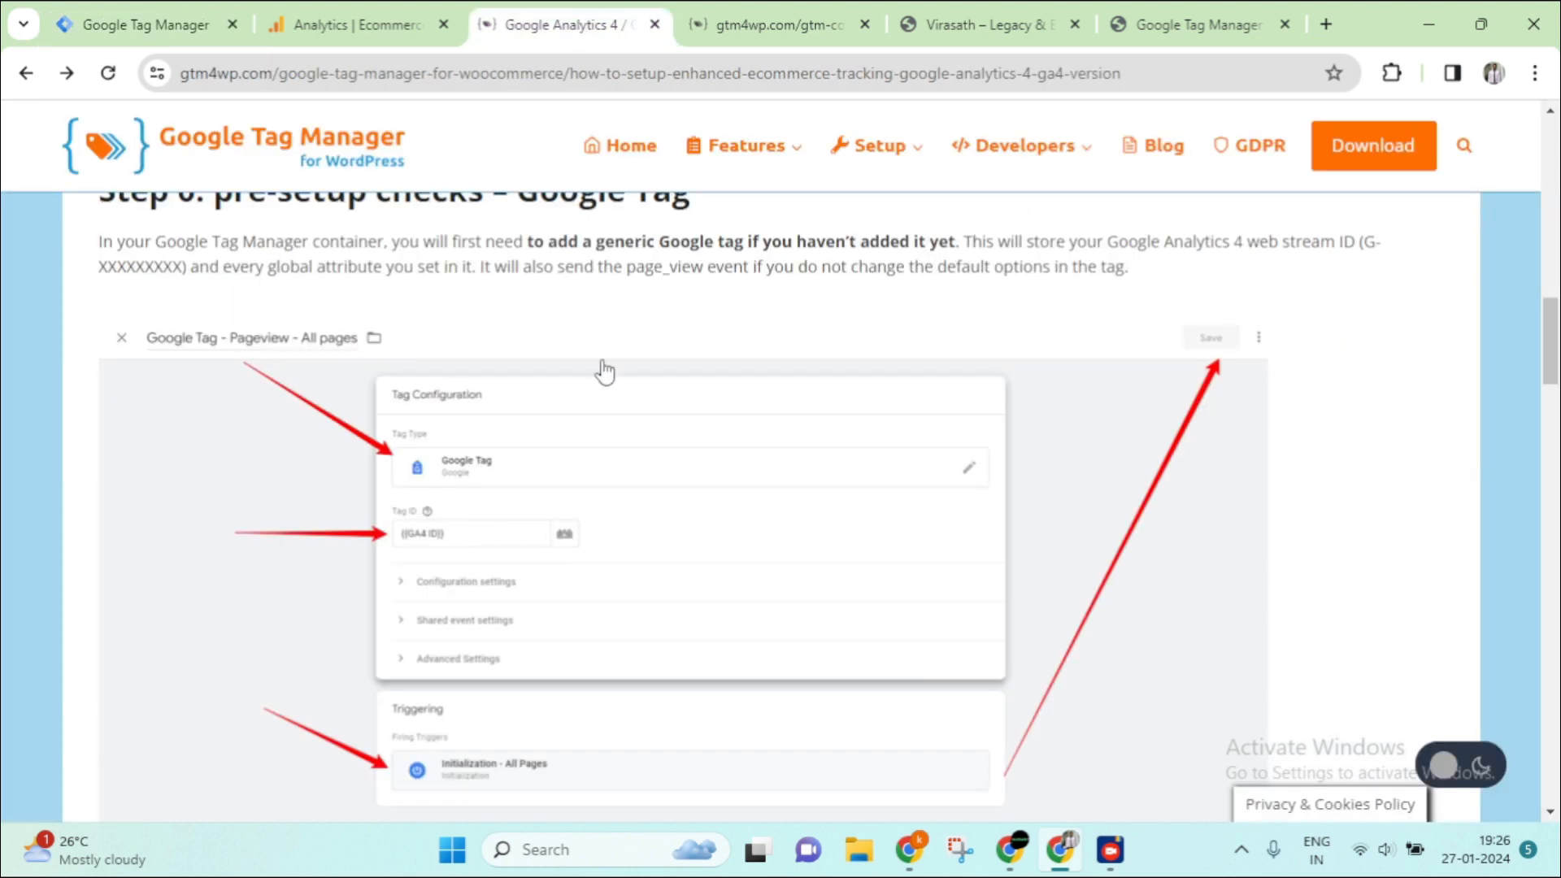
scroll(1230, 481, "down", 6)
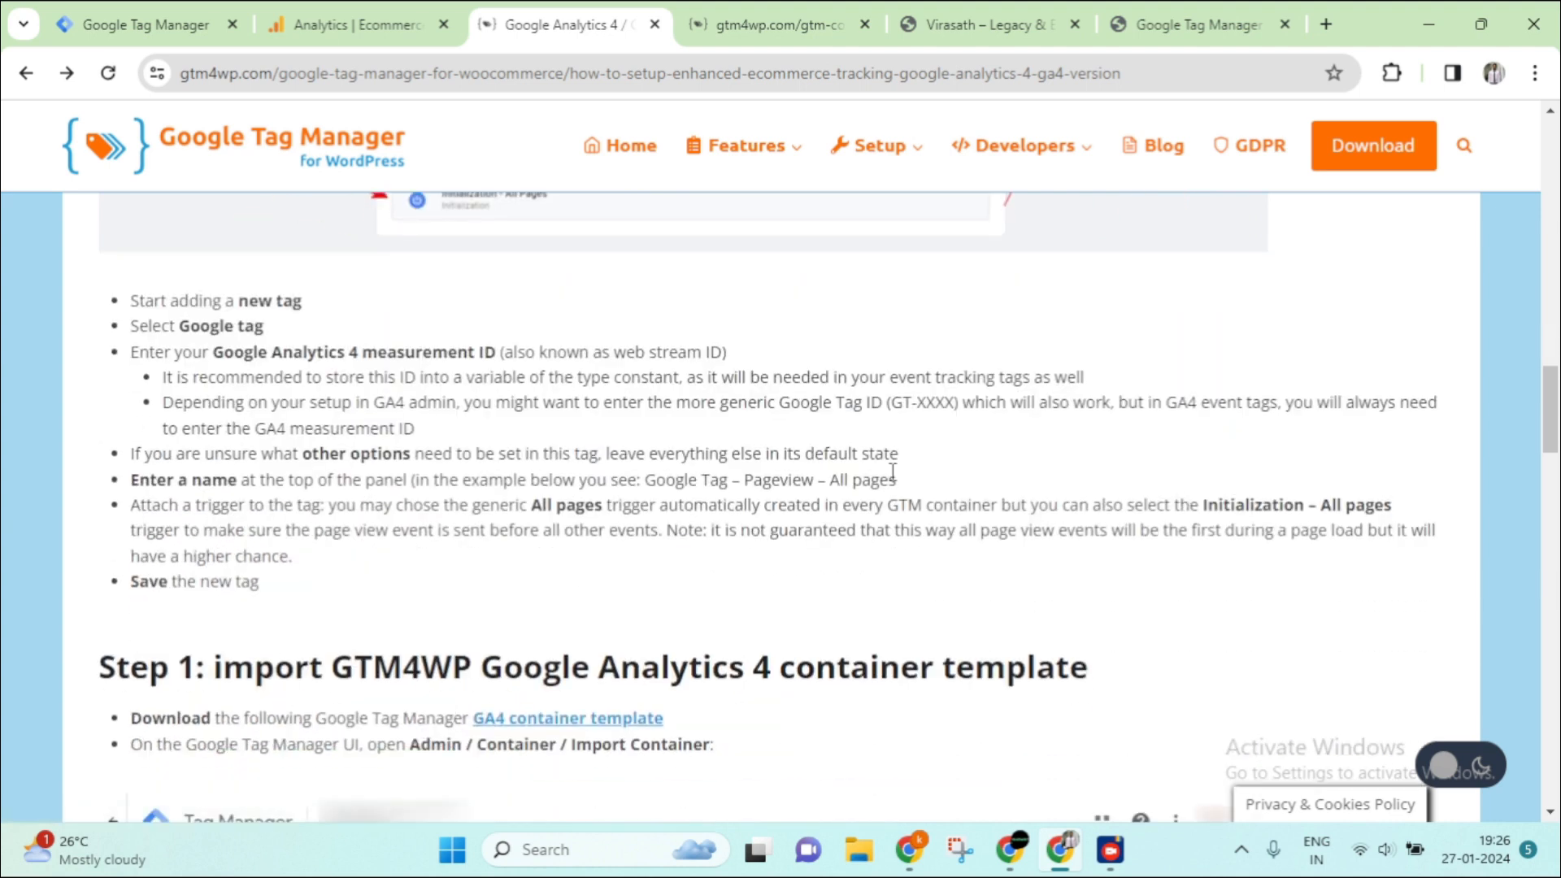
scroll(812, 479, "up", 1)
scroll(587, 435, "up", 1)
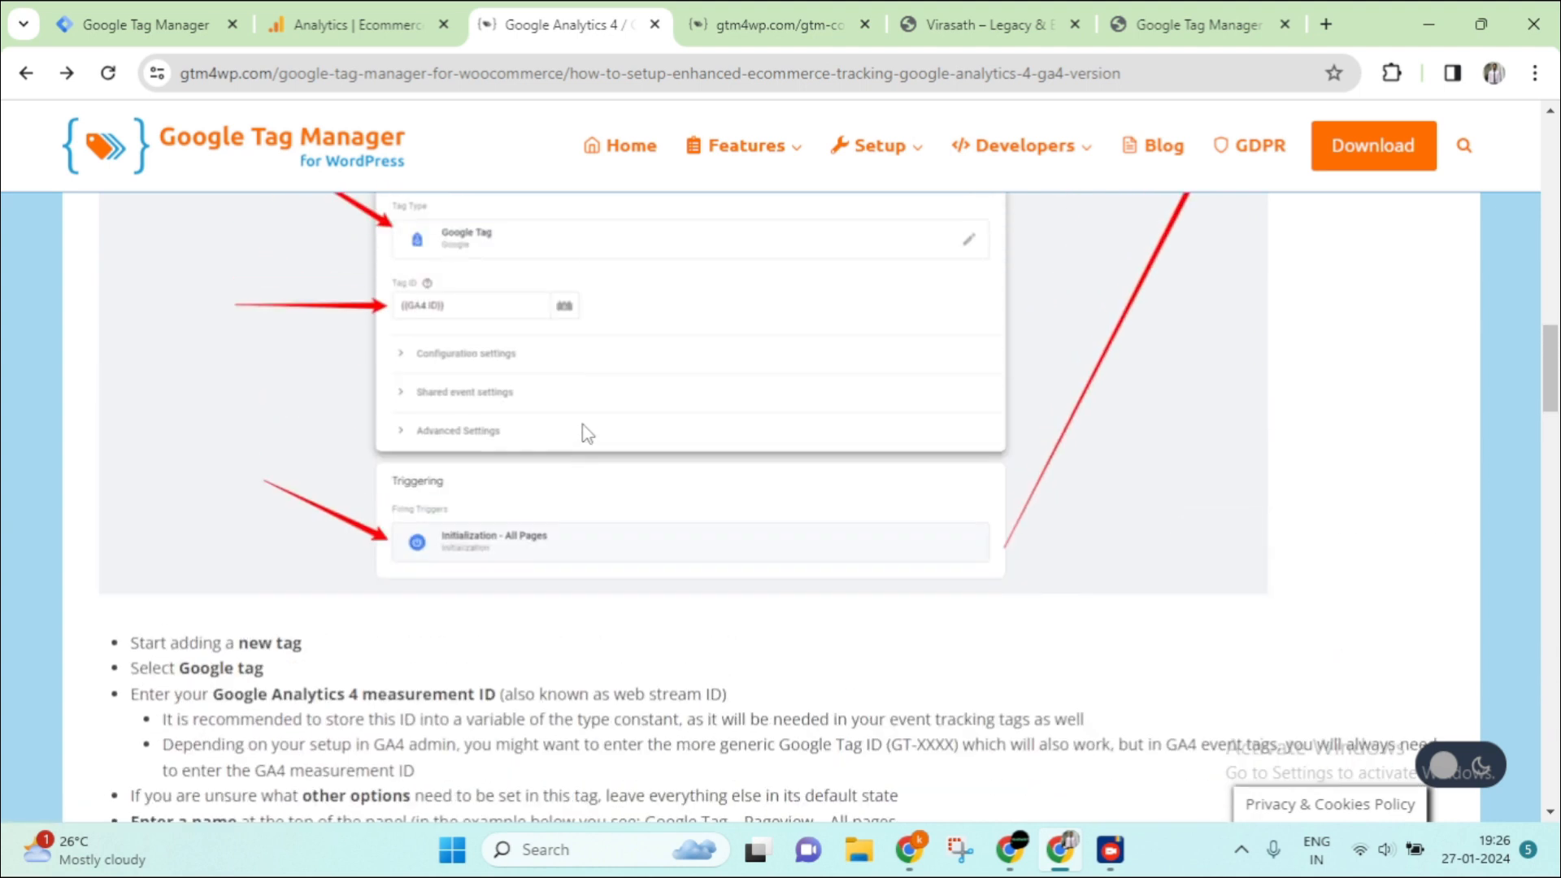
scroll(587, 435, "down", 3)
left_click_drag(132, 300, 370, 352)
left_click(309, 321)
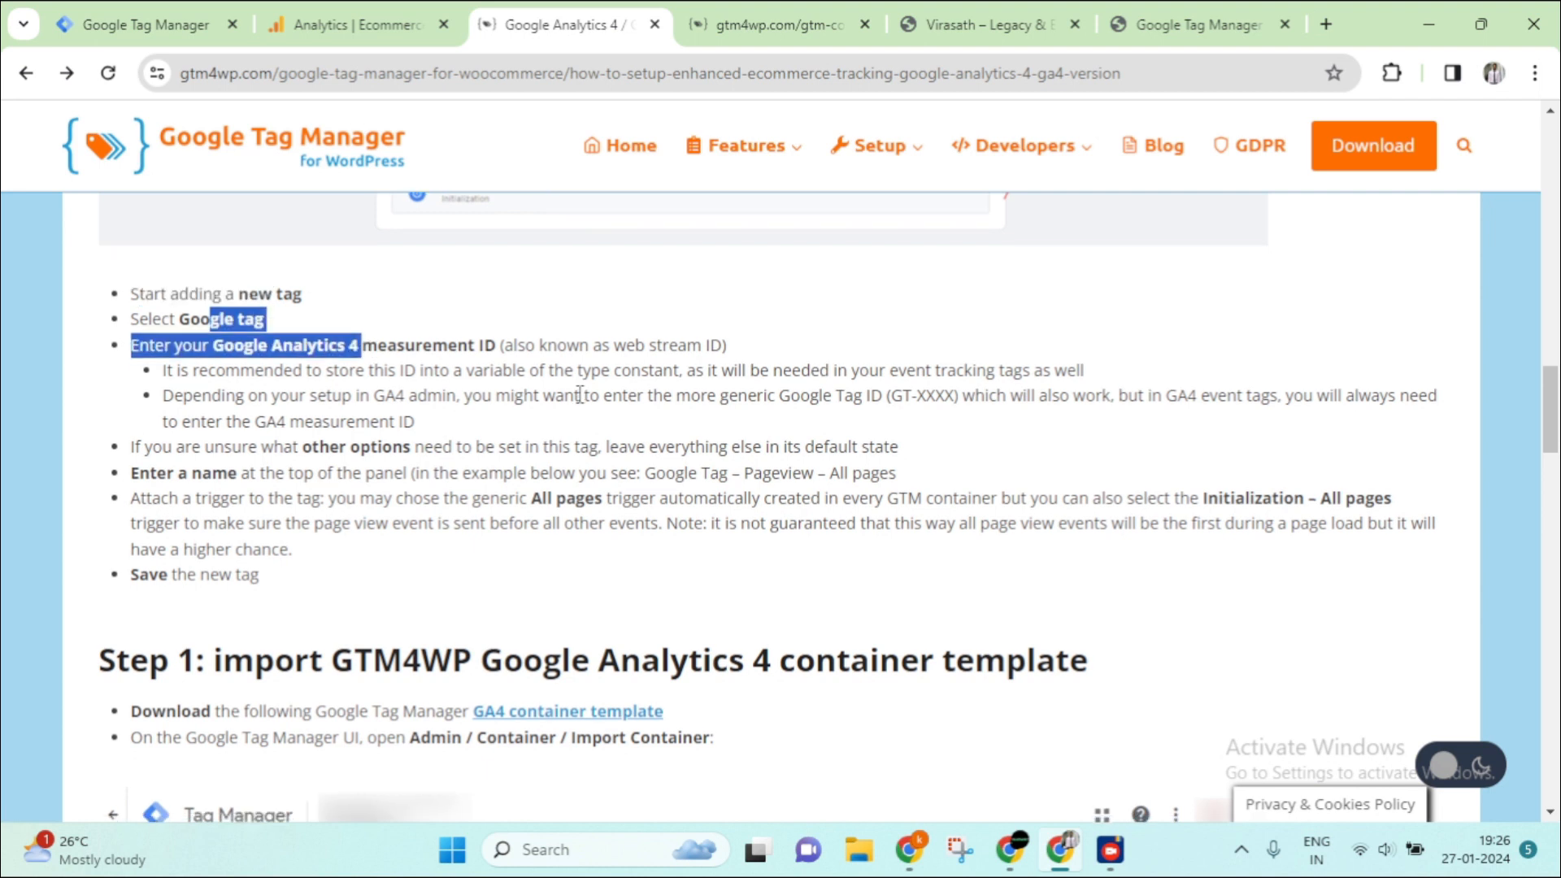
Review Step 1 of the guide and highlight the GA4 container template download link
scroll(430, 325, "down", 2)
scroll(813, 366, "down", 1)
scroll(903, 359, "down", 3)
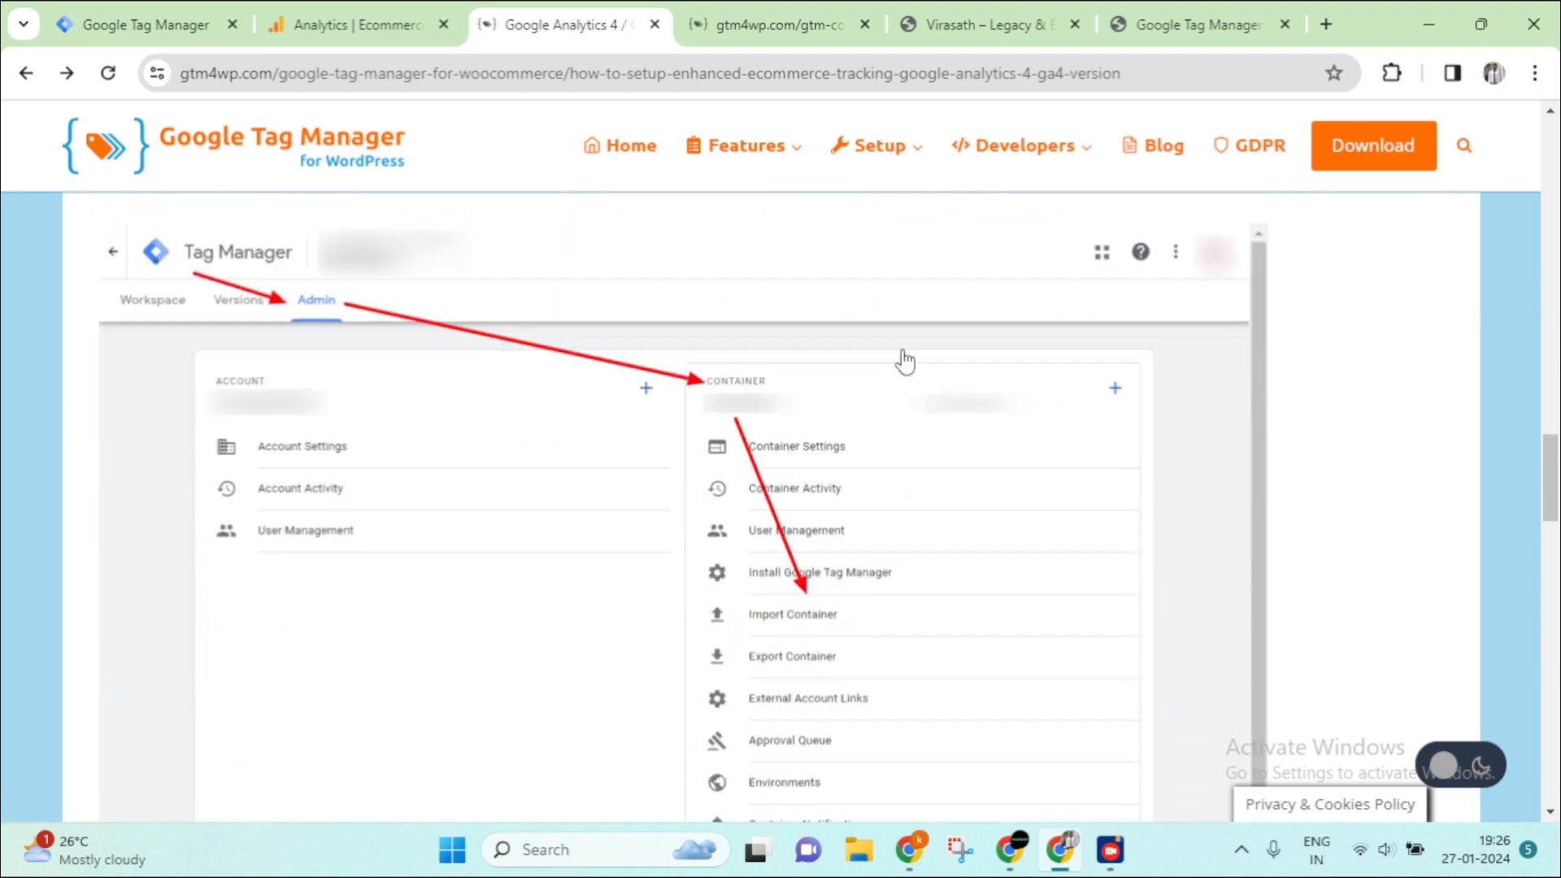
scroll(1390, 342, "up", 3)
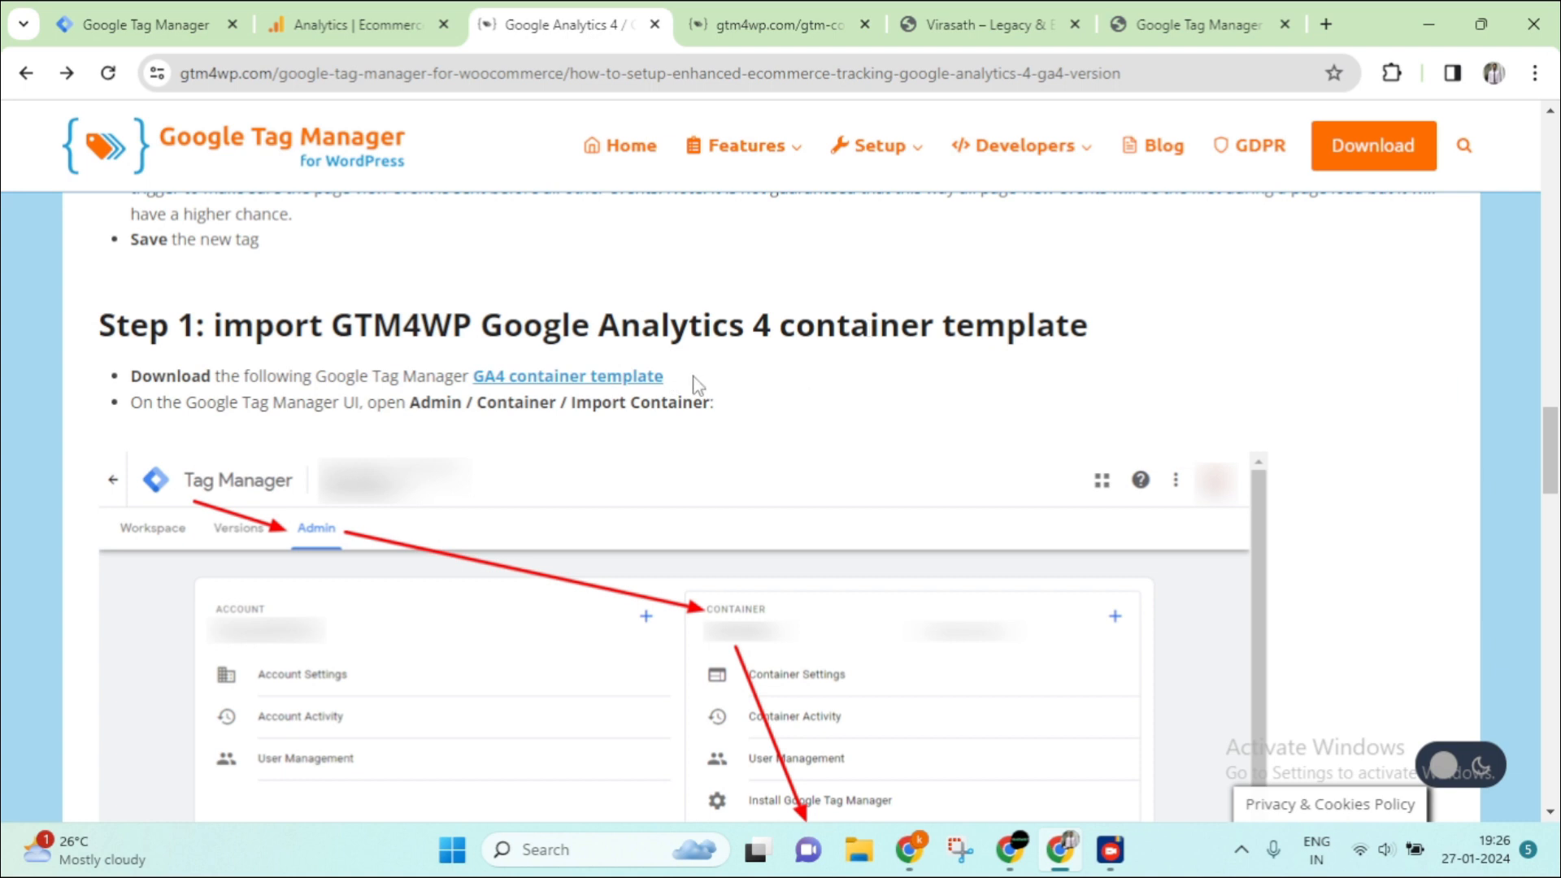
left_click_drag(697, 389, 469, 367)
left_click(872, 402)
left_click_drag(746, 388, 451, 377)
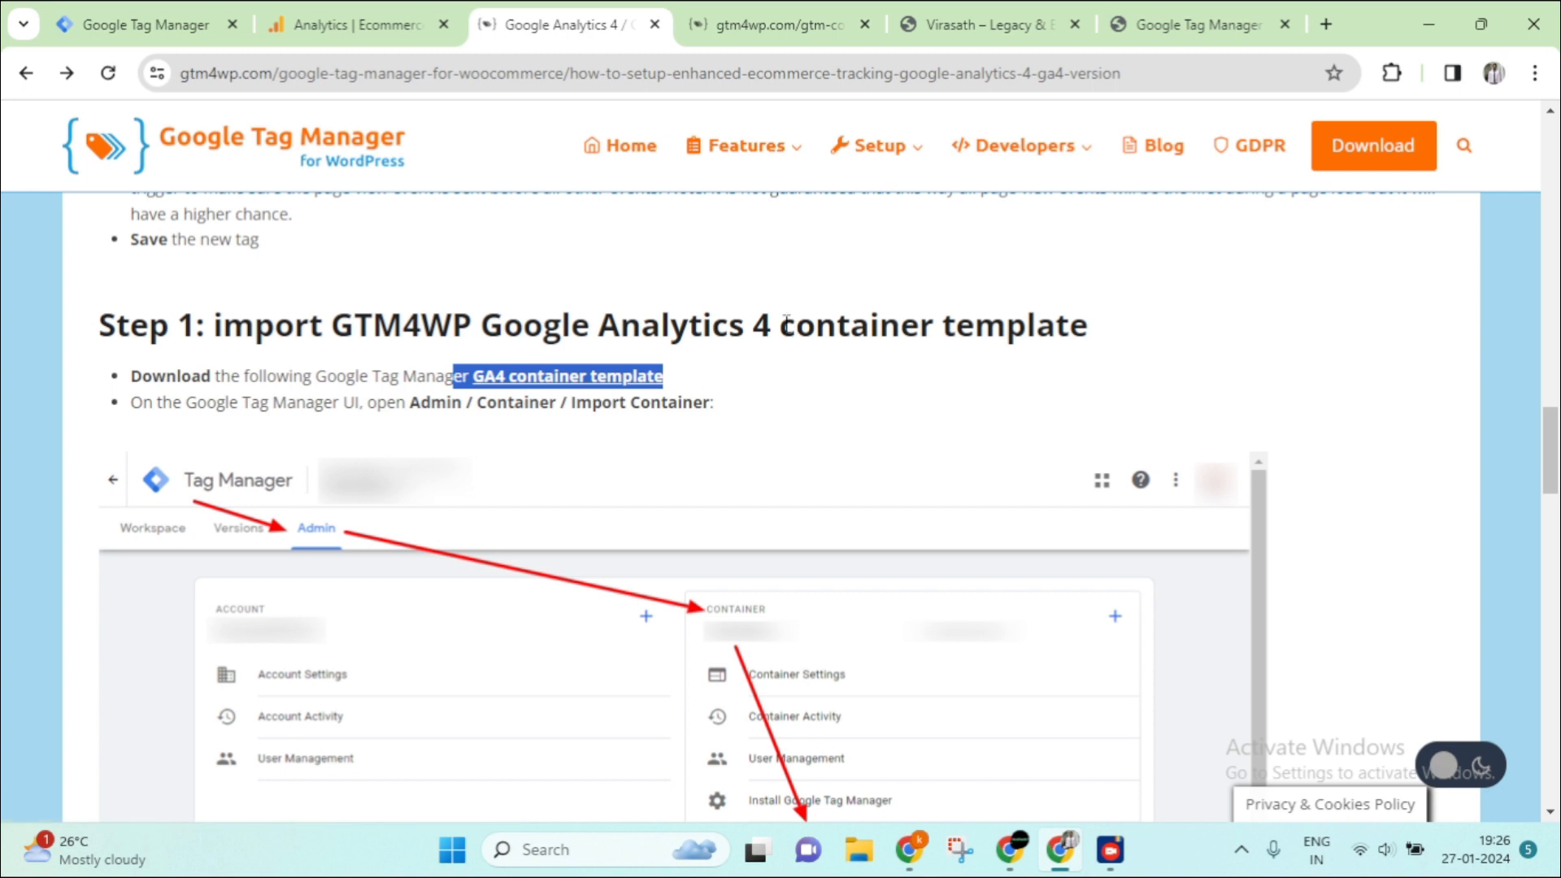
Read and highlight the guide's Step 1 heading on importing the GTM4WP Google Analytics 4 container template
left_click_drag(782, 325, 1057, 359)
left_click_drag(254, 325, 479, 325)
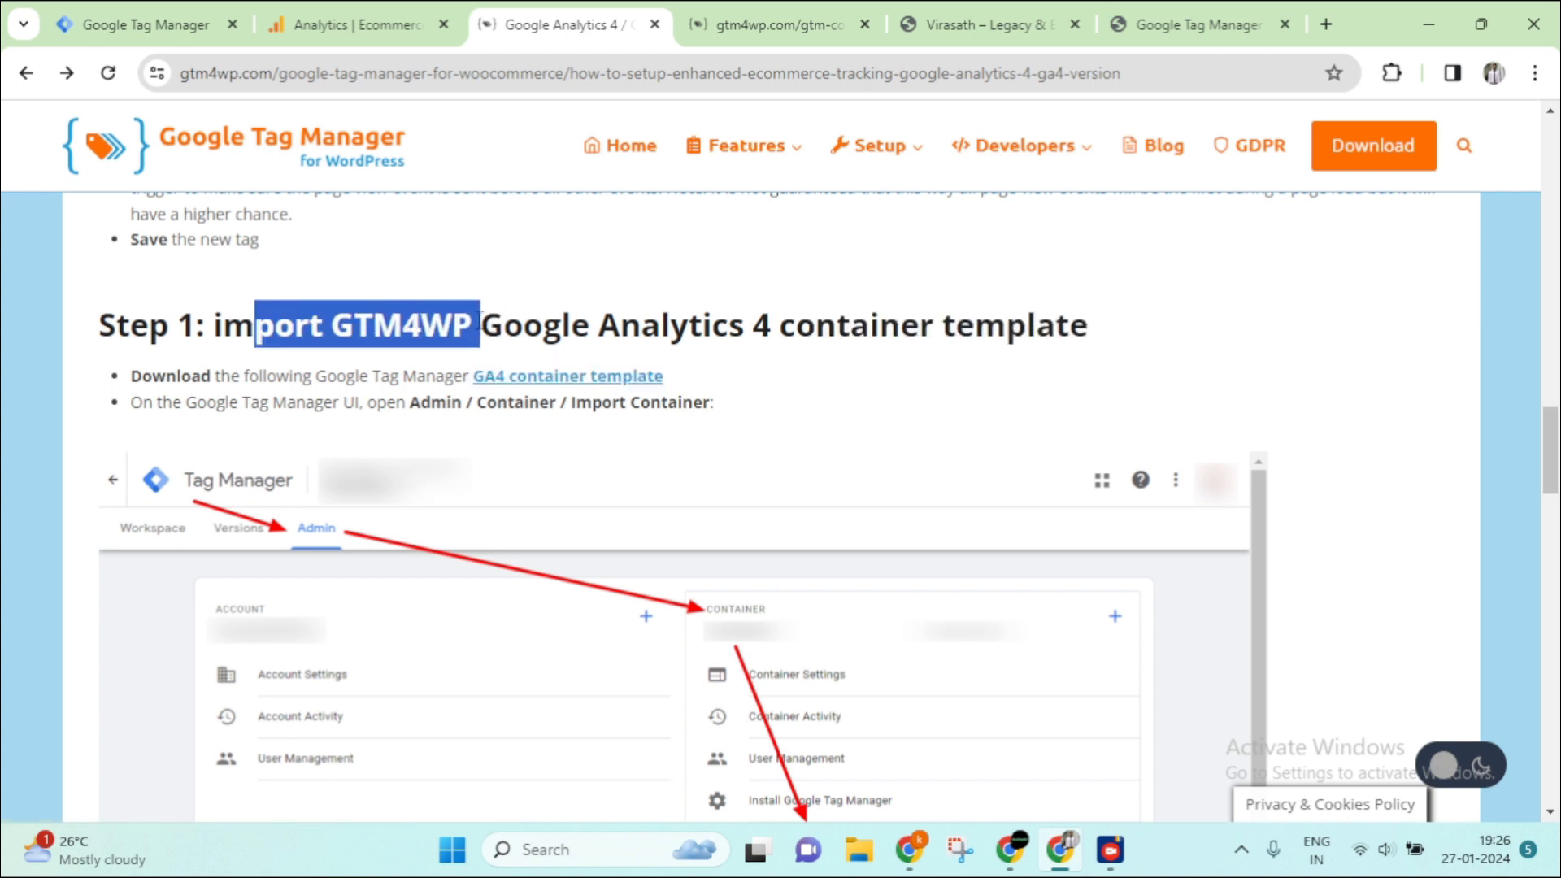
left_click_drag(751, 329, 929, 333)
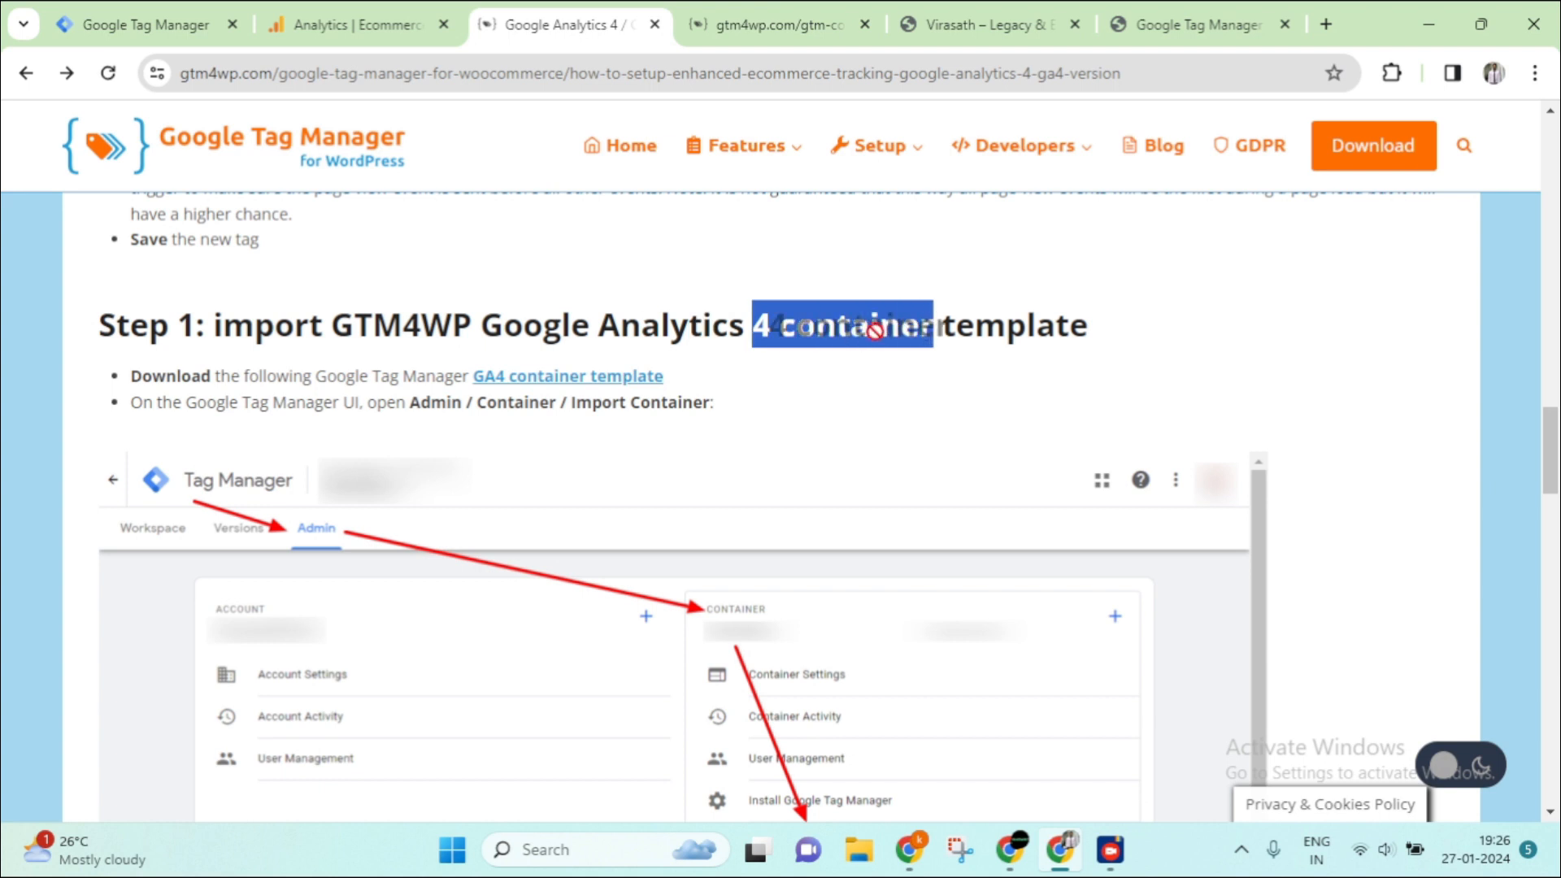
left_click(1071, 342)
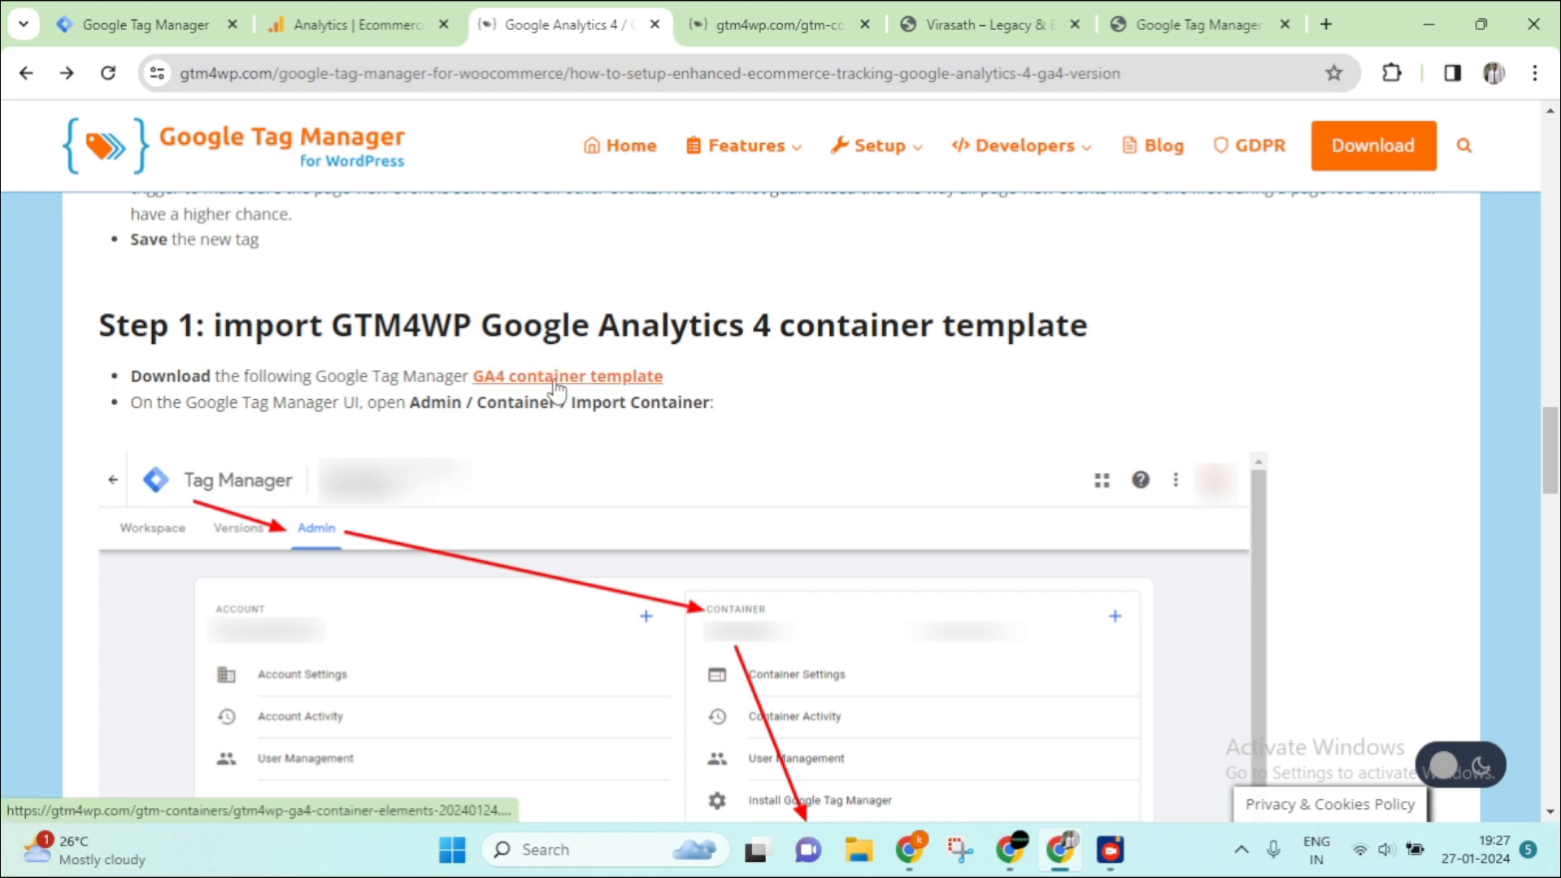
Inspect the GA4 container template's JSON code and its file address in the open template page
left_click(786, 23)
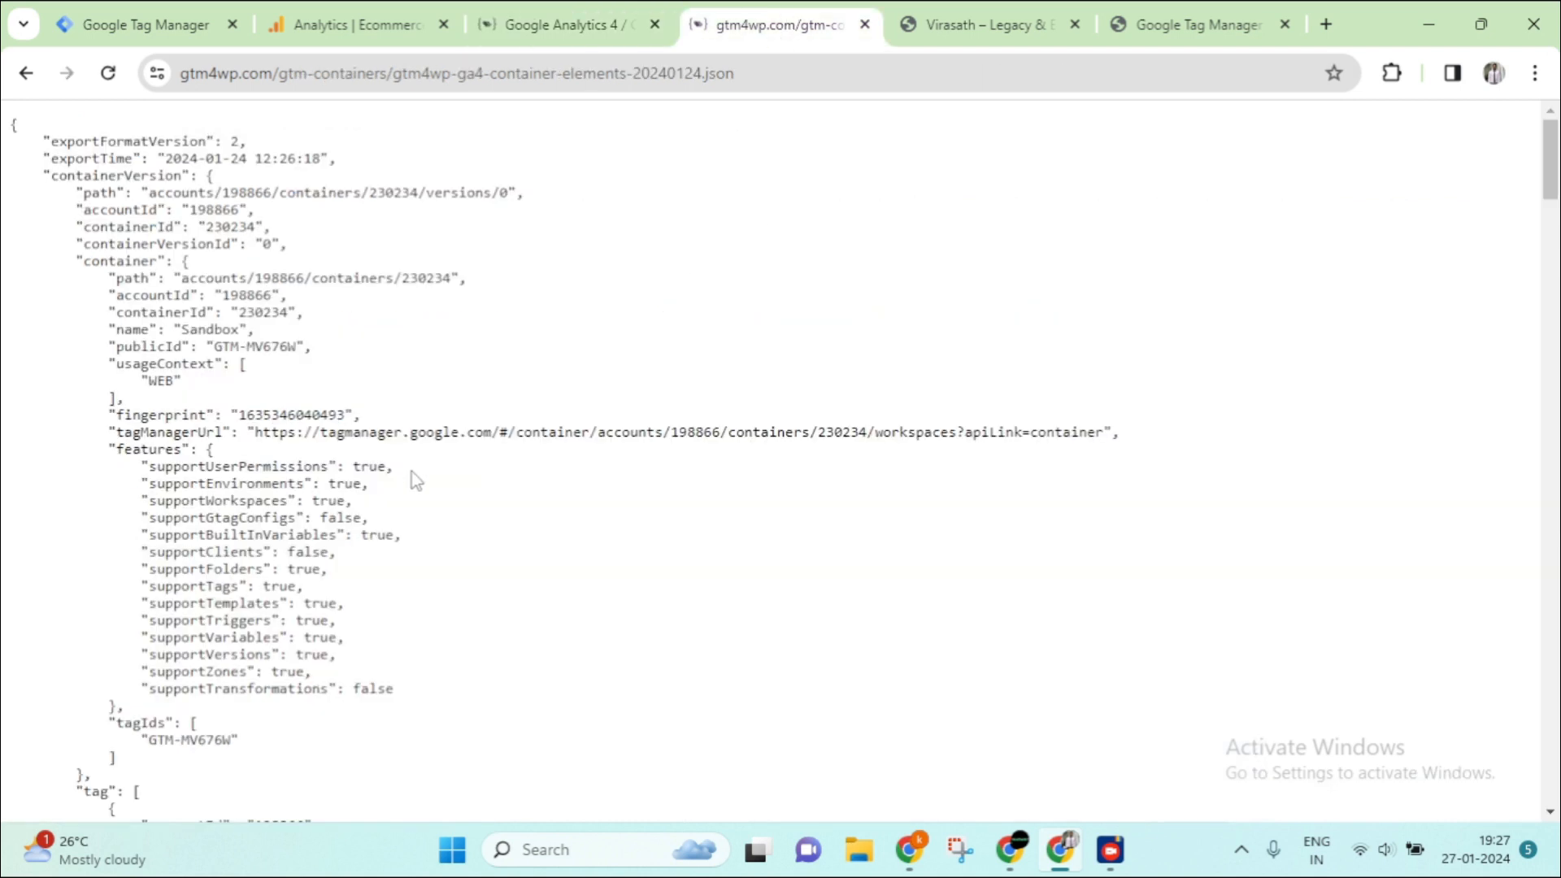
scroll(416, 480, "down", 9)
scroll(439, 460, "up", 9)
left_click(753, 78)
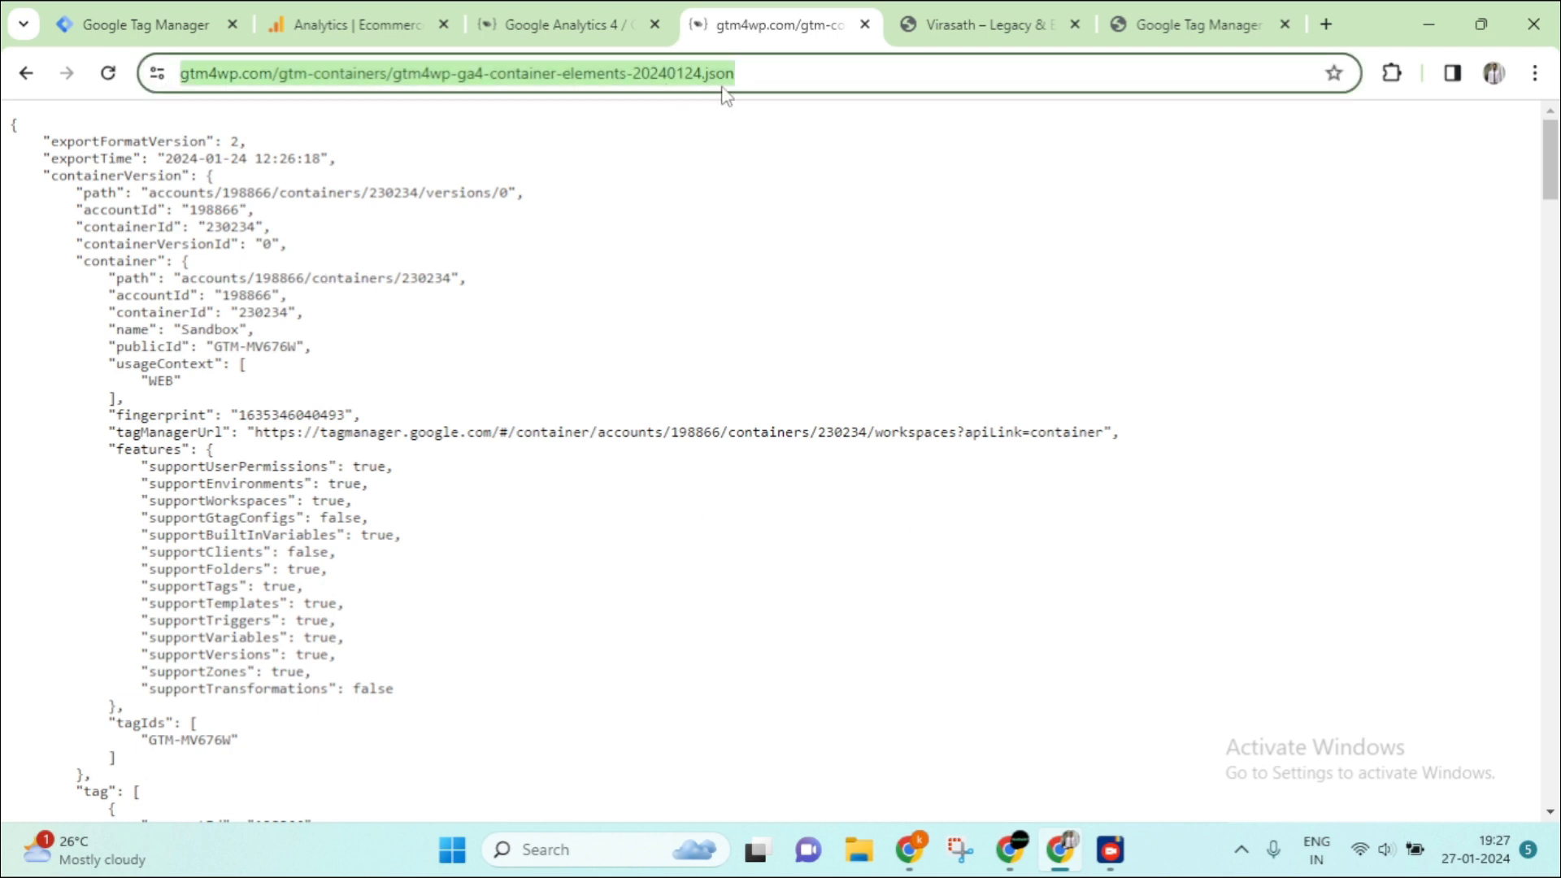
left_click(731, 185)
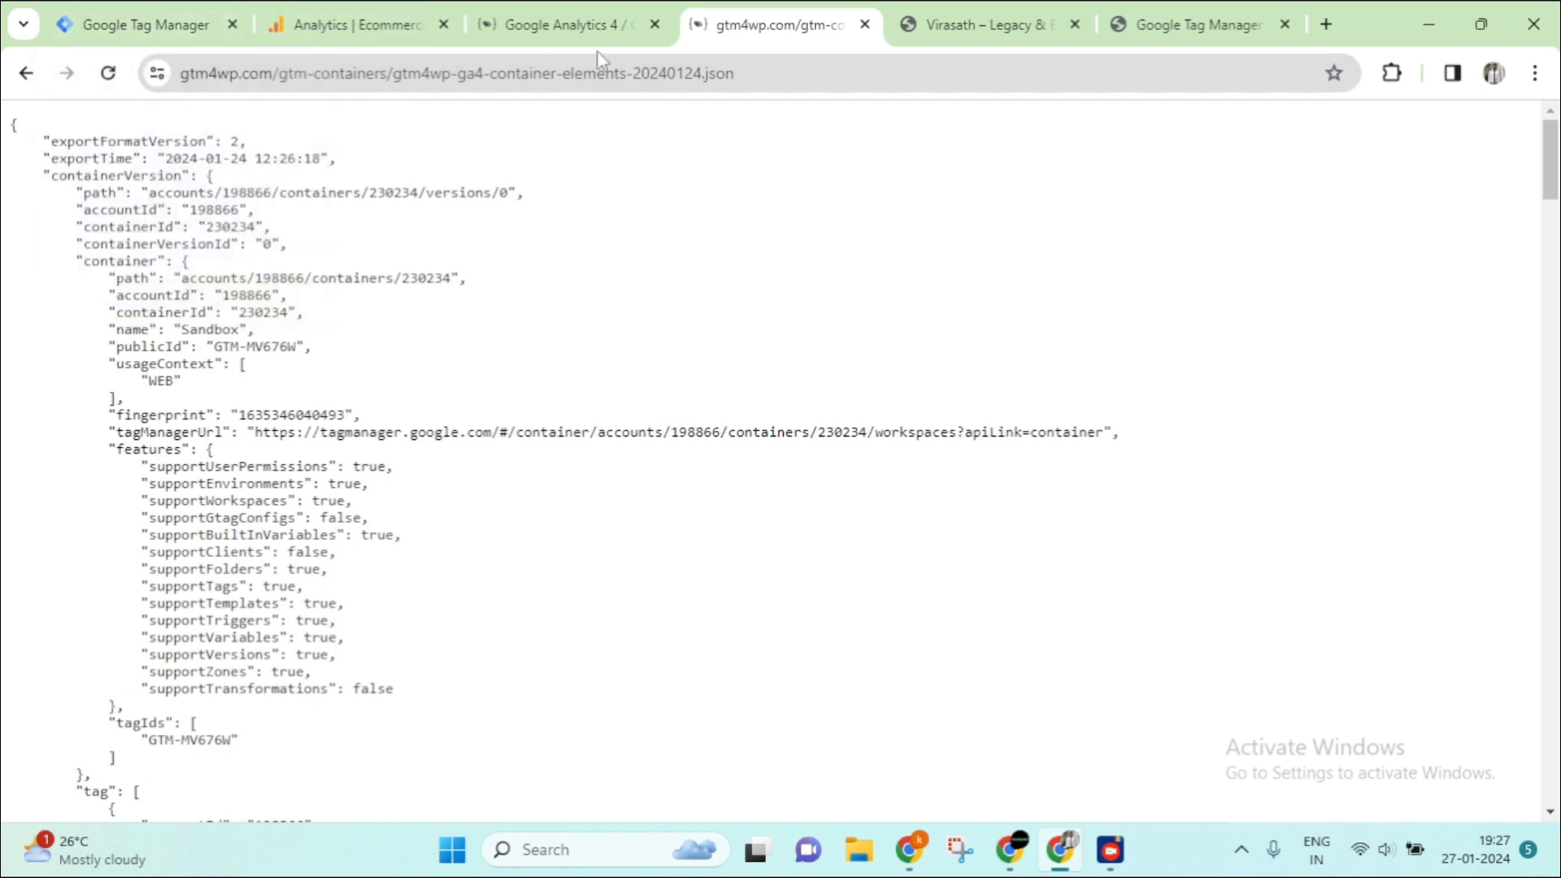
left_click(622, 12)
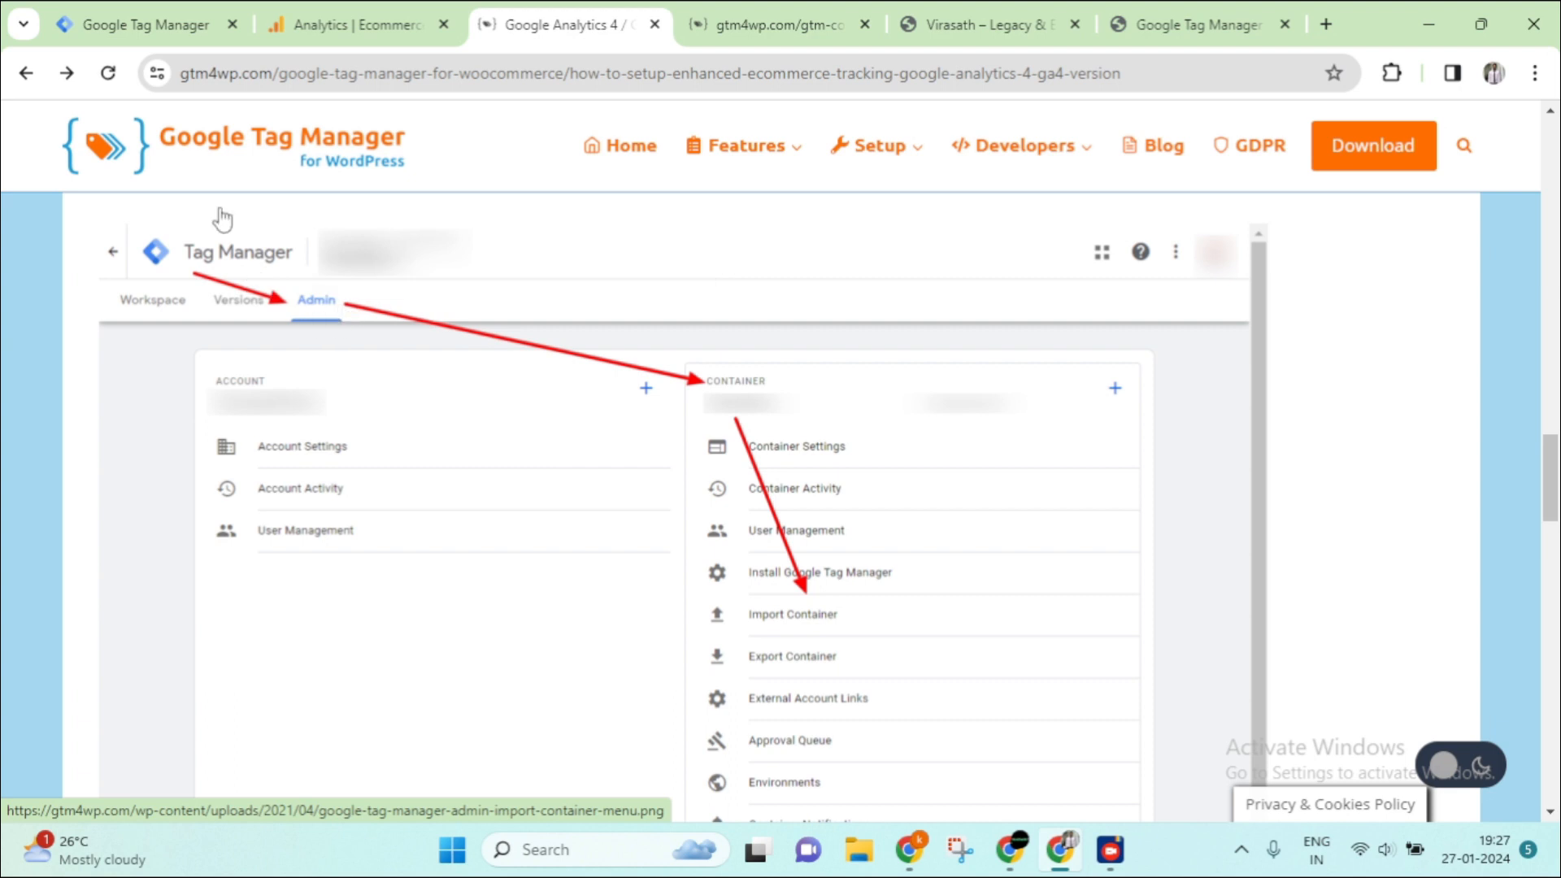
left_click(128, 18)
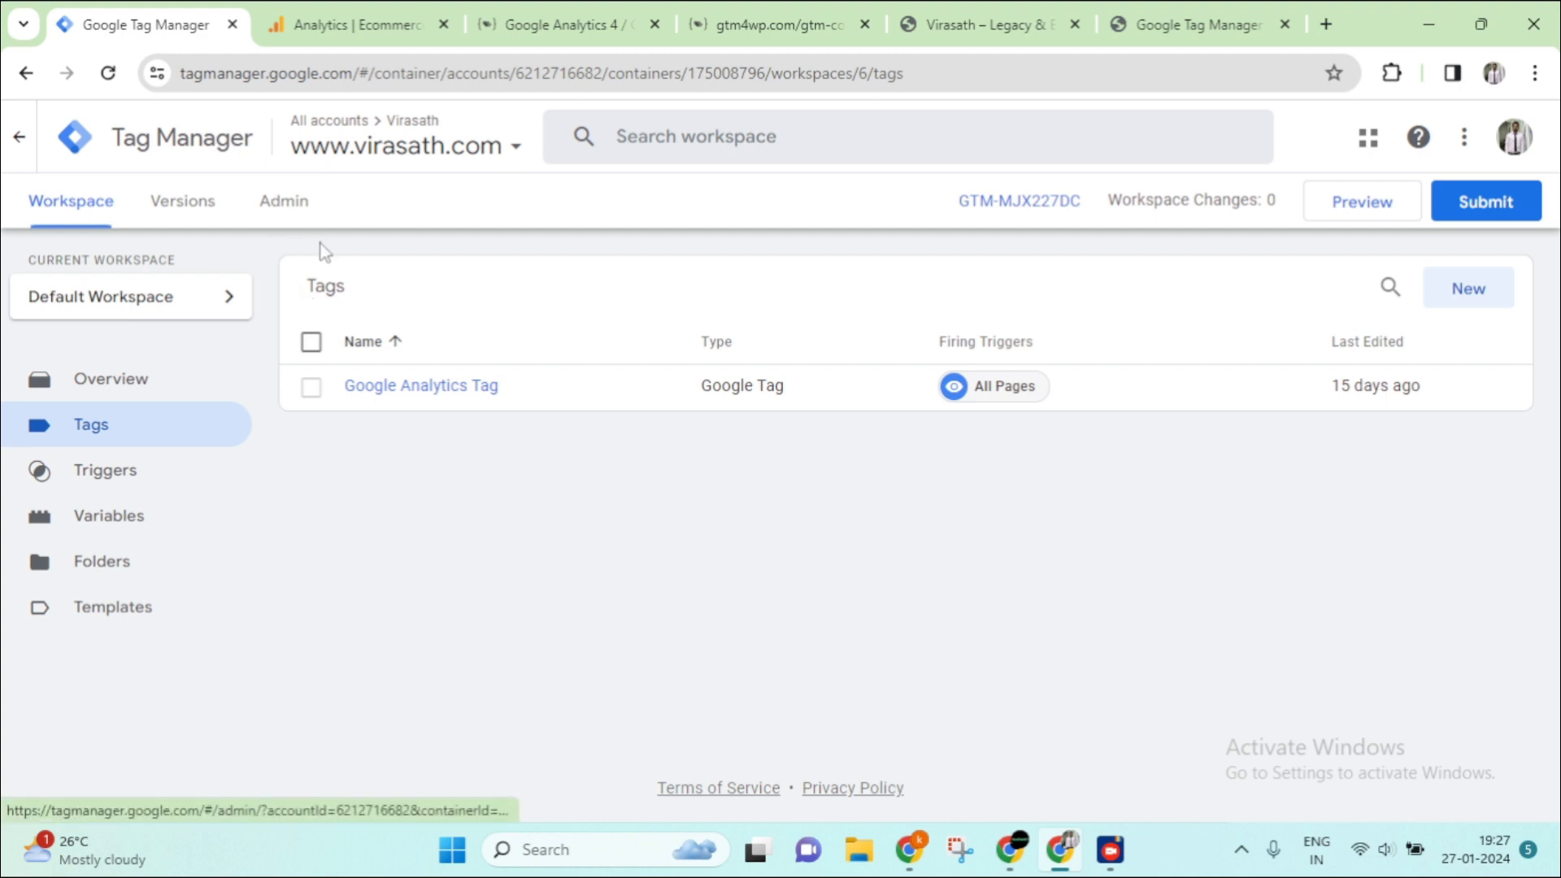
left_click(294, 209)
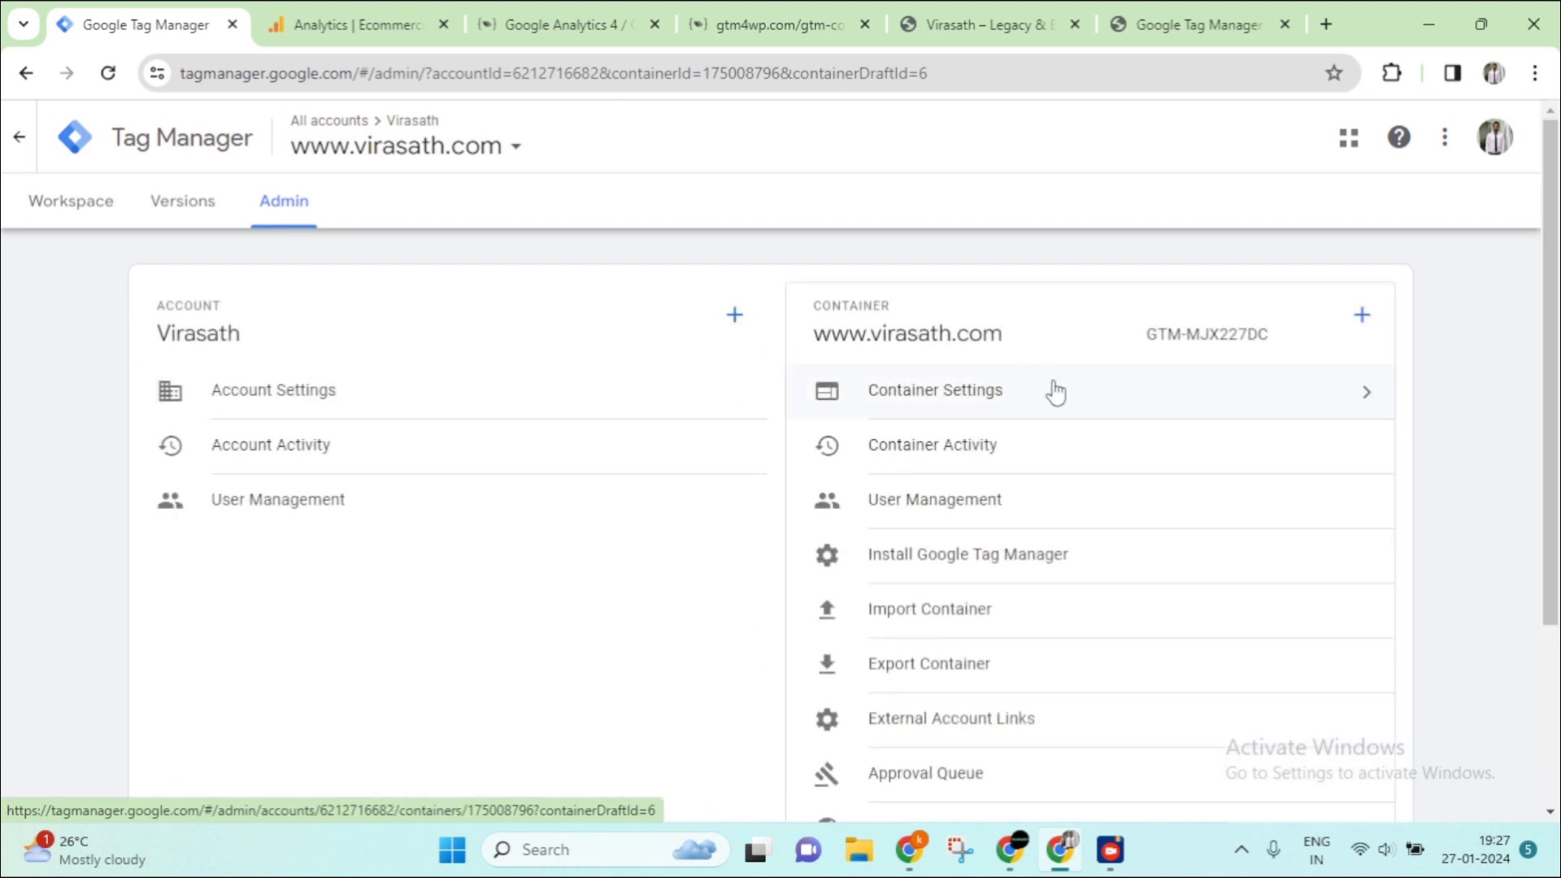
scroll(1421, 455, "down", 1)
scroll(1443, 465, "down", 3)
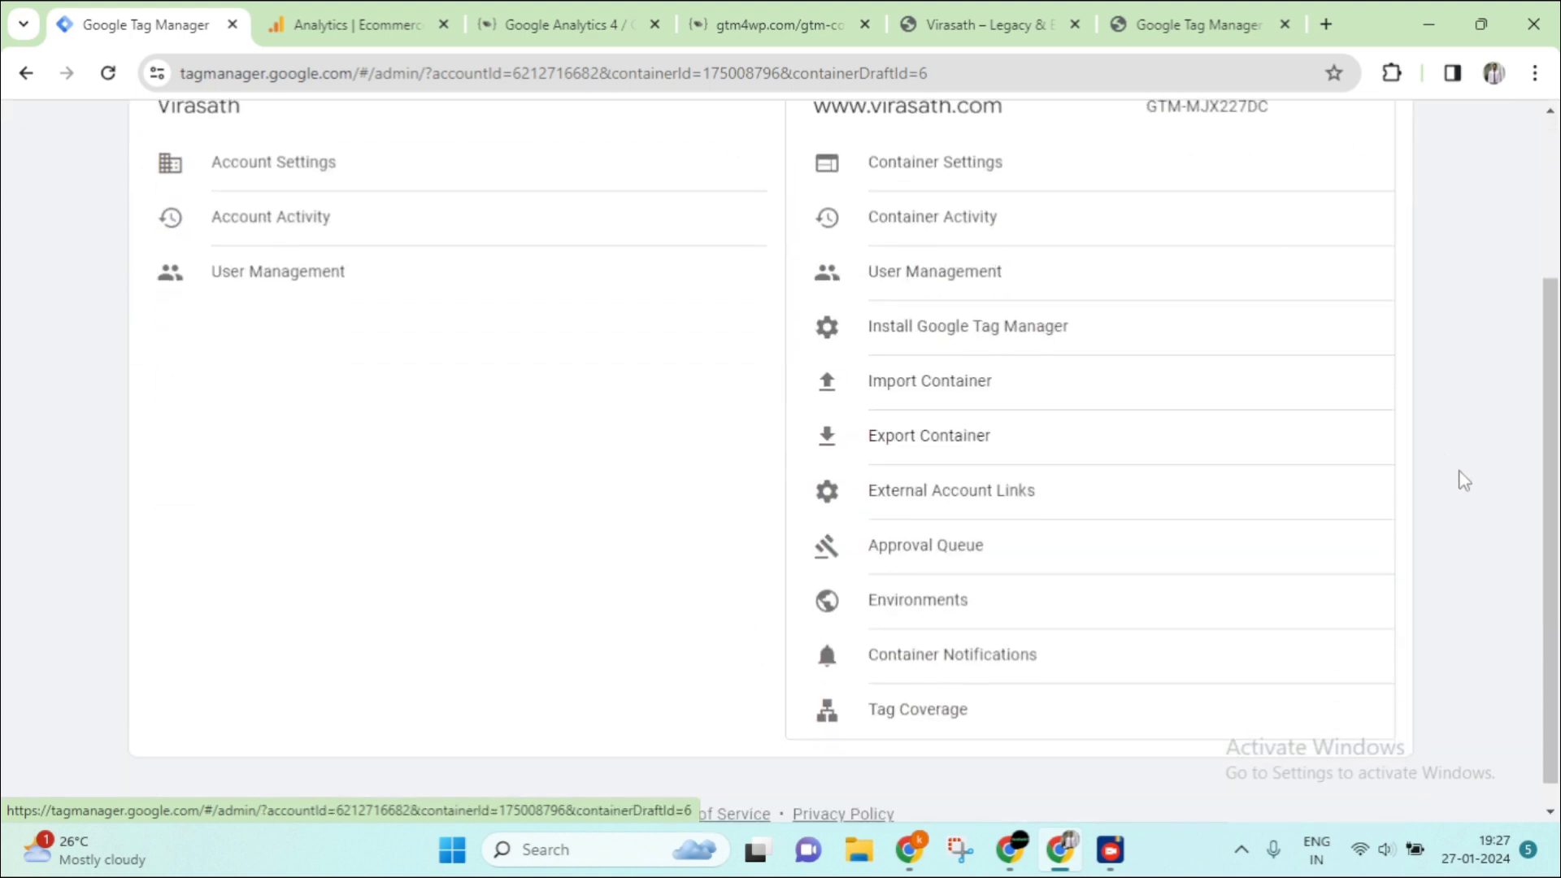
scroll(813, 455, "up", 3)
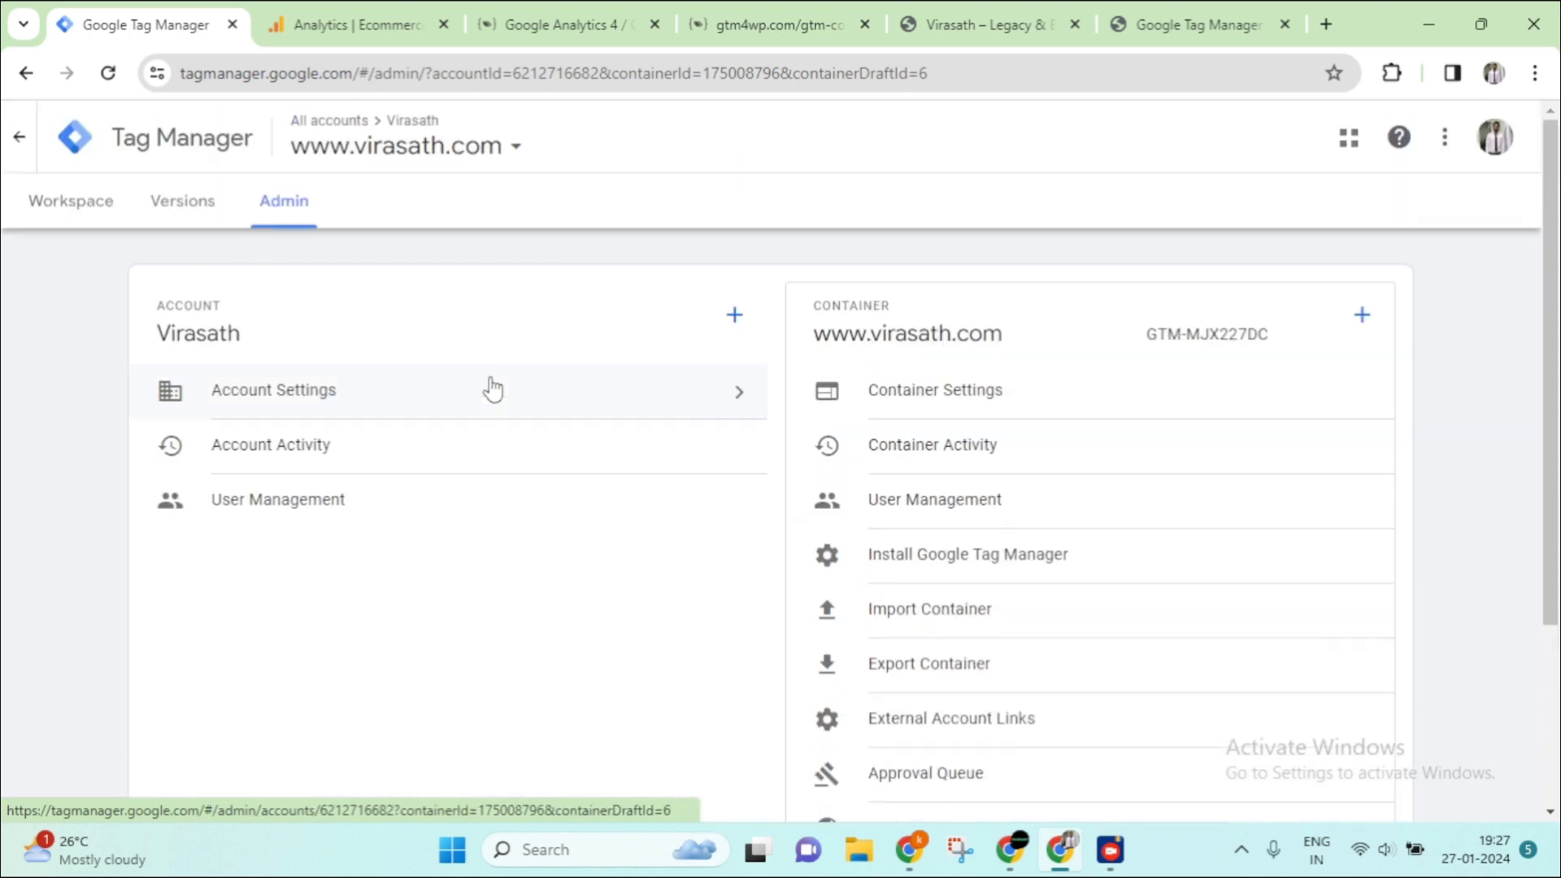
left_click(594, 24)
scroll(1112, 638, "down", 3)
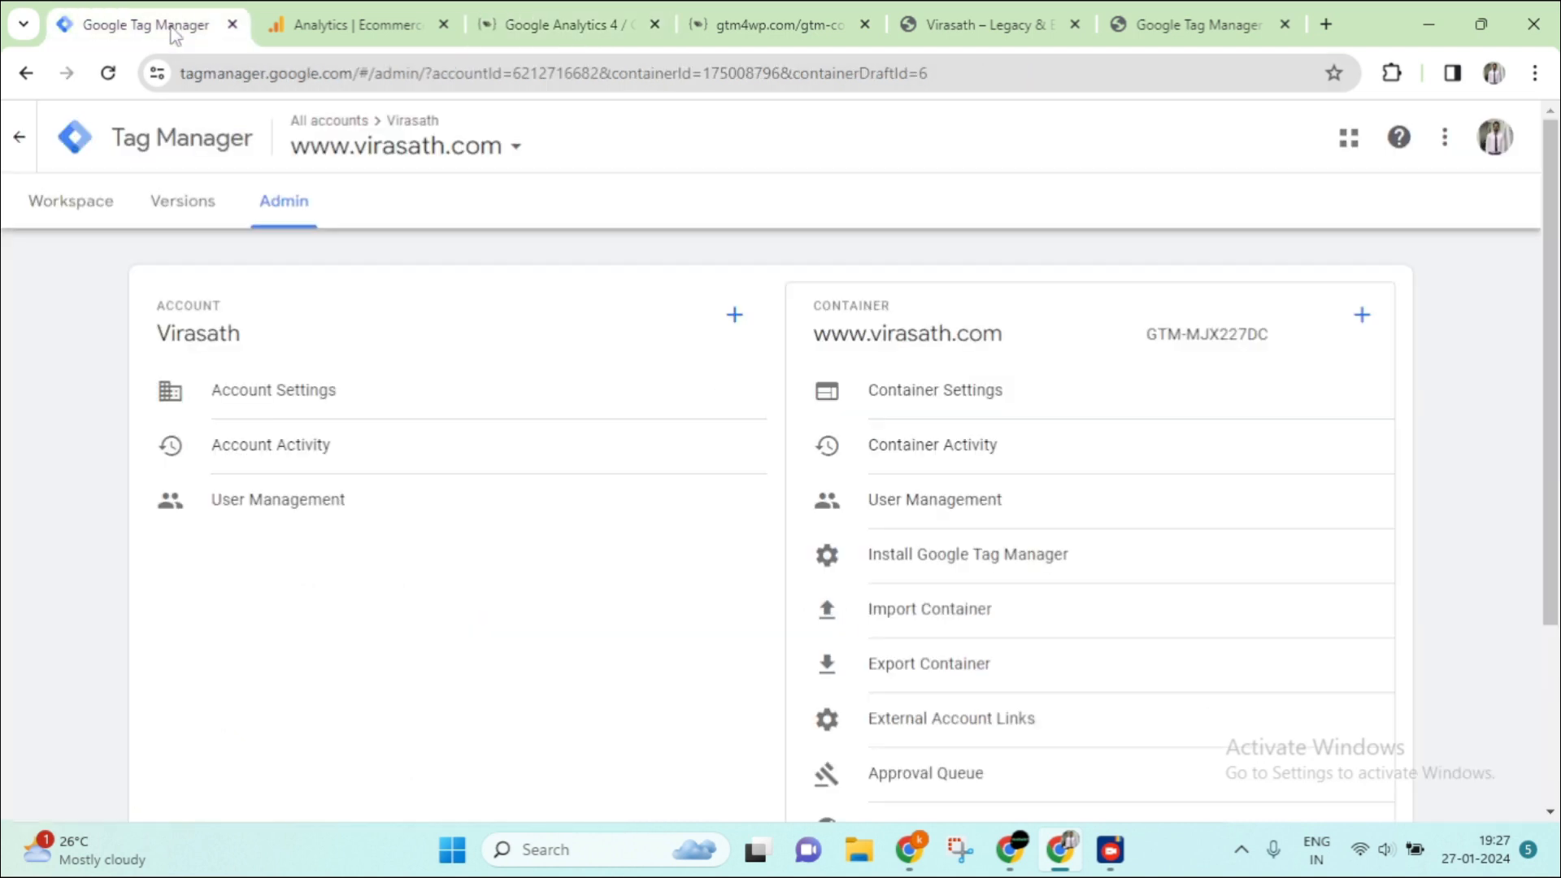
left_click(174, 25)
scroll(1077, 474, "down", 3)
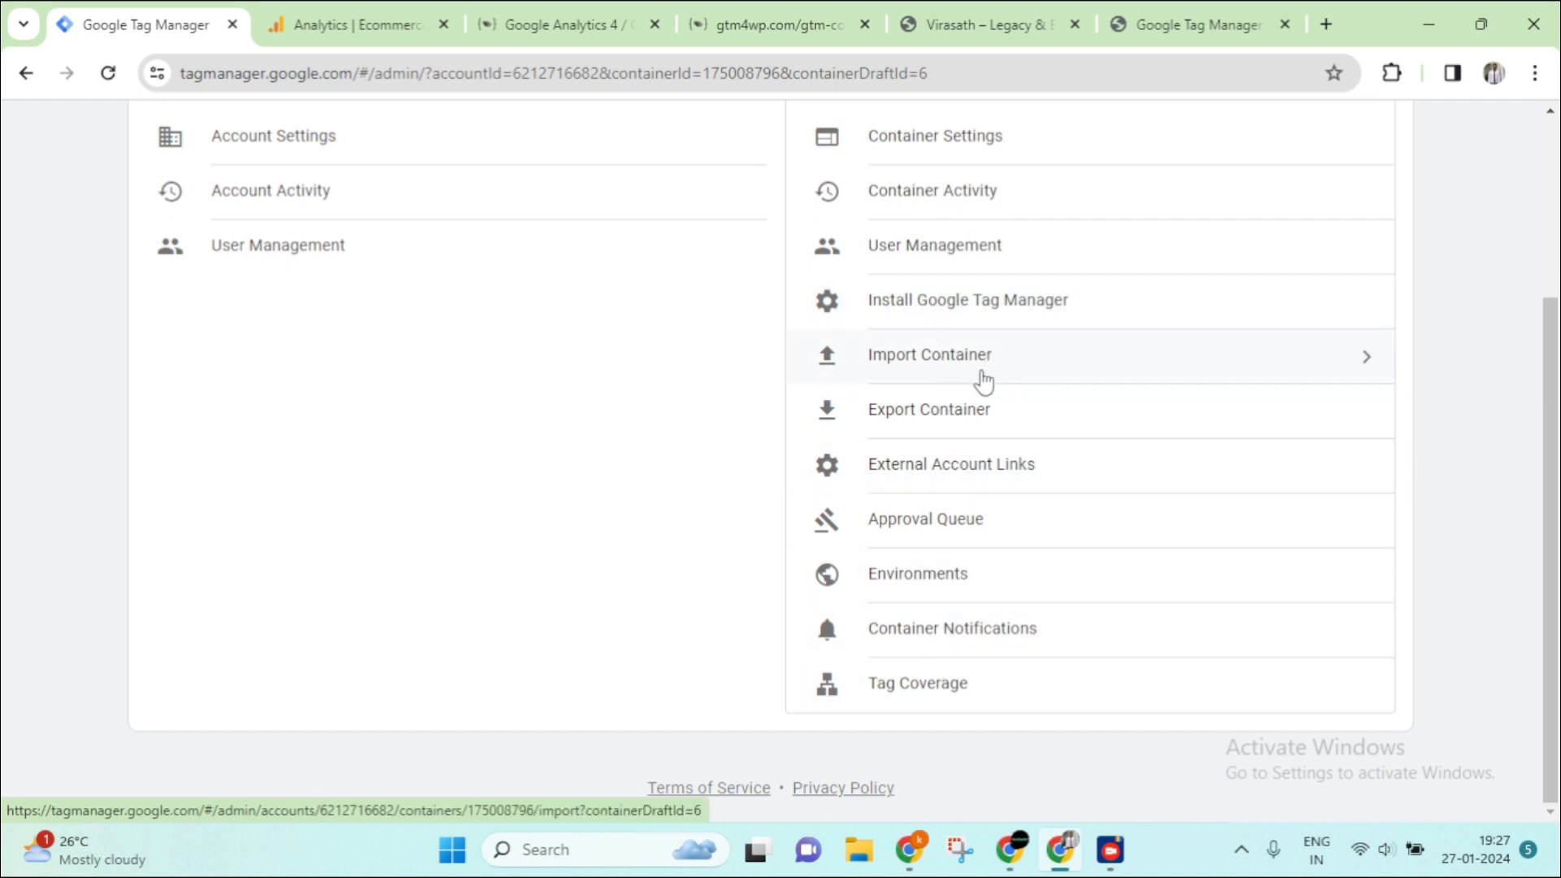
left_click(996, 379)
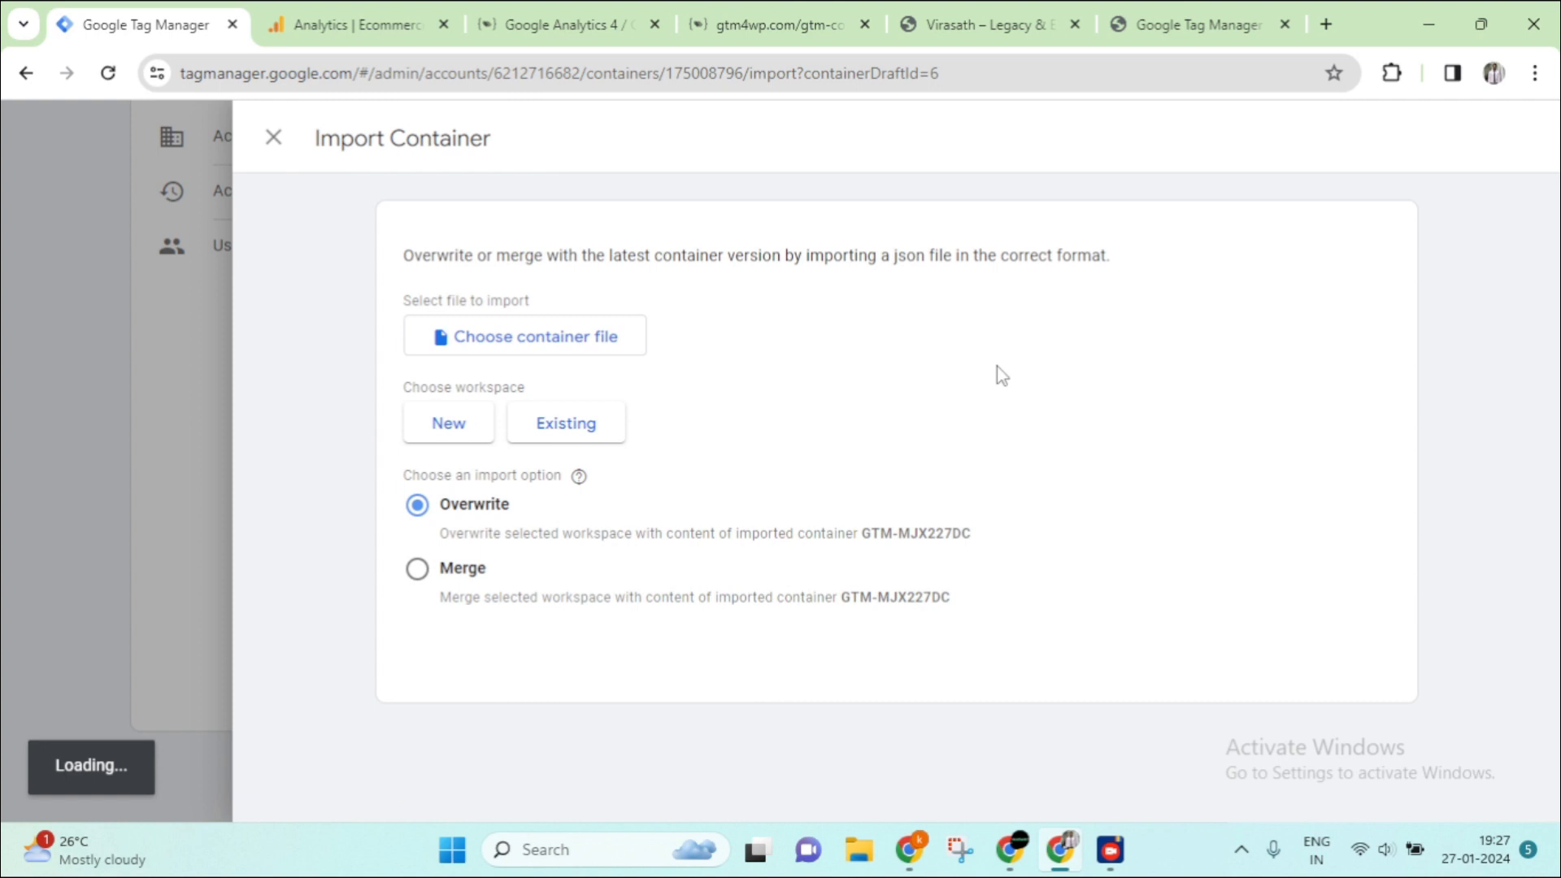
Read the guide's import instructions and its list of the trigger and variables the import creates
left_click(593, 23)
scroll(864, 432, "down", 5)
scroll(864, 431, "down", 1)
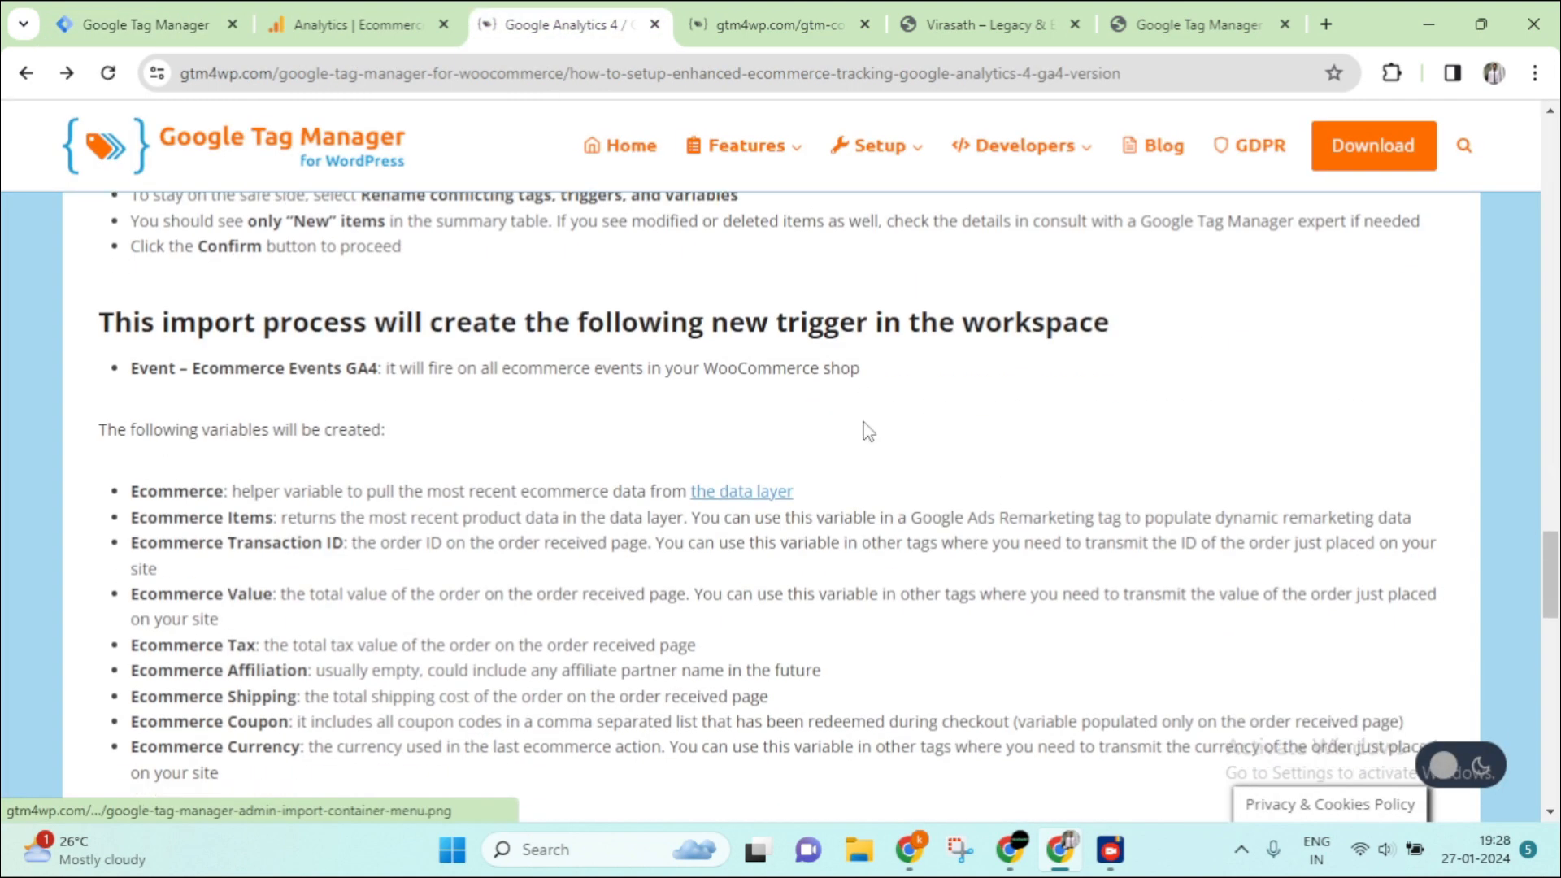
scroll(864, 431, "up", 5)
scroll(849, 317, "down", 4)
scroll(841, 343, "down", 3)
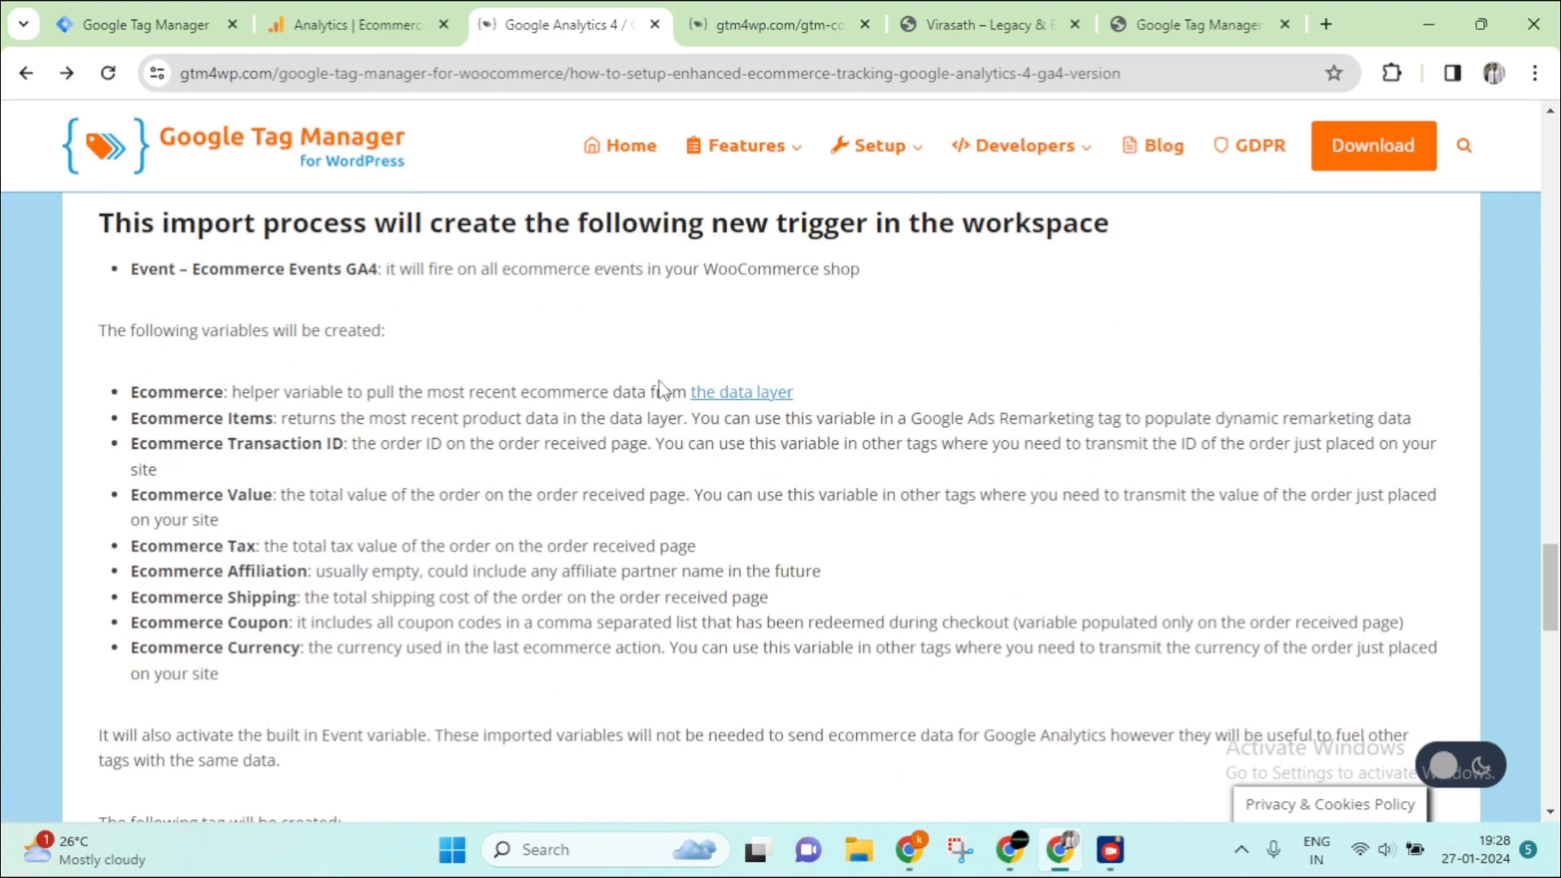
scroll(416, 363, "up", 5)
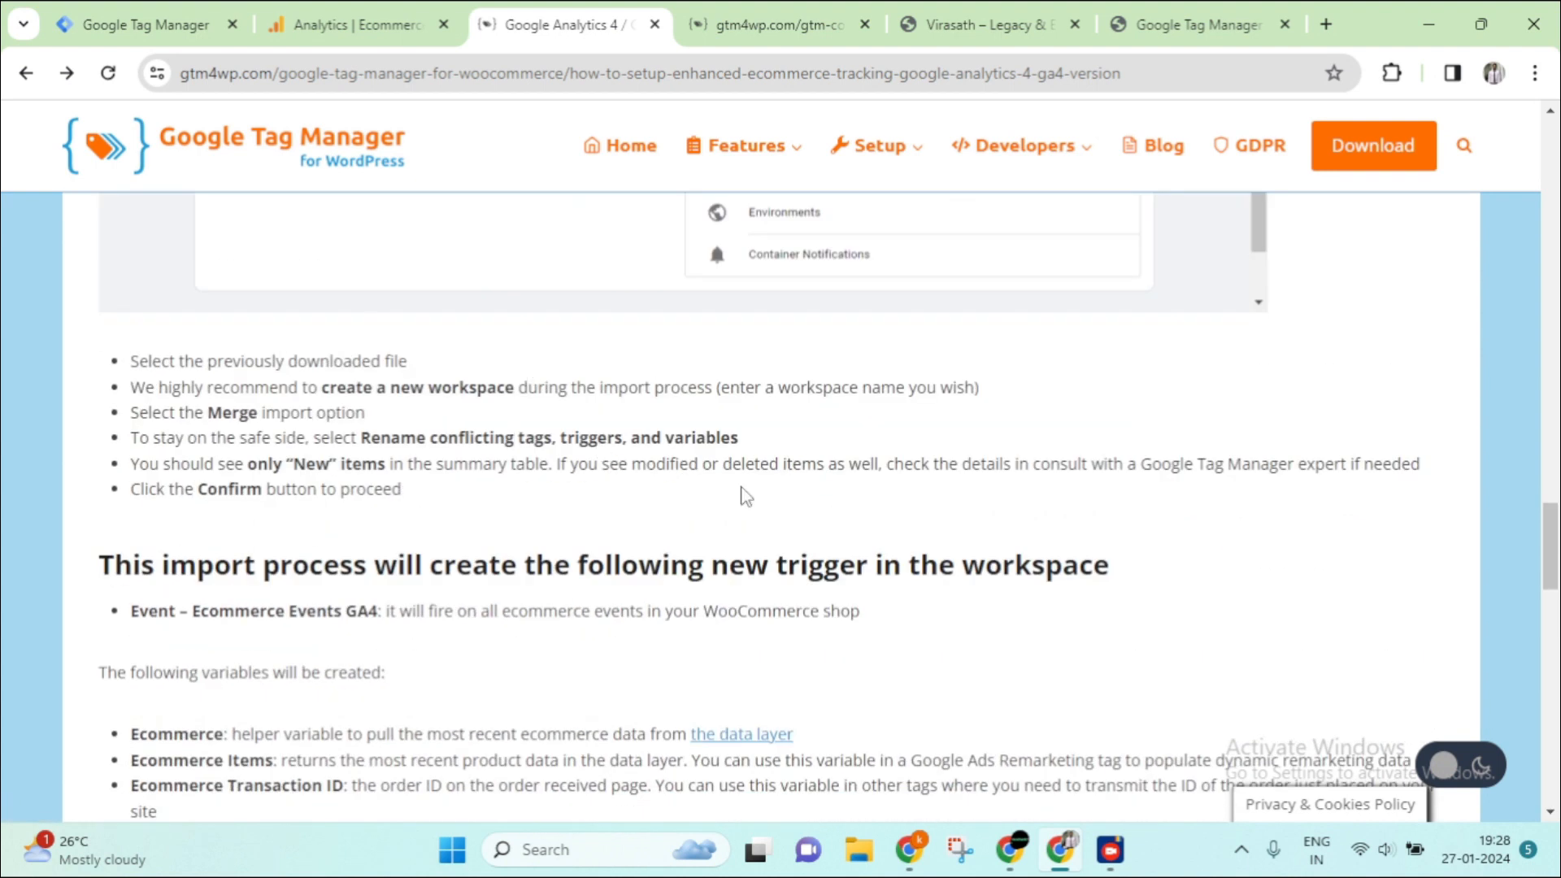
Choose gtm4wp-ga4-container-elements-20240124.json from the Desktop as the container file to import
left_click(189, 27)
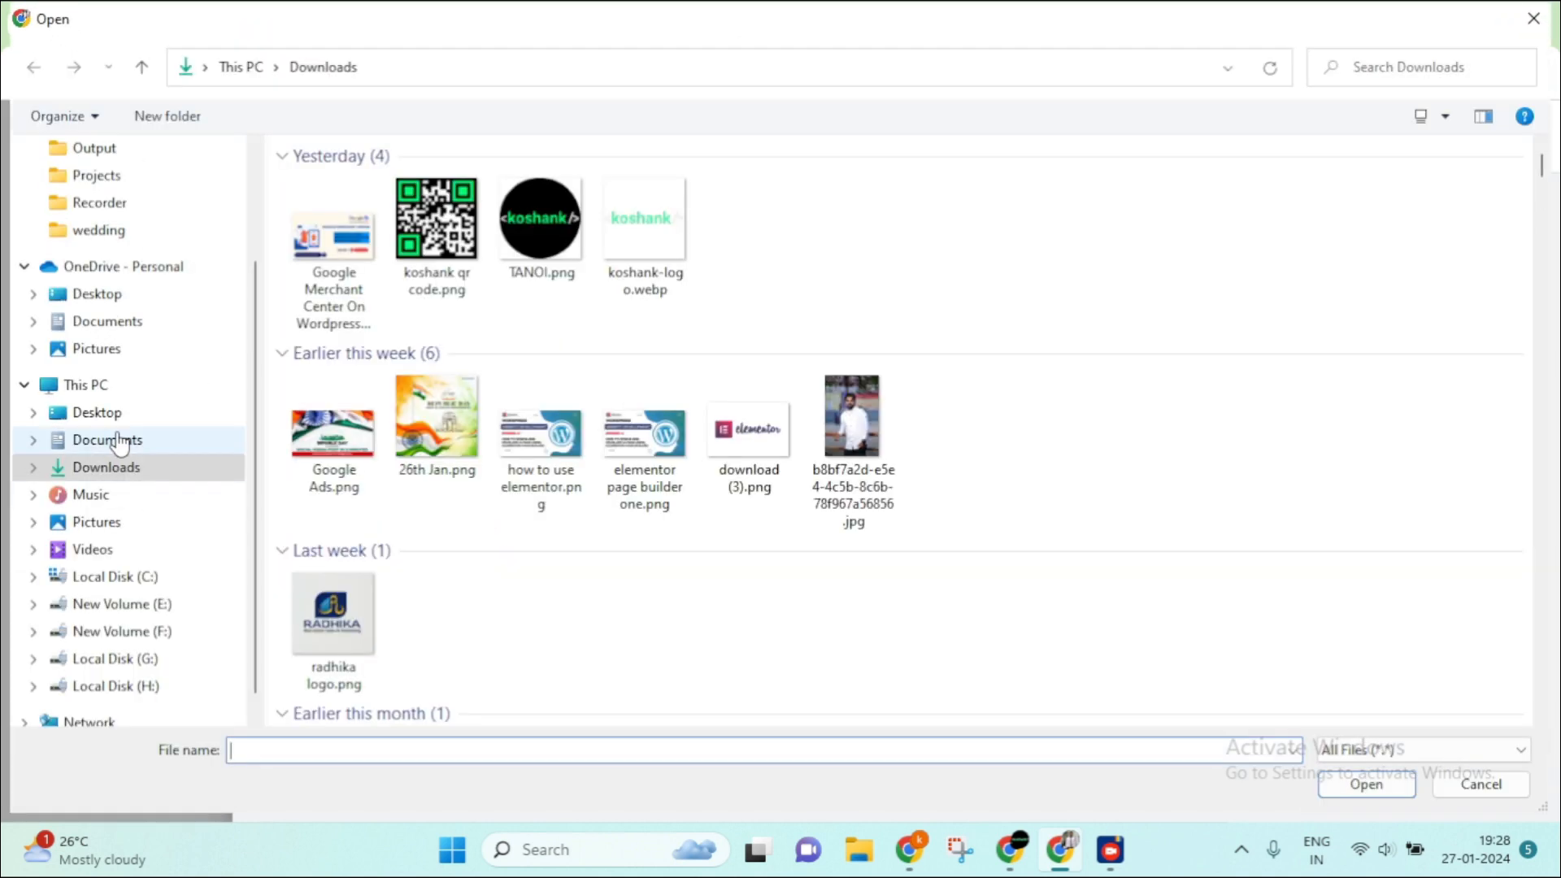
left_click(113, 419)
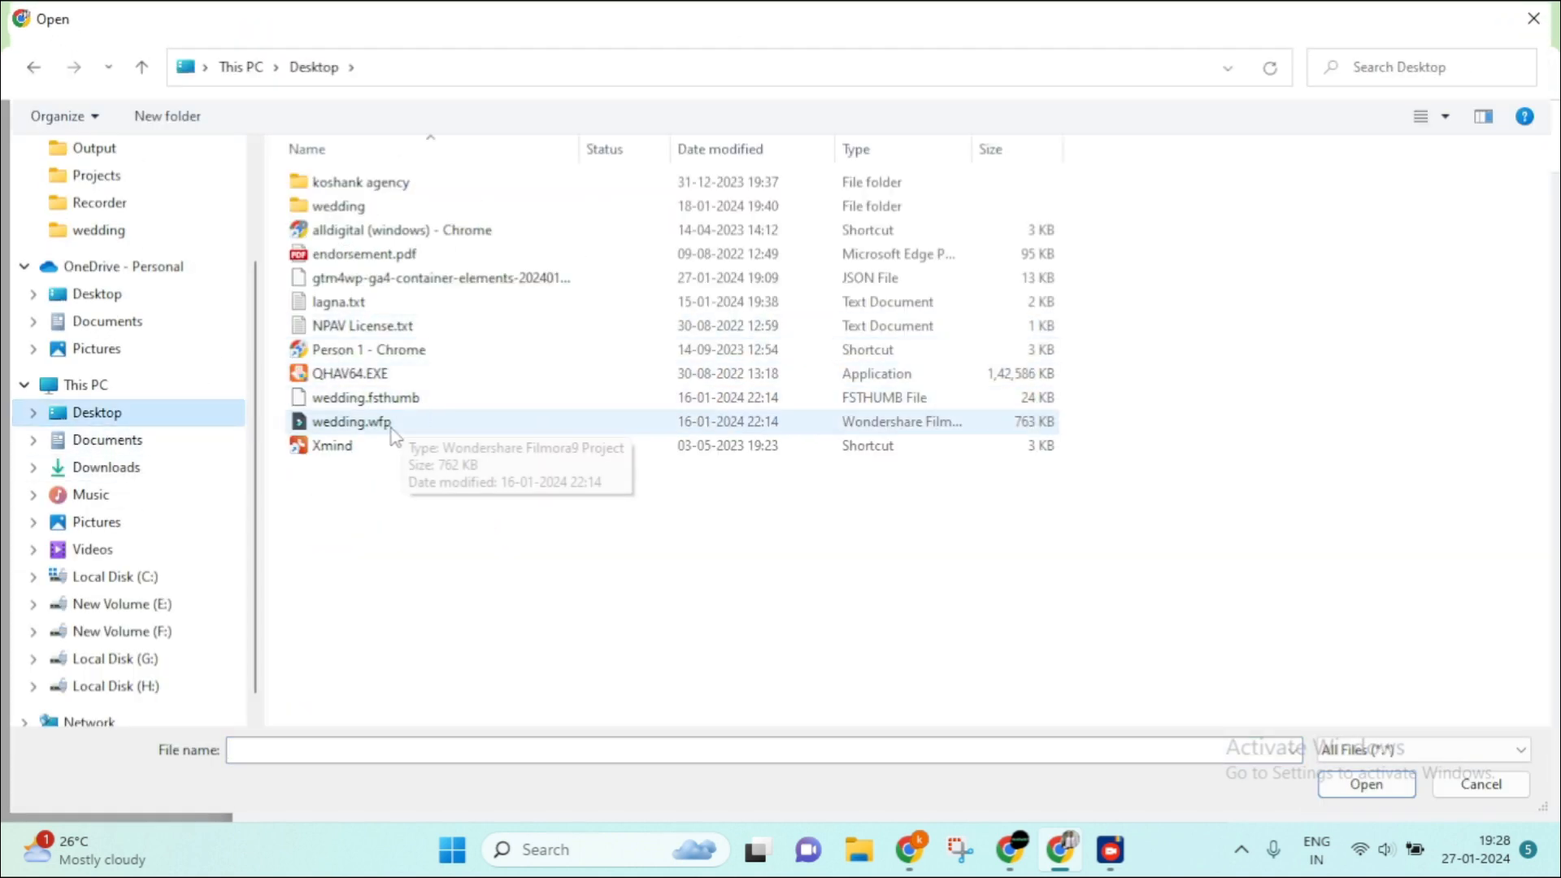
left_click(467, 280)
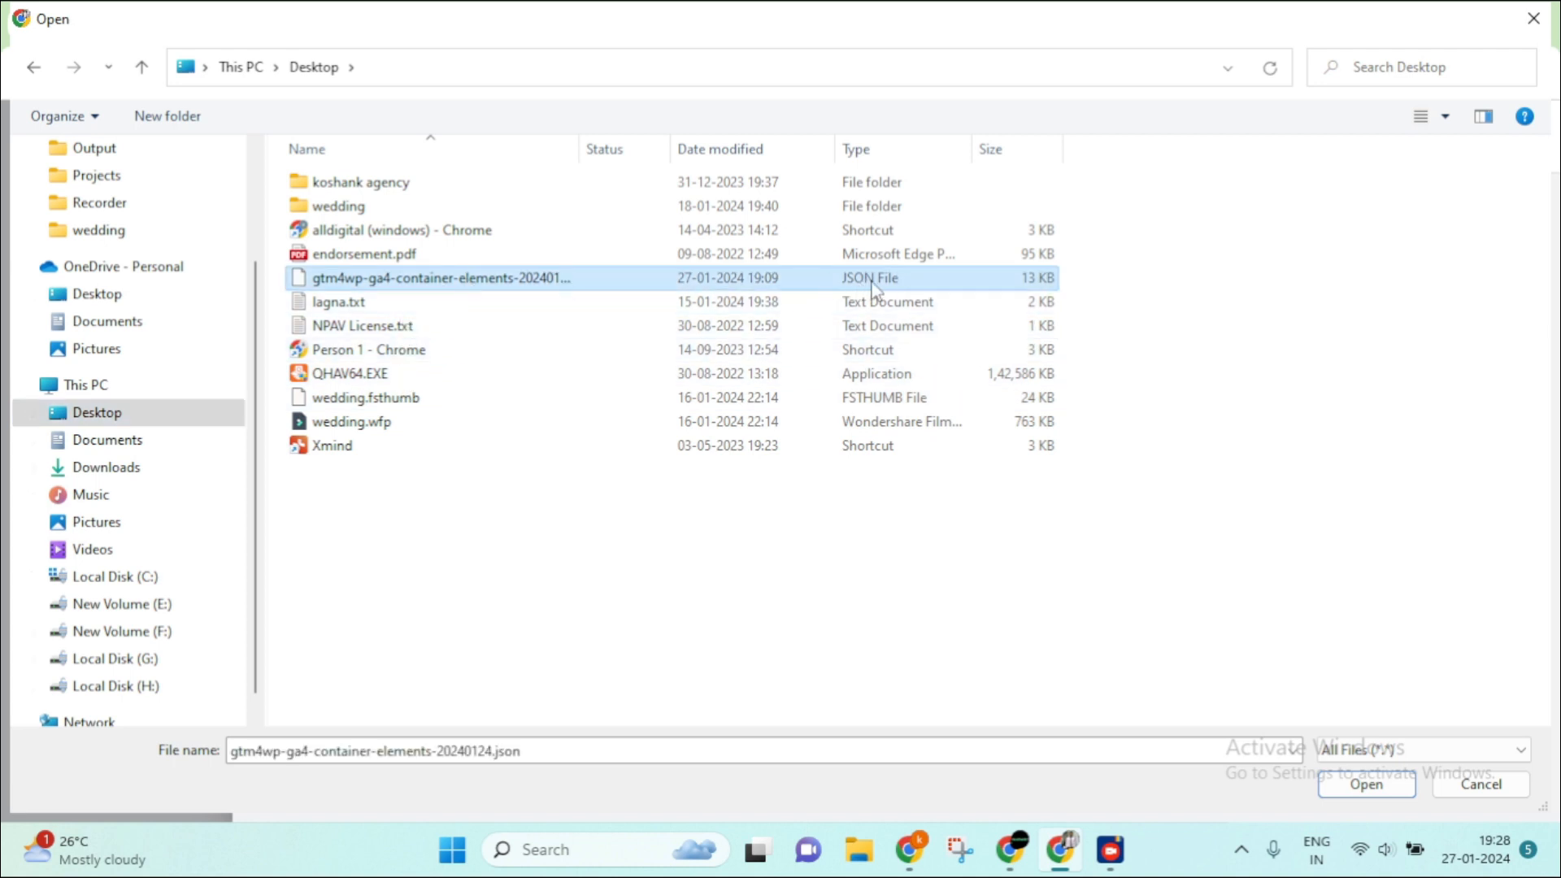
left_click(1365, 784)
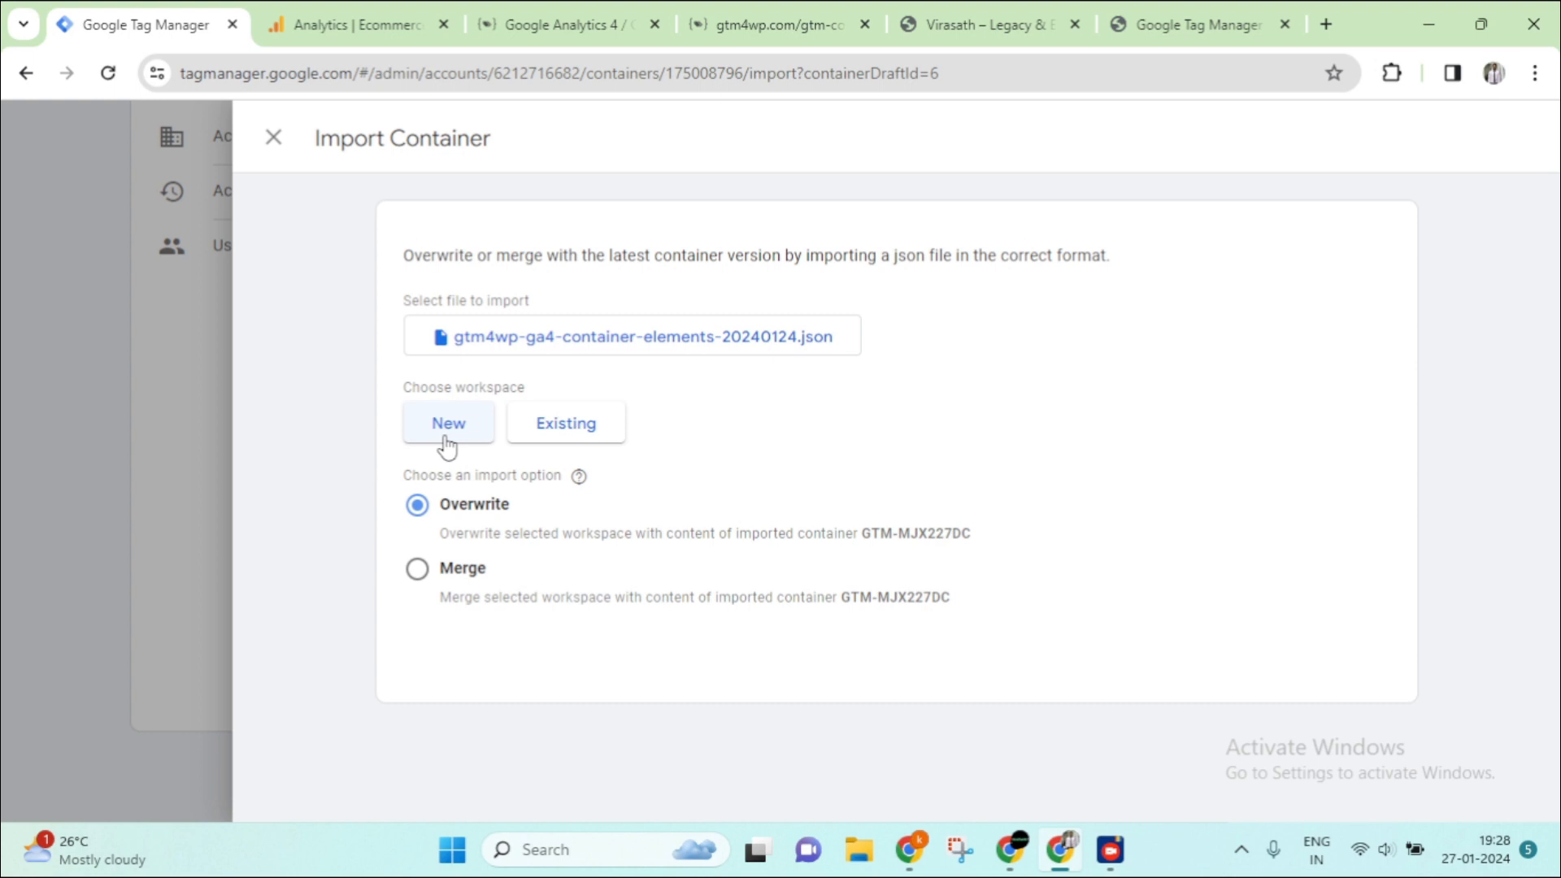
Select the existing Default Workspace for the import and review the import options and change preview
left_click(603, 446)
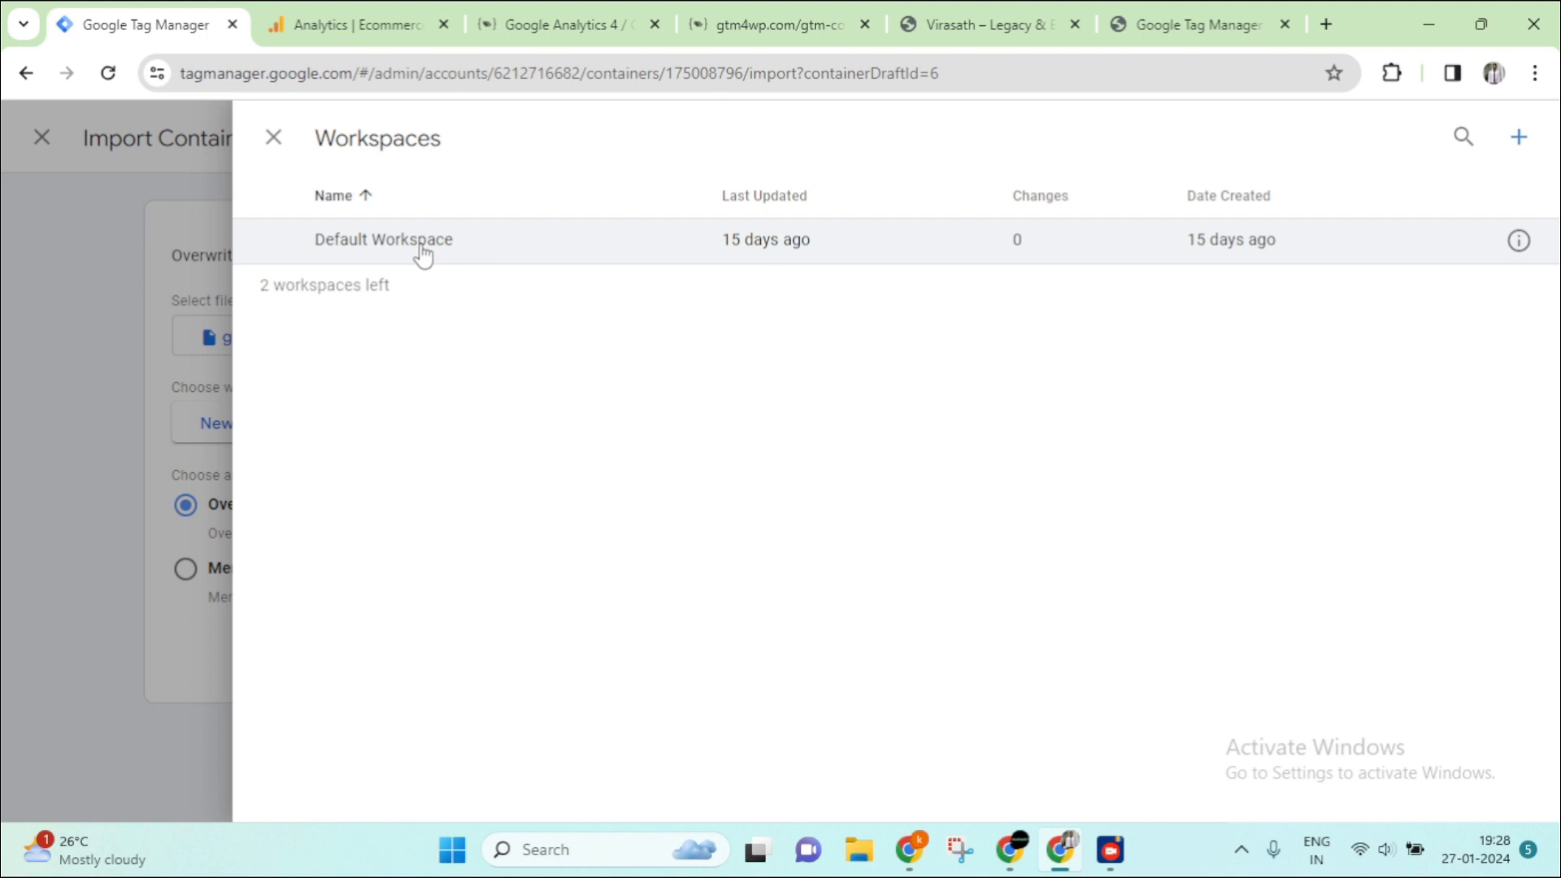
left_click(540, 250)
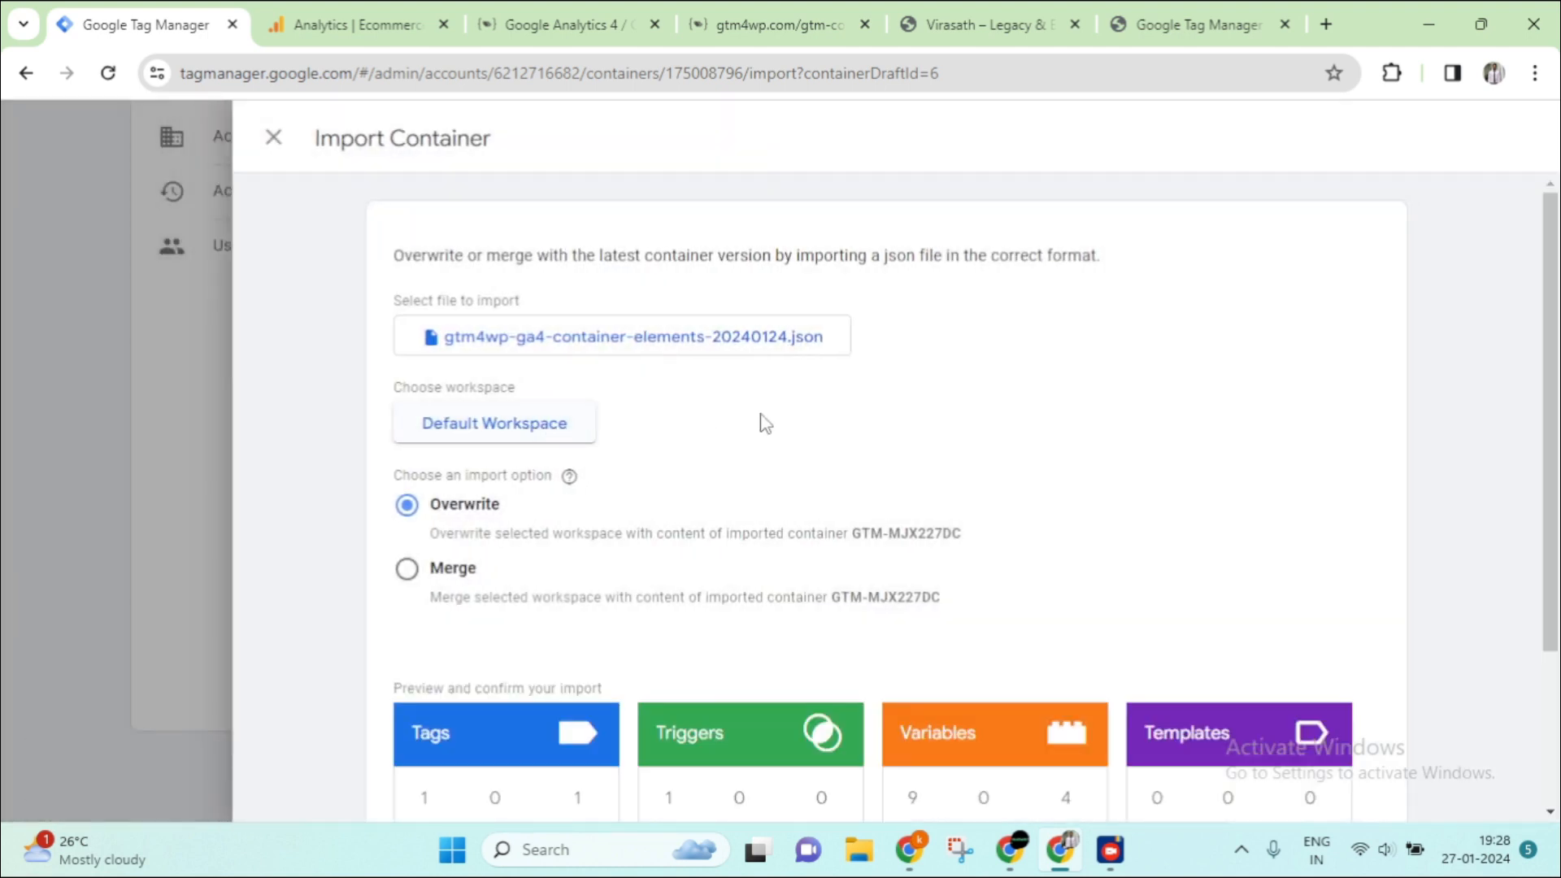
scroll(864, 508, "down", 3)
scroll(439, 333, "up", 2)
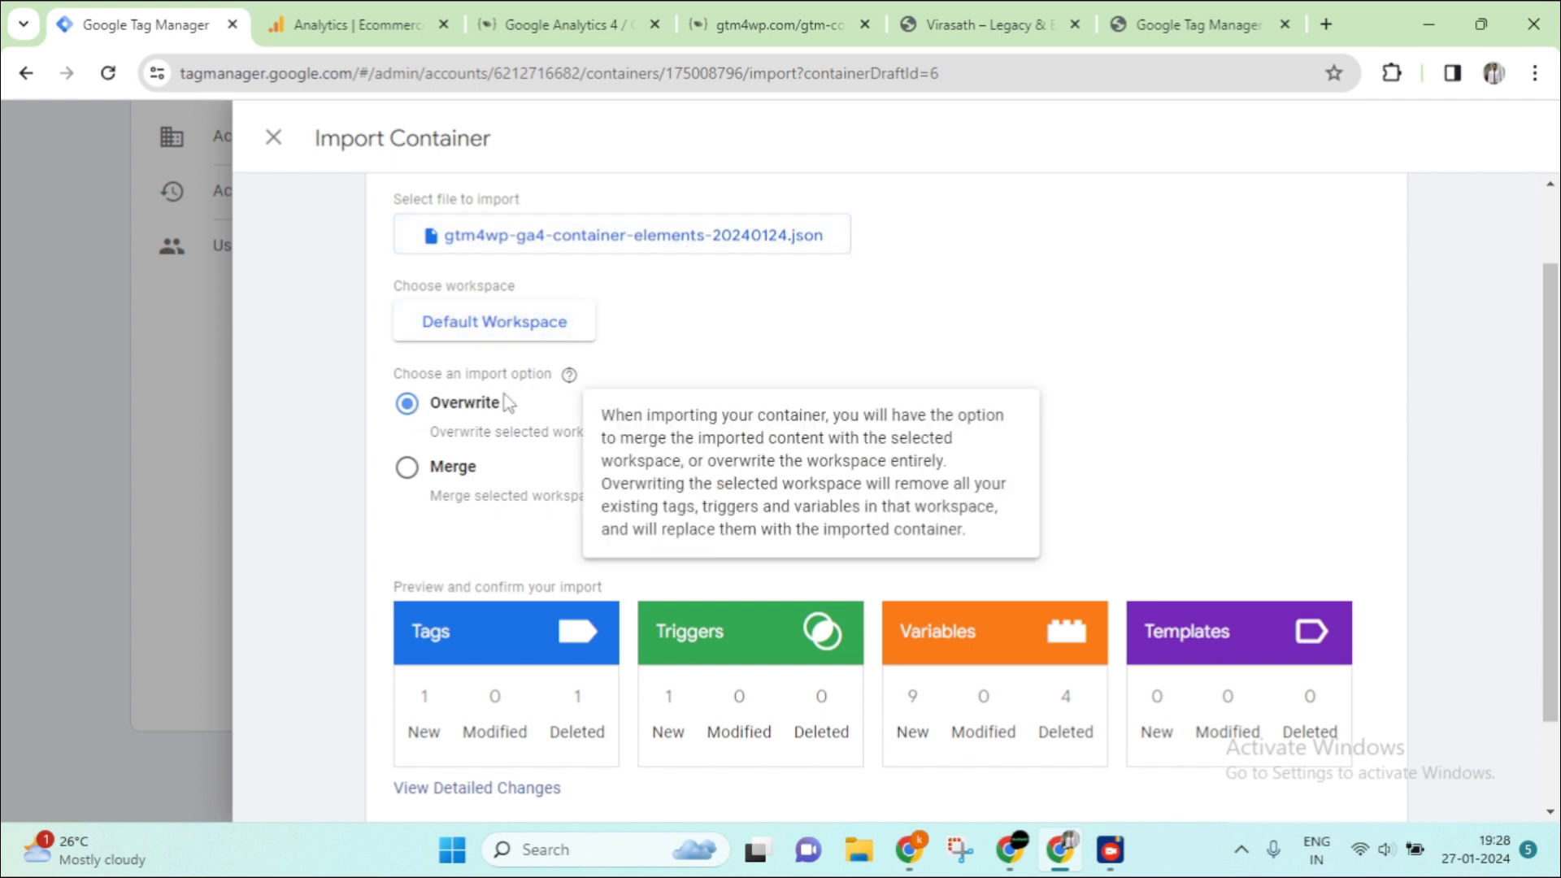
scroll(1049, 406, "down", 2)
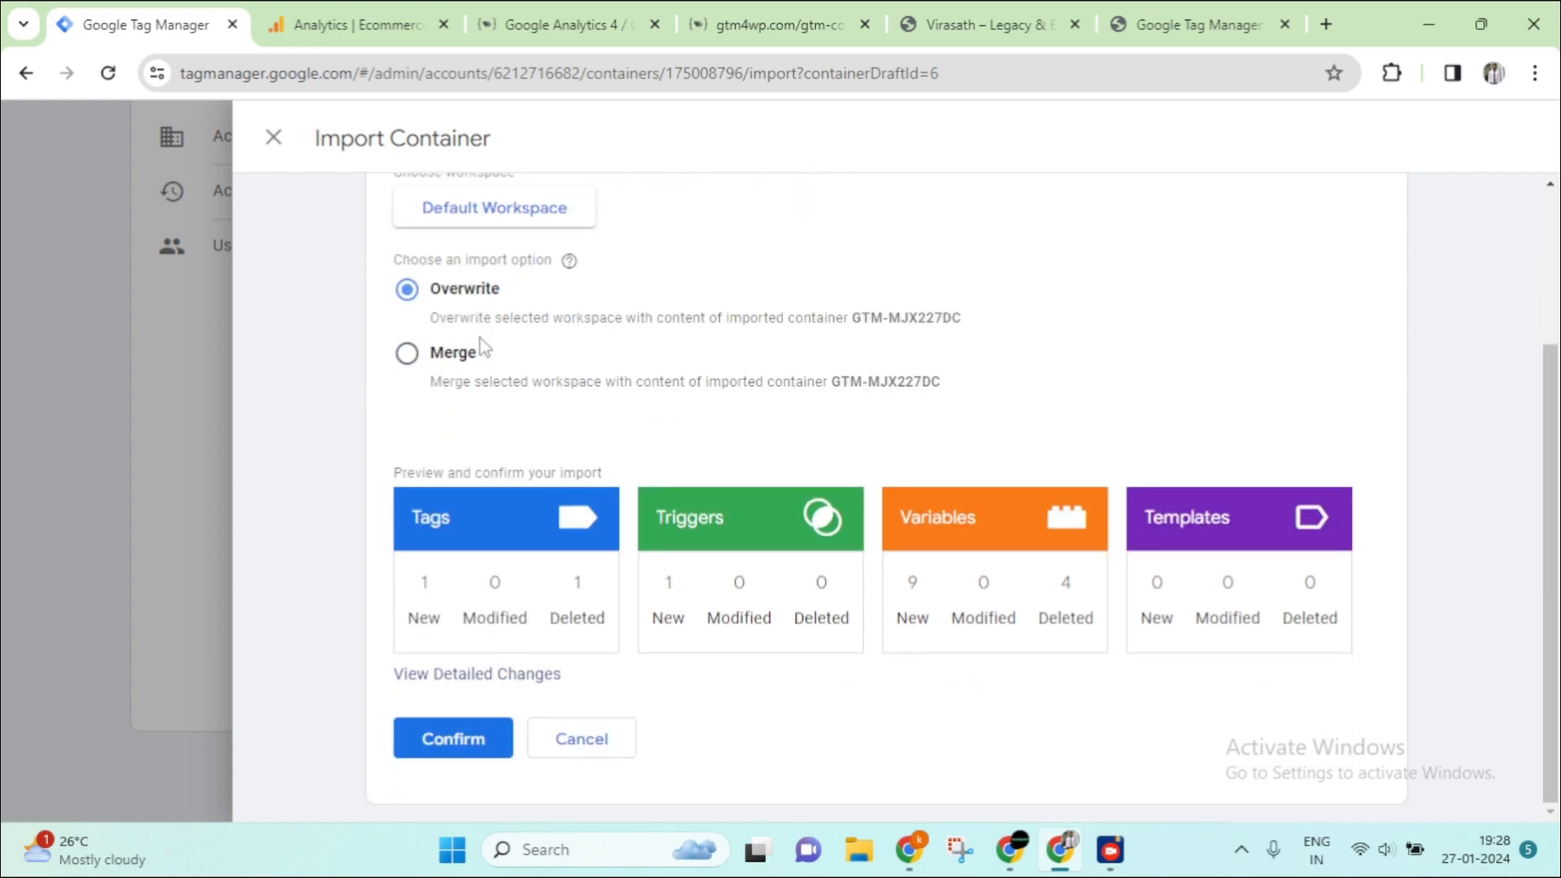
Import the container with the Merge option, renaming conflicting tags, triggers and variables
left_click(407, 355)
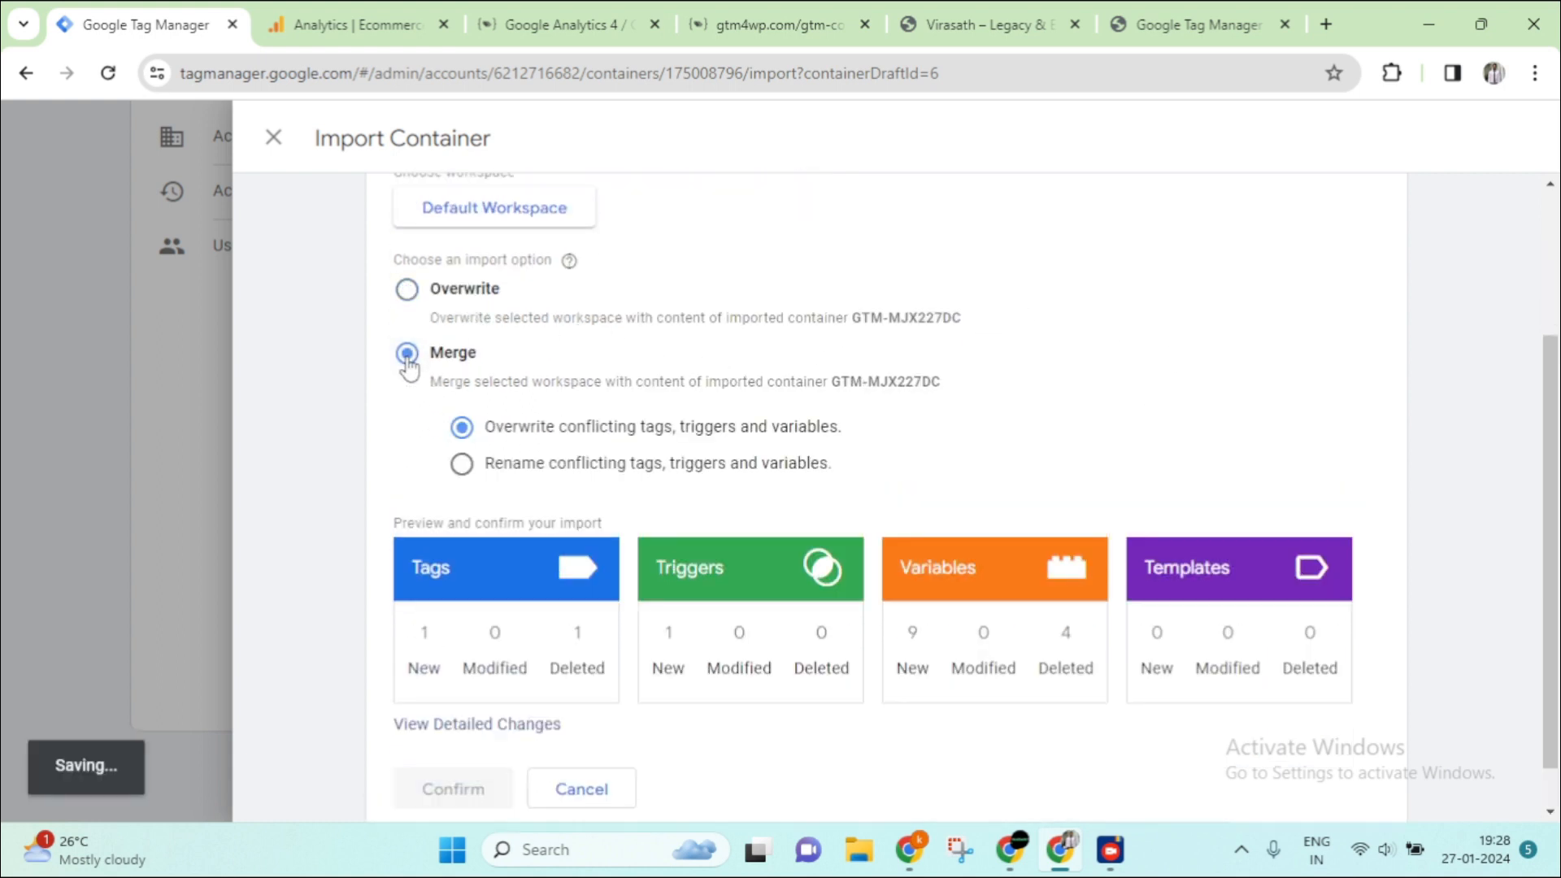
scroll(1153, 341, "down", 1)
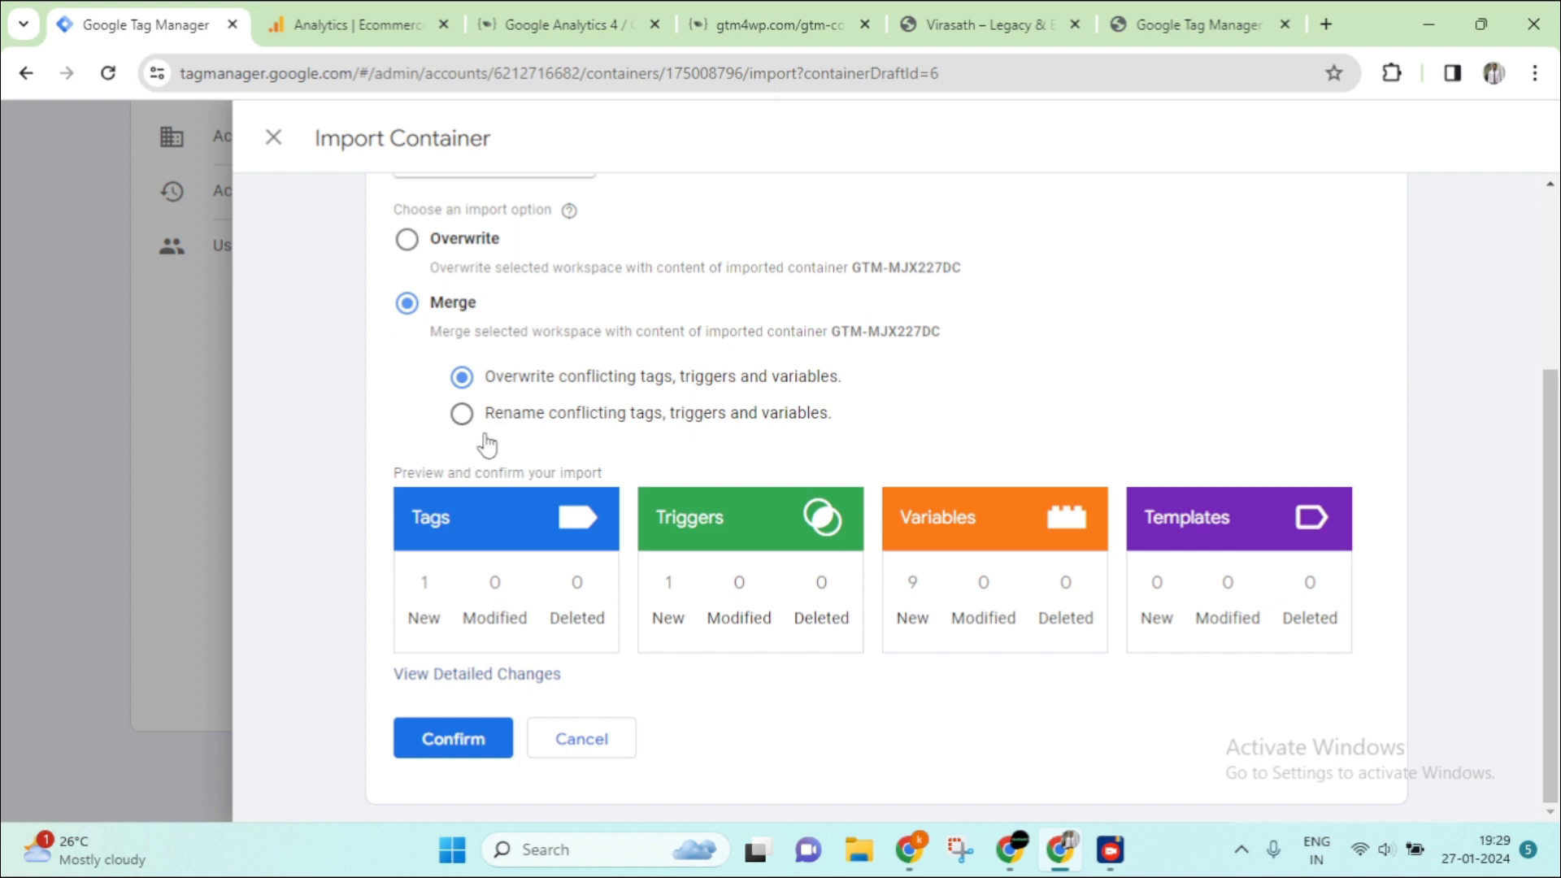
left_click(461, 414)
scroll(492, 309, "up", 3)
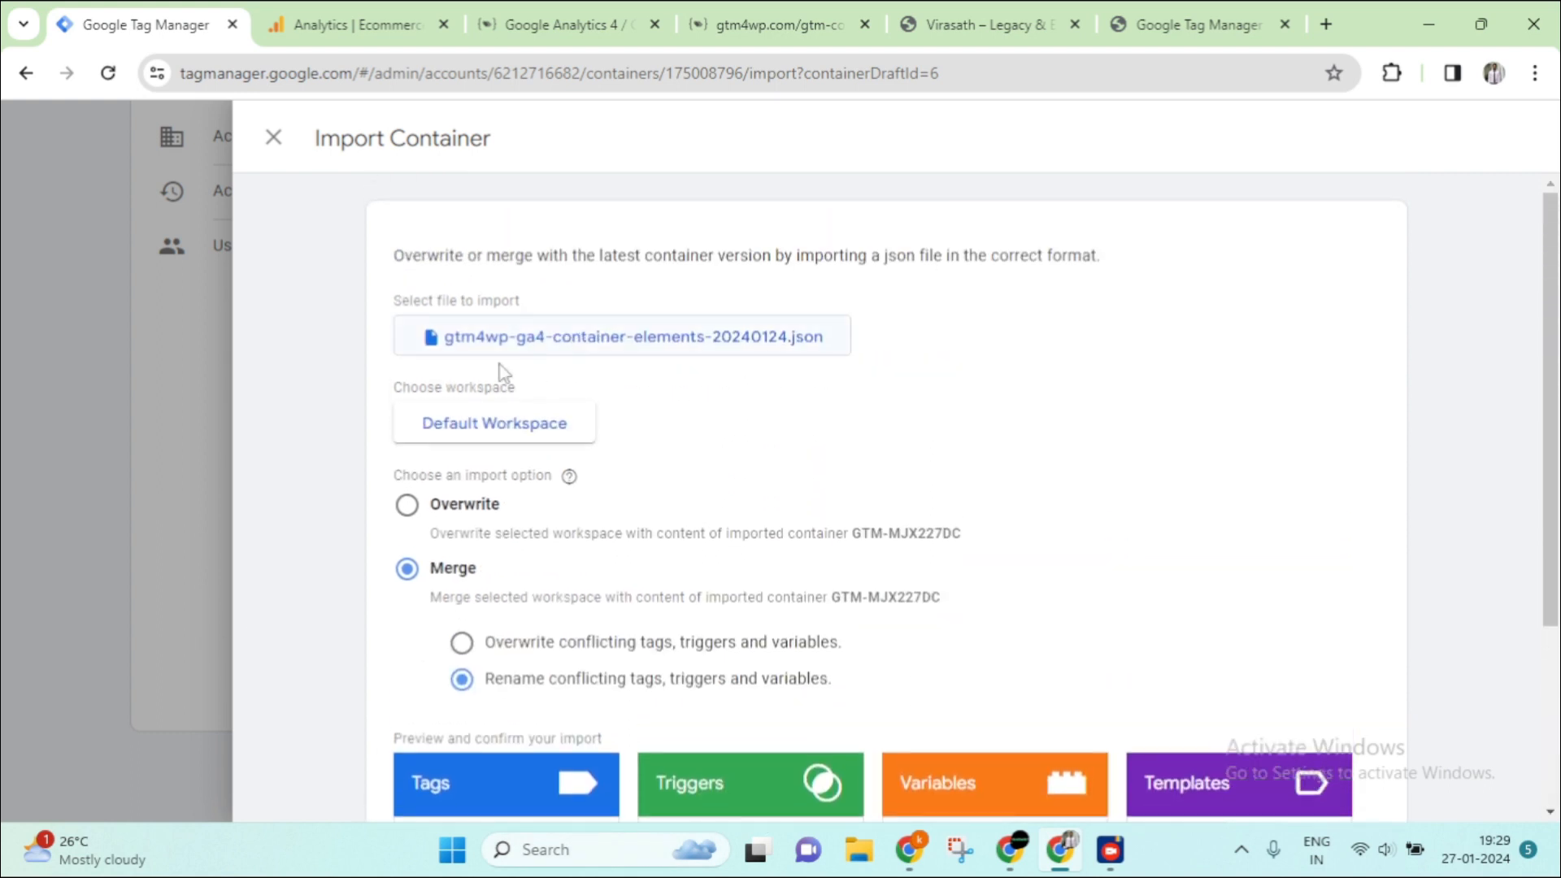
scroll(626, 346, "down", 3)
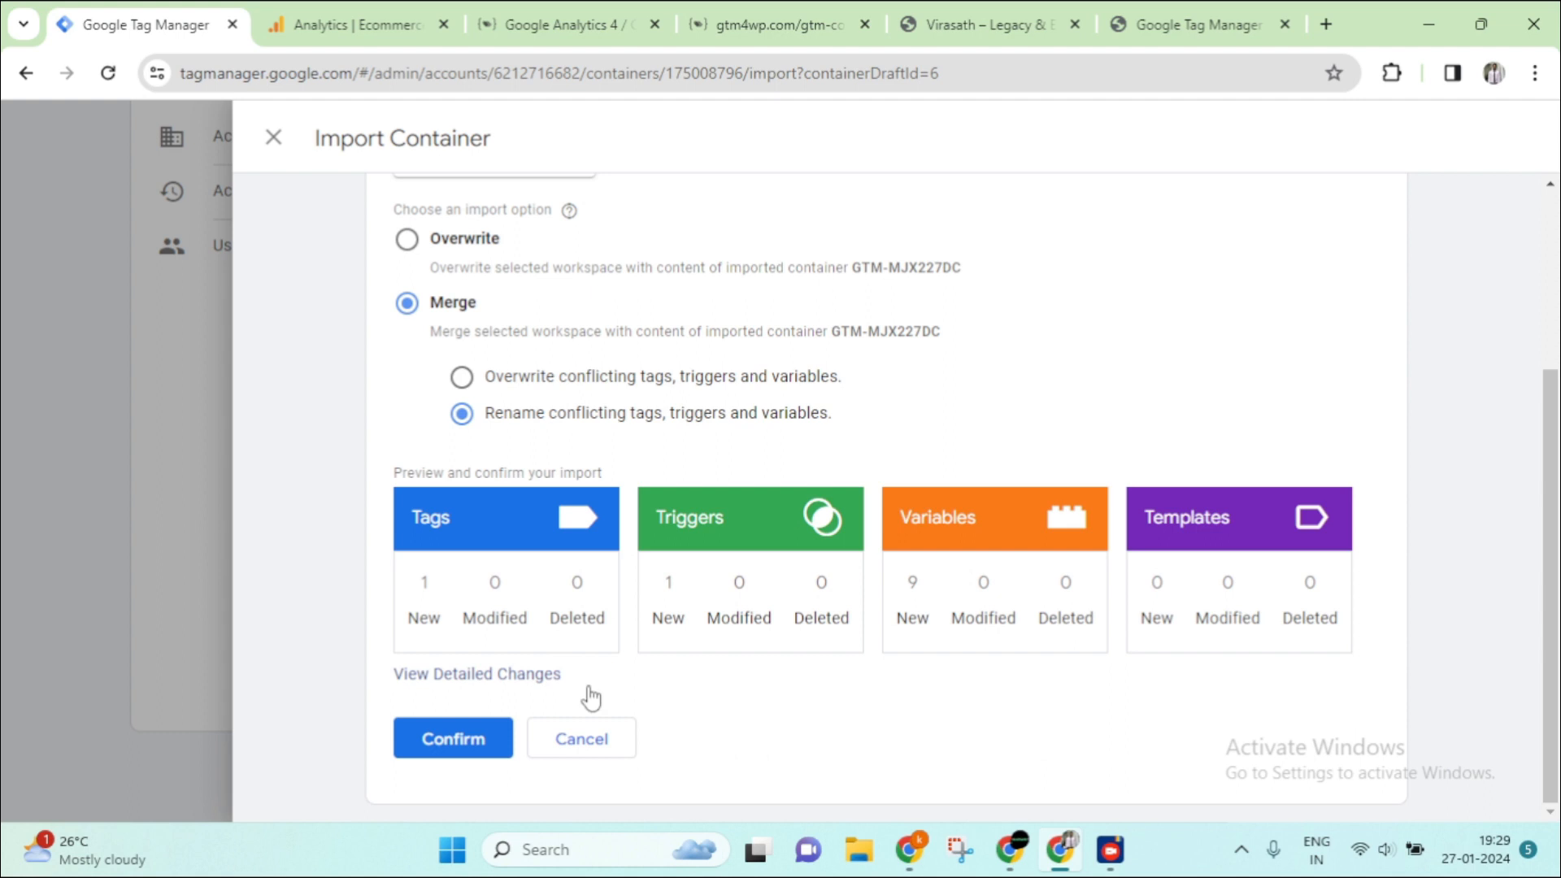
left_click(469, 743)
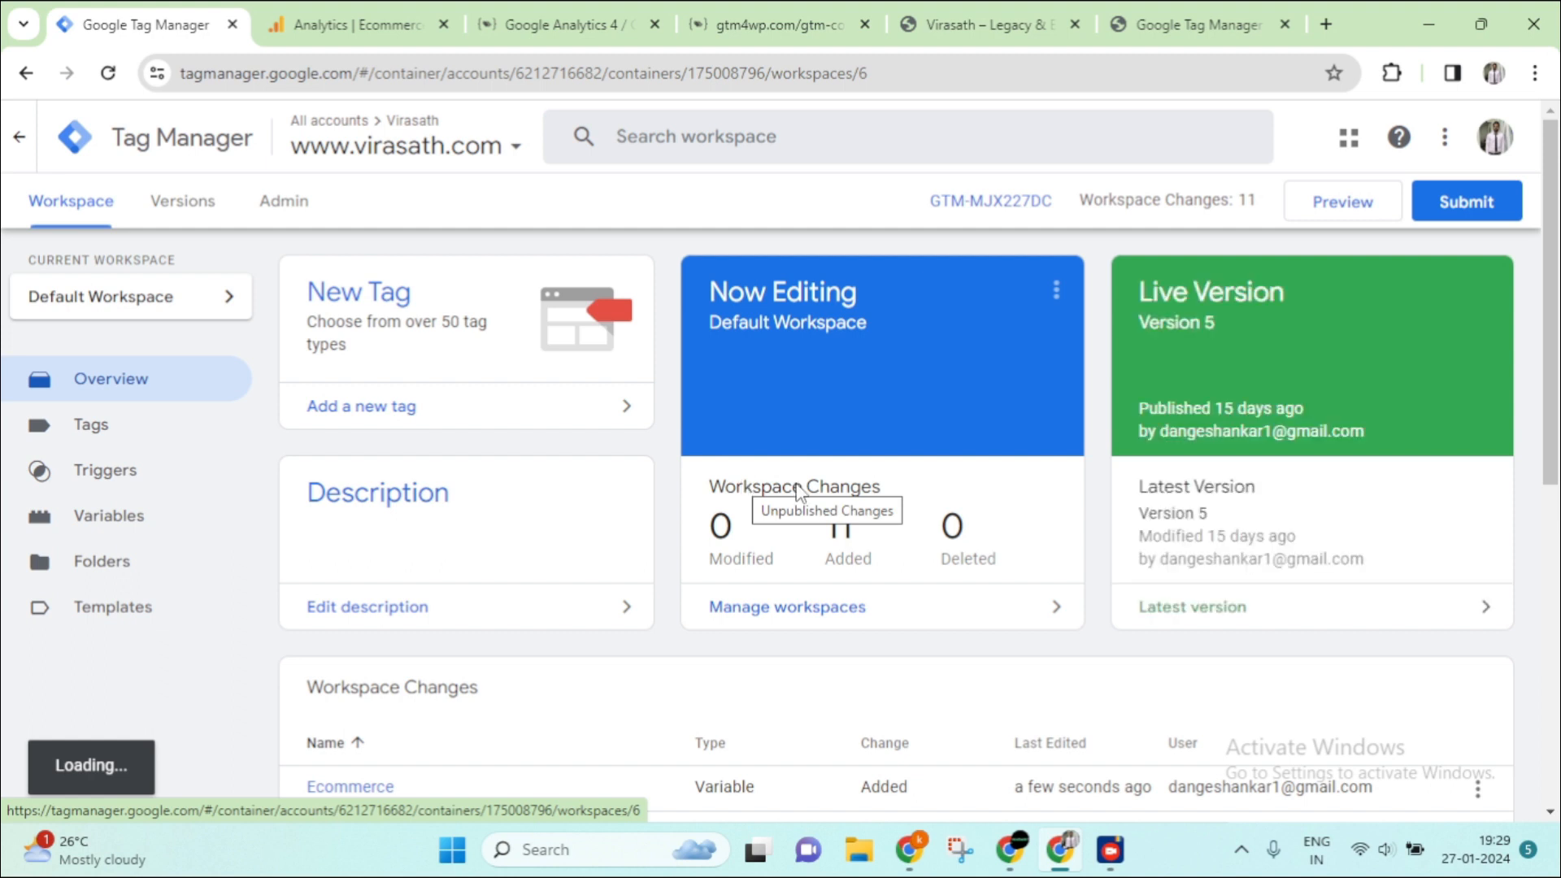
Review the workspace overview's change summary and the list of imported variables, trigger and tag
scroll(1095, 496, "down", 4)
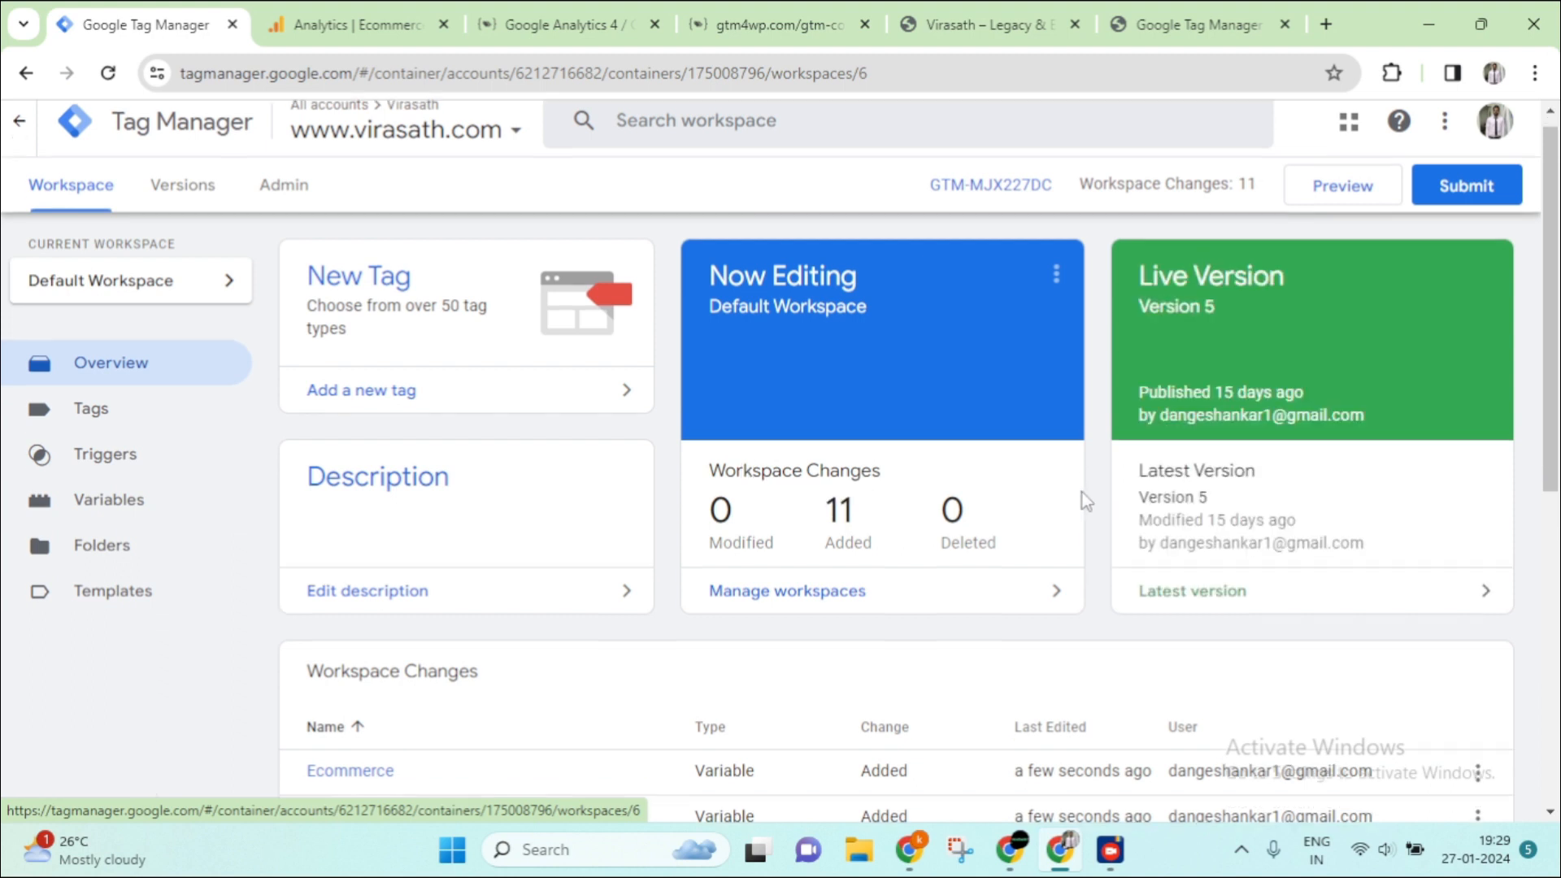
scroll(1065, 297, "down", 3)
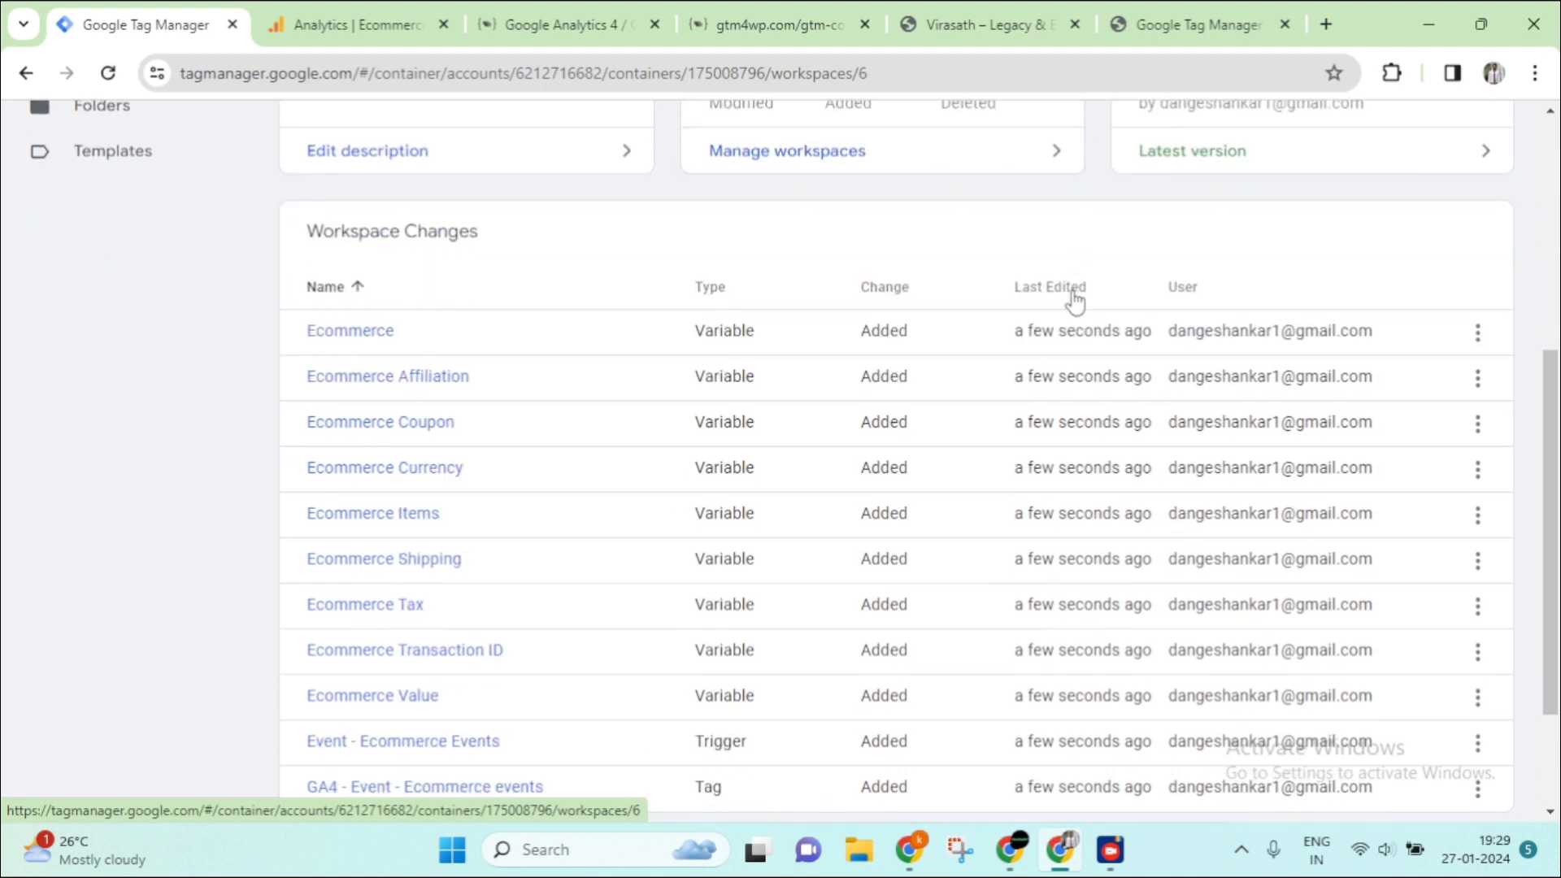
scroll(459, 187, "up", 2)
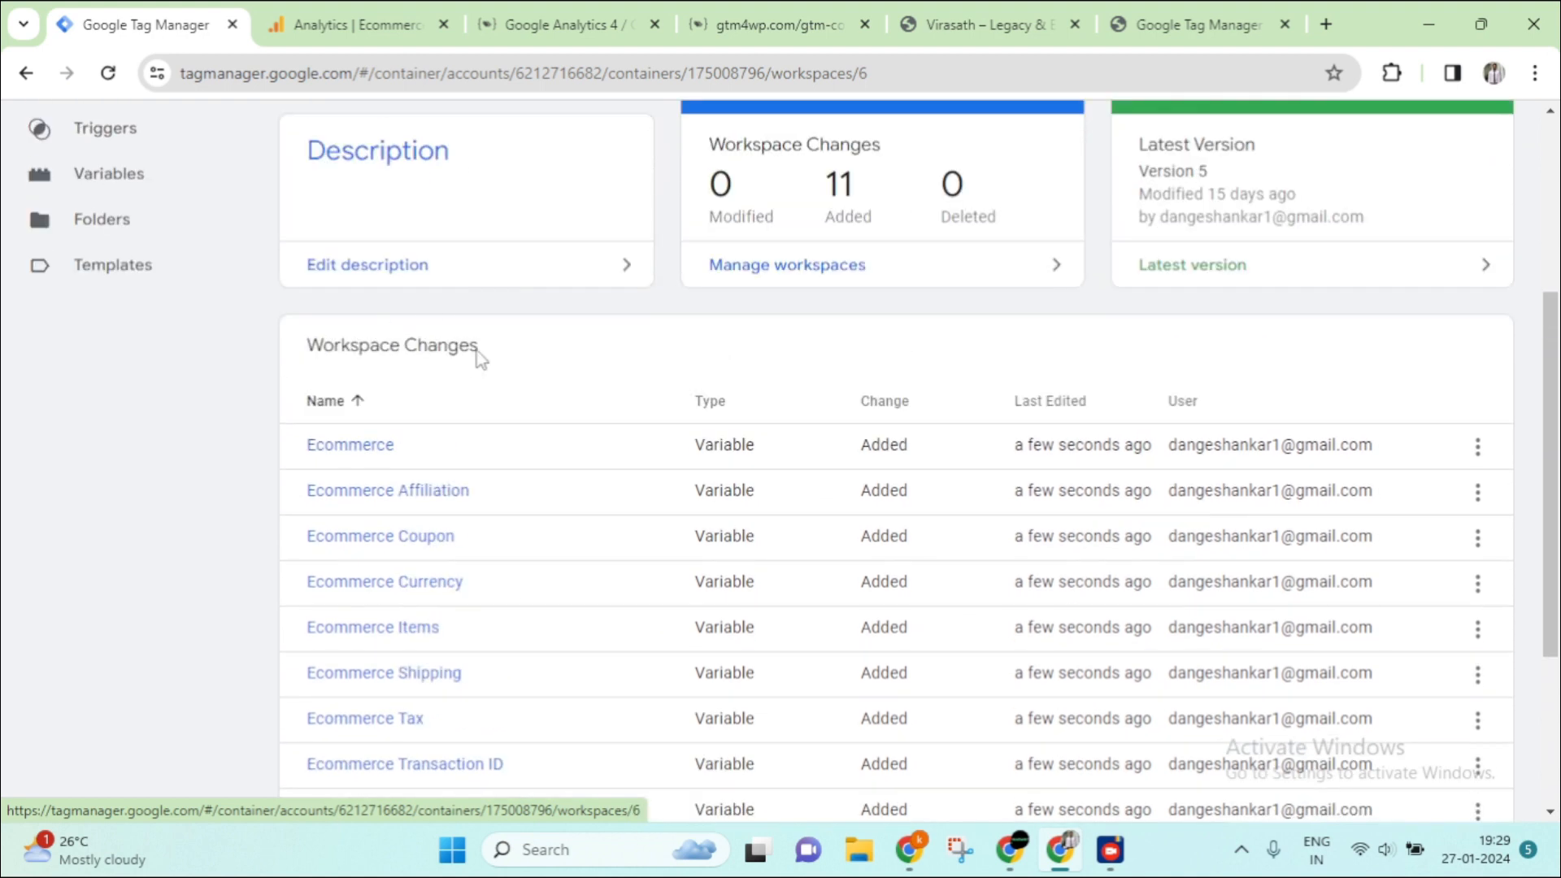
scroll(561, 361, "down", 3)
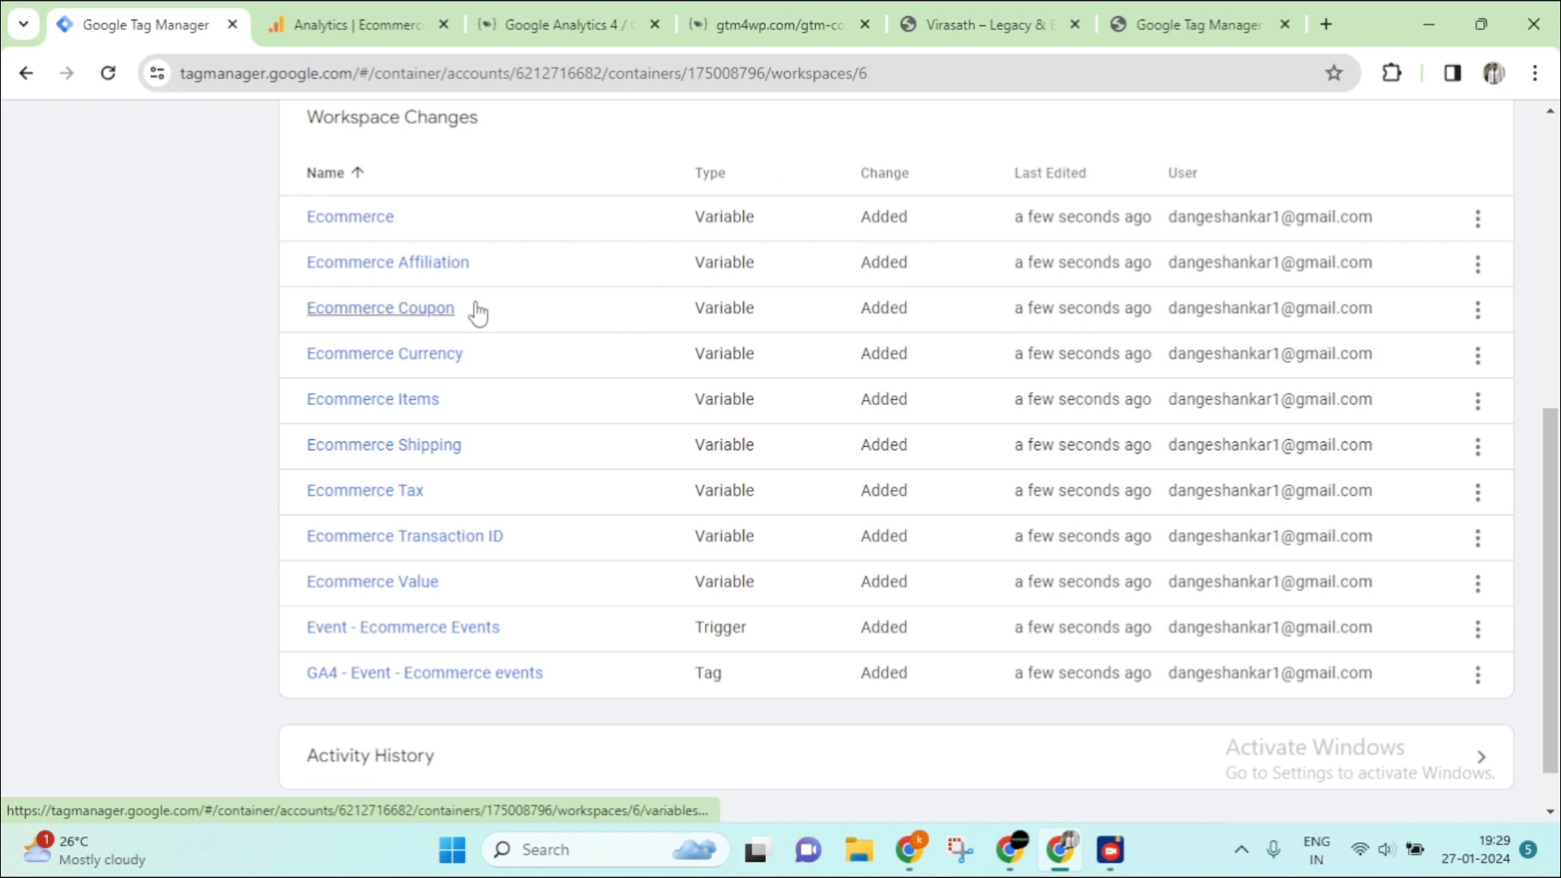
scroll(676, 324, "up", 6)
scroll(653, 294, "down", 4)
scroll(653, 294, "down", 2)
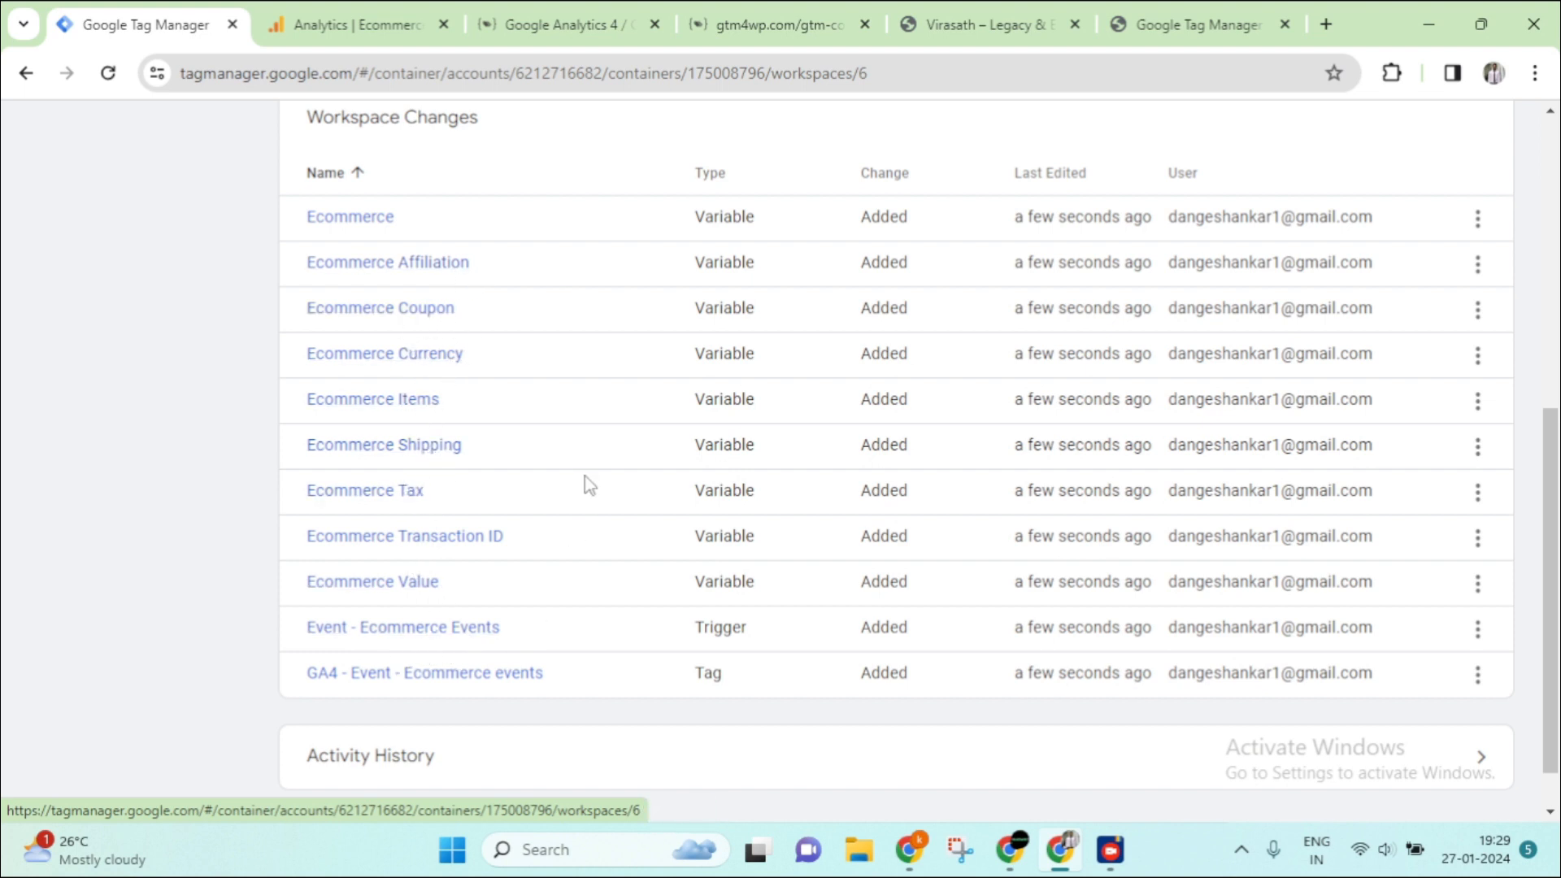
Open the imported GA4 - Event - Ecommerce events tag for editing and clear the {{GA4 ID}} variable from its Measurement ID
scroll(585, 481, "down", 1)
scroll(582, 480, "up", 1)
scroll(580, 478, "down", 1)
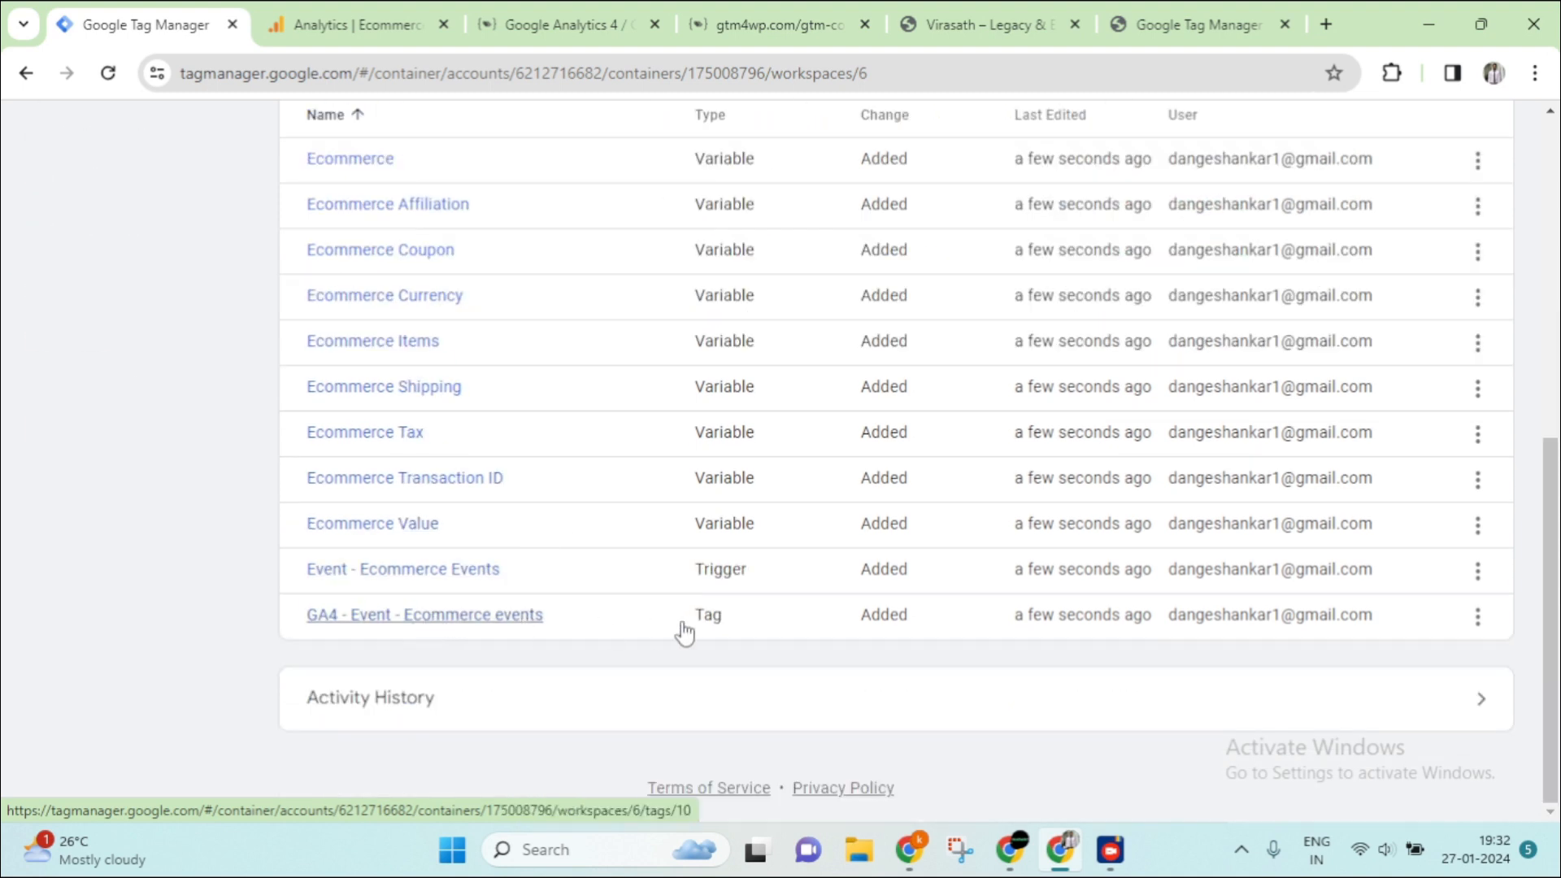
left_click(470, 625)
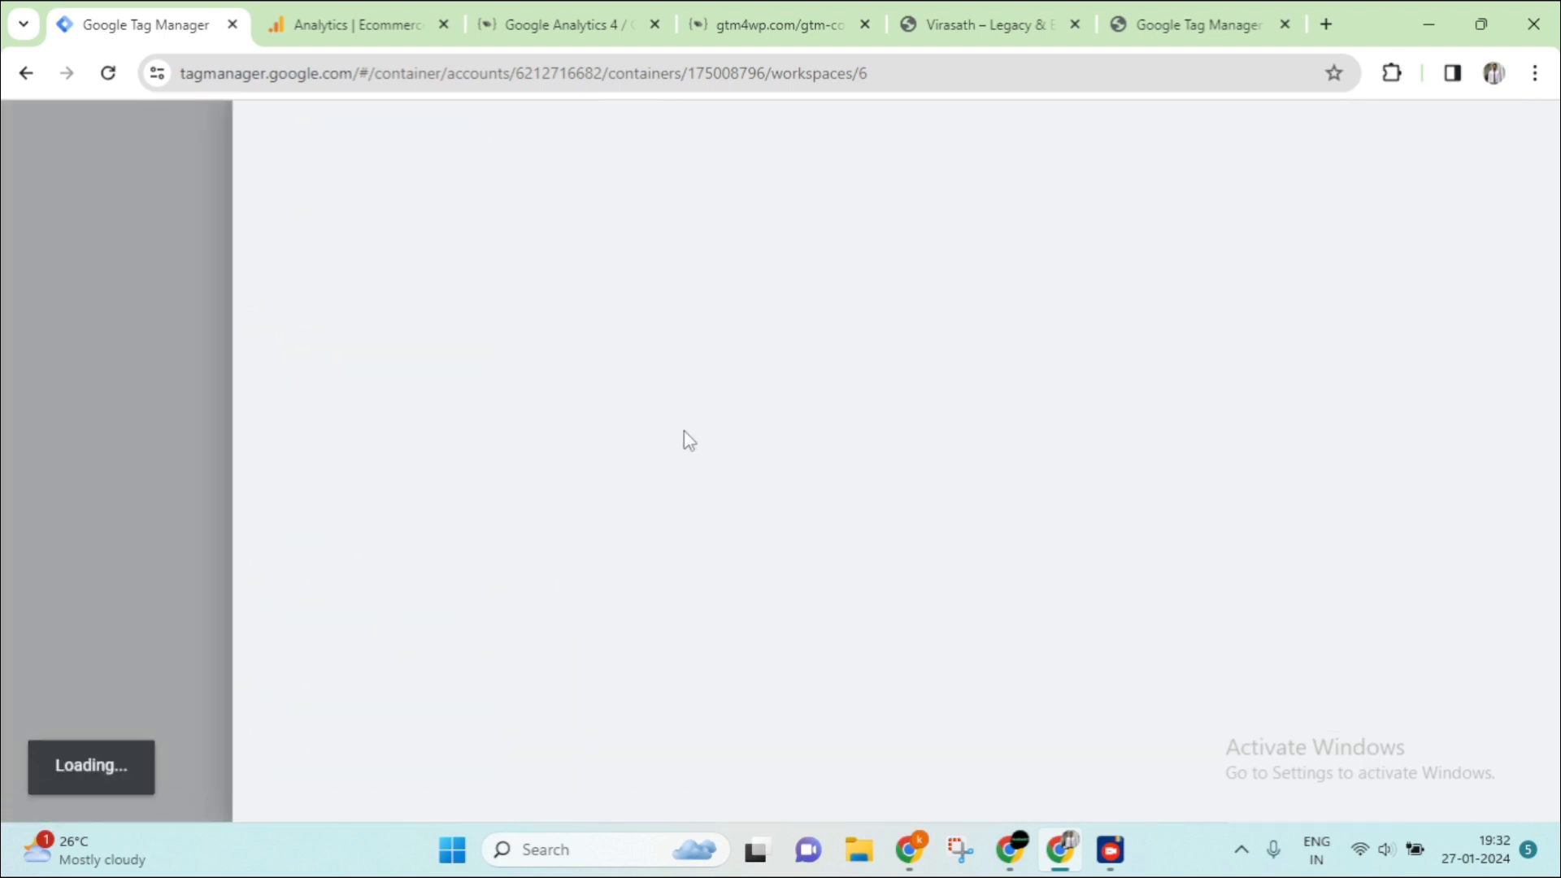
scroll(666, 443, "down", 1)
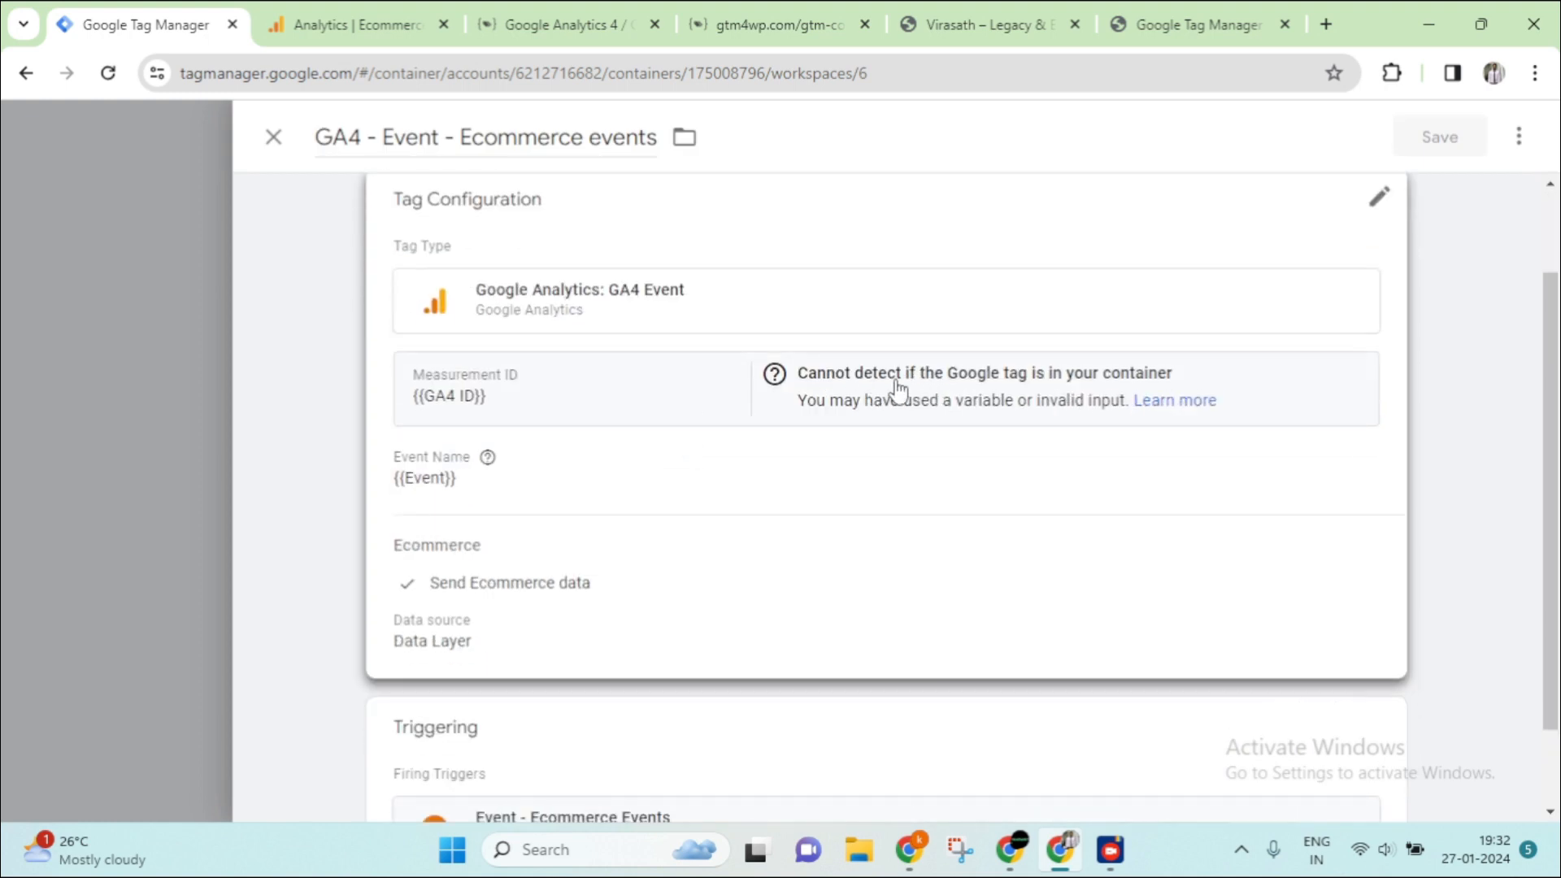
left_click(614, 398)
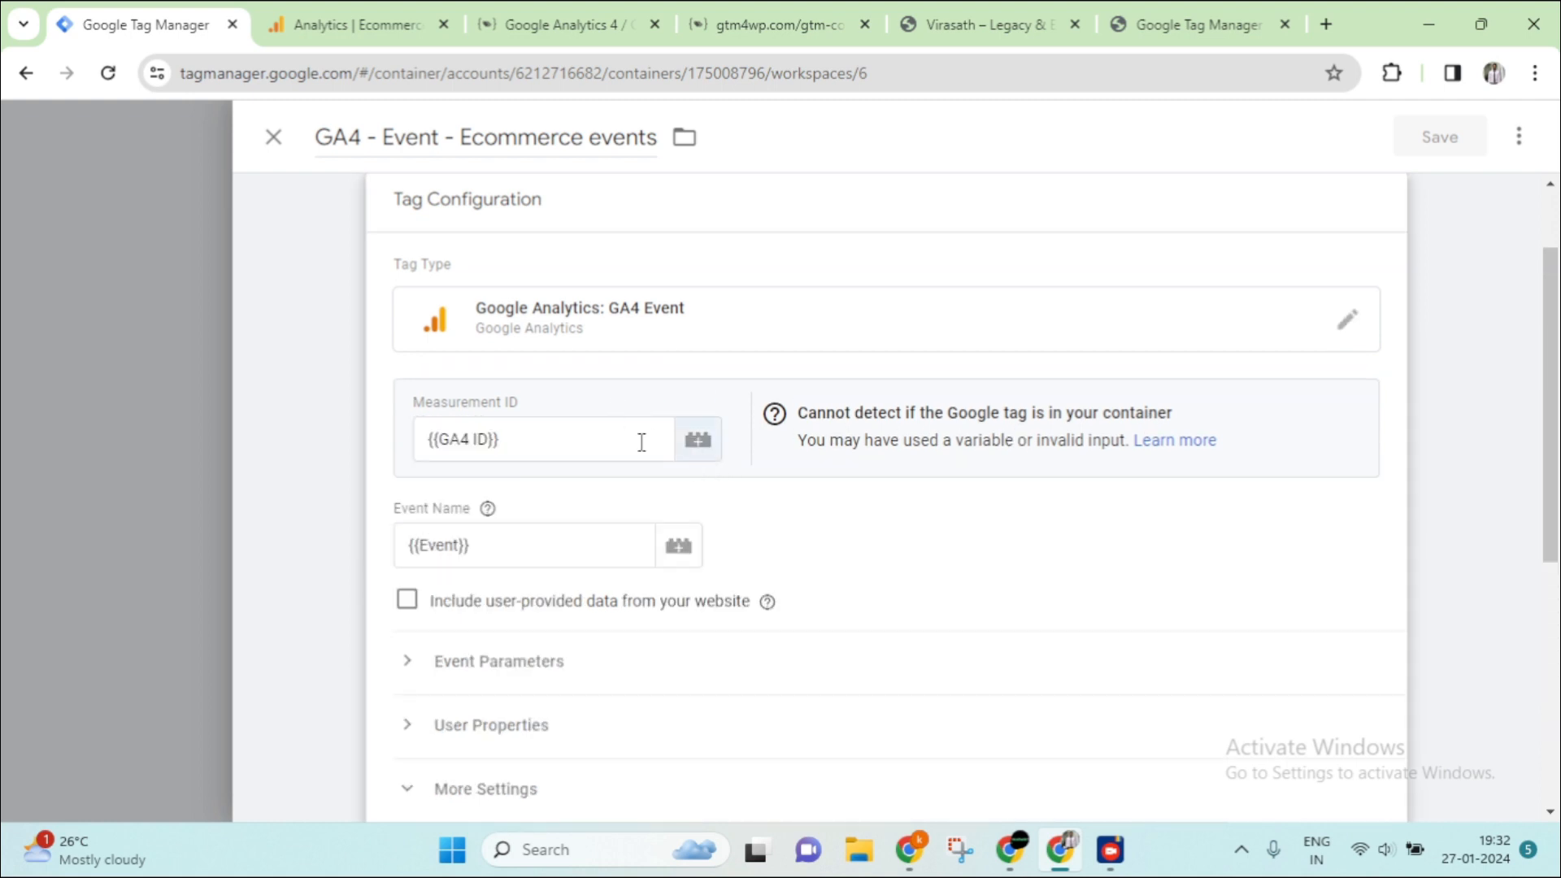
triple_click(581, 434)
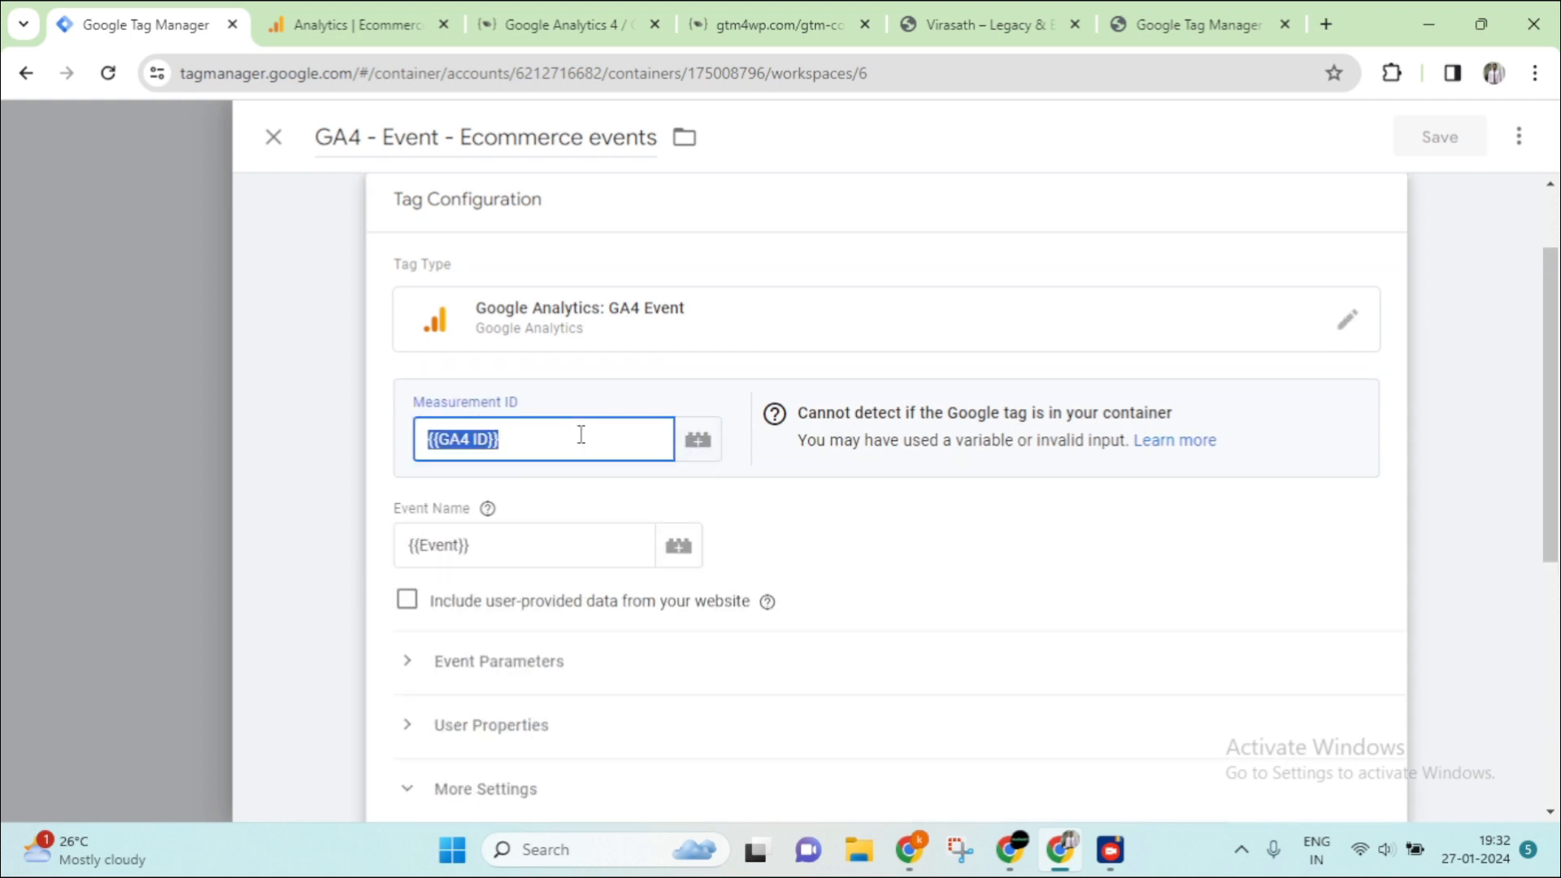
key("BackSpace")
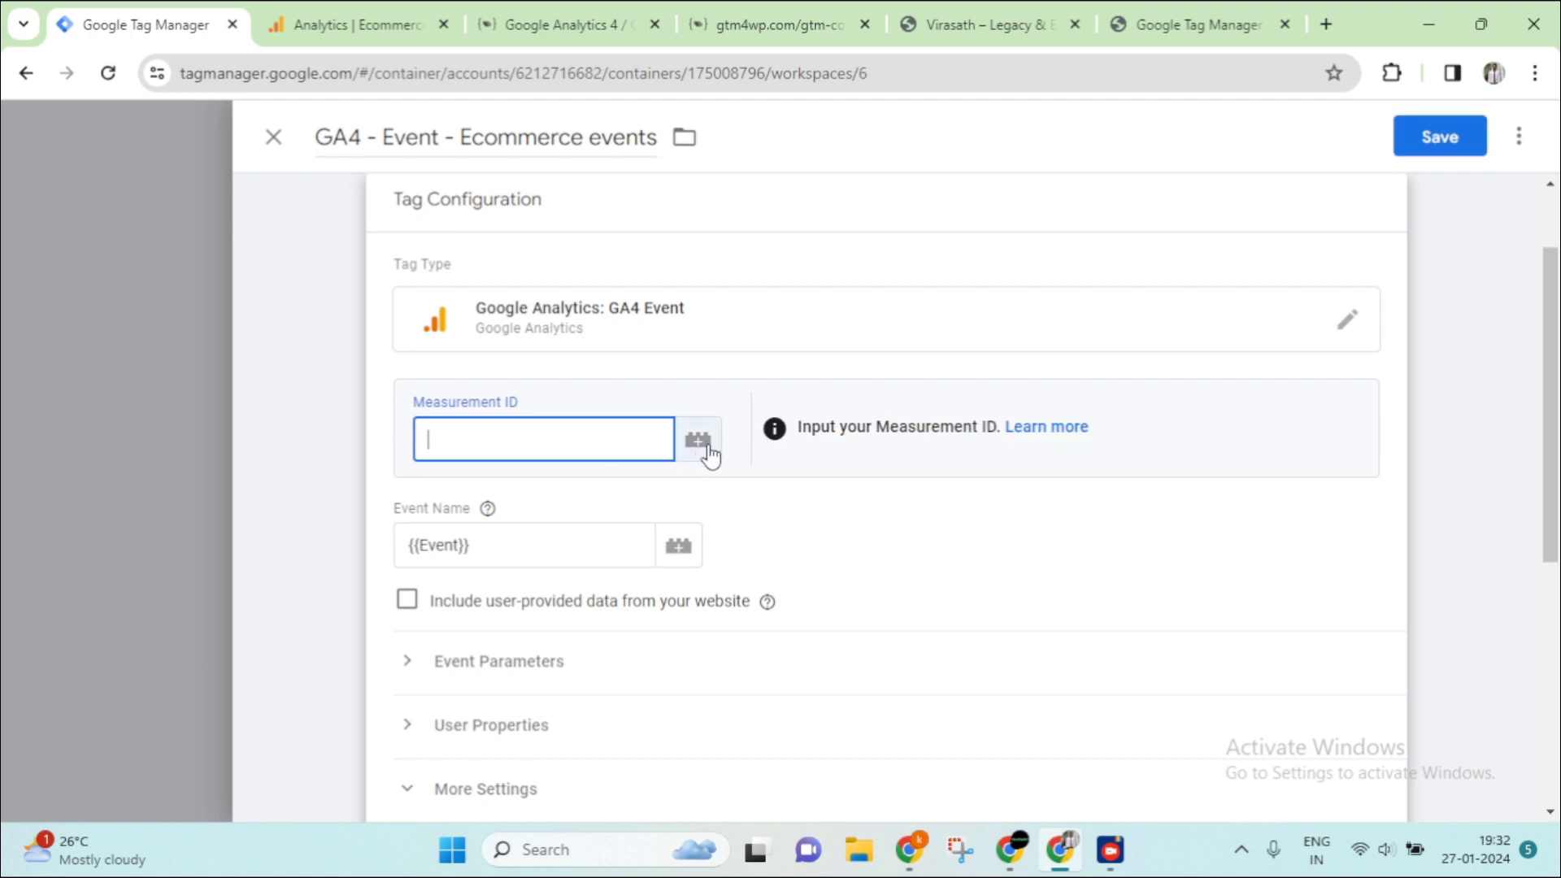
Look through the container's variable list for one that could supply the tag's Measurement ID, without picking any
left_click(704, 450)
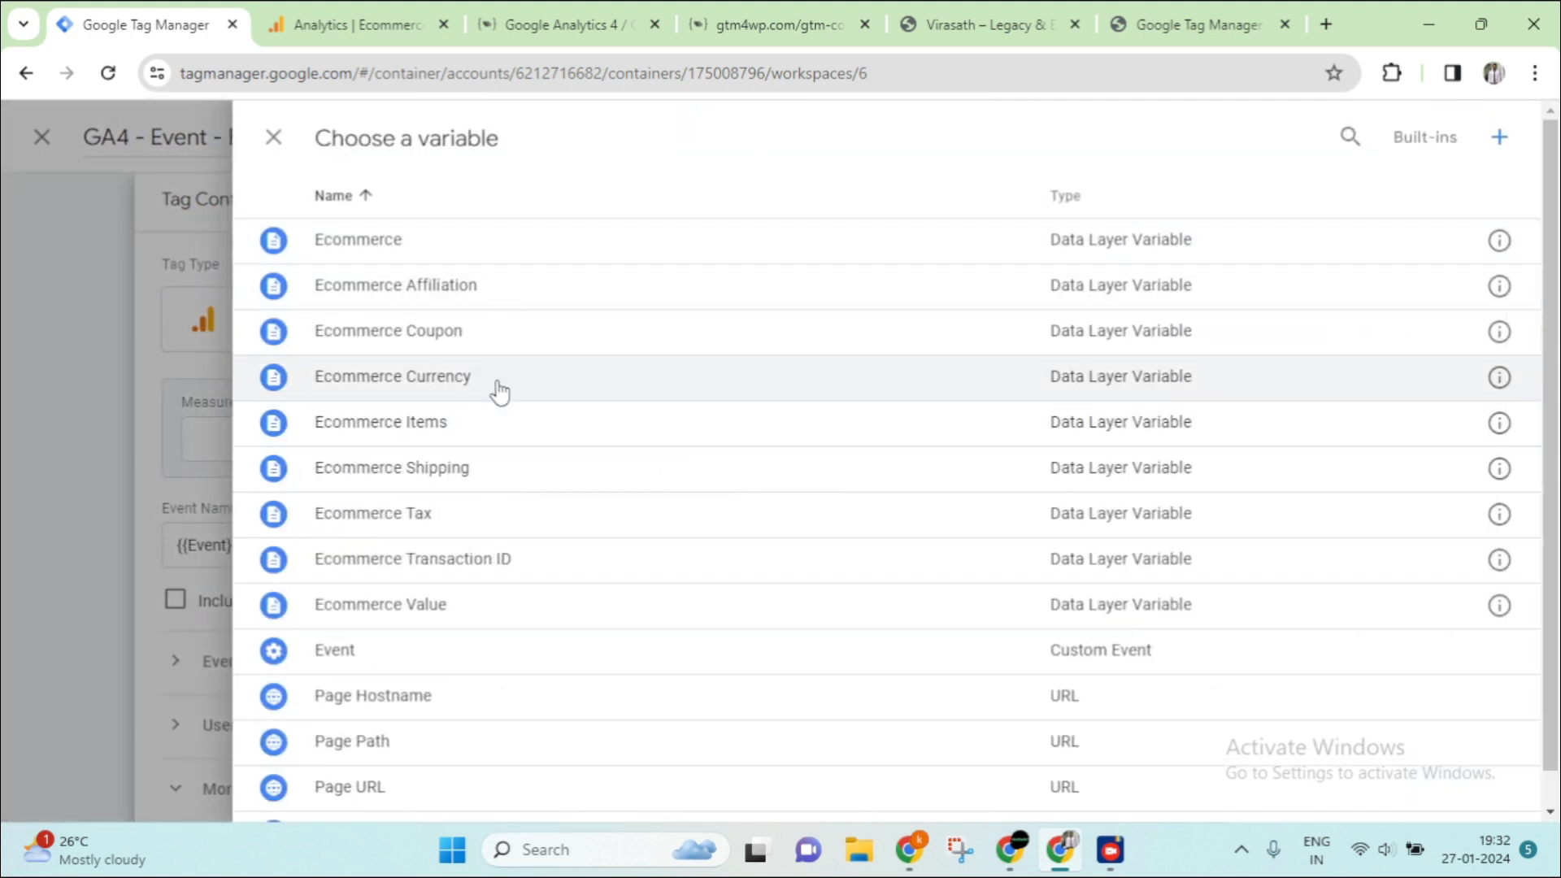
scroll(516, 418, "down", 1)
scroll(498, 638, "up", 1)
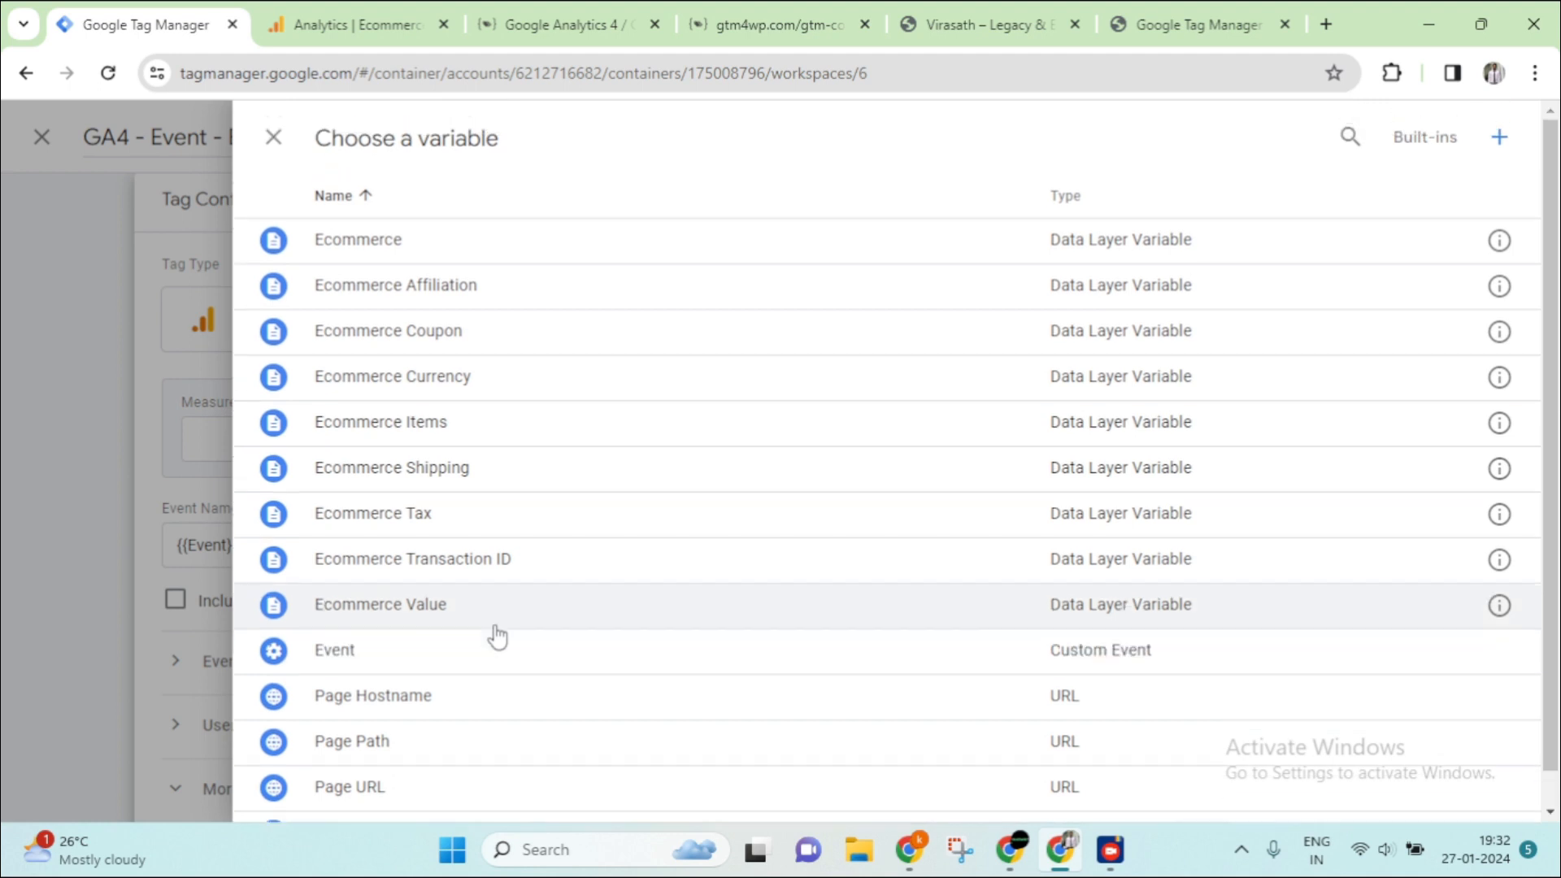
scroll(410, 281, "down", 1)
scroll(411, 280, "up", 1)
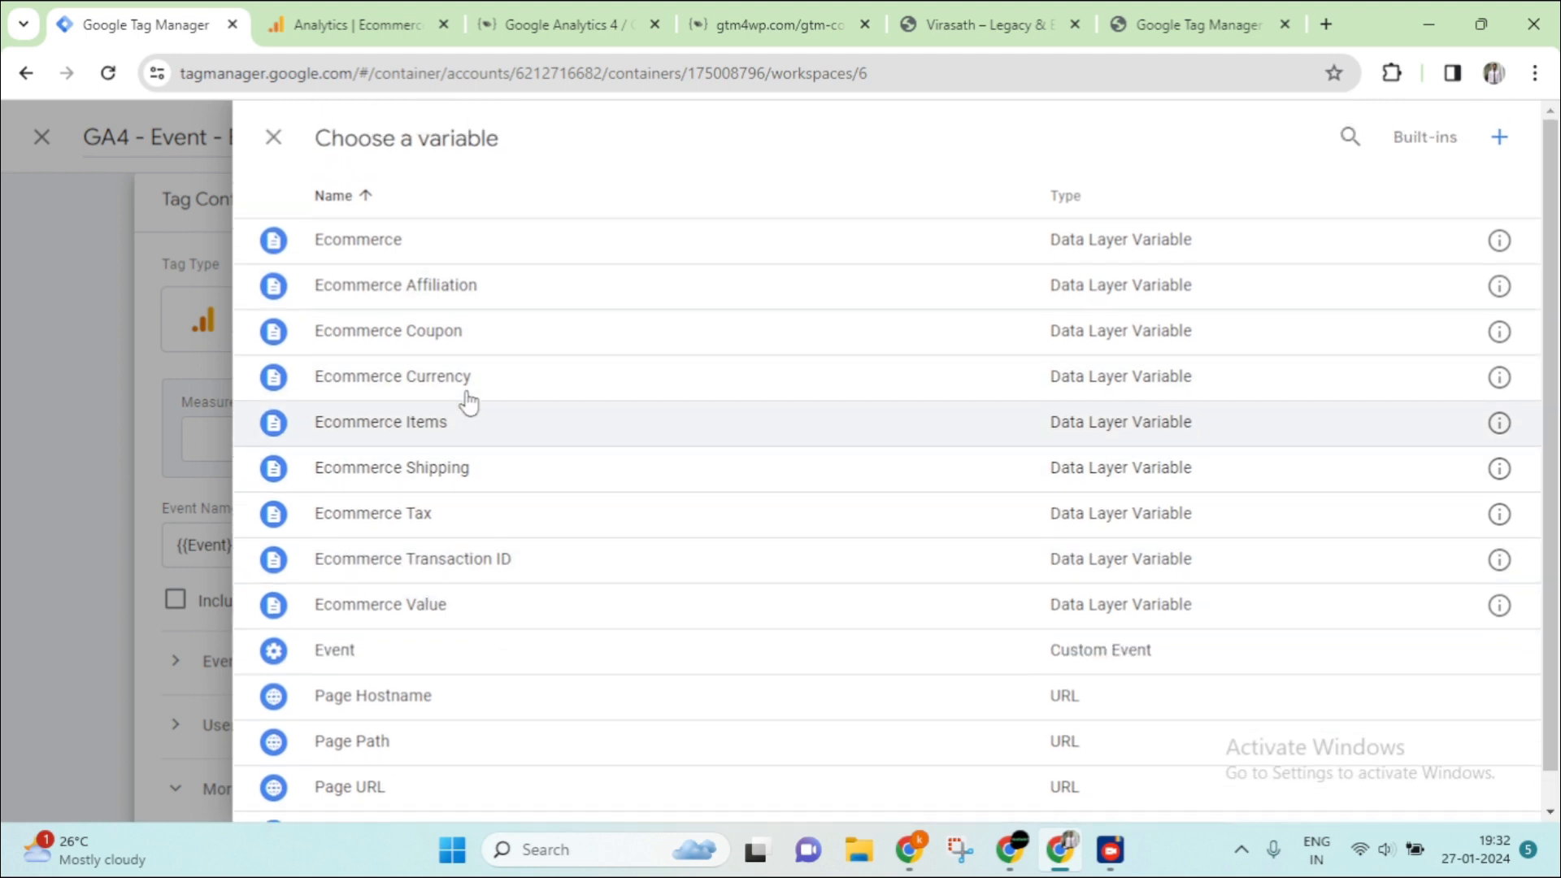
left_click(276, 146)
left_click(585, 439)
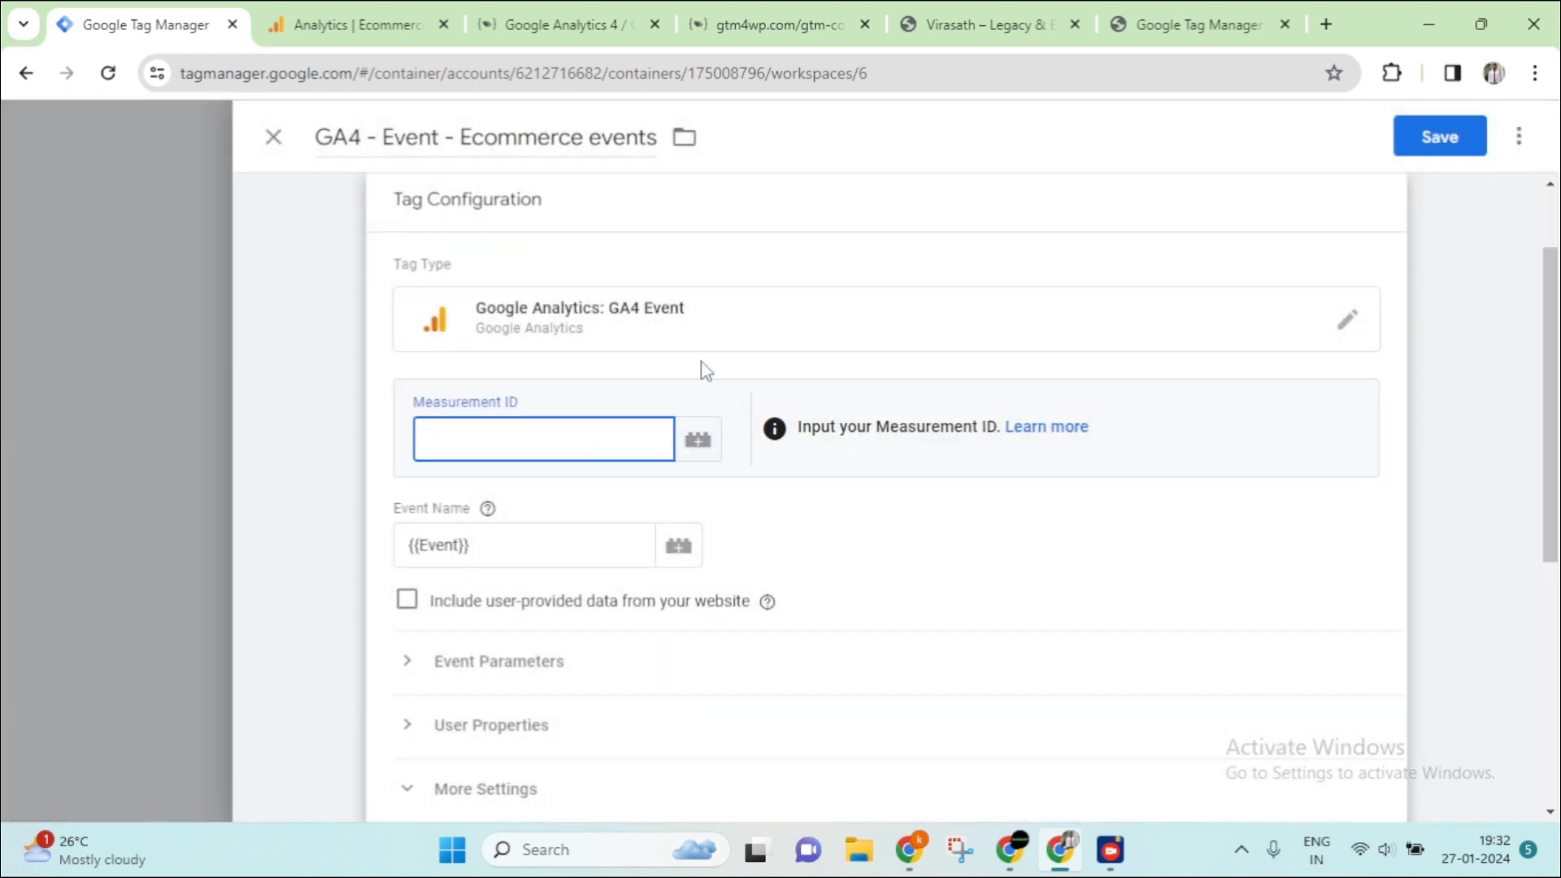
left_click(488, 508)
left_click(512, 428)
left_click(697, 443)
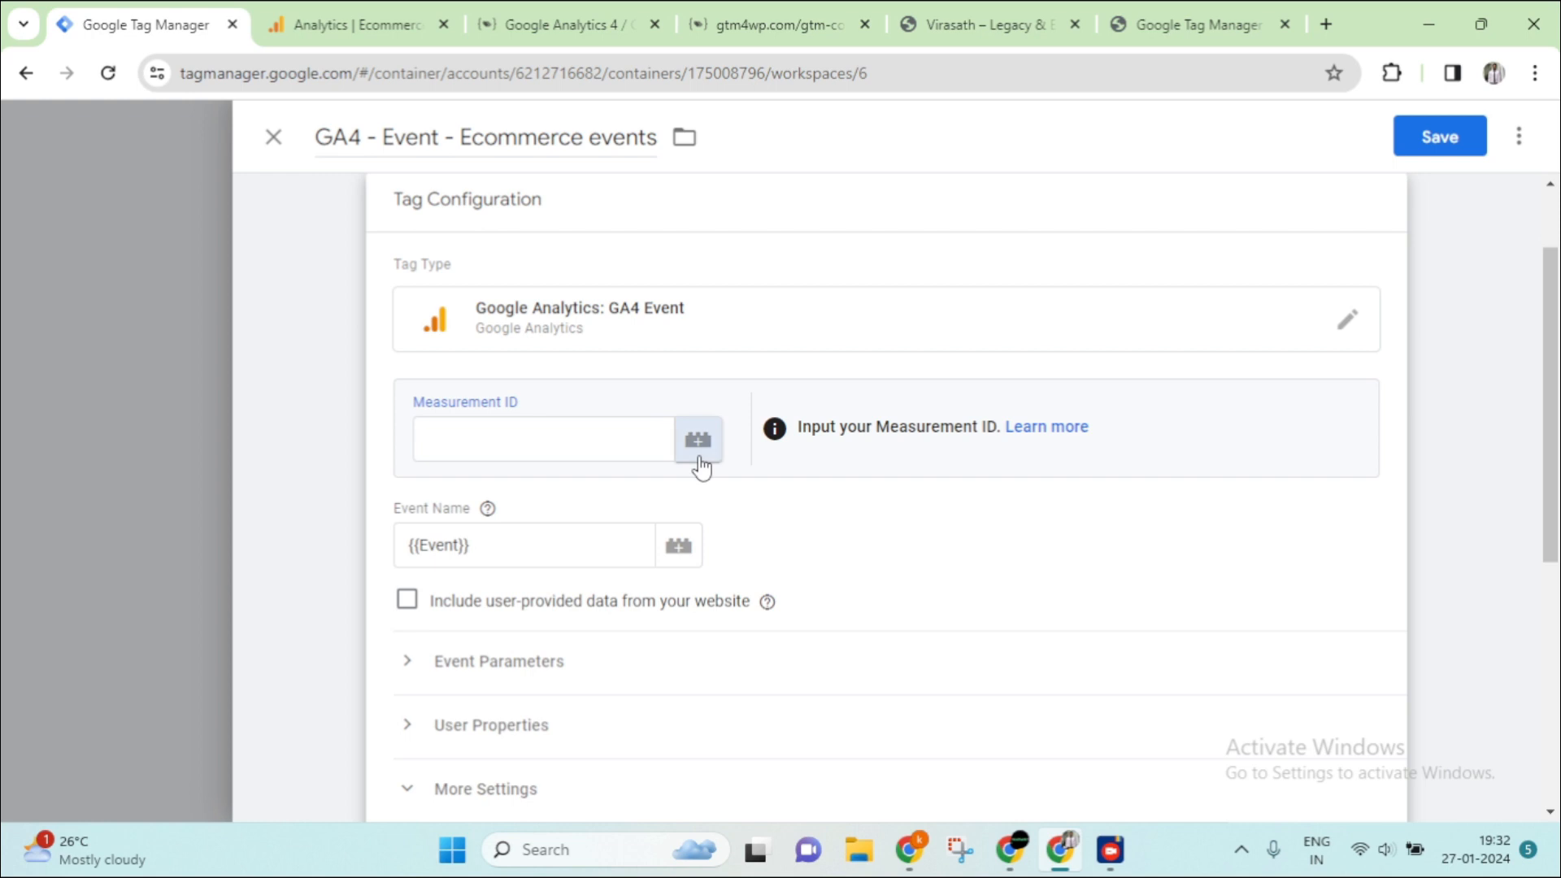
scroll(521, 455, "down", 1)
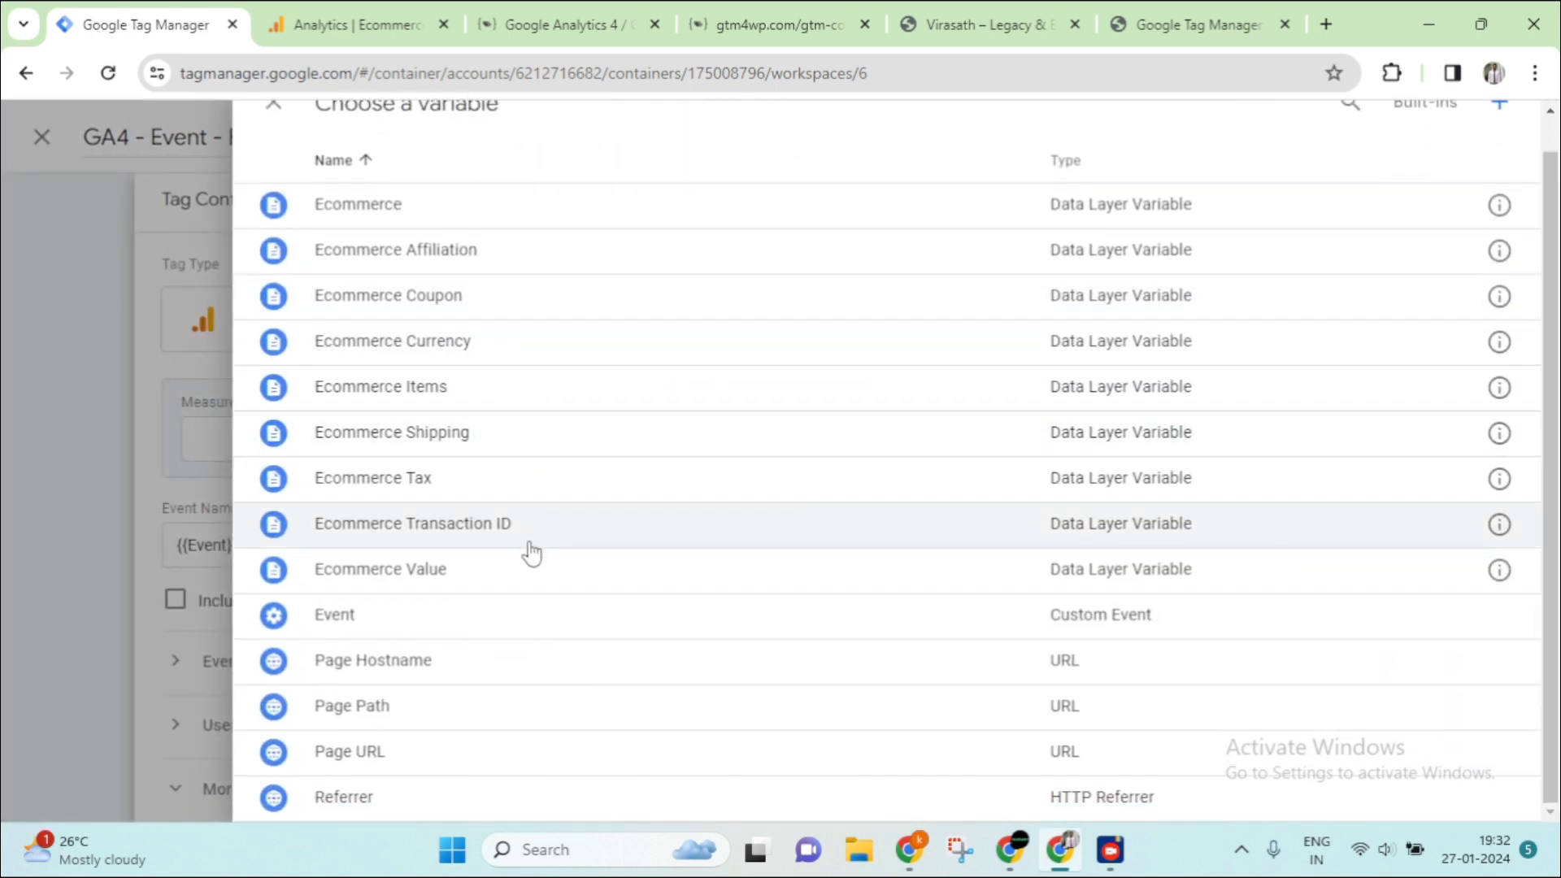
scroll(531, 536, "up", 1)
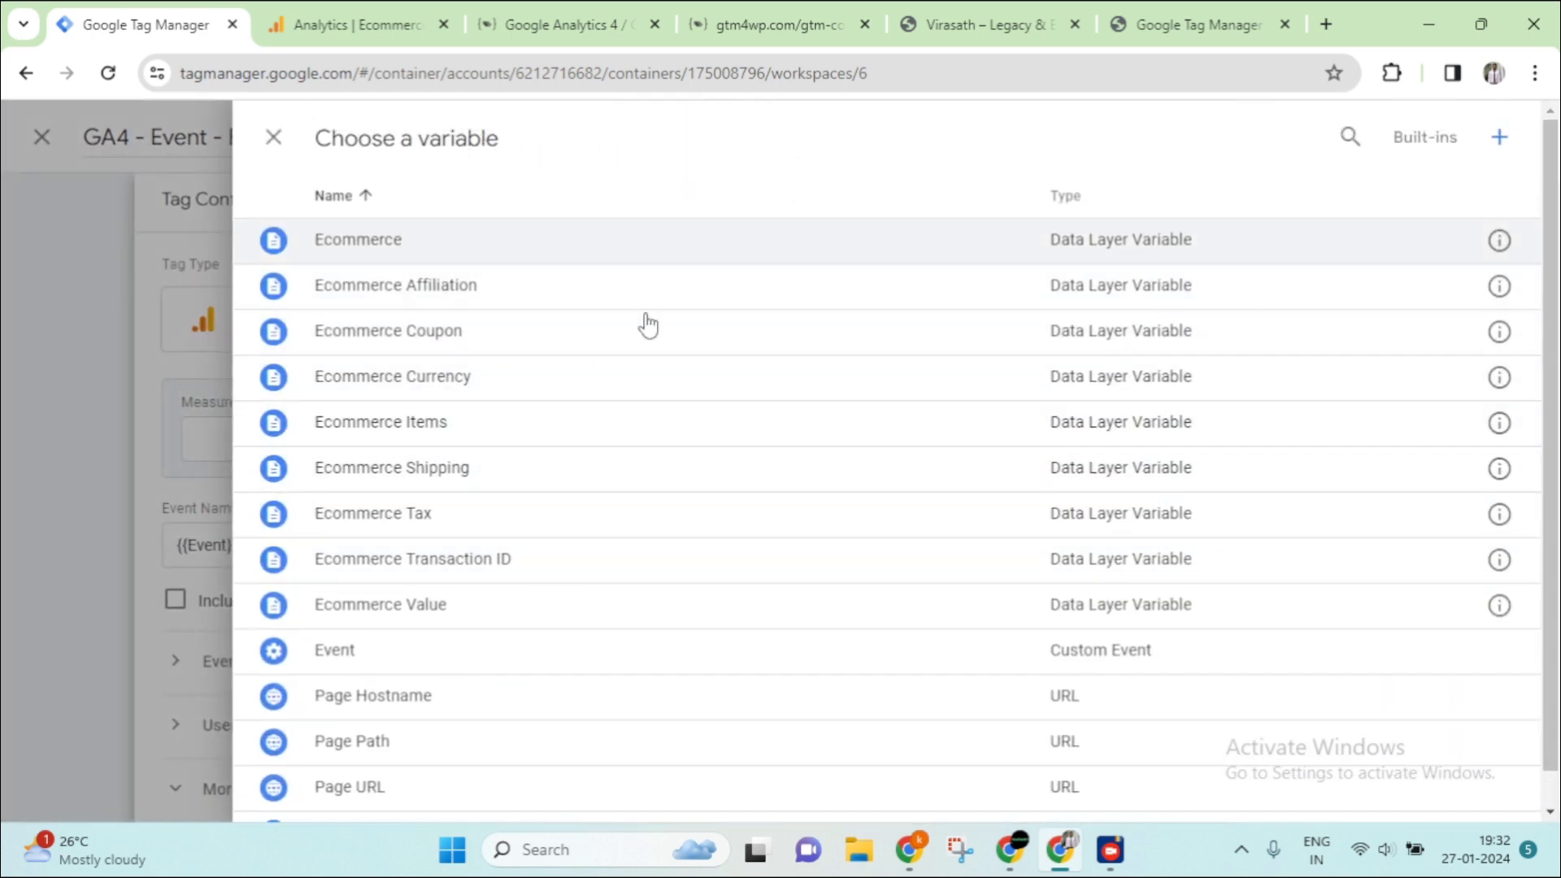
scroll(780, 414, "down", 1)
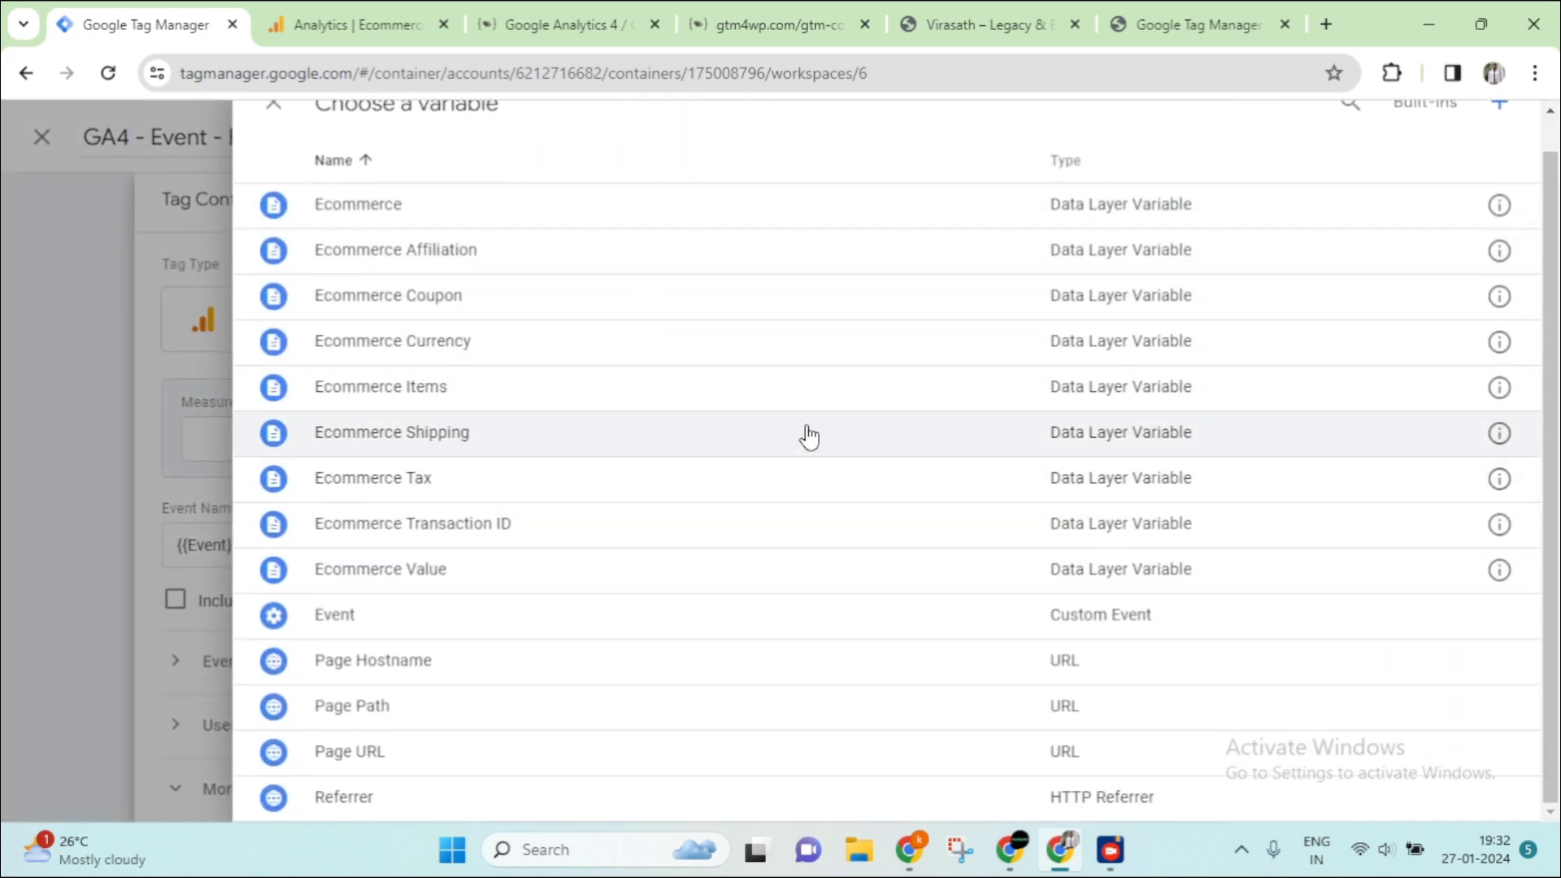
left_click(273, 104)
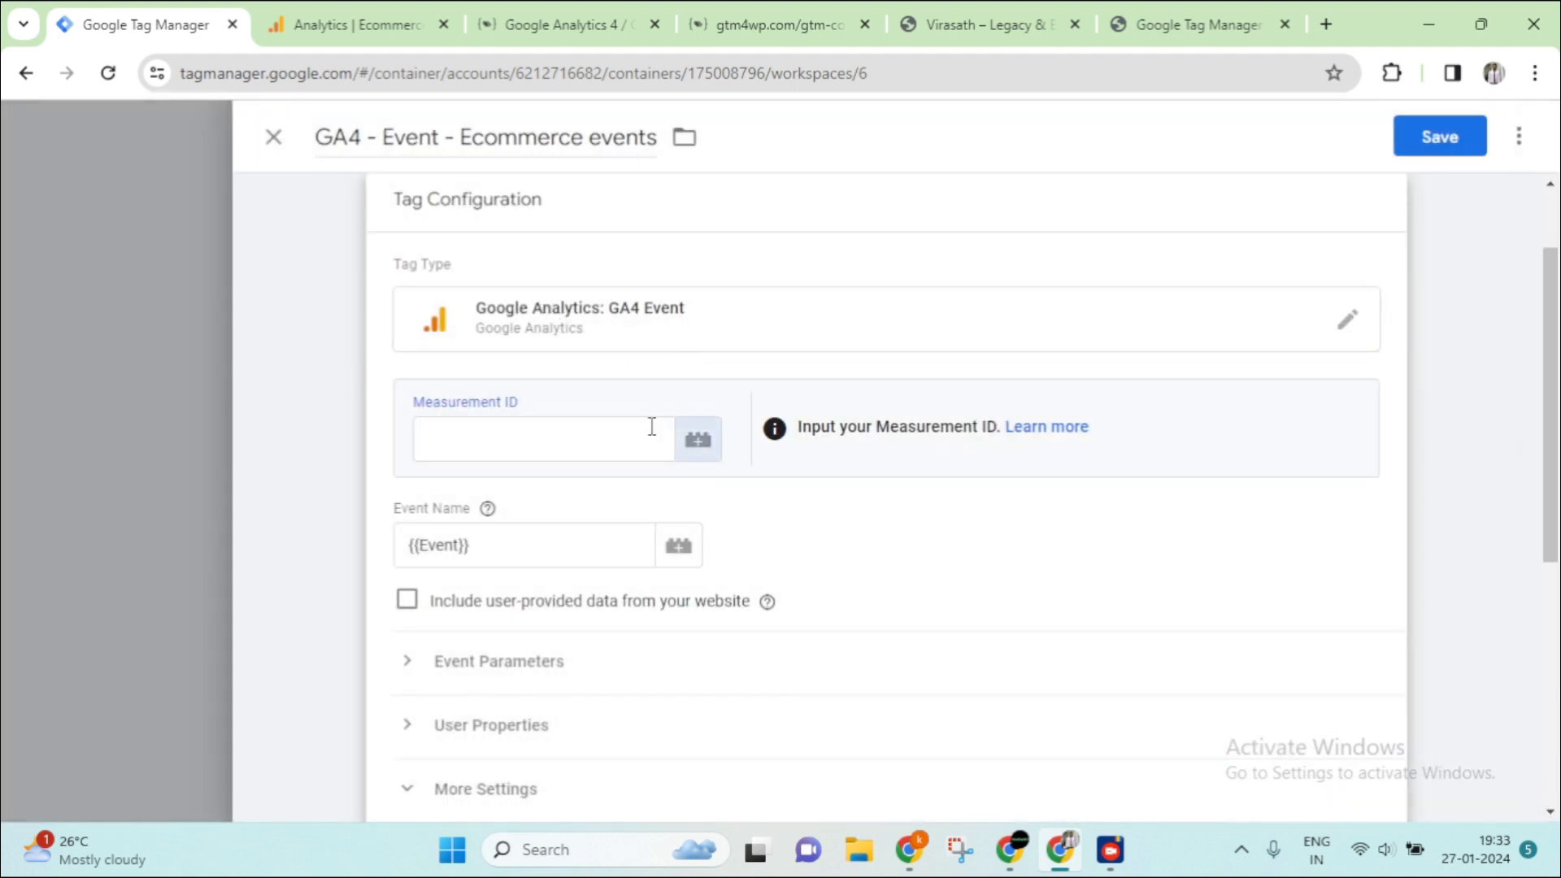
left_click(563, 437)
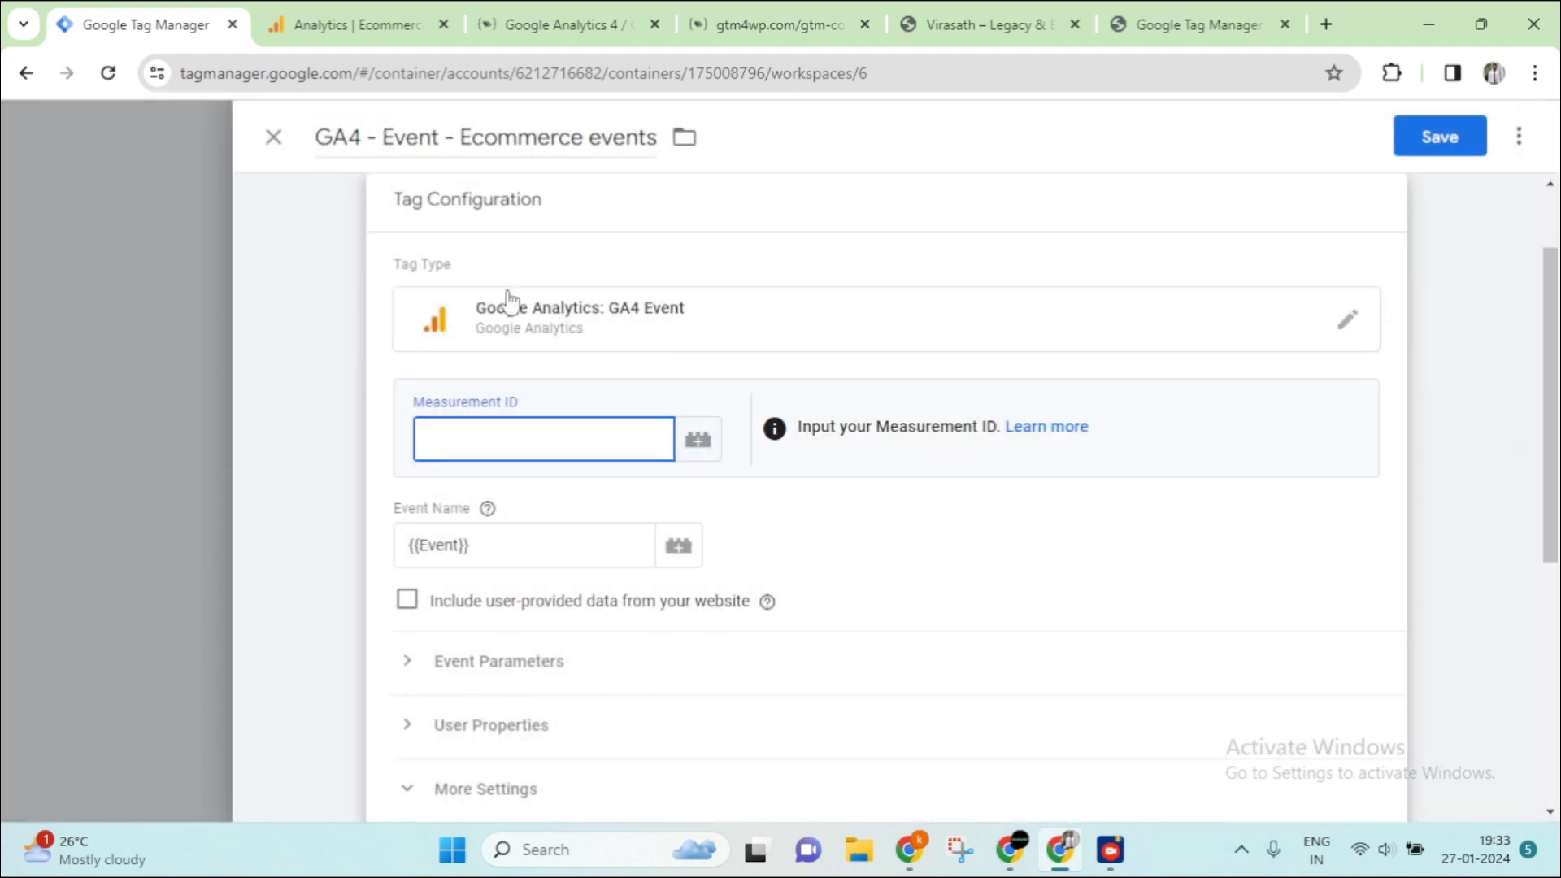
Switch to Google Analytics and copy the measurement ID from the Virasath web data stream's details in the property's admin settings
left_click(358, 25)
scroll(700, 461, "up", 10)
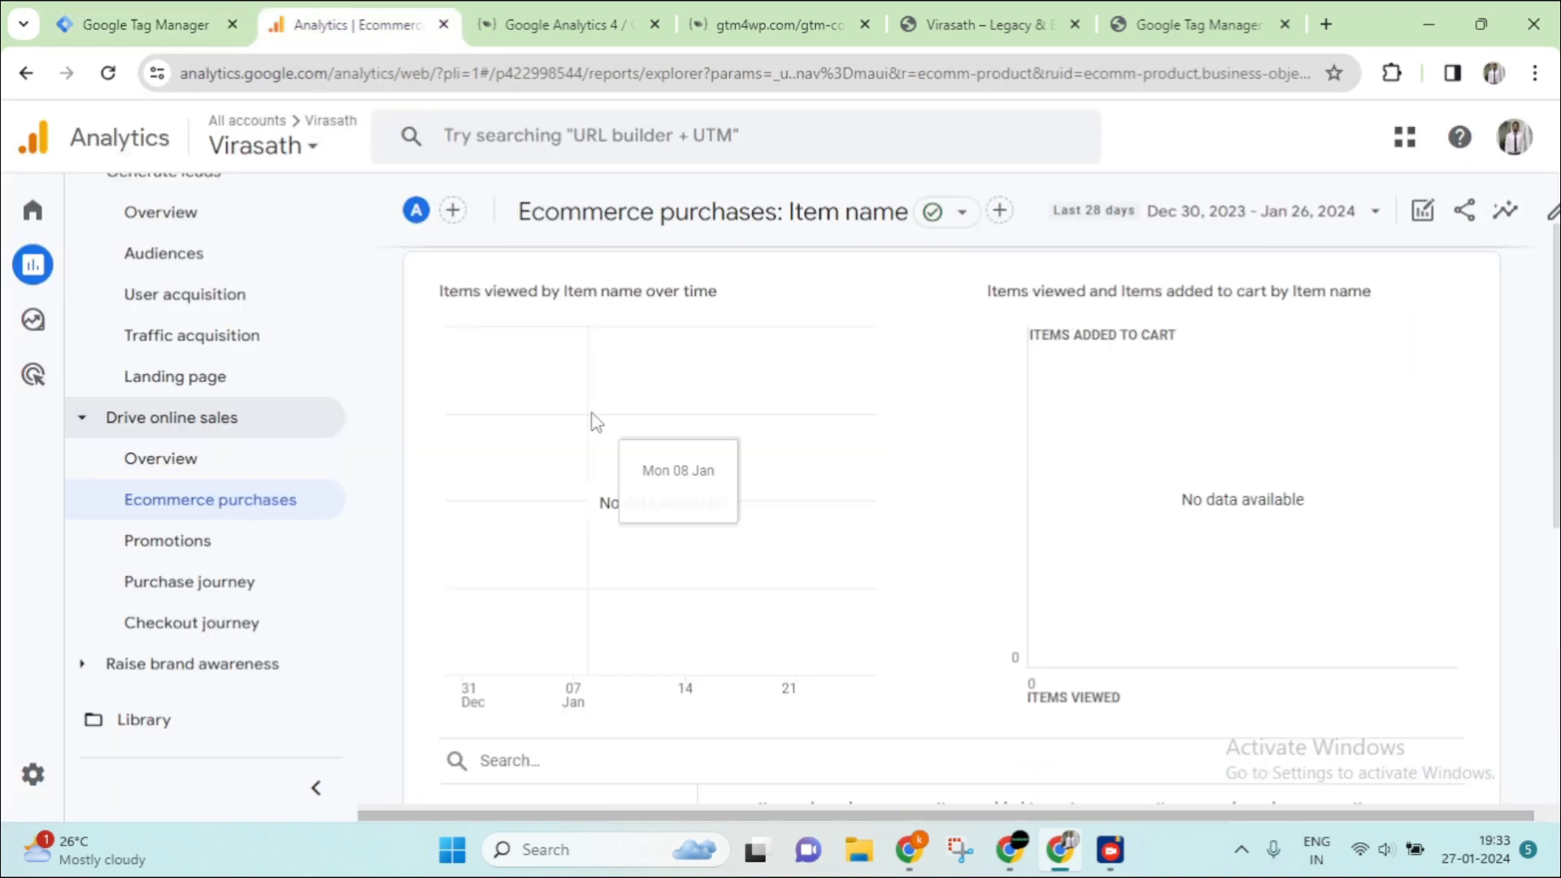
left_click(36, 782)
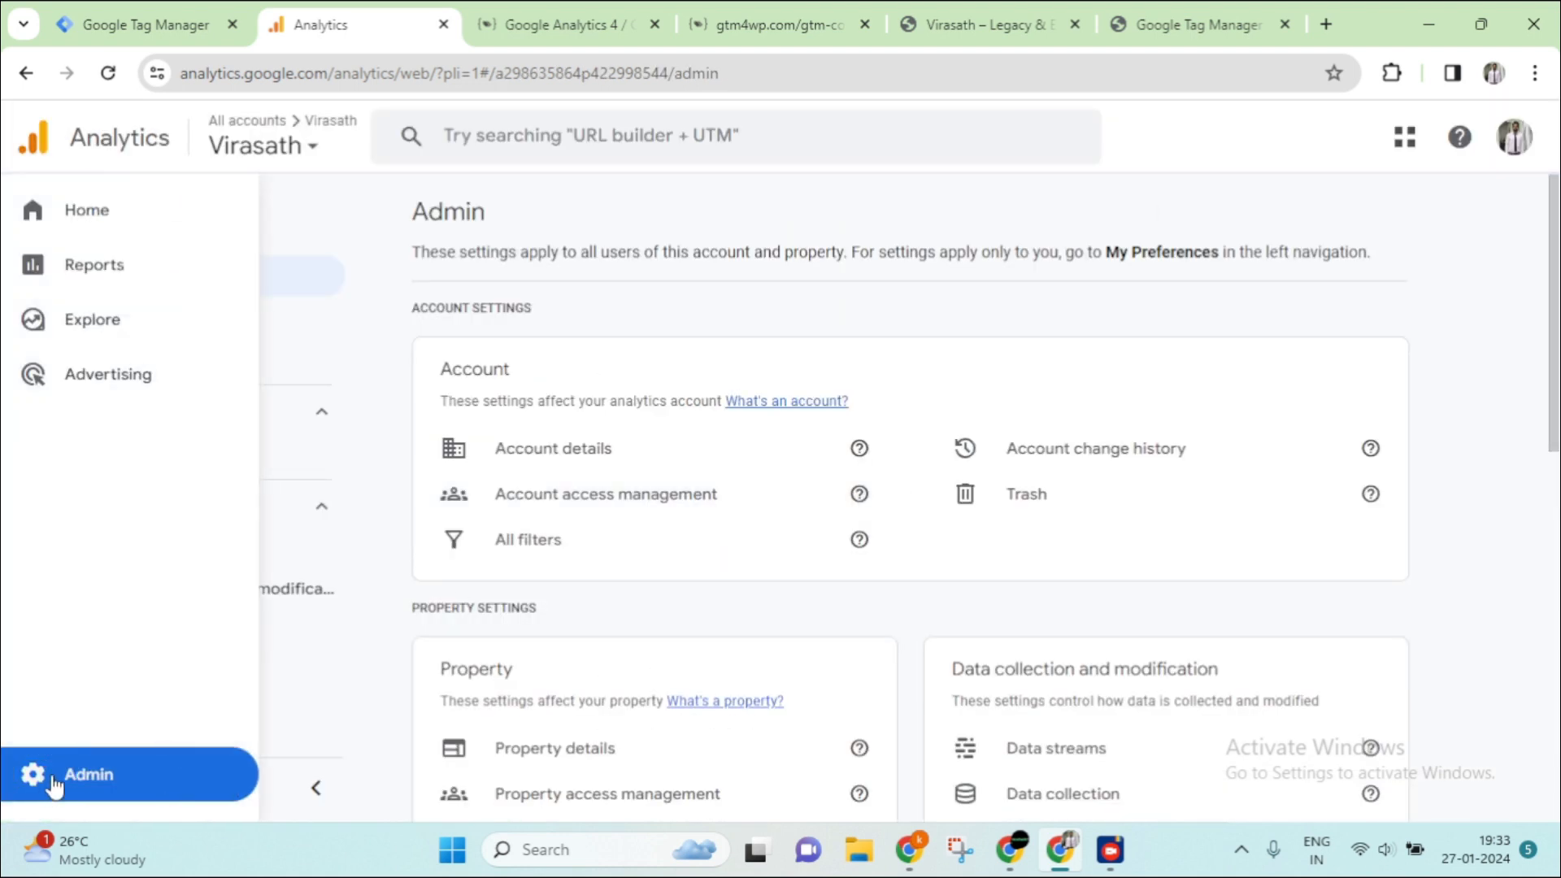
scroll(781, 435, "down", 4)
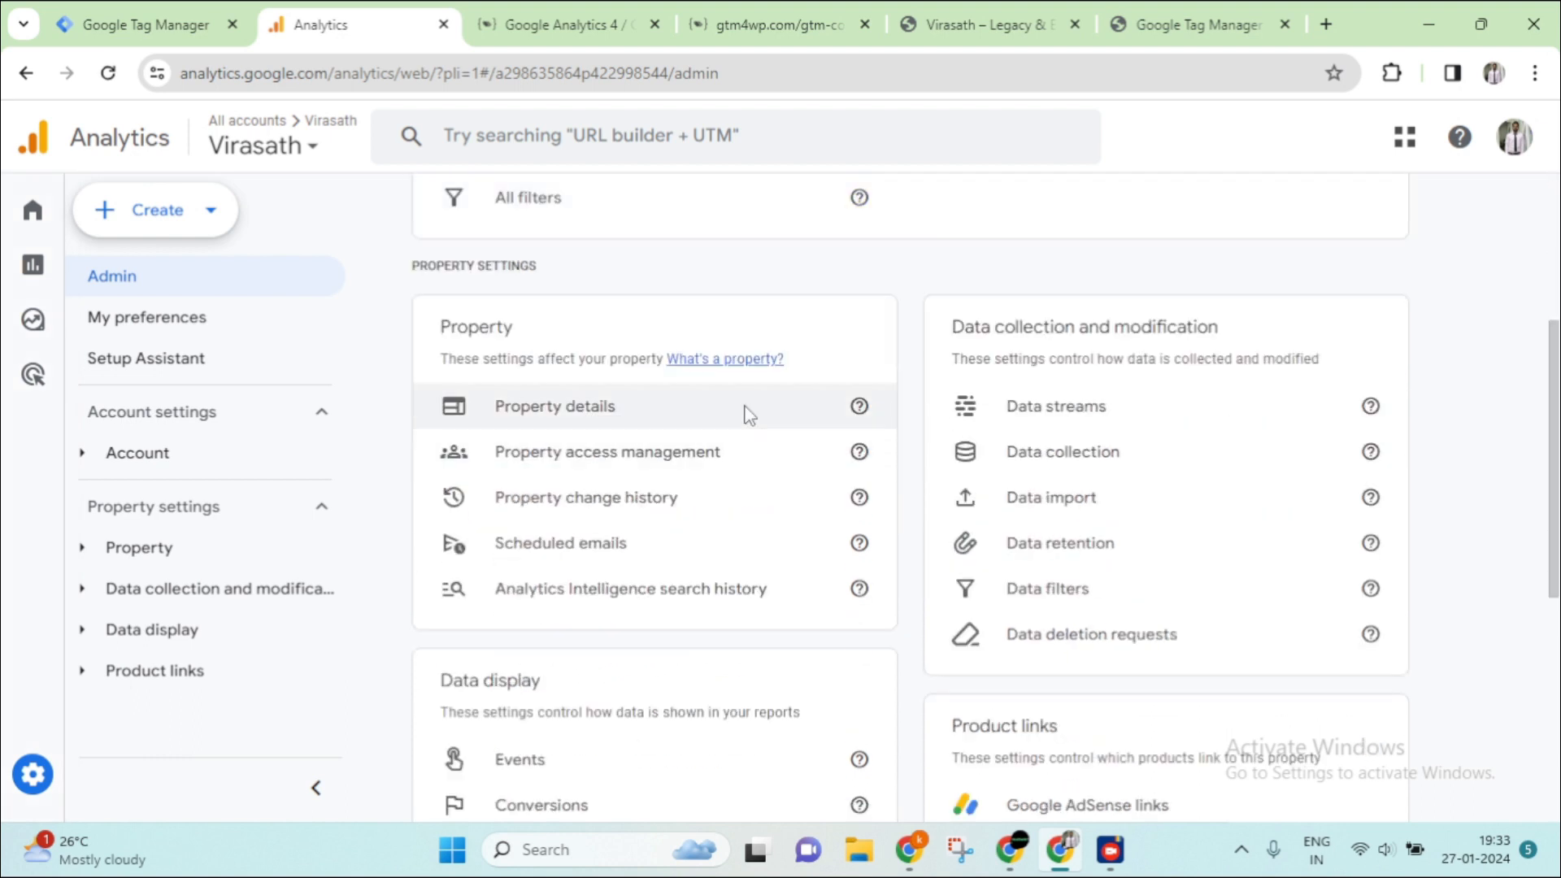
scroll(801, 429, "down", 1)
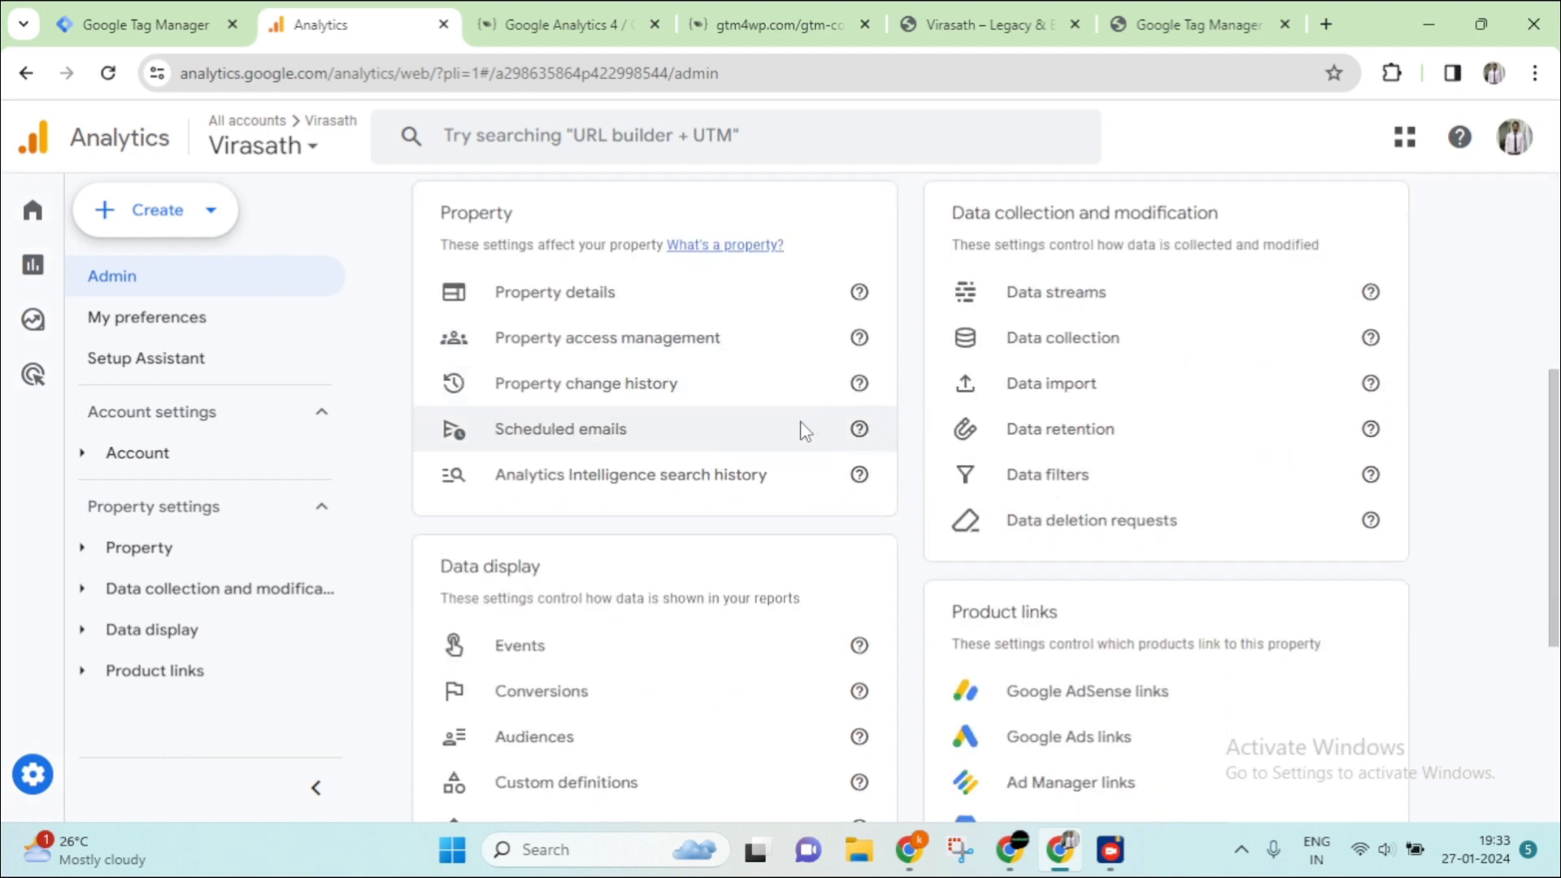
left_click(1111, 299)
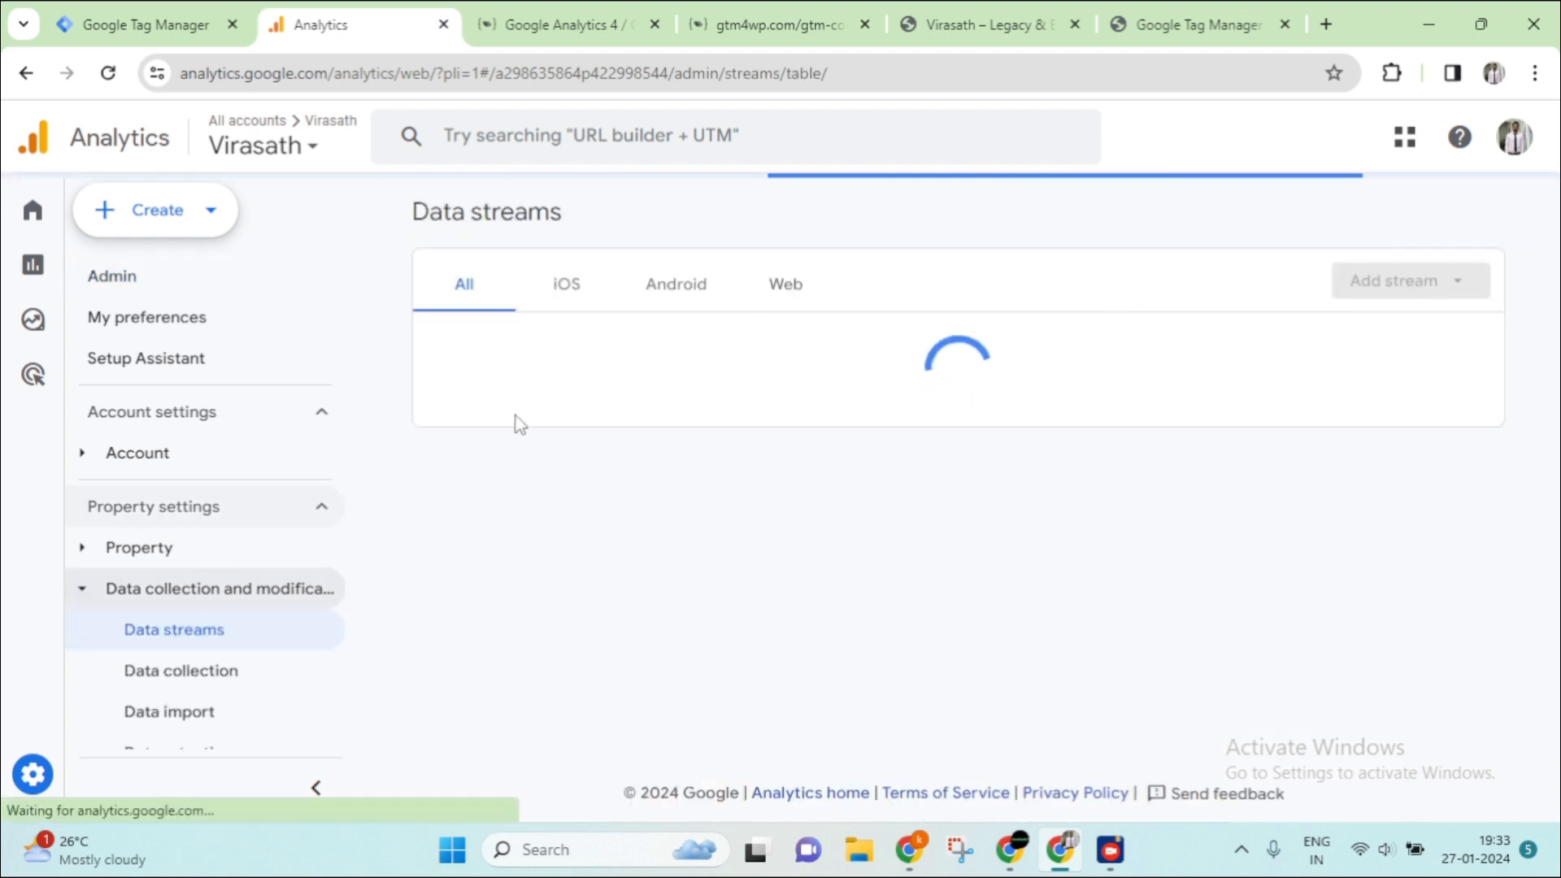
left_click(665, 365)
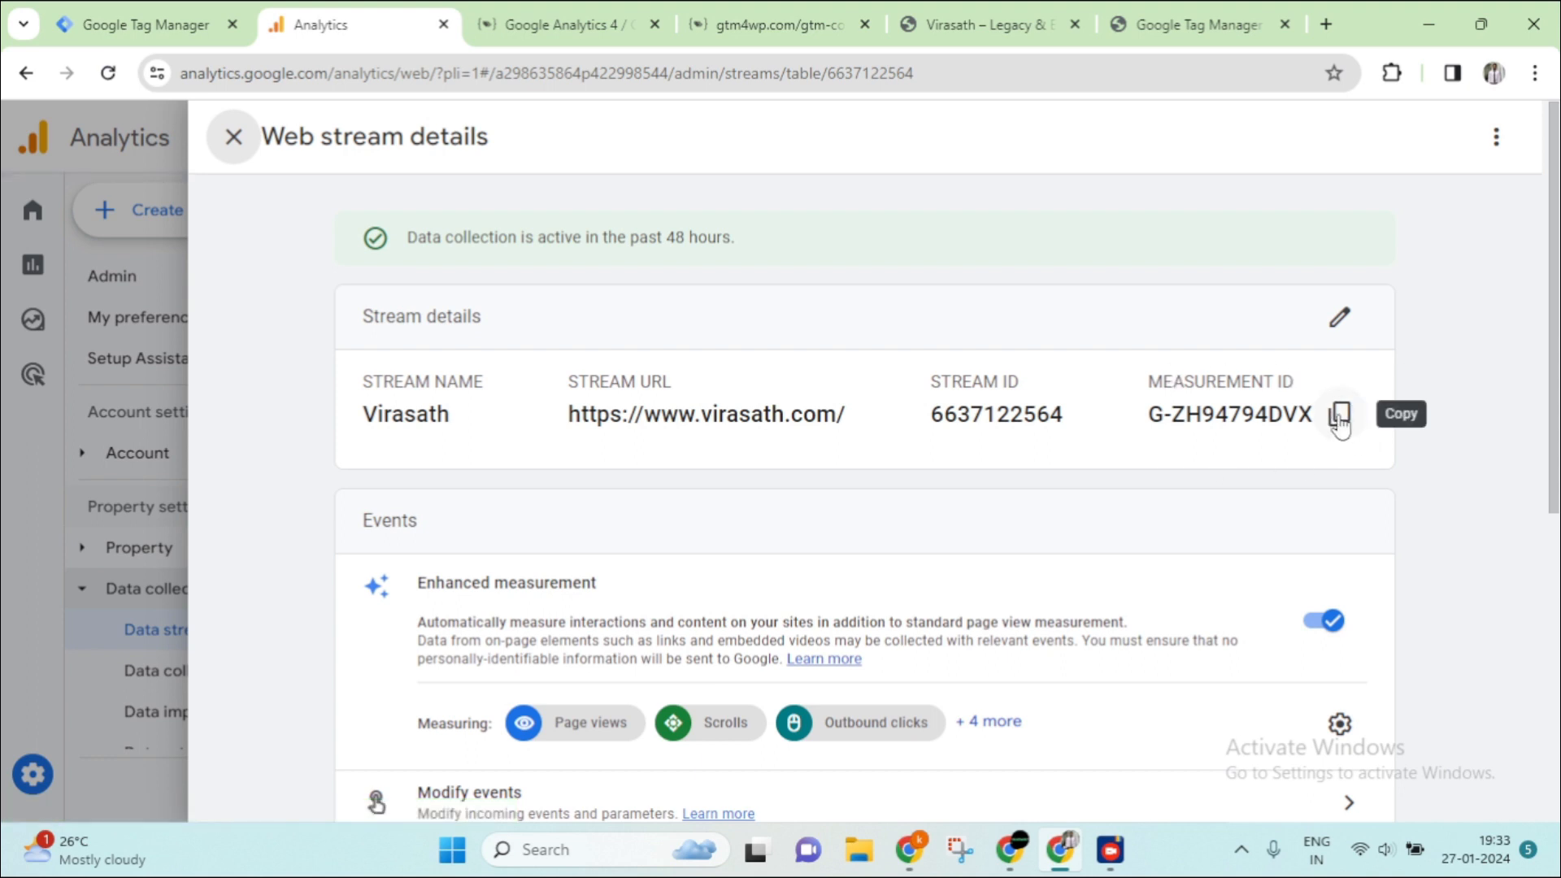
left_click(1337, 418)
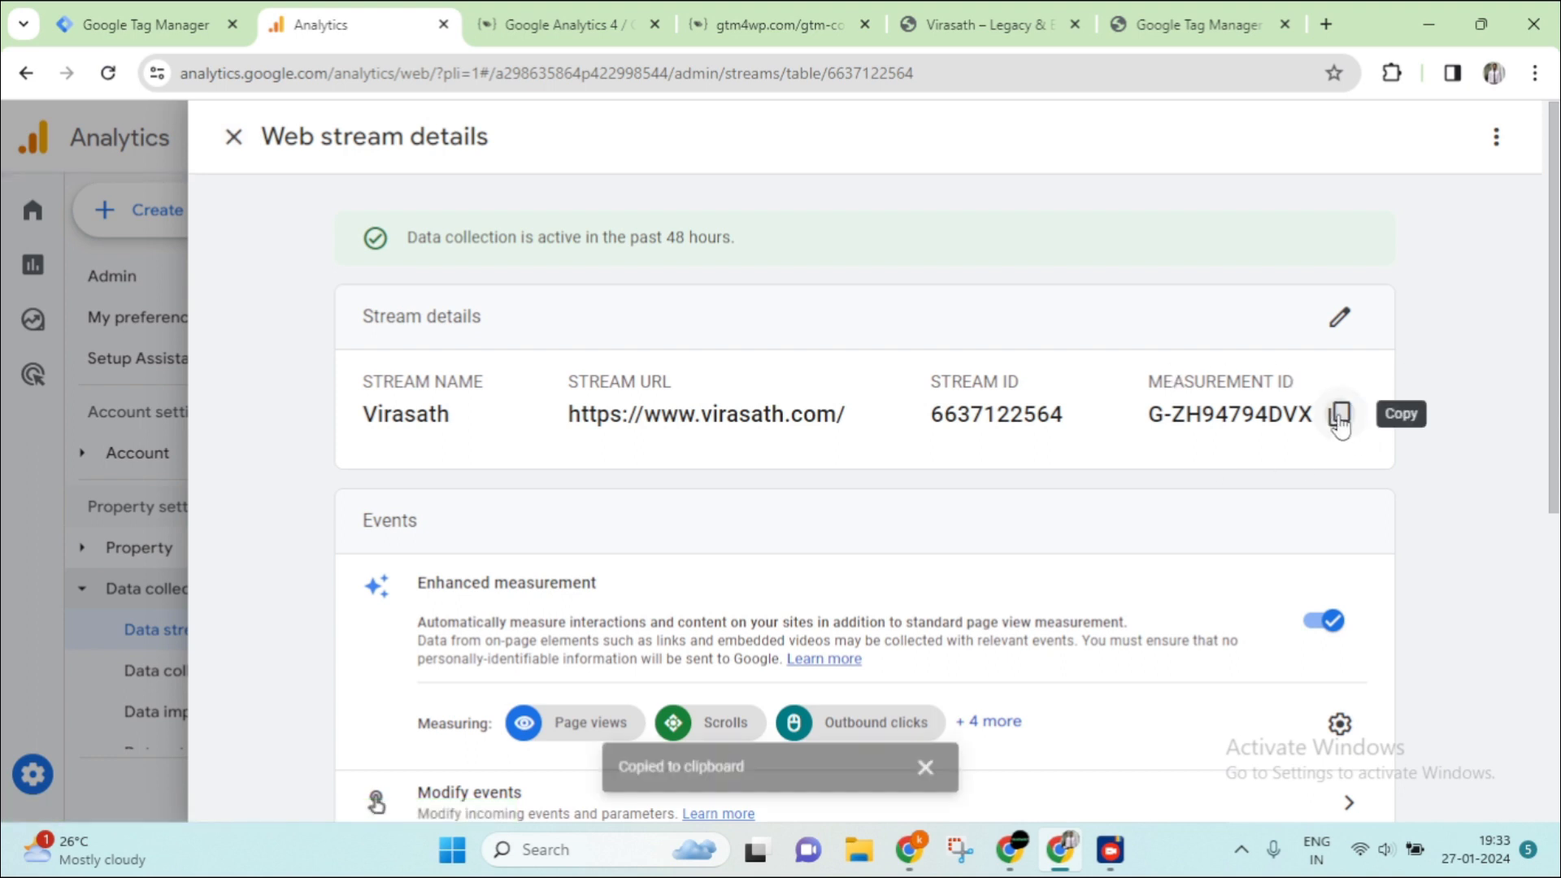
Back in Google Tag Manager, paste the copied measurement ID into the GA4 ecommerce event tag, check its ecommerce and trigger settings, and save it
left_click(179, 34)
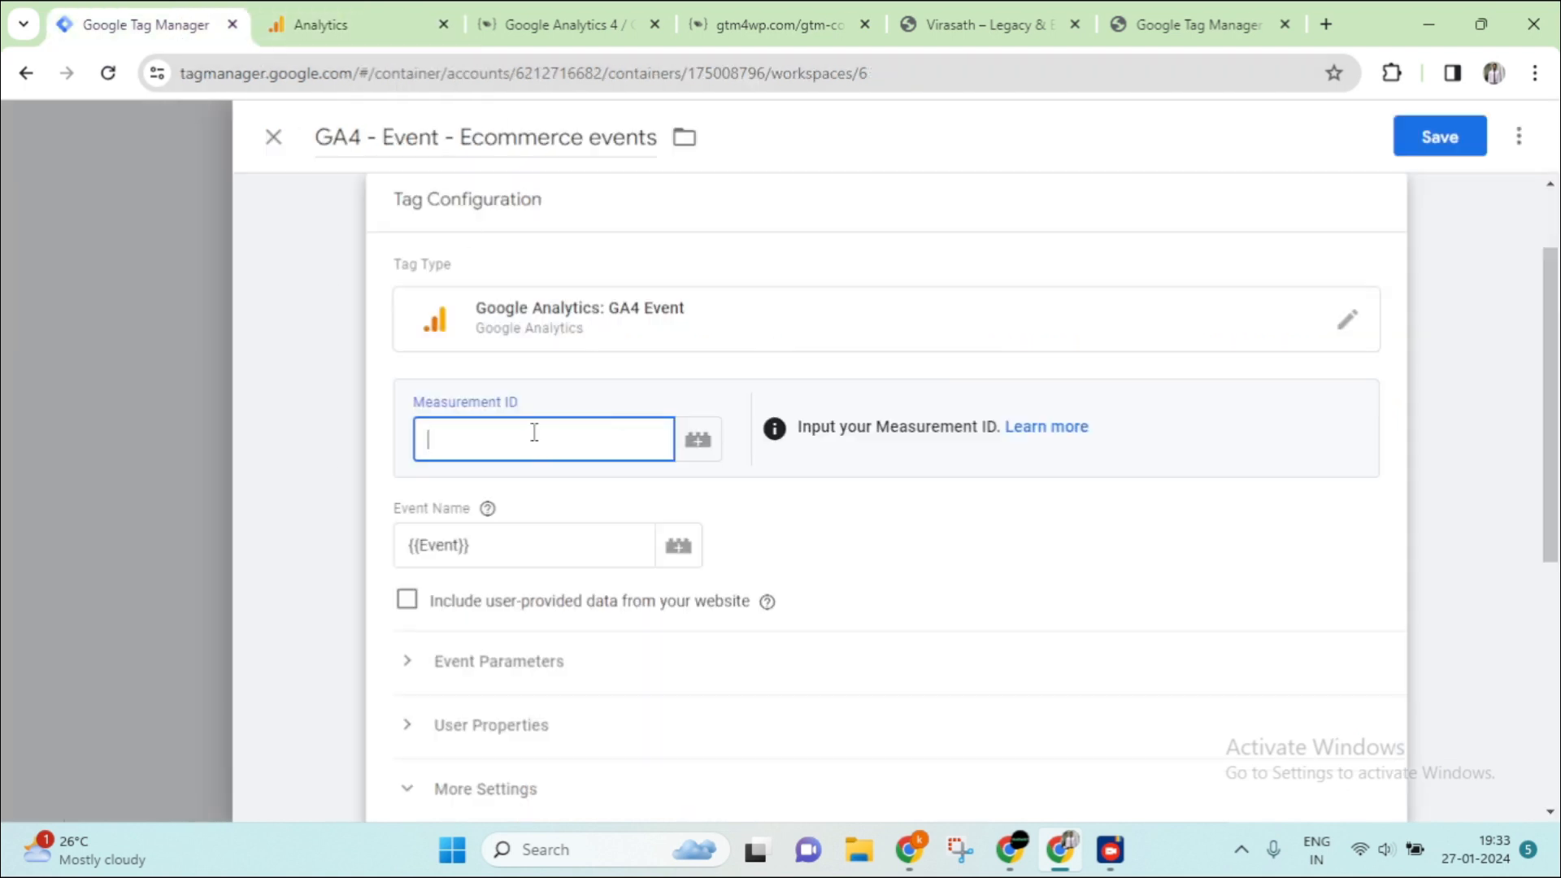
key("ctrl+v")
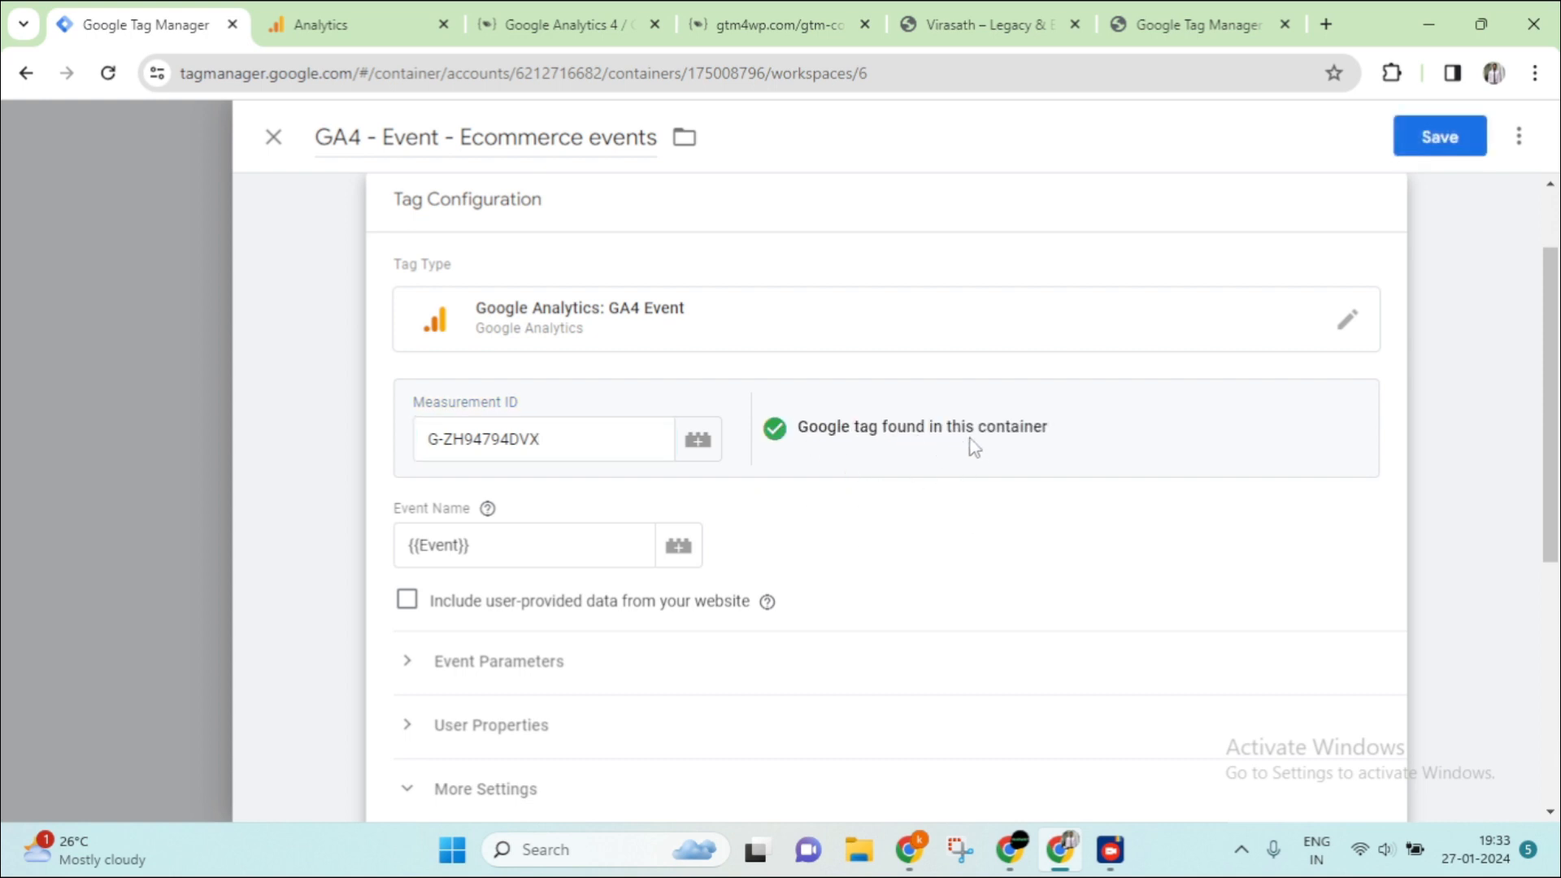
scroll(944, 562, "down", 5)
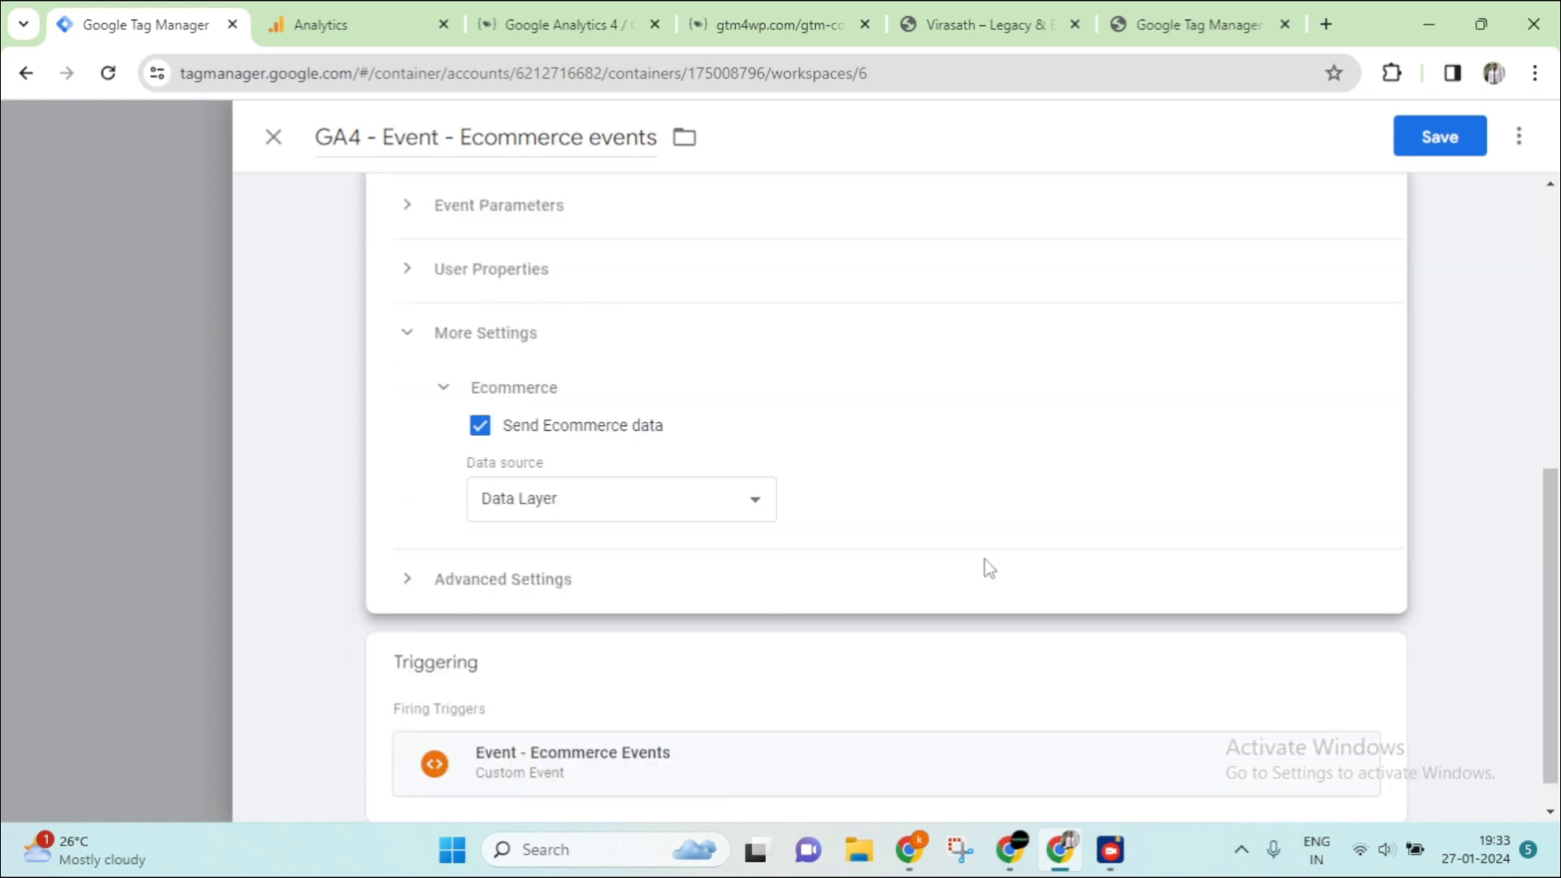
scroll(983, 564, "down", 1)
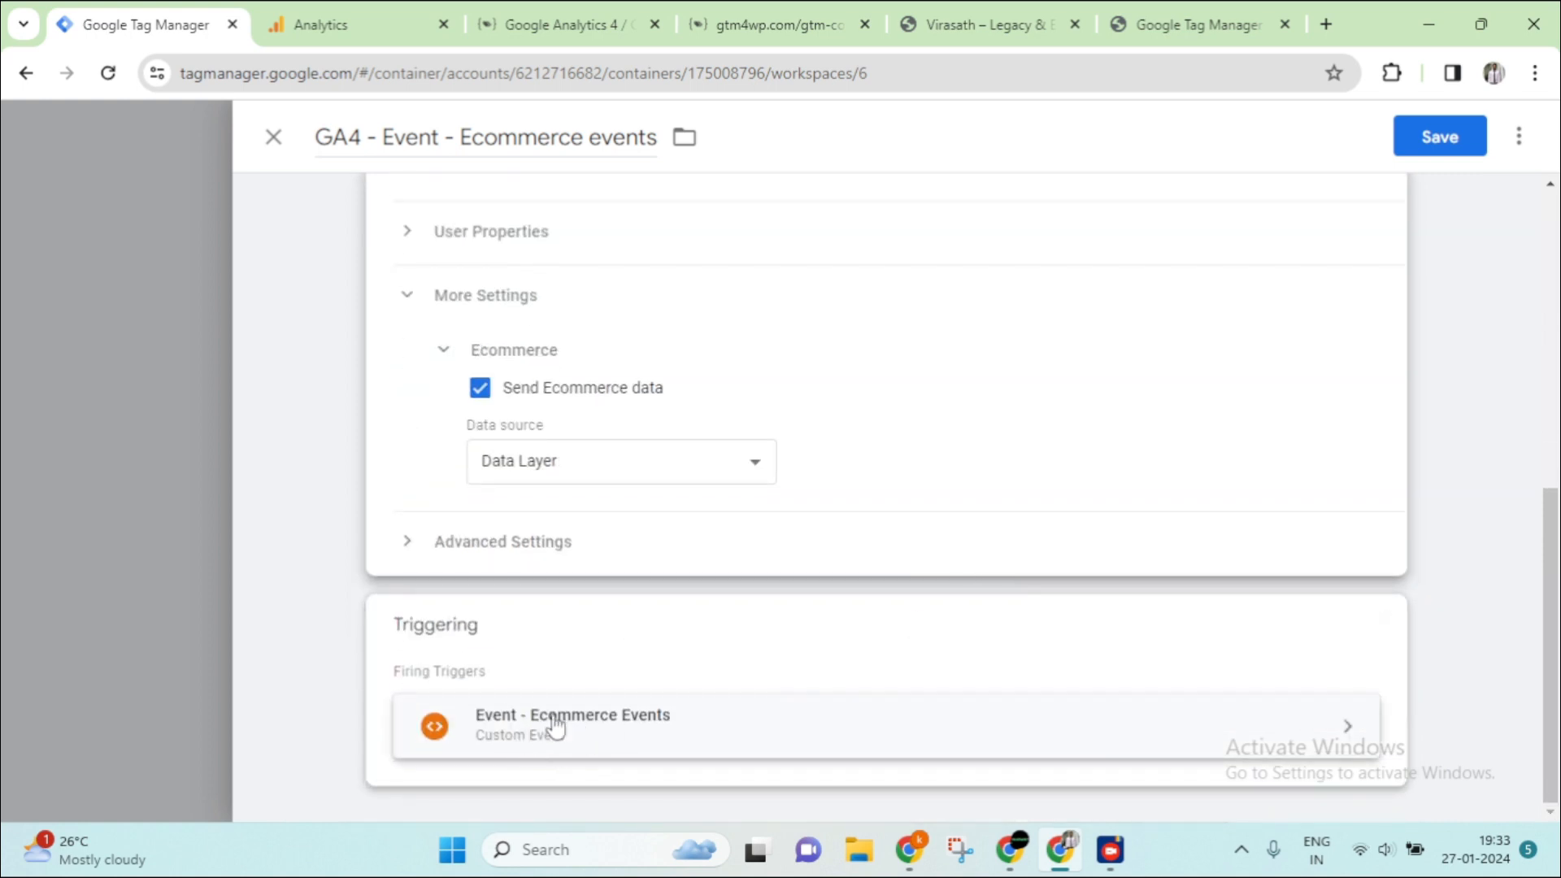
scroll(540, 735, "up", 5)
scroll(674, 491, "up", 2)
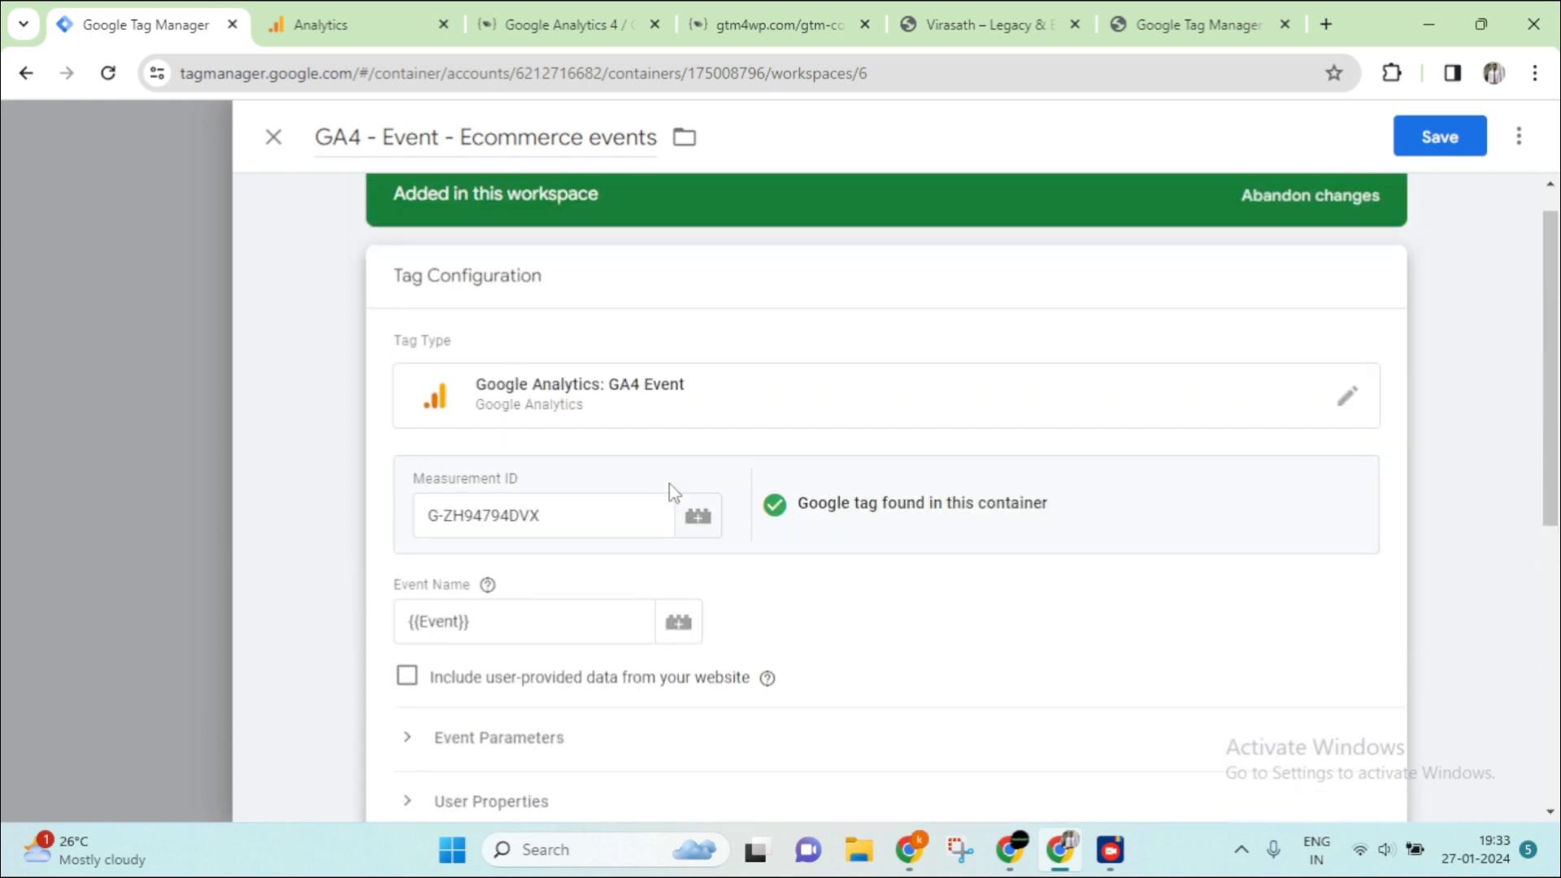
left_click(1459, 143)
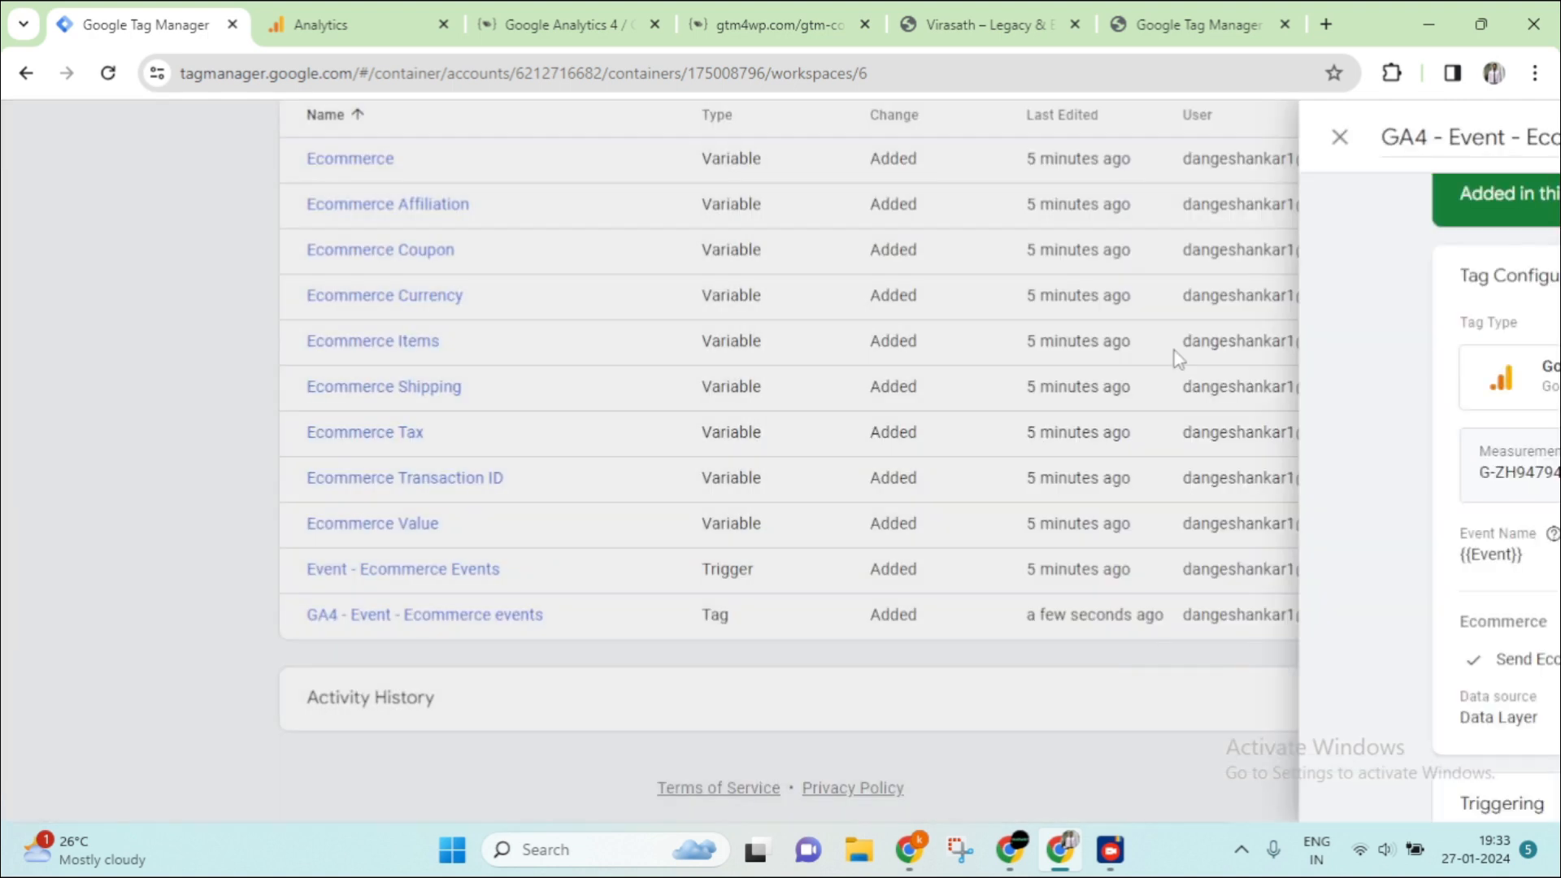
Start submitting the workspace changes as a published version and name the version "Enhanced Ecommerce Tracking"
scroll(1187, 461, "up", 6)
scroll(1206, 457, "up", 1)
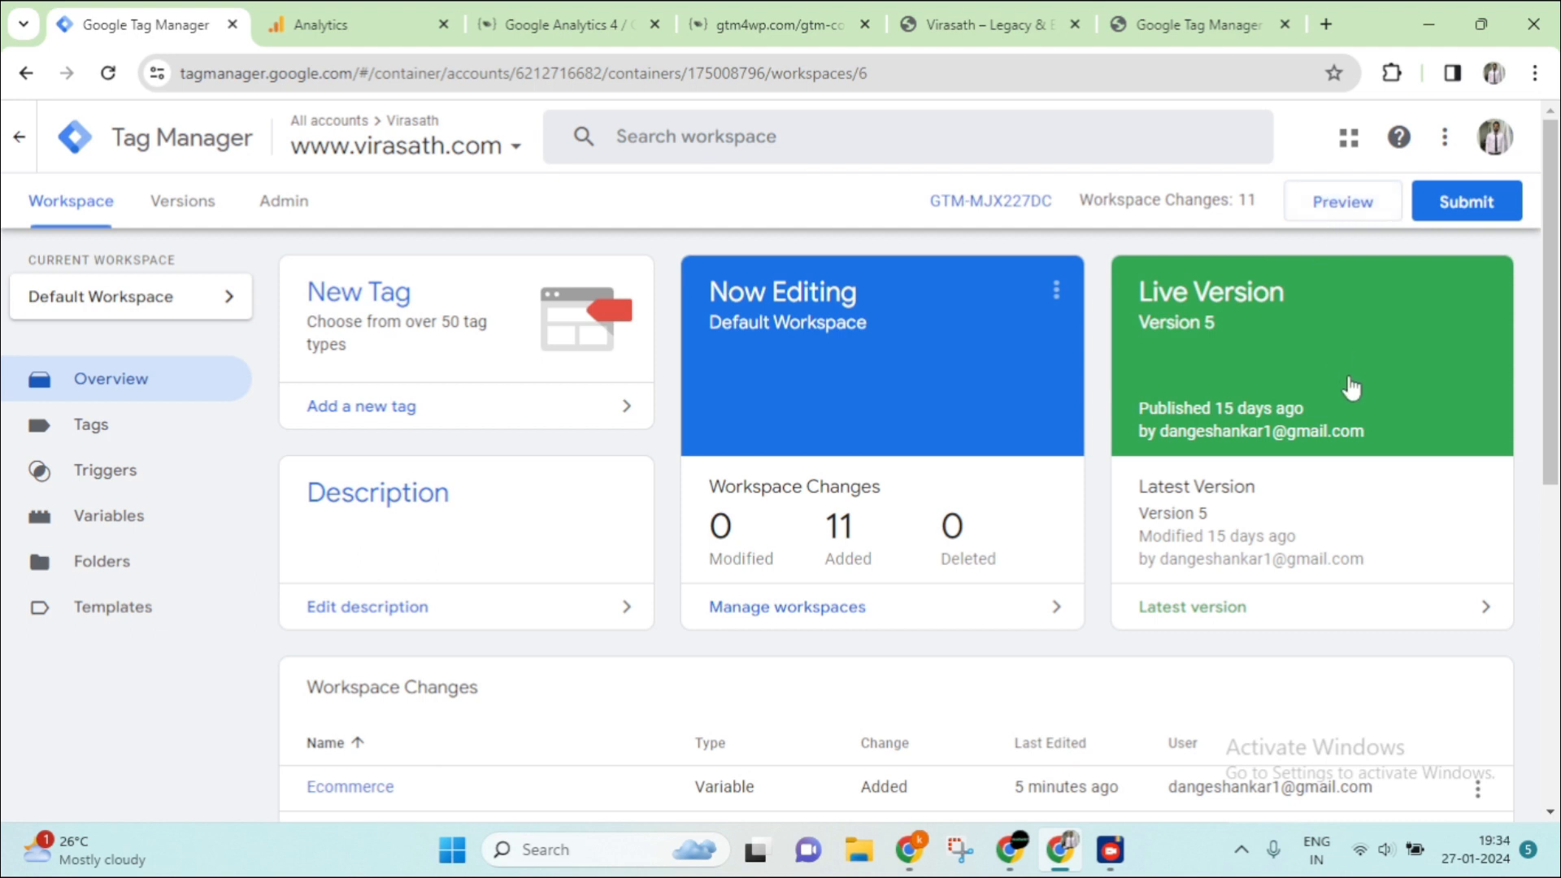
scroll(1349, 384, "down", 7)
scroll(1353, 380, "up", 7)
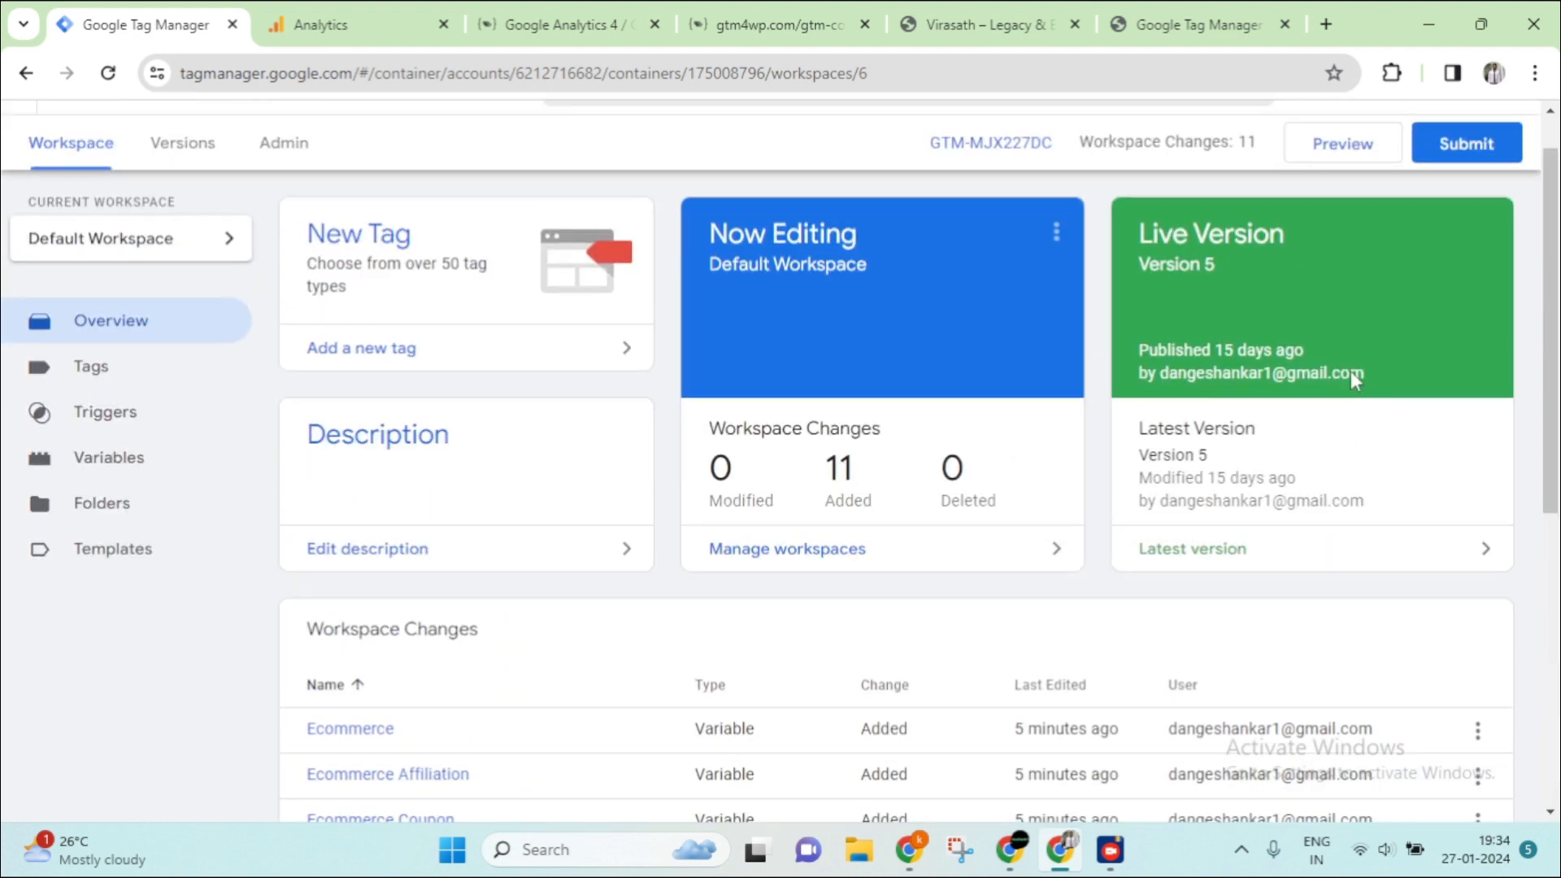
scroll(1131, 651, "up", 1)
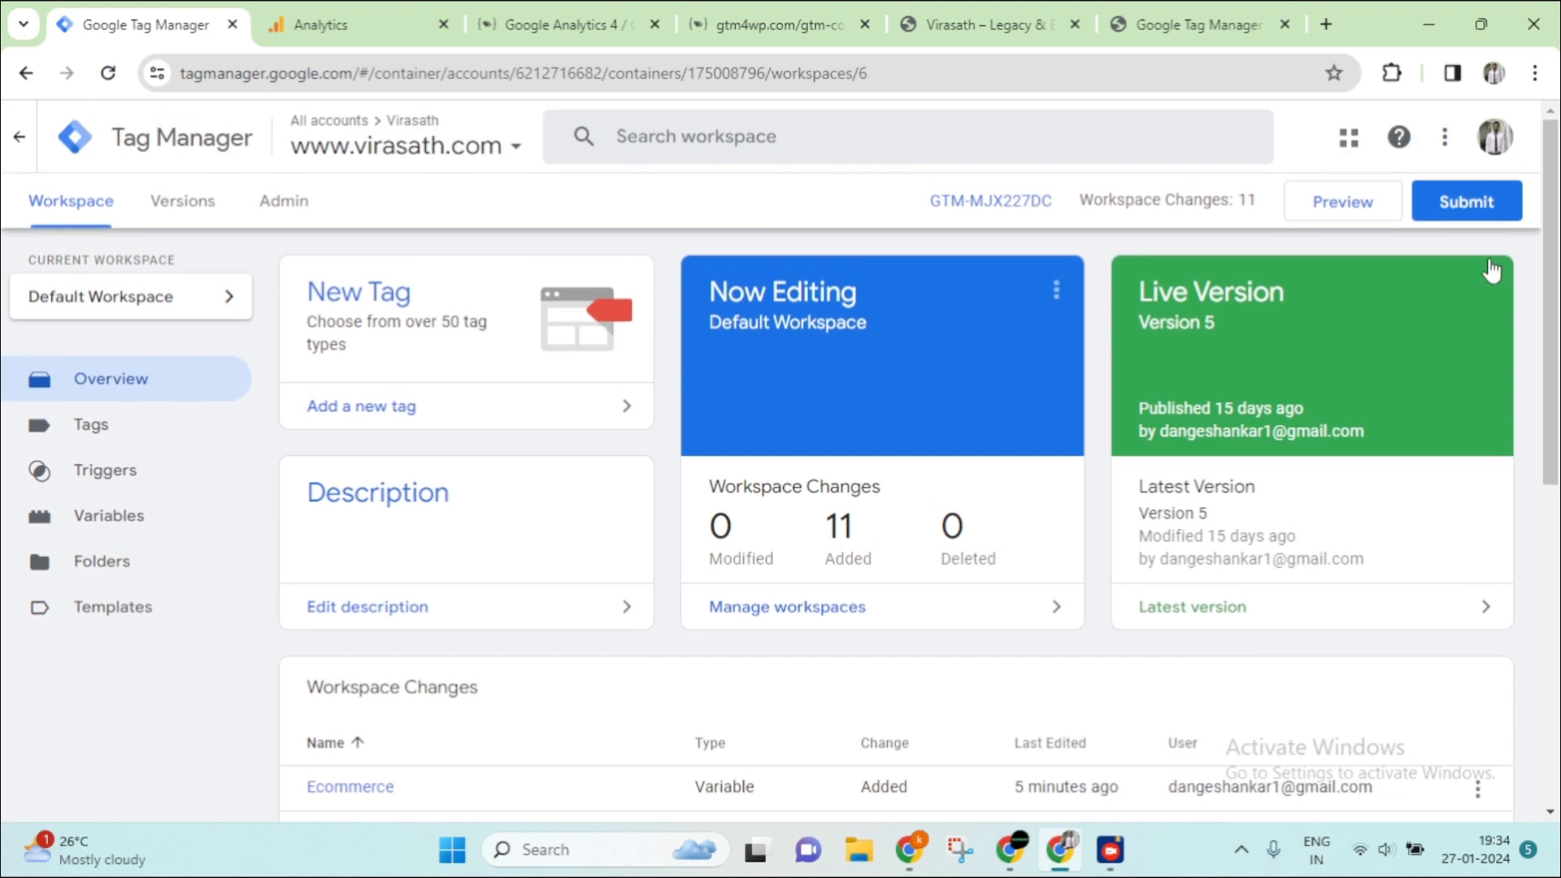
left_click(1475, 210)
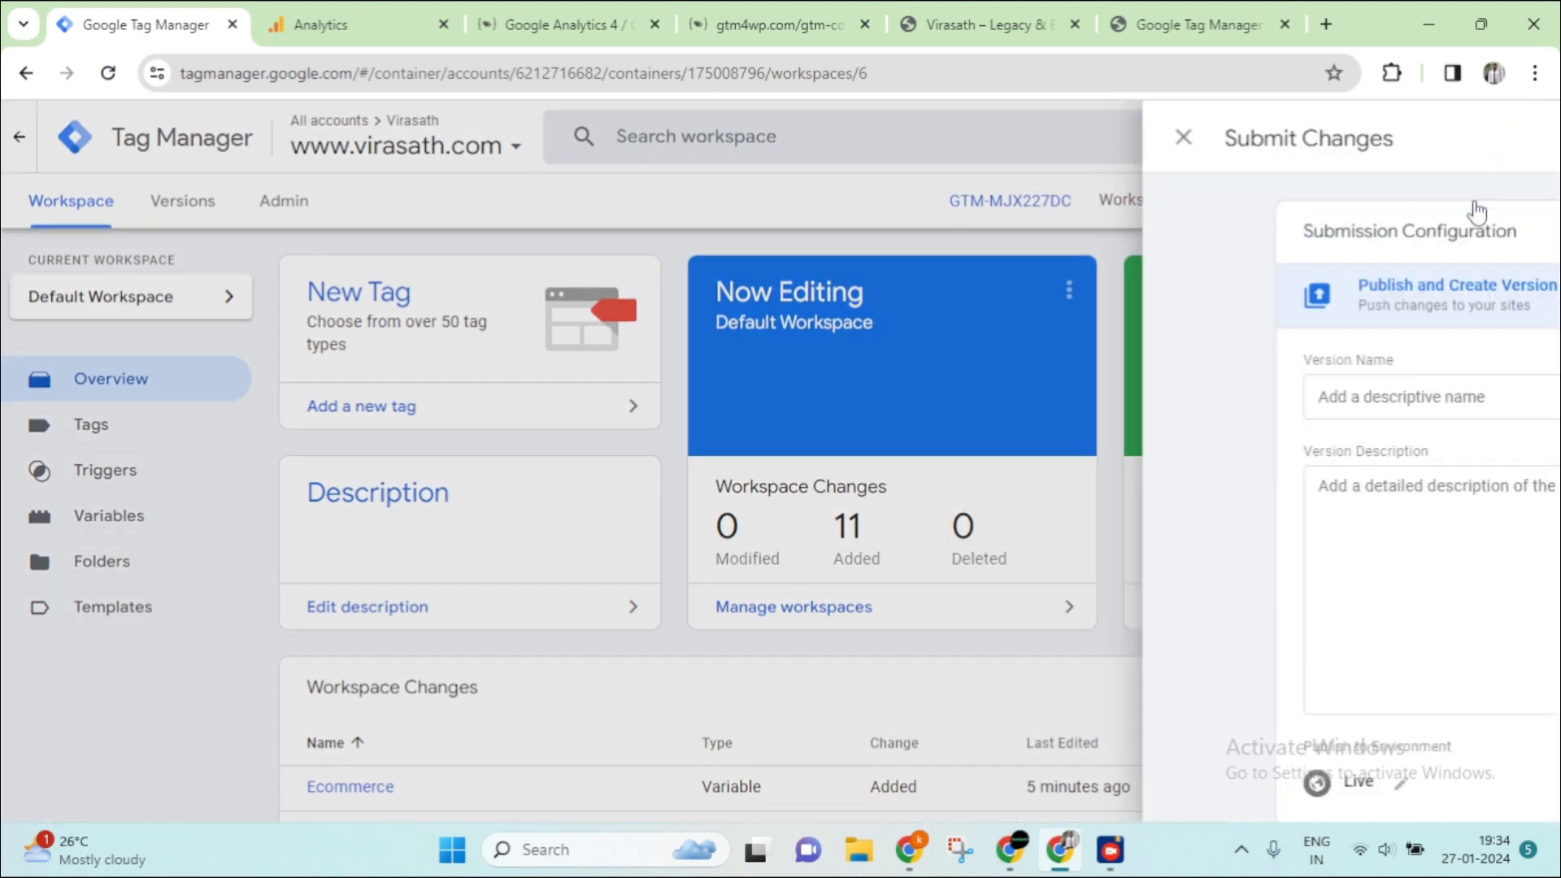
left_click(586, 401)
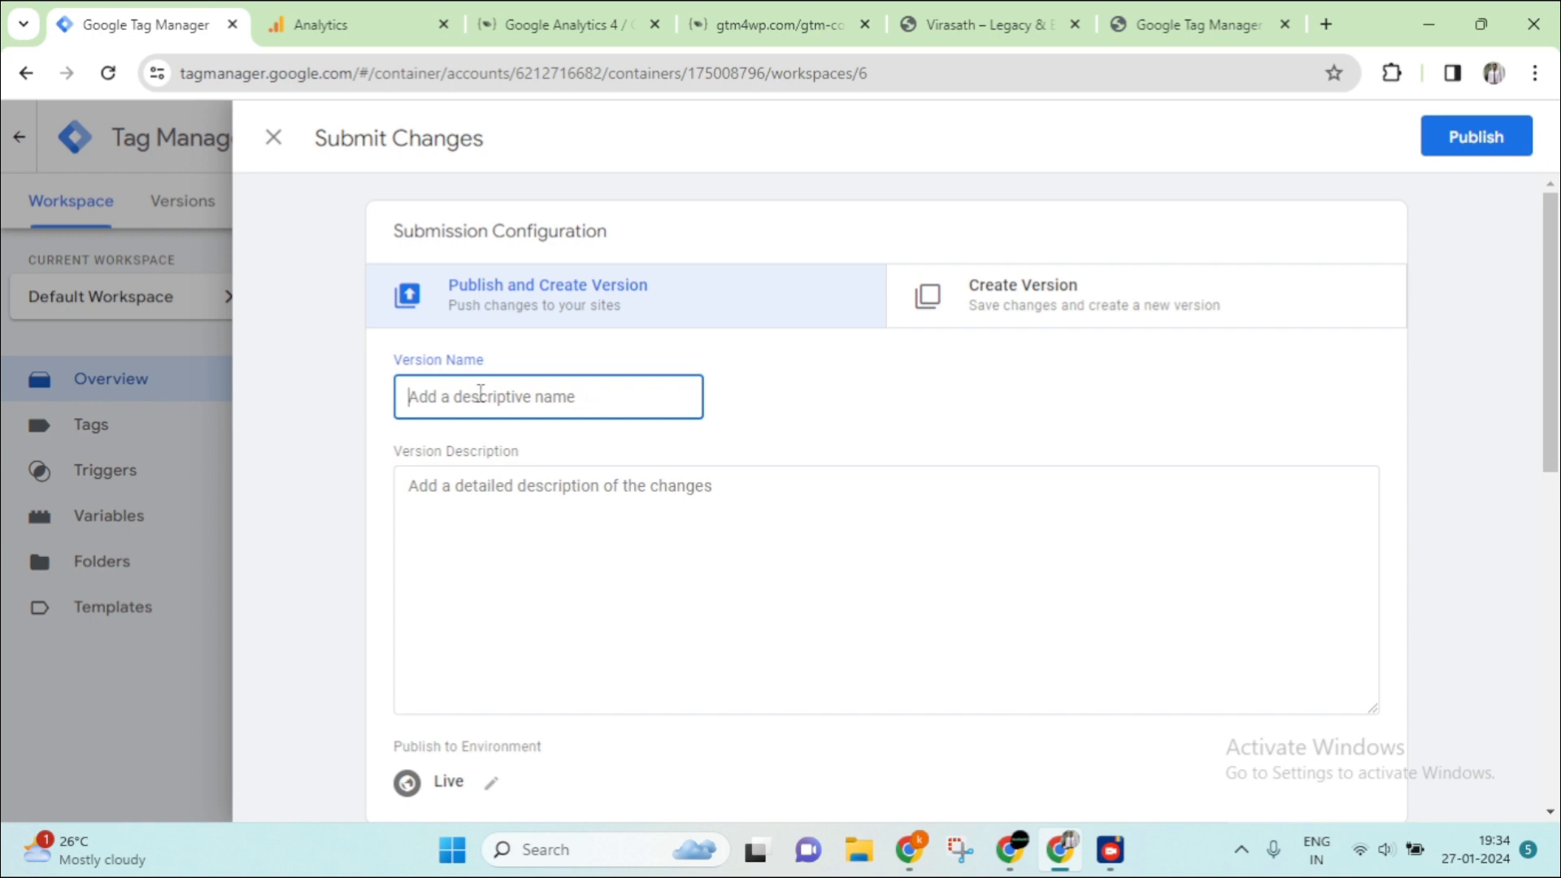
type("Enhanced Ecommerce Tracking")
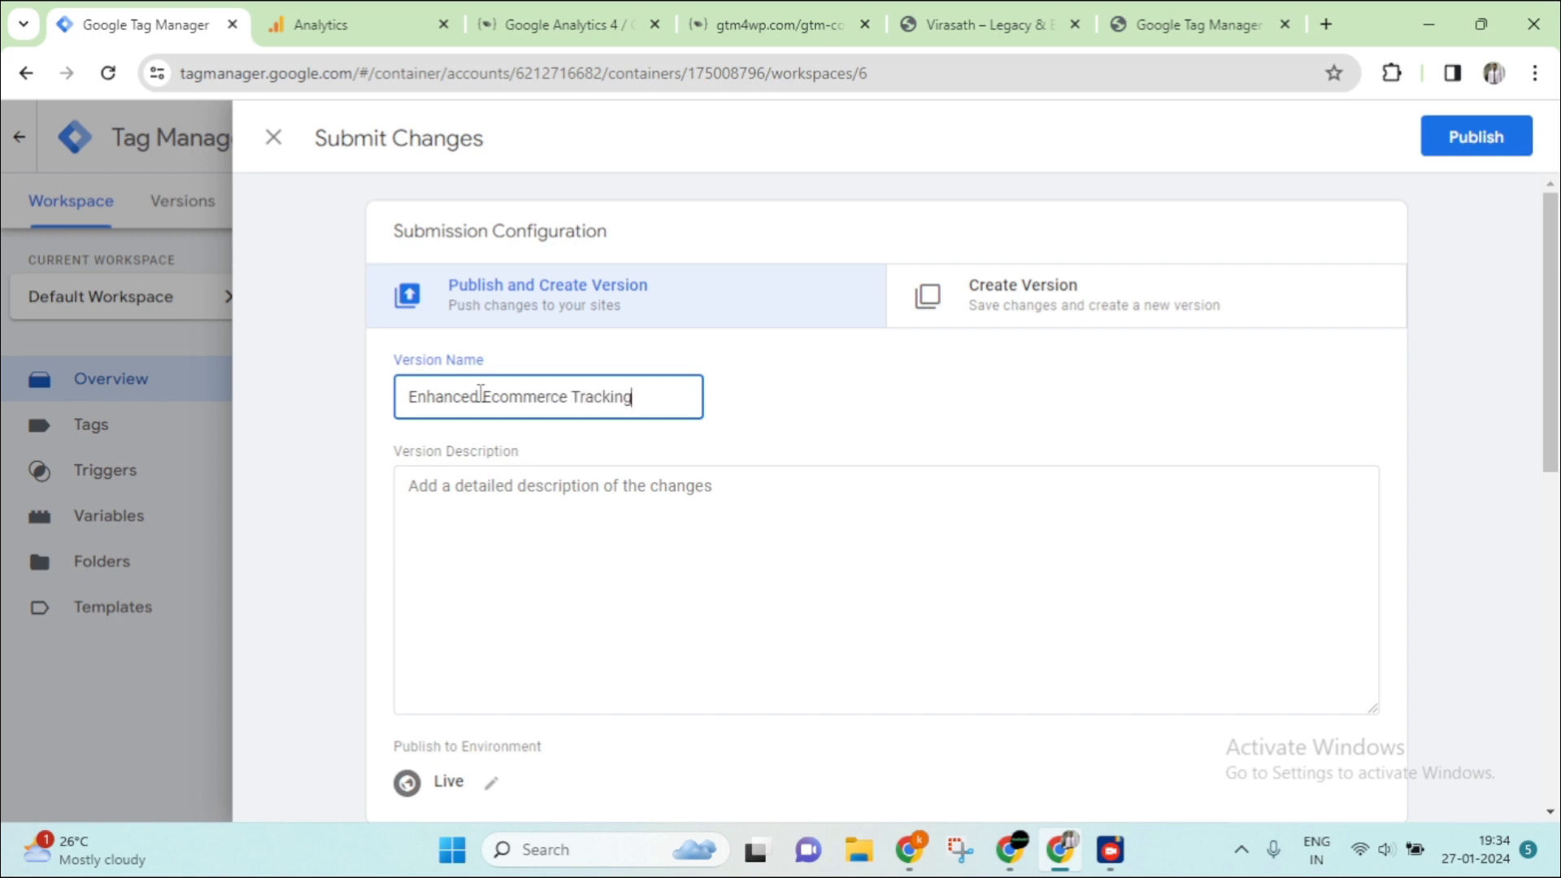
Publish the Enhanced Ecommerce Tracking version, close its summary and return to the container's workspace overview
left_click(1467, 138)
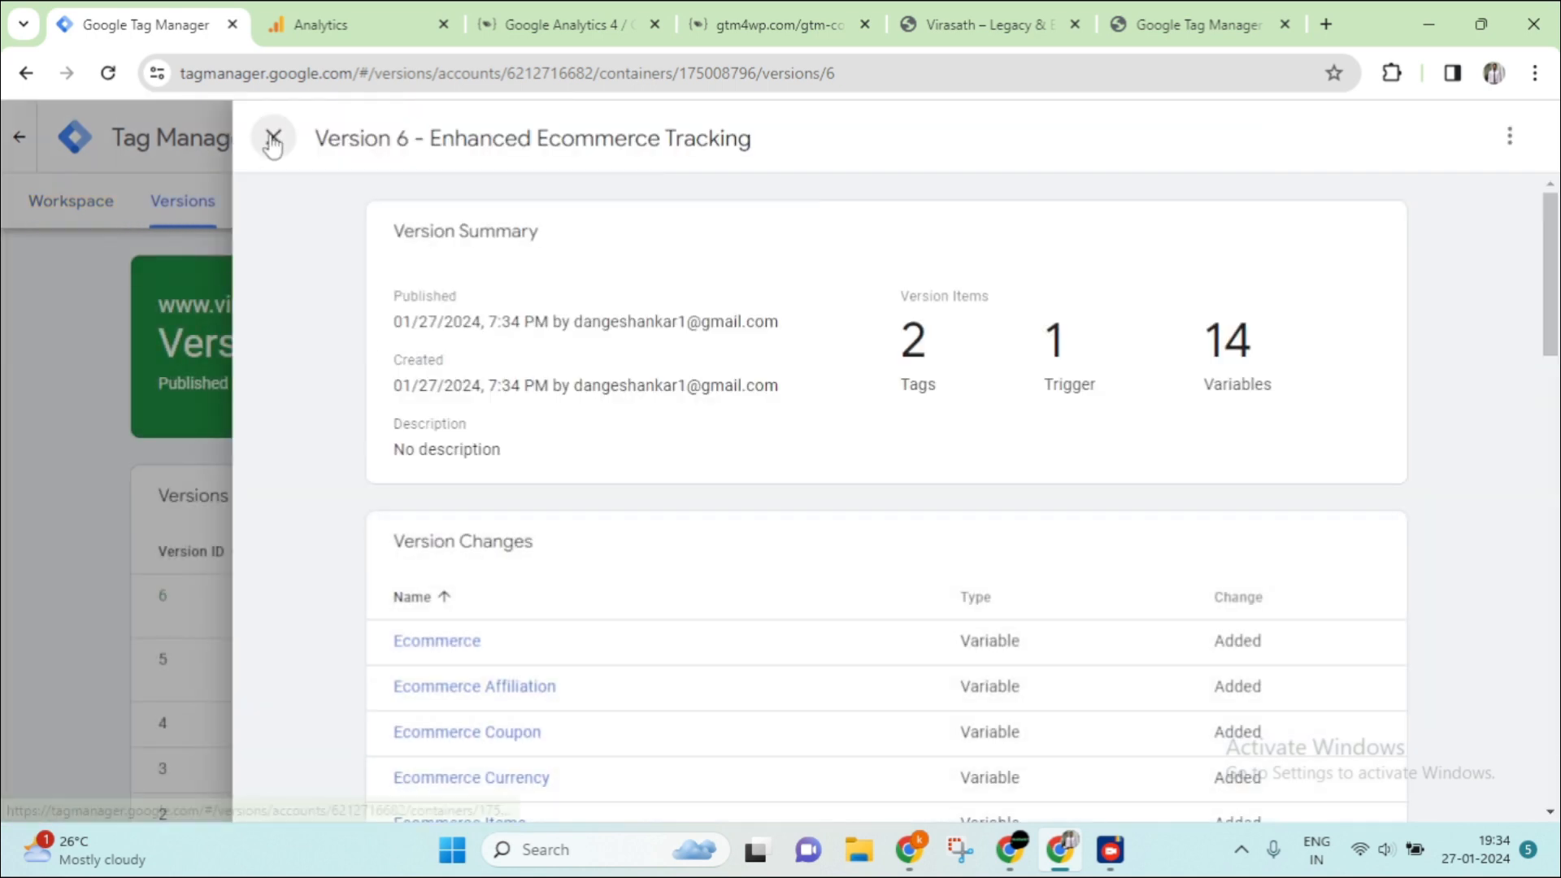
left_click(273, 138)
left_click(71, 203)
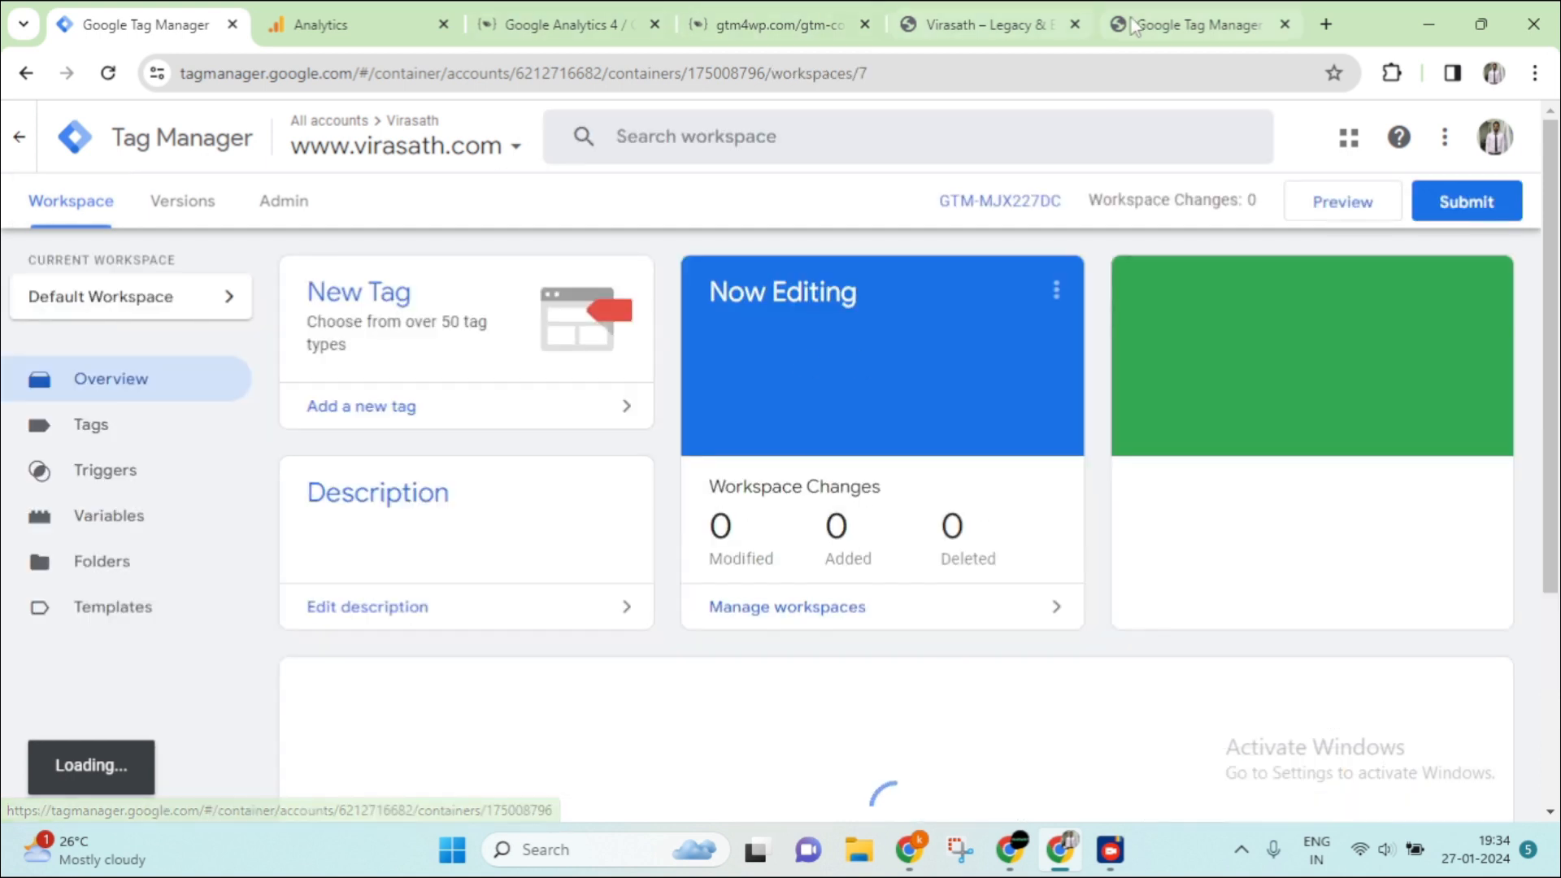
left_click(979, 28)
left_click(524, 67)
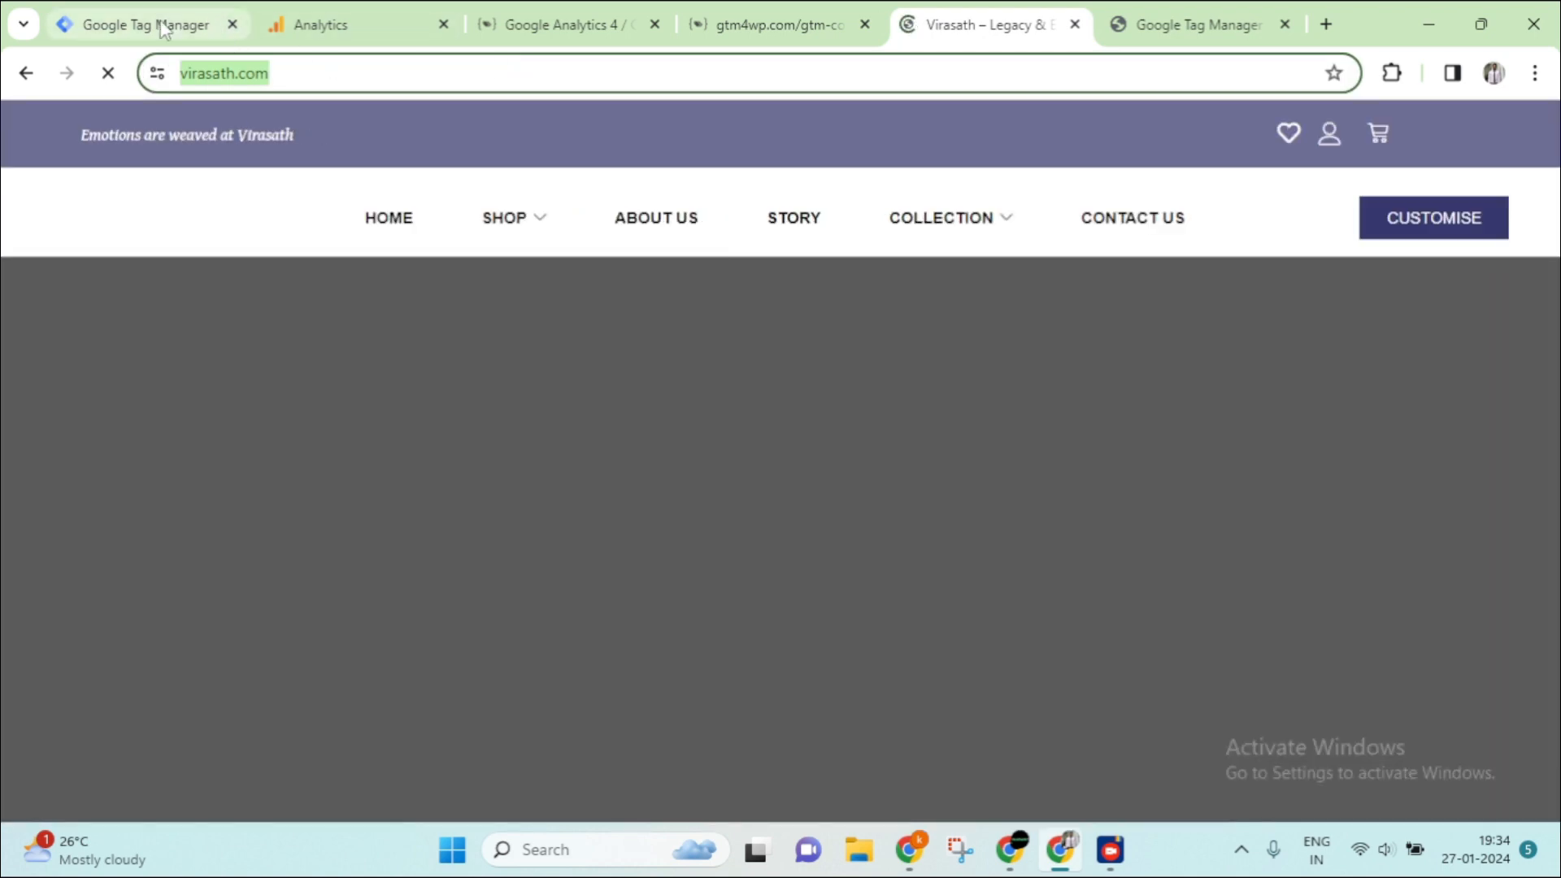
left_click(174, 24)
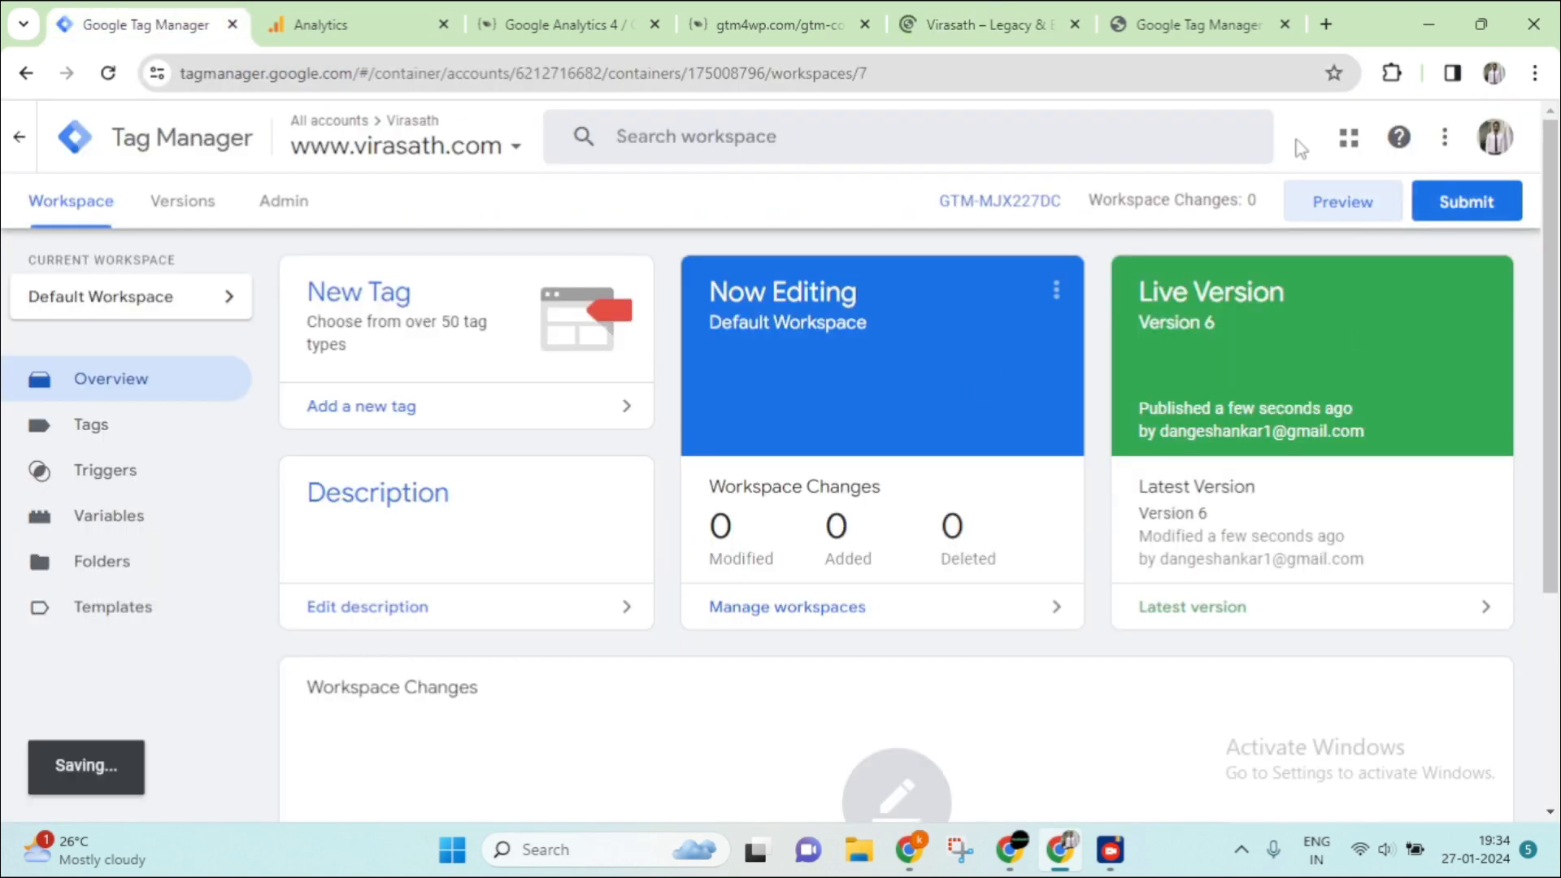
left_click(1343, 203)
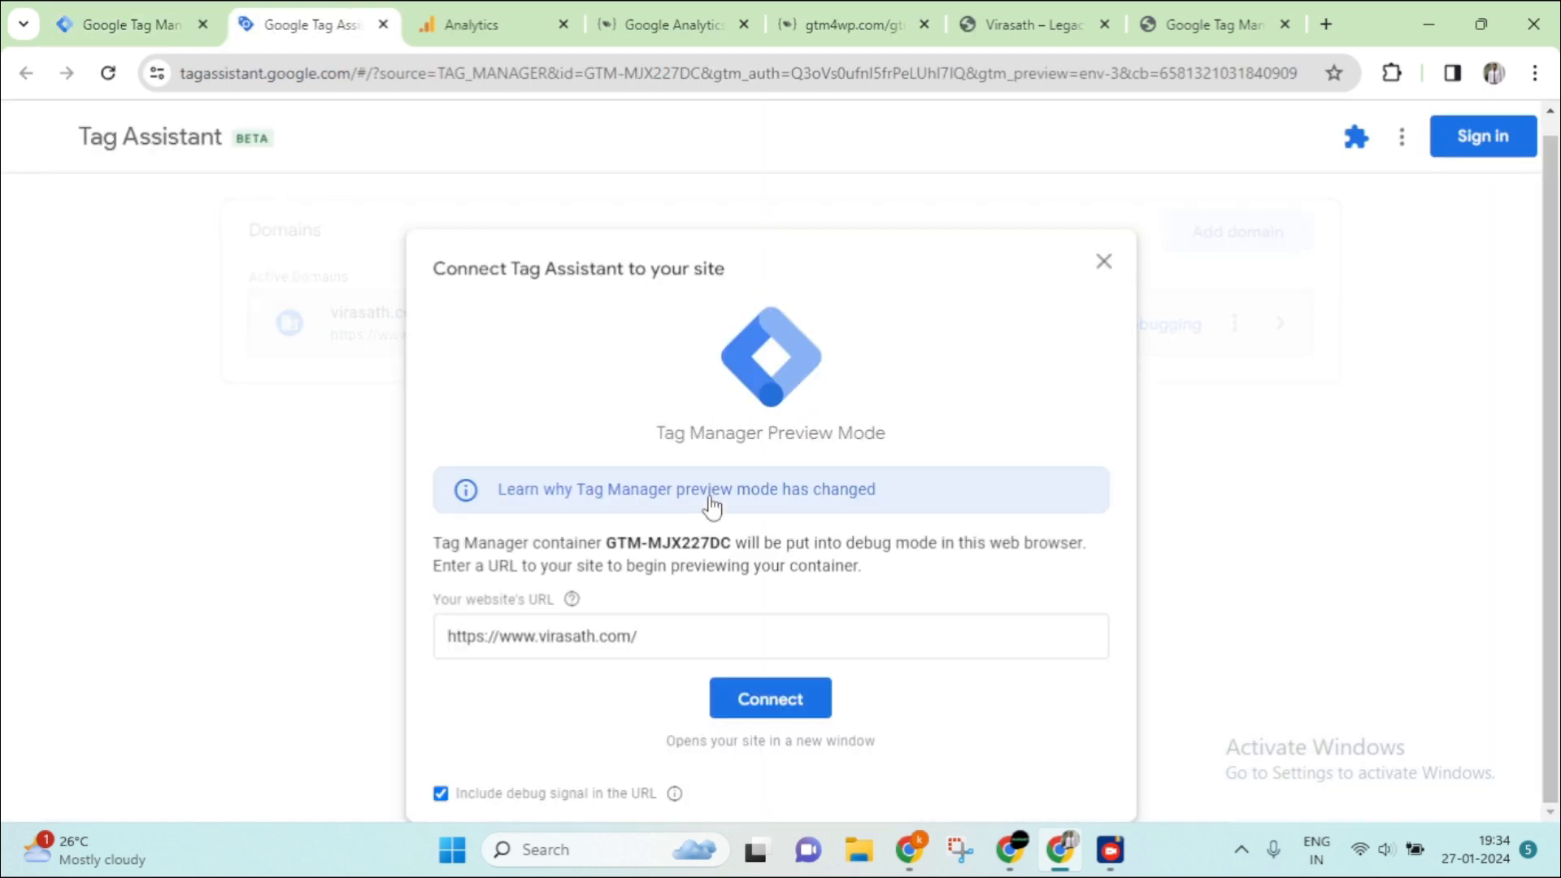
left_click(776, 705)
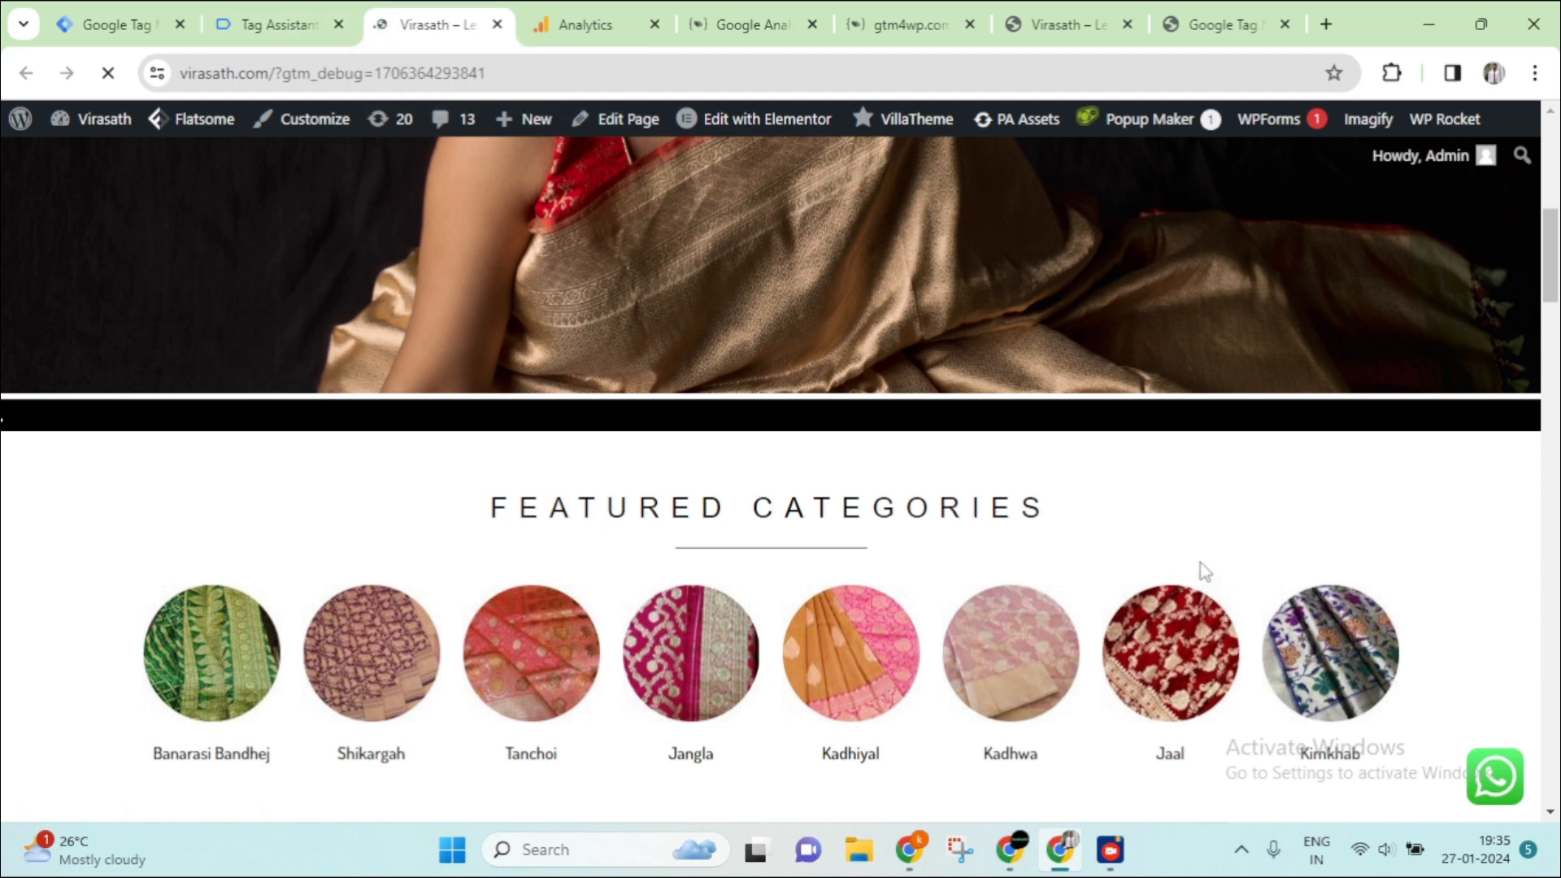
On the storefront being debugged, open the Yellow Pure Katan Silk handloom Banarasi Saree from Trending Picks and add one to the cart
scroll(1170, 490, "down", 7)
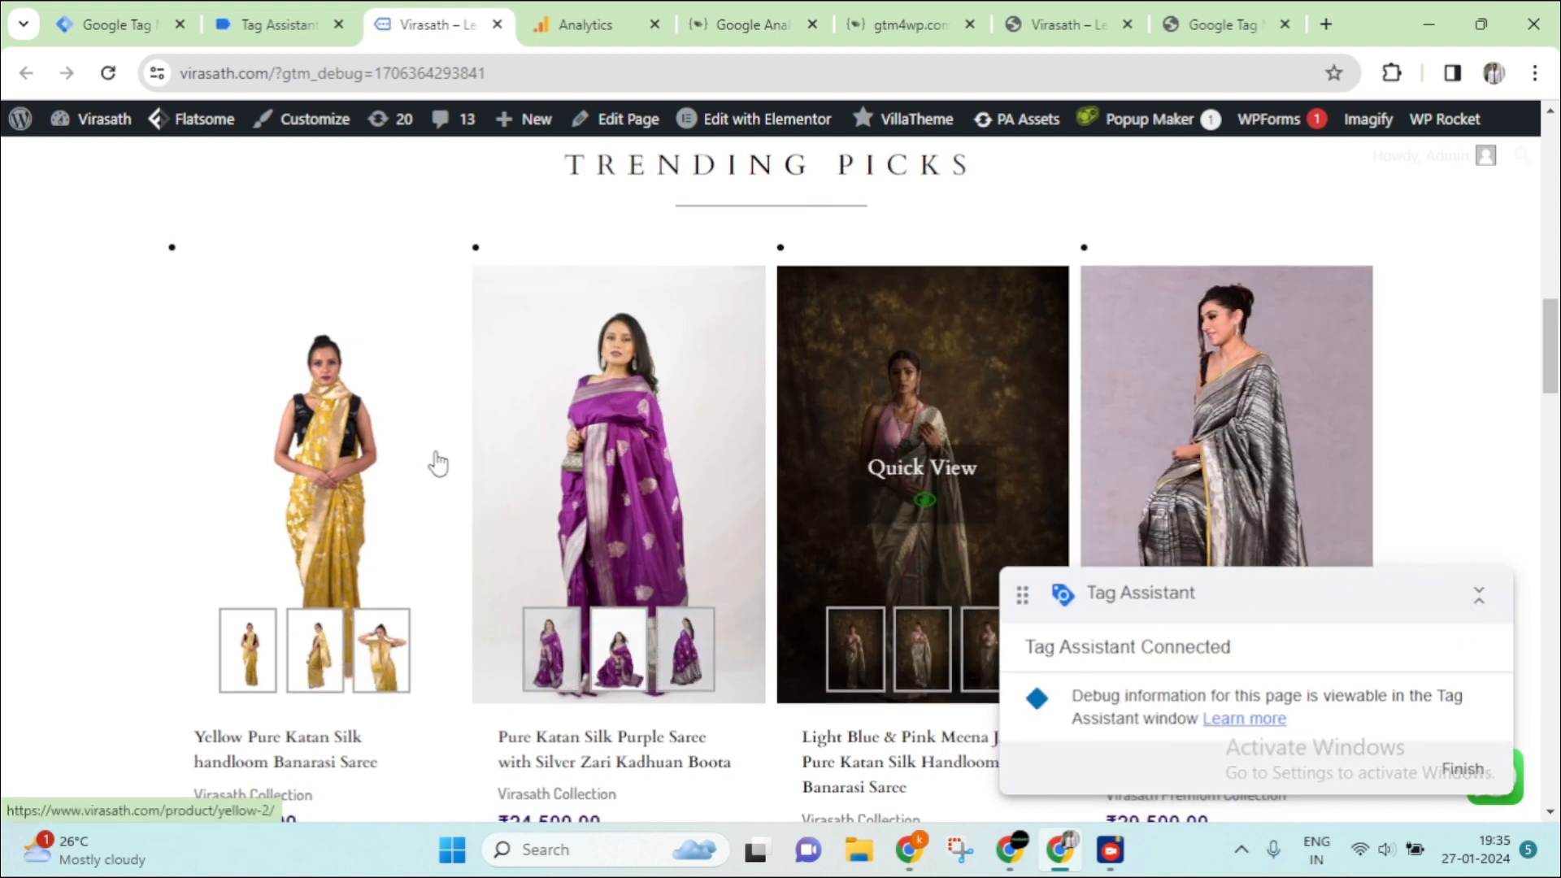
scroll(437, 463, "down", 1)
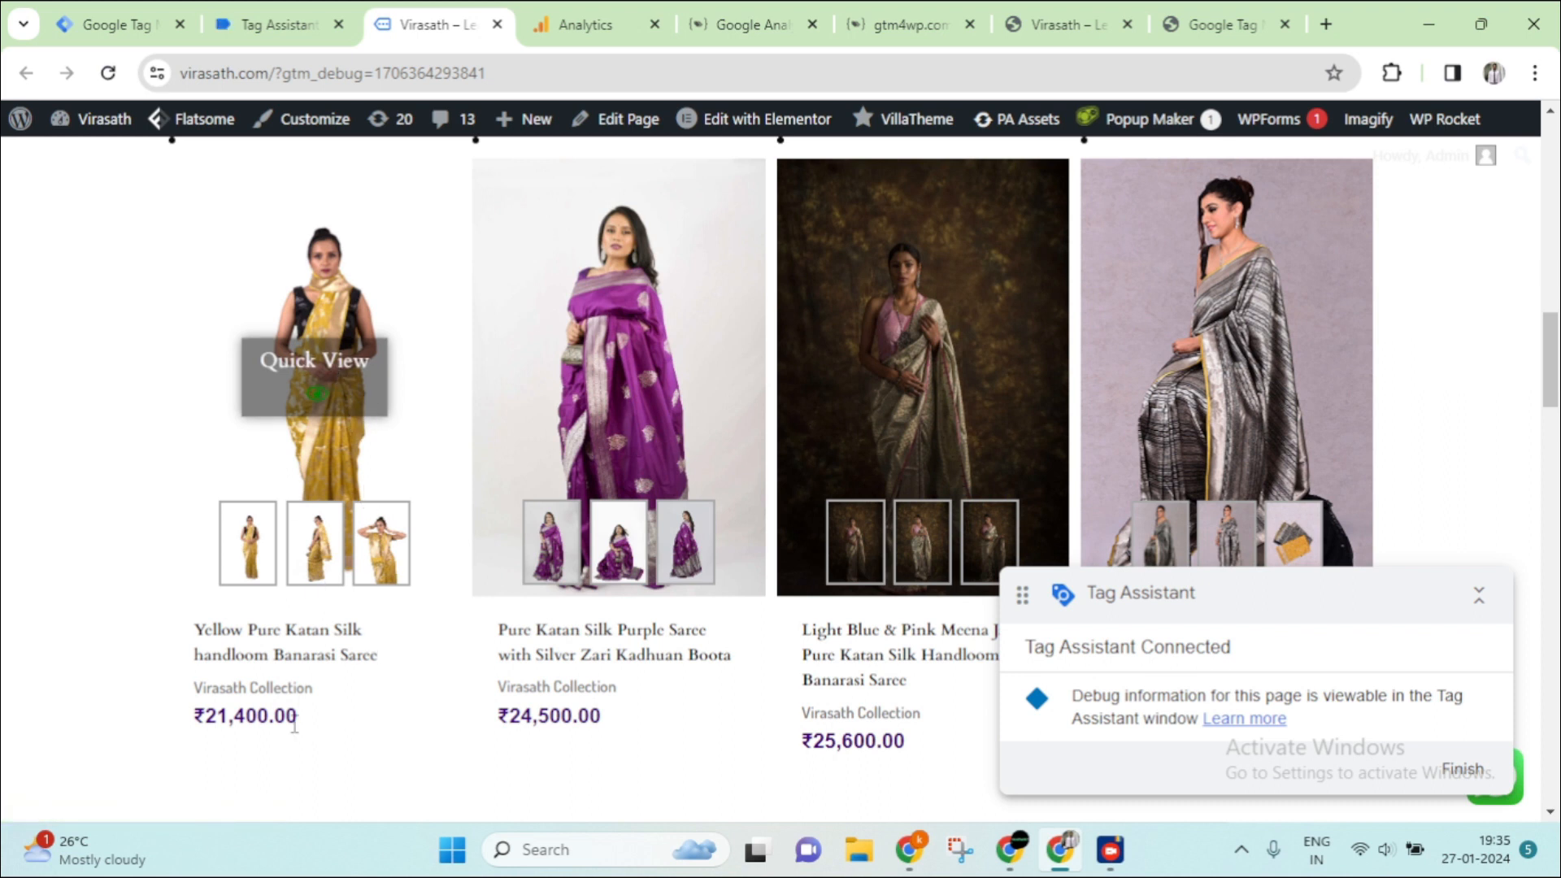
left_click(728, 443)
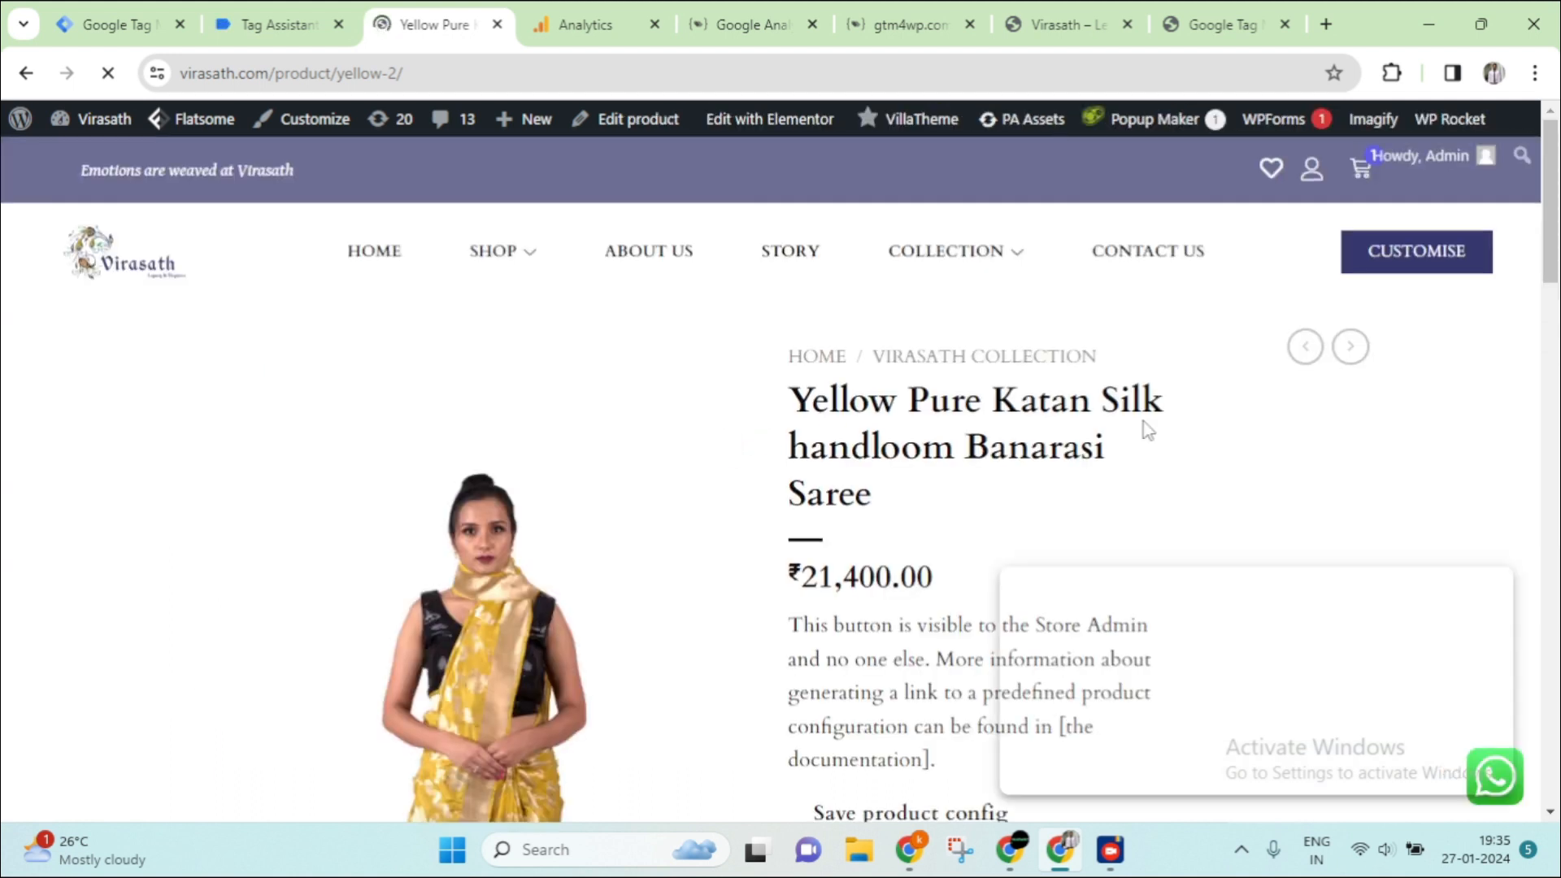
scroll(1097, 455, "down", 5)
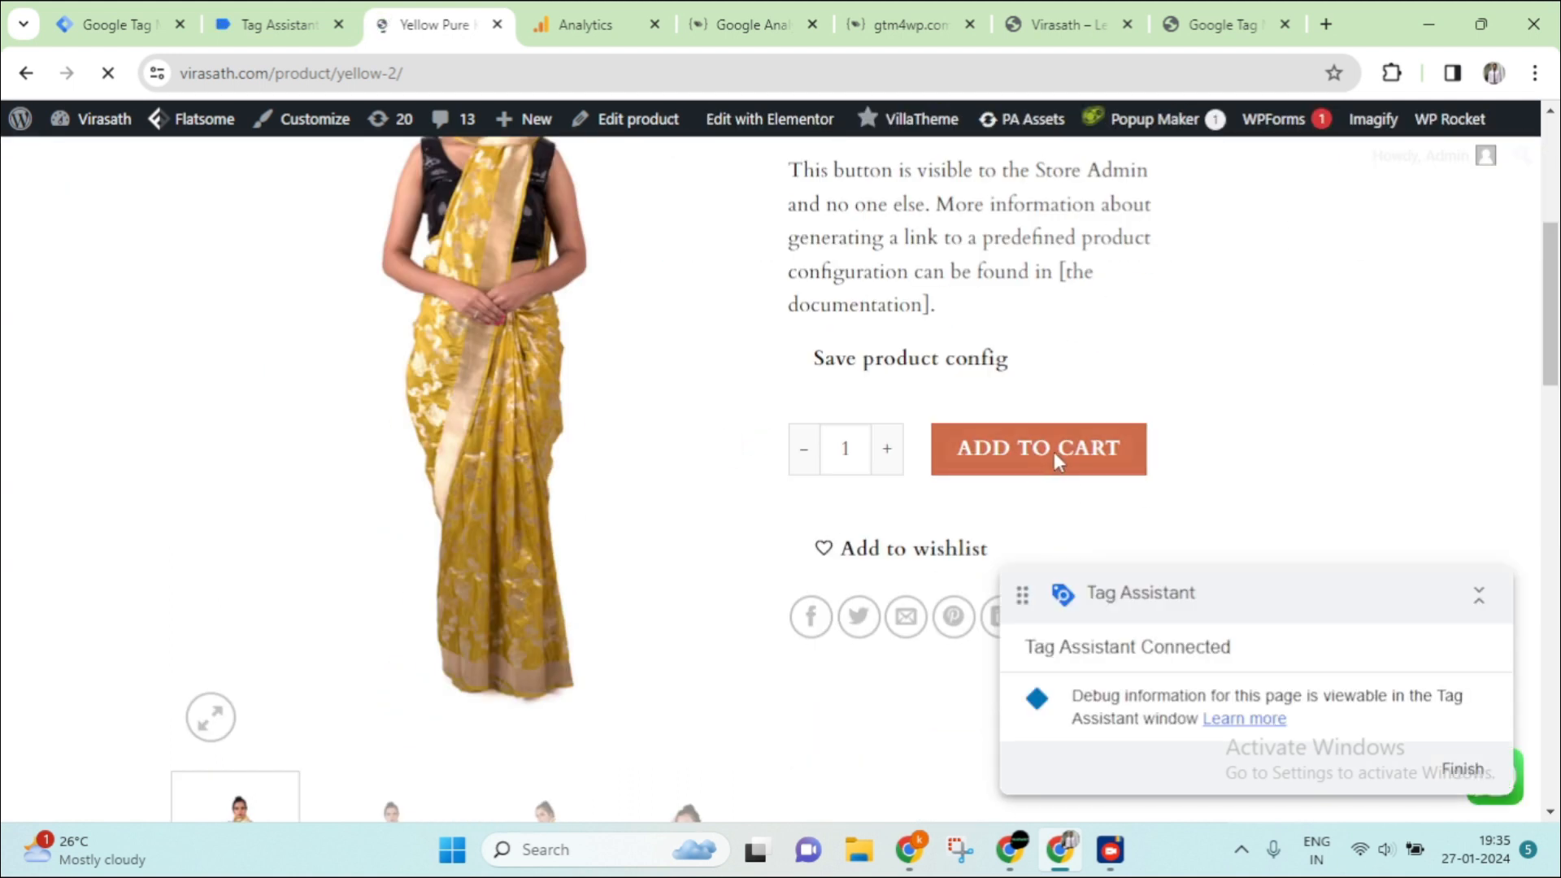
left_click(1060, 455)
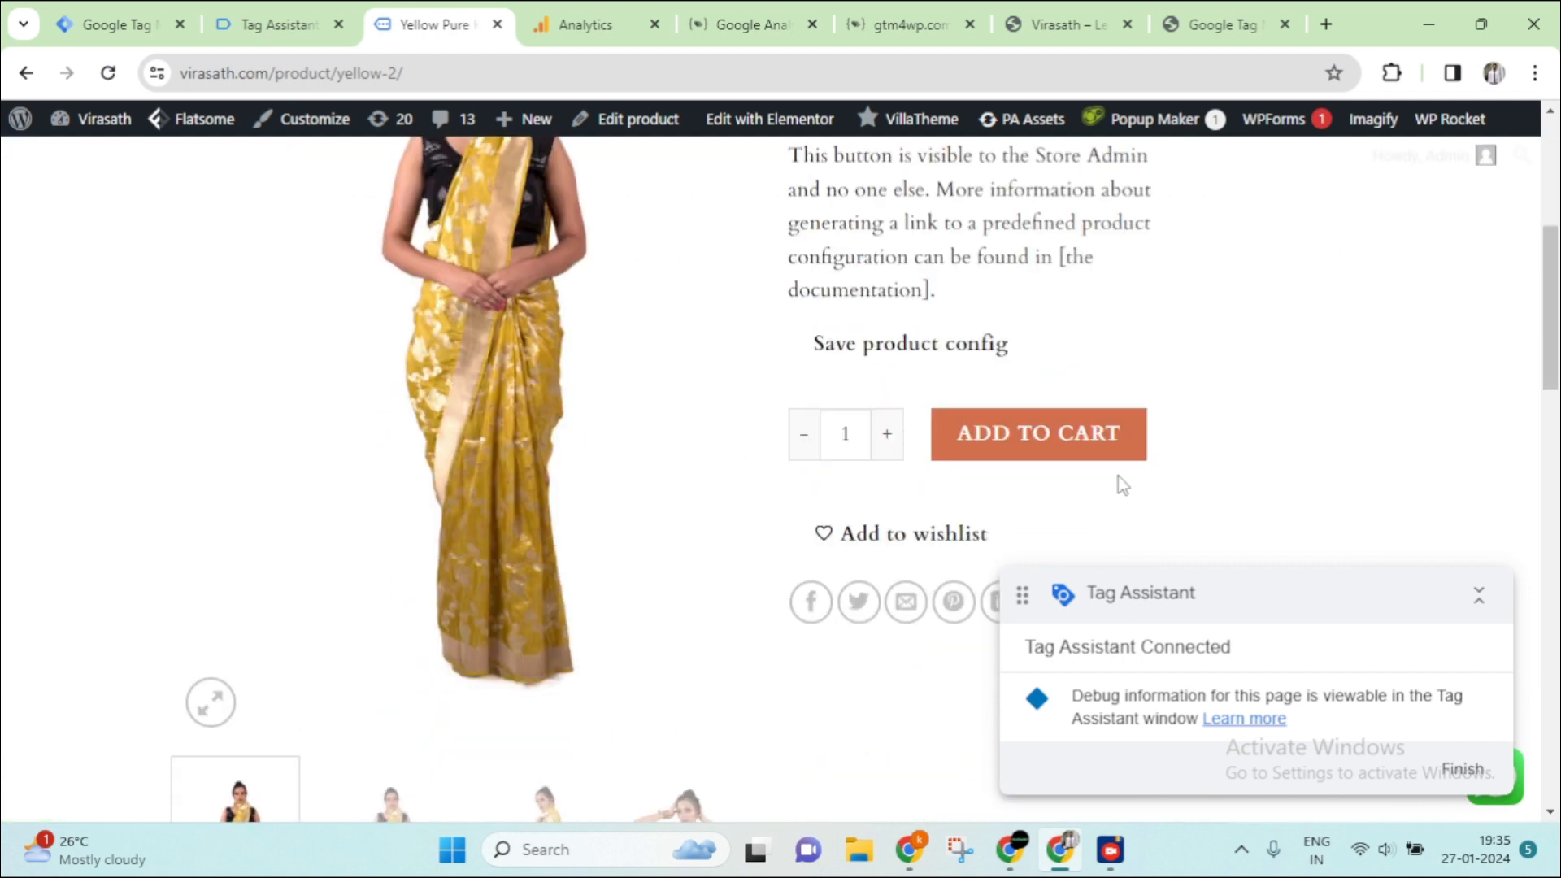
Open the shopping cart and proceed to the checkout details page without placing the order
scroll(1118, 476, "down", 1)
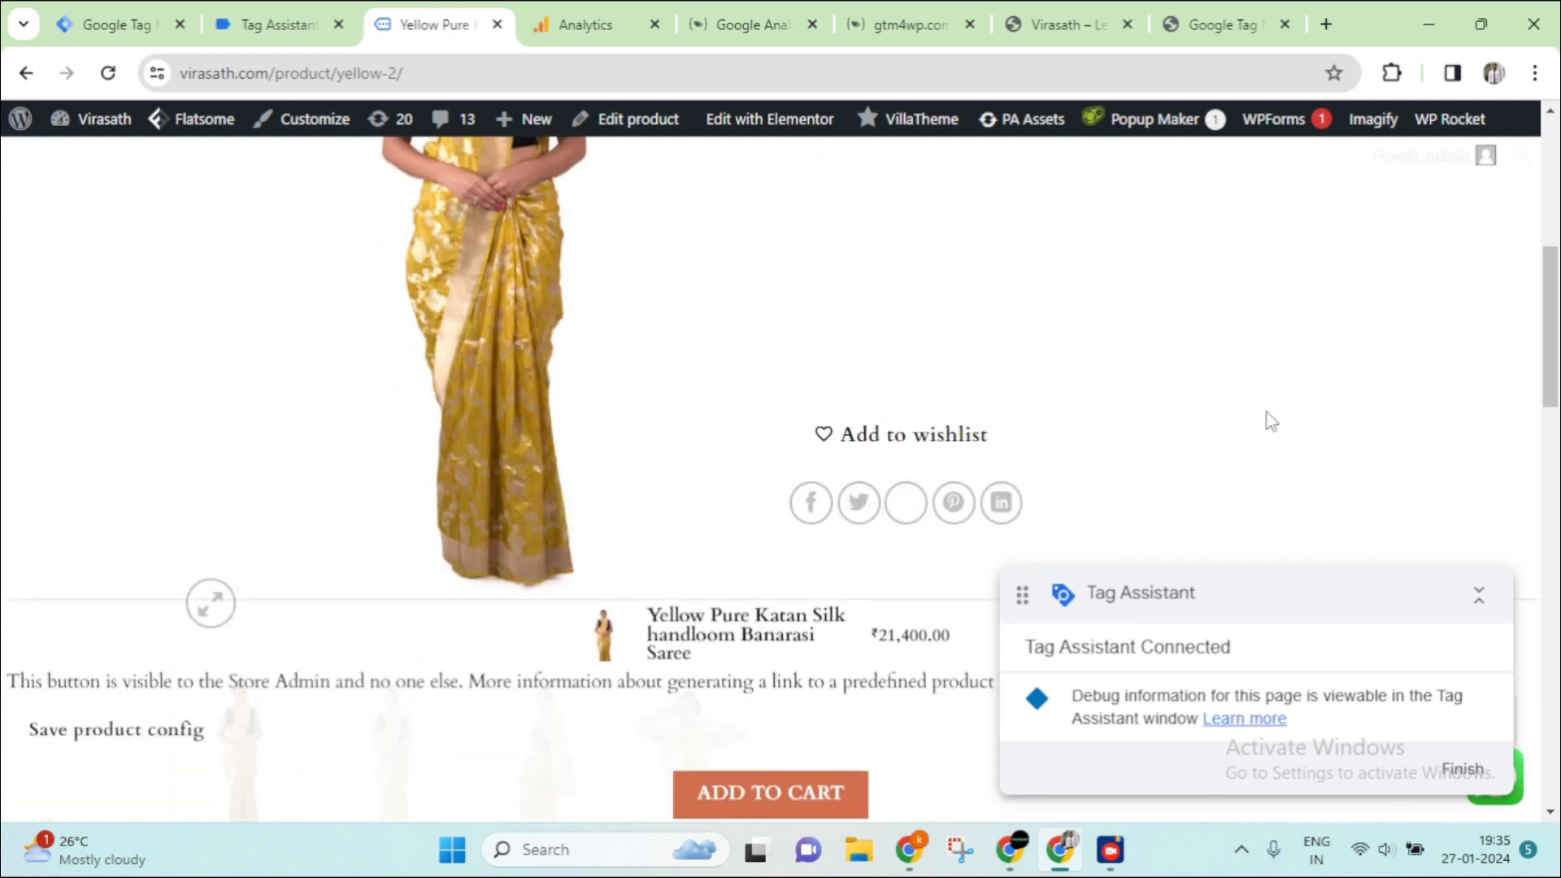
scroll(1284, 408, "up", 6)
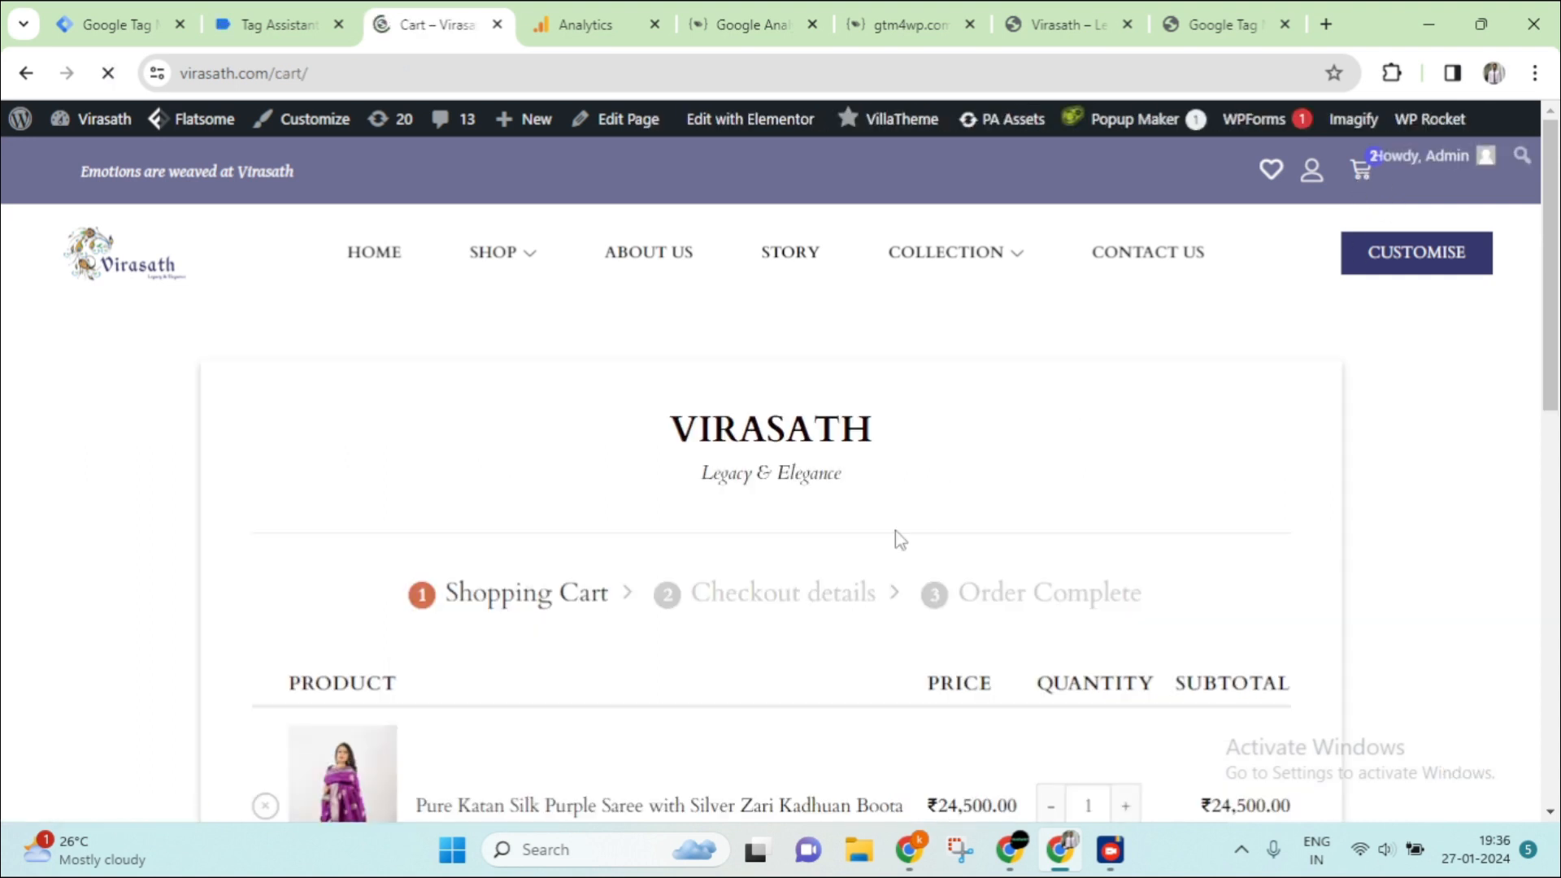
scroll(895, 534, "down", 9)
scroll(1084, 529, "up", 3)
scroll(1066, 499, "down", 4)
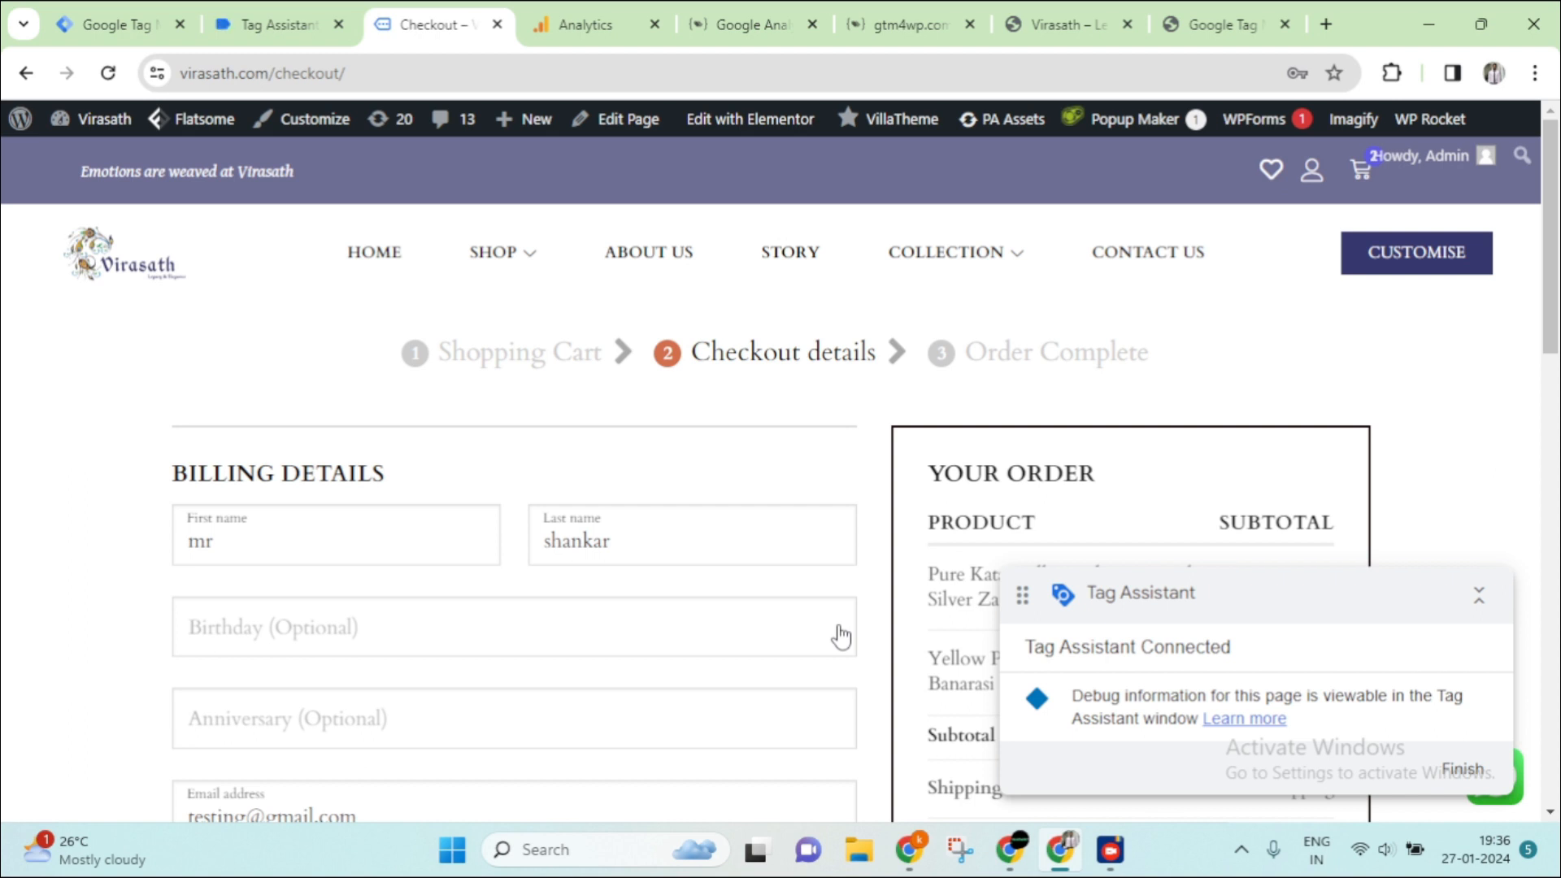
Return to Tag Assistant, dismiss the connection notice and review the events recorded on the checkout and cart pages
left_click(260, 25)
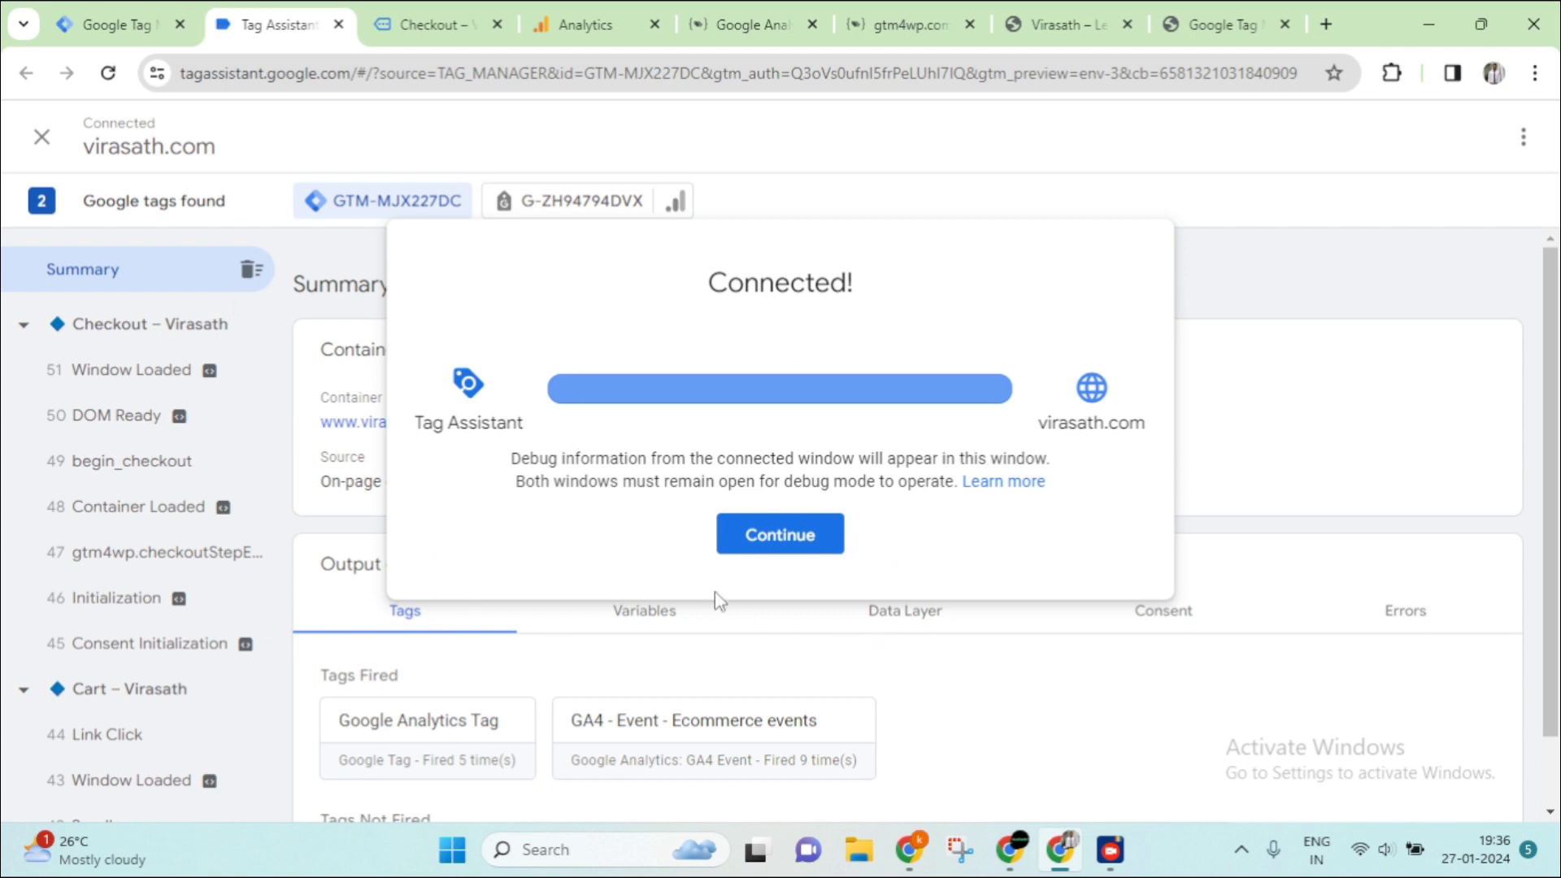
left_click(795, 538)
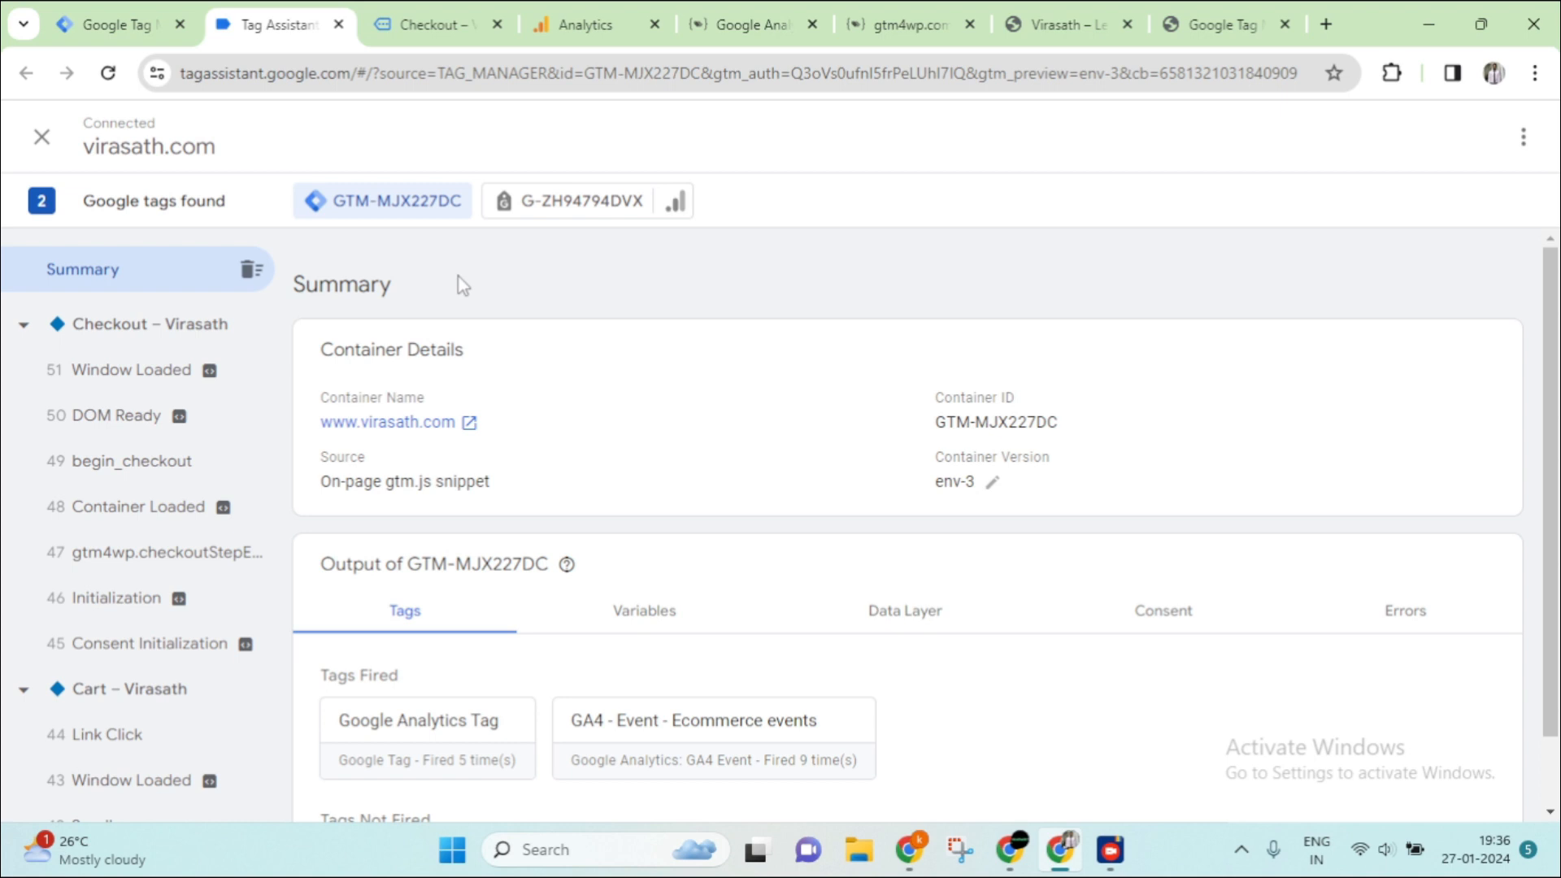
scroll(167, 488, "down", 2)
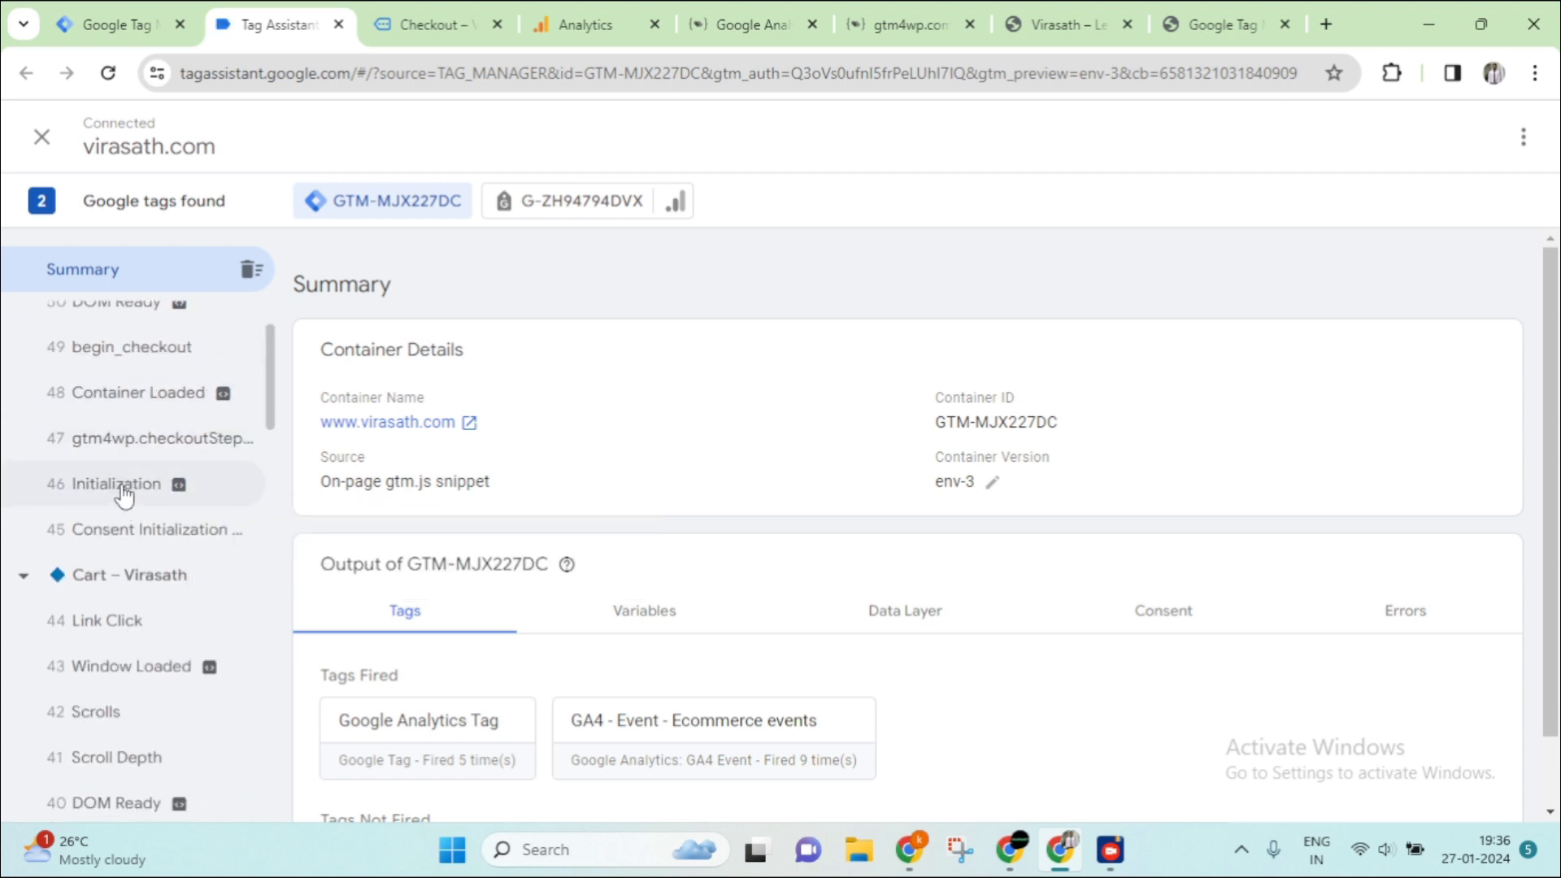
scroll(128, 494, "down", 4)
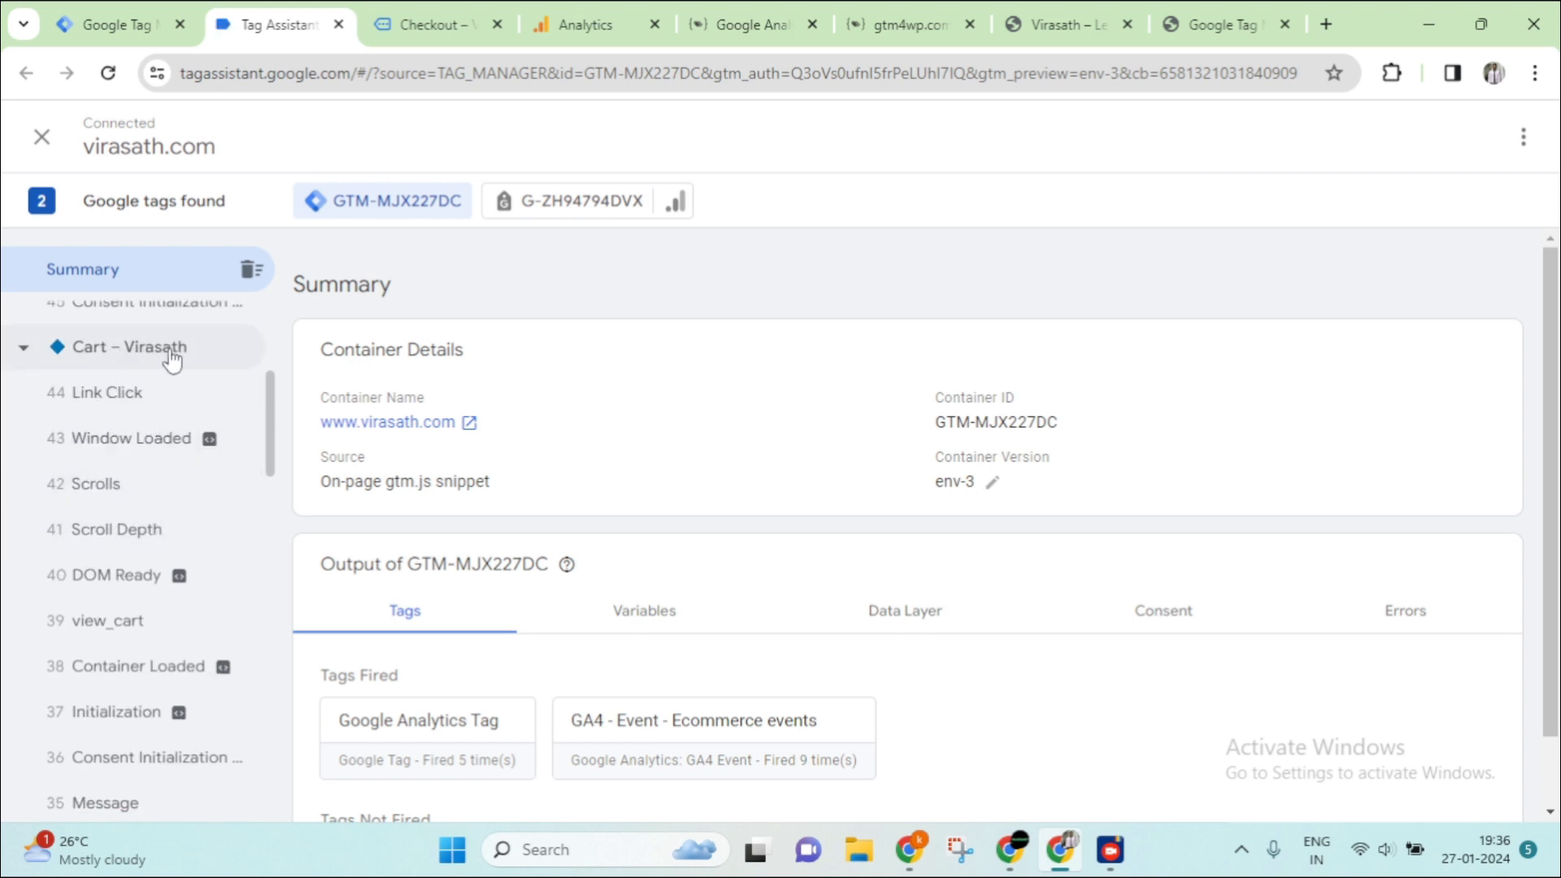
scroll(146, 561, "down", 2)
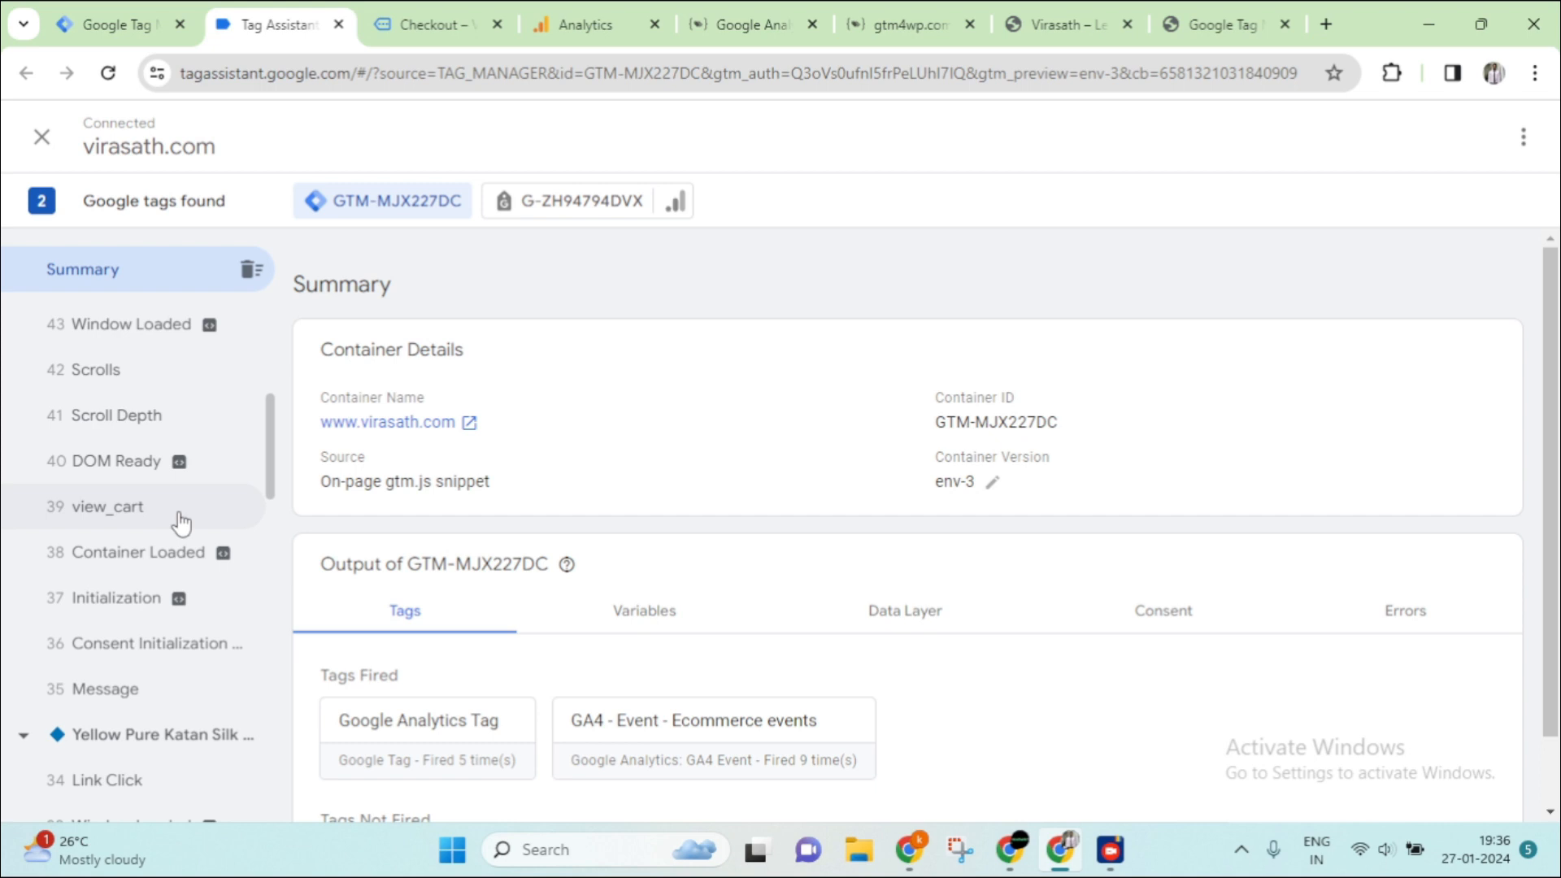
scroll(147, 518, "up", 1)
scroll(147, 520, "up", 5)
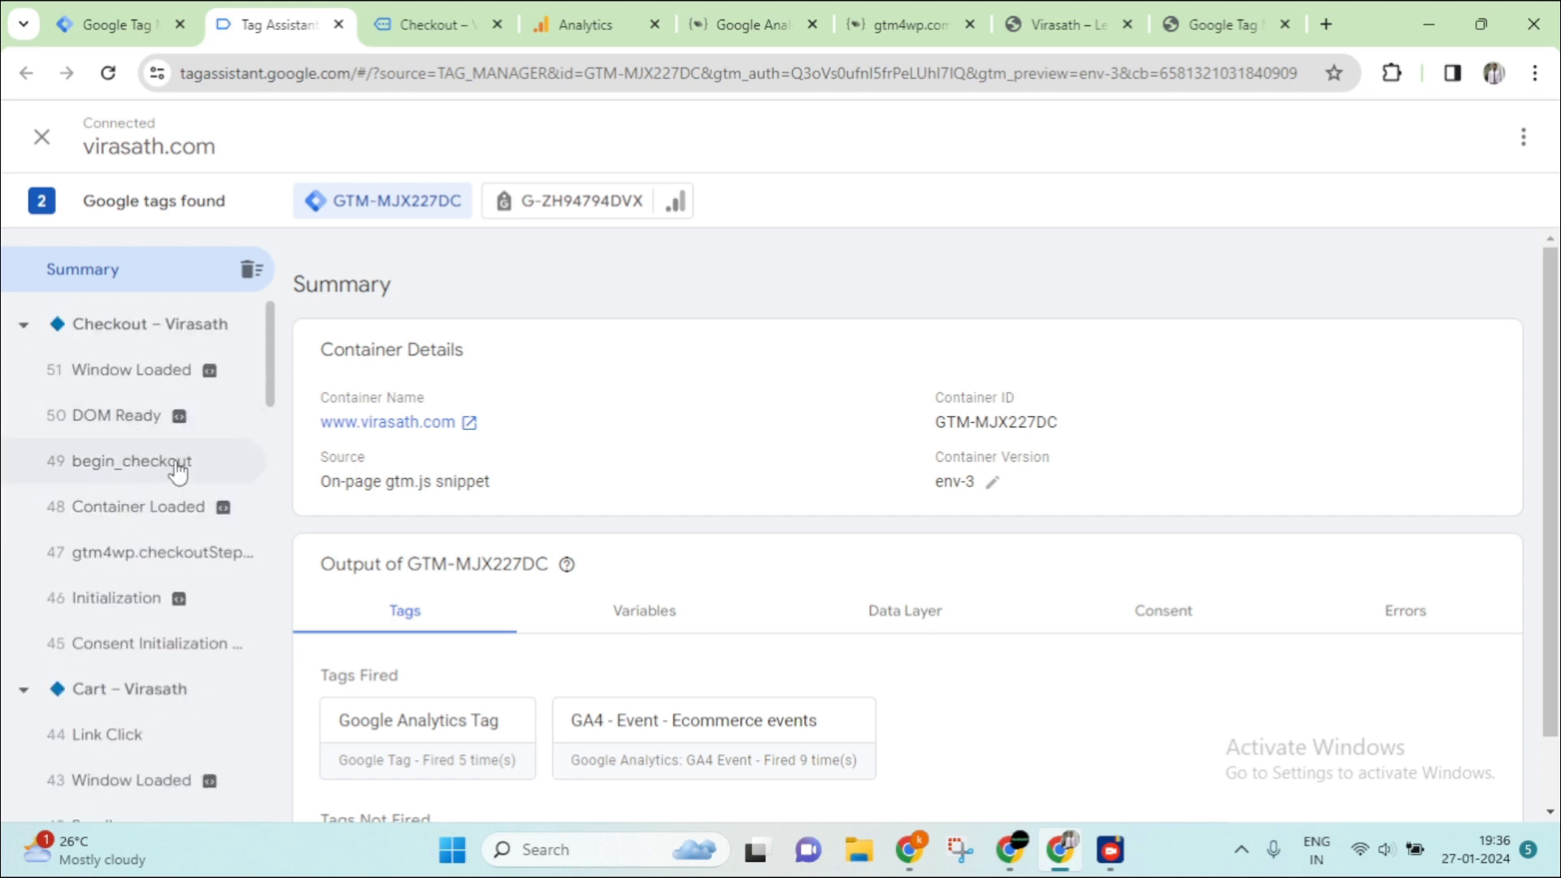
Open the begin_checkout event and examine which tags fired and the ecommerce variable values it passed
left_click(124, 469)
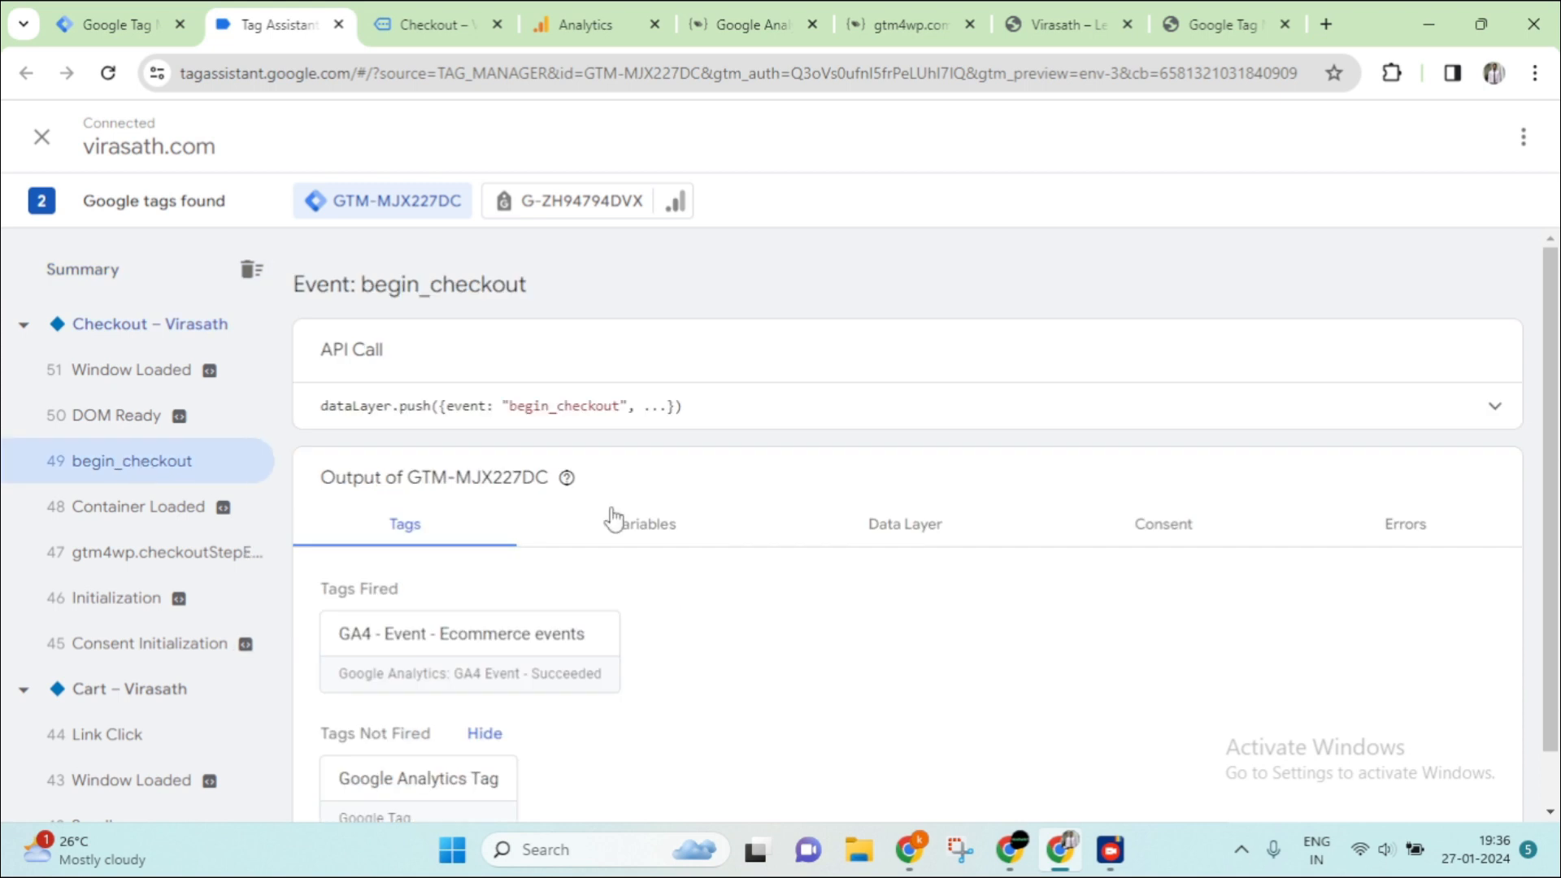
scroll(721, 515, "down", 1)
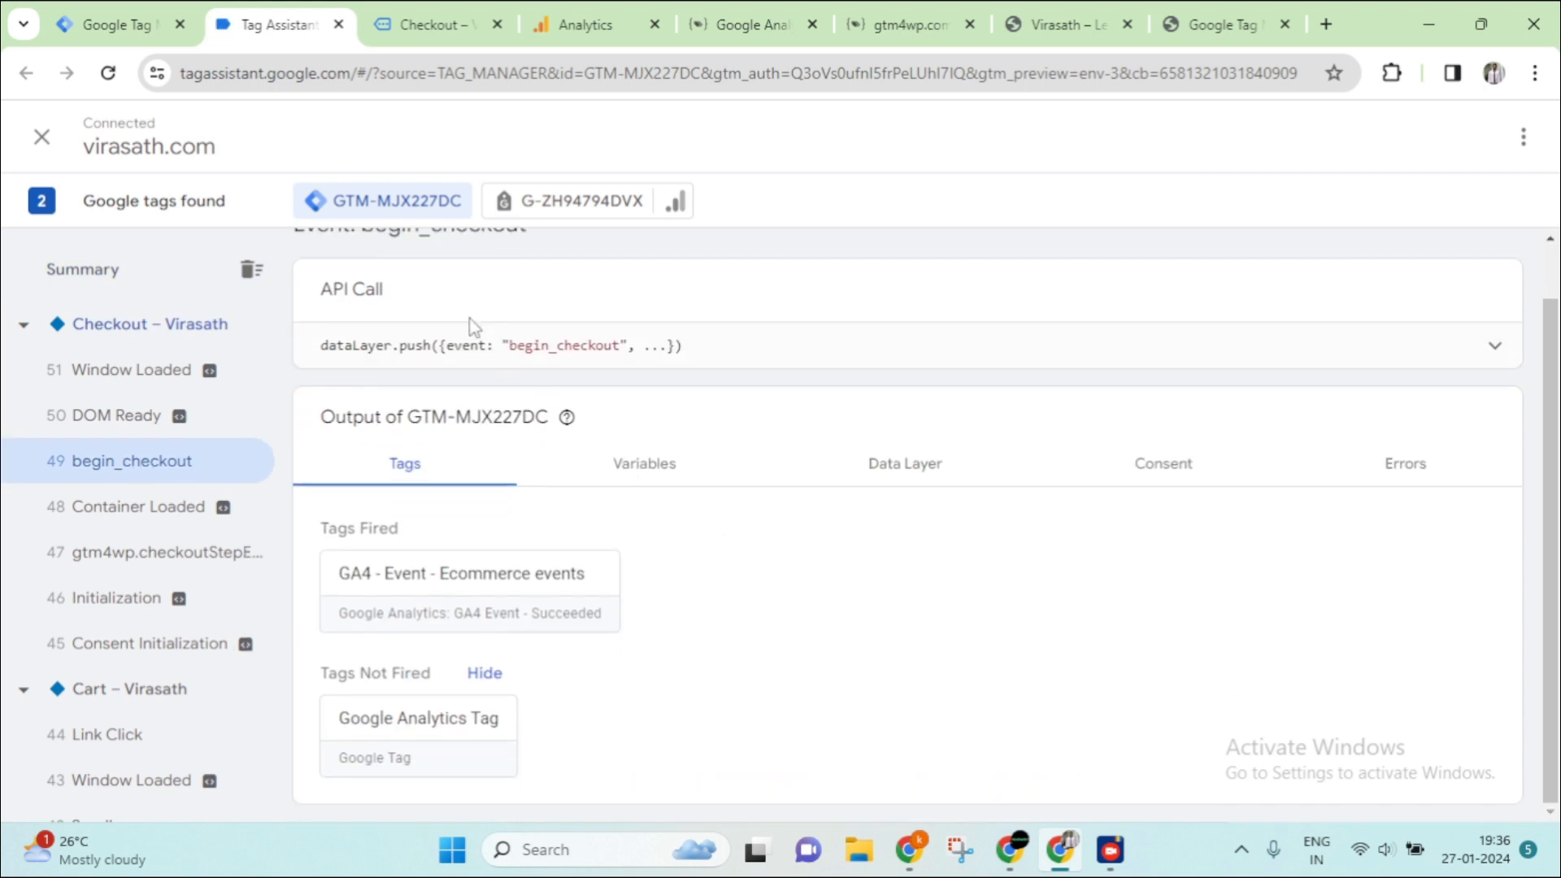
left_click(658, 481)
scroll(738, 548, "down", 2)
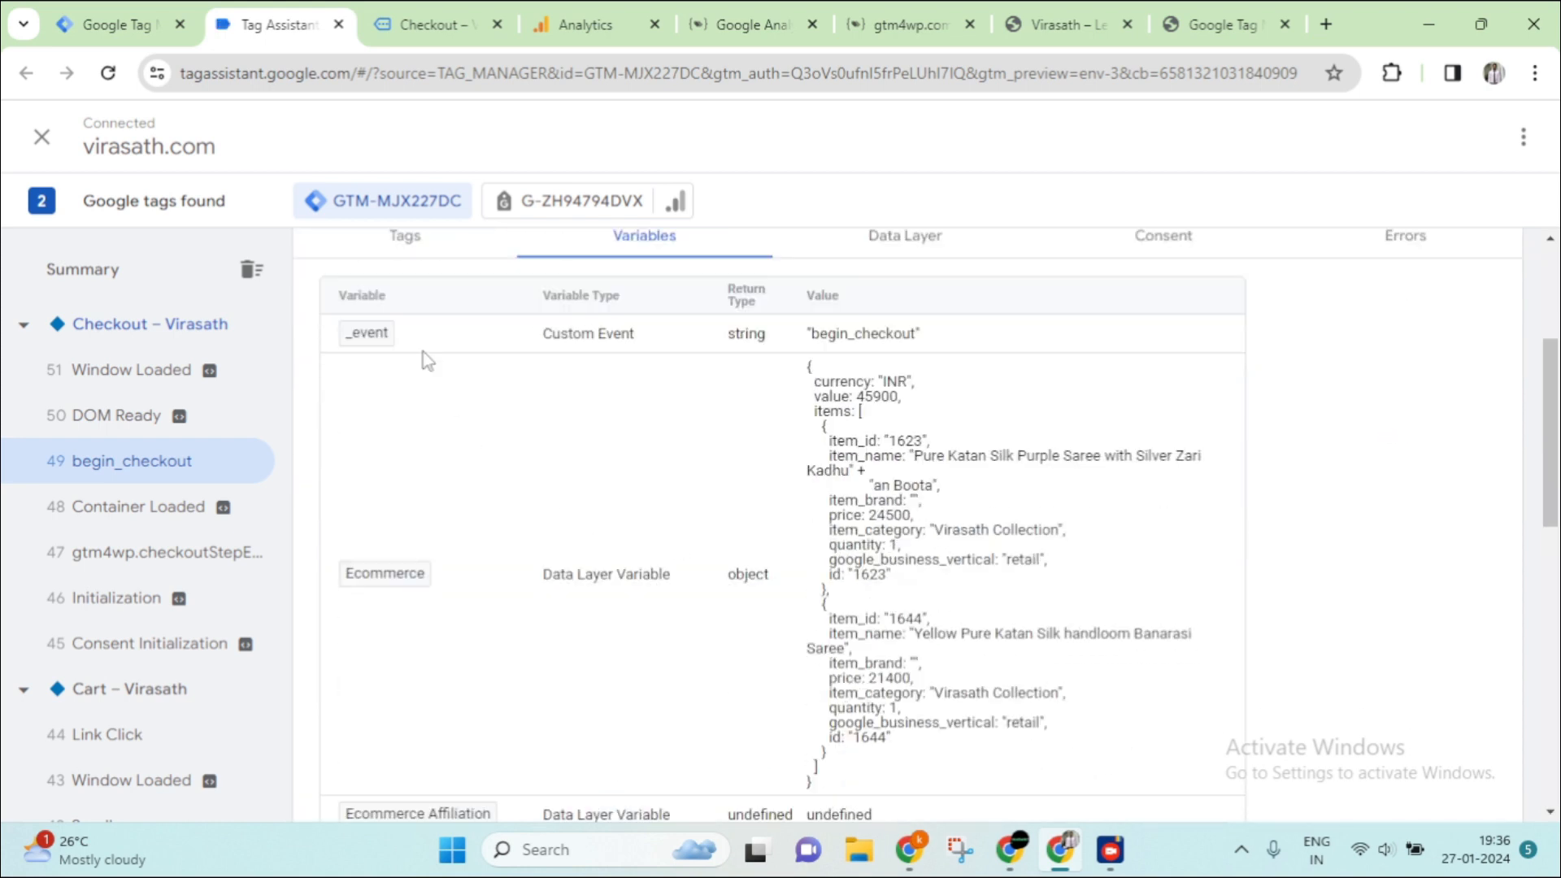
scroll(417, 536, "down", 2)
scroll(408, 590, "down", 1)
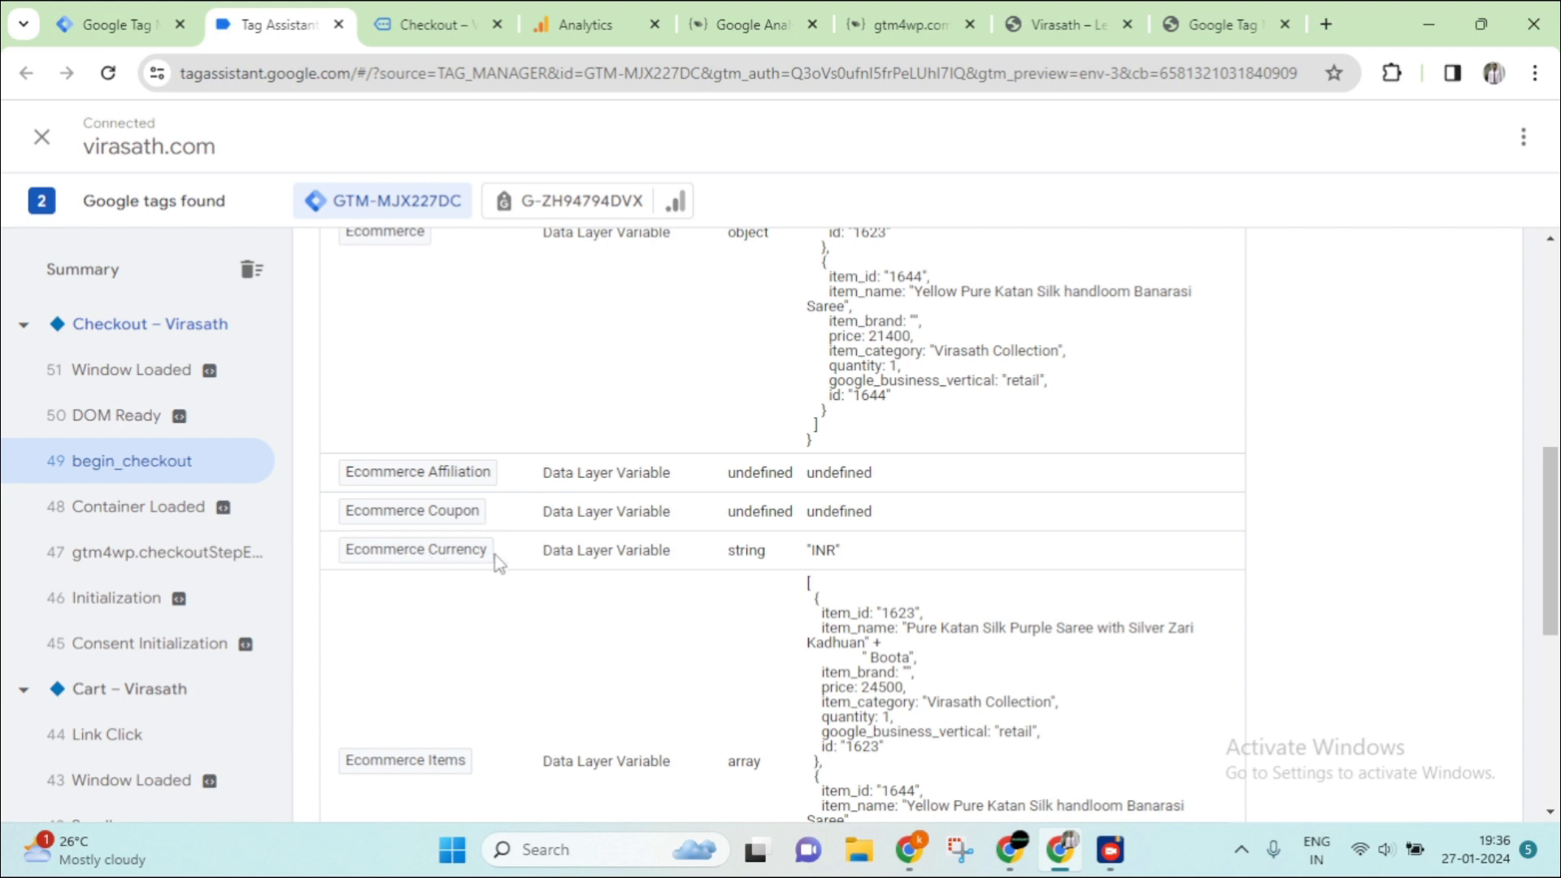
scroll(492, 561, "down", 2)
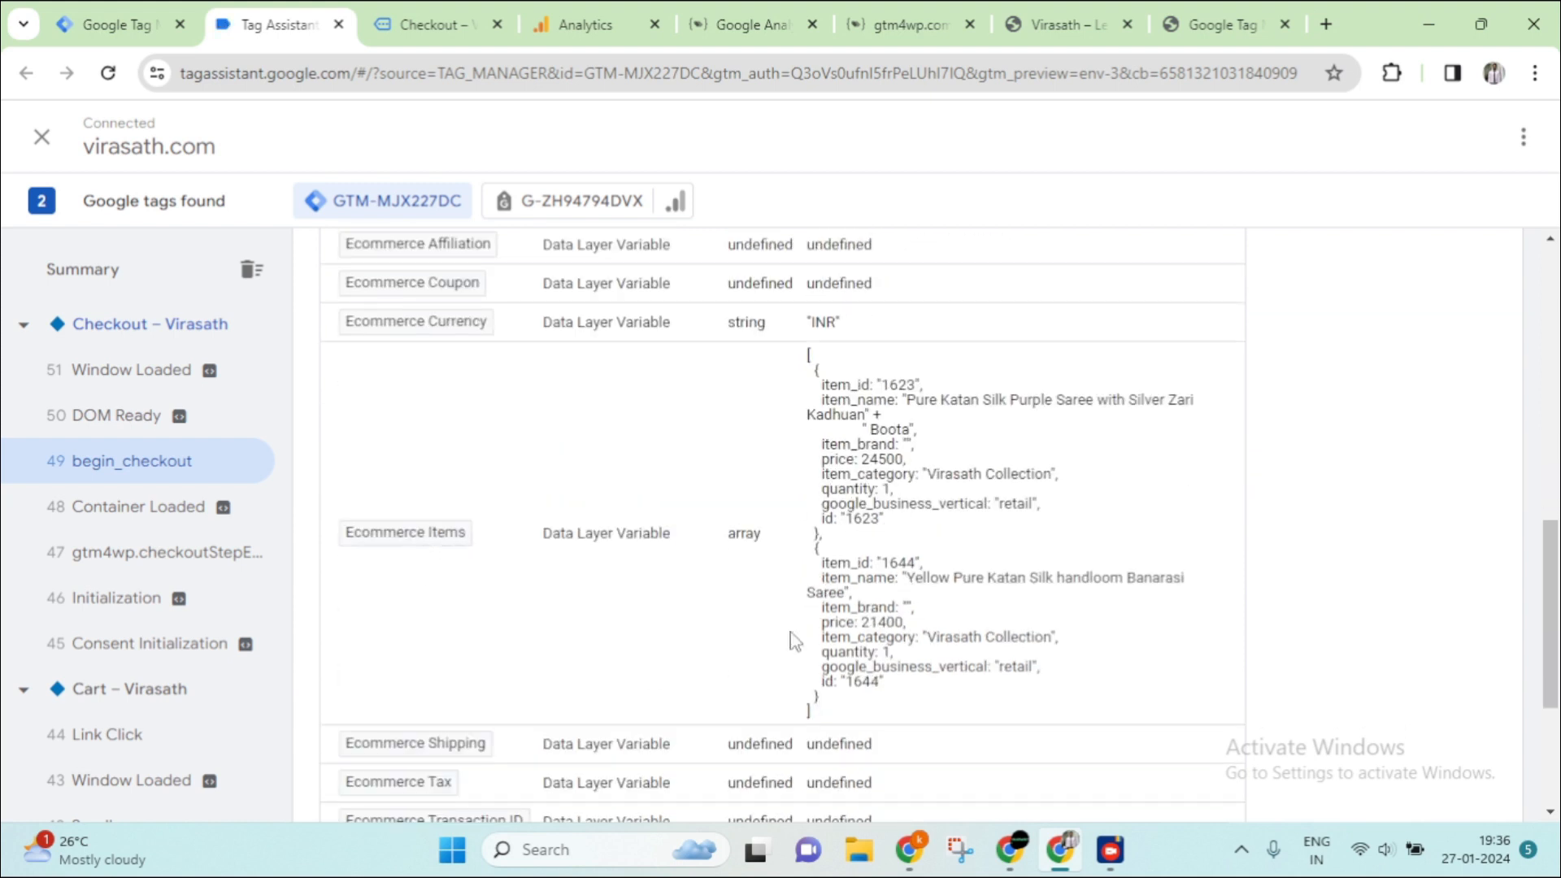
scroll(620, 630, "down", 3)
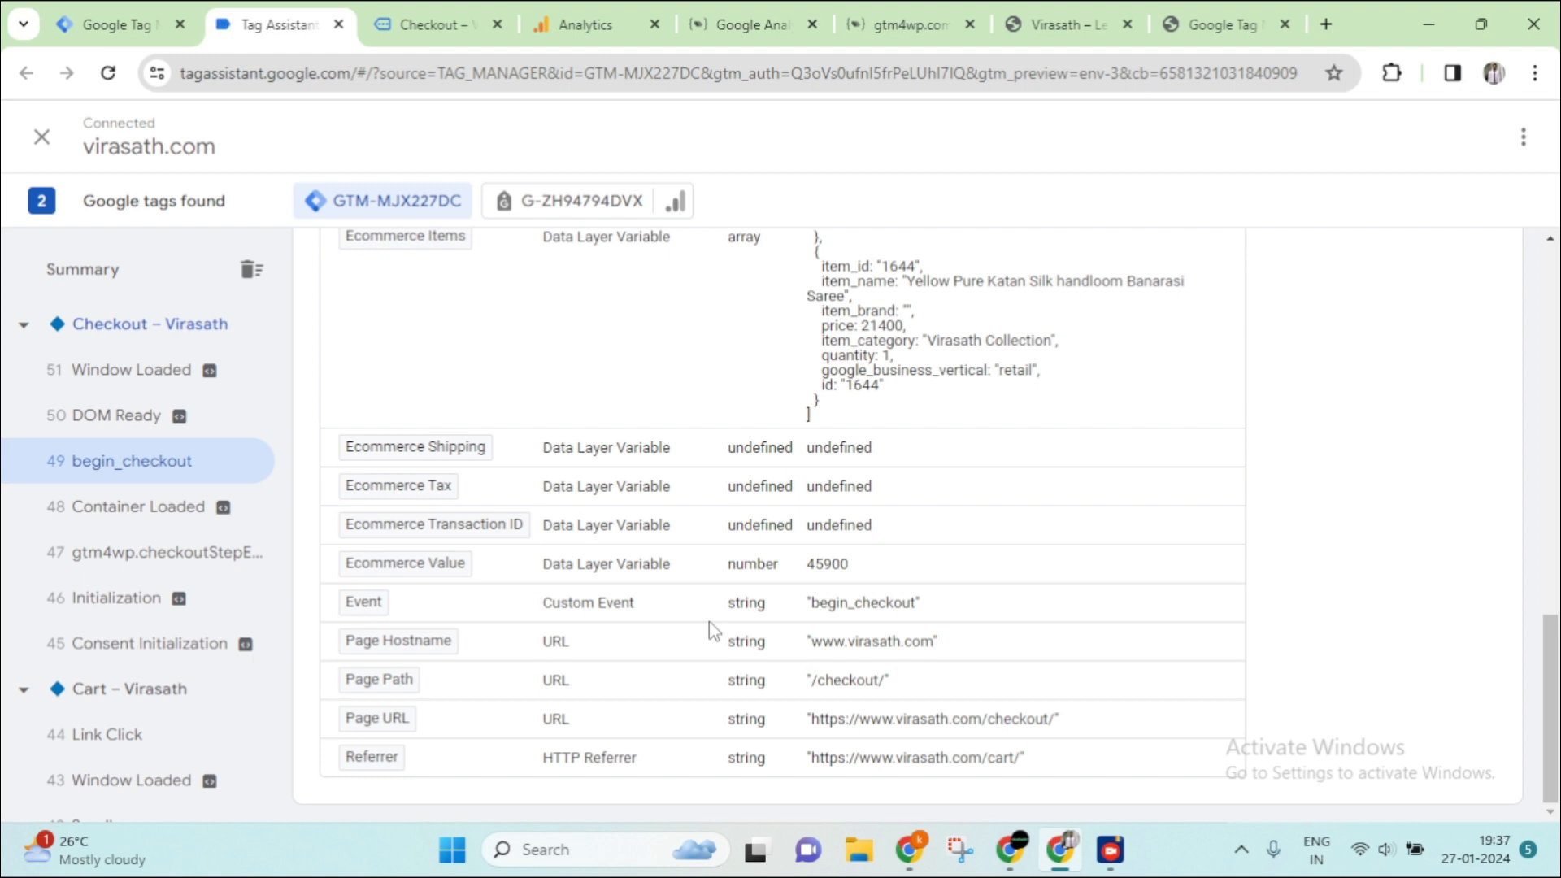
scroll(717, 626, "up", 10)
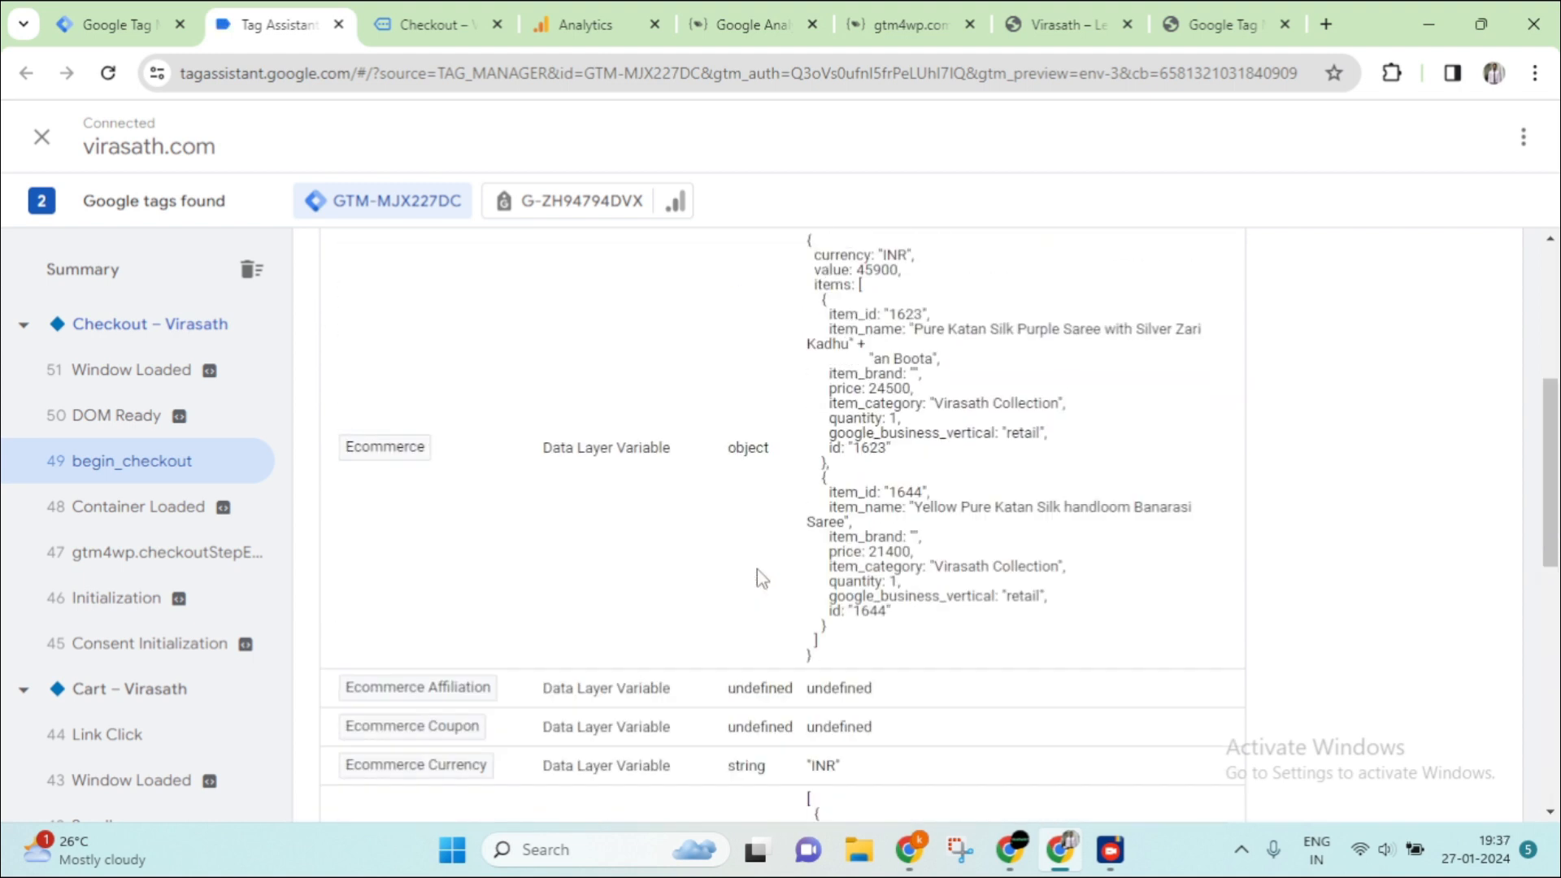
scroll(756, 577, "up", 3)
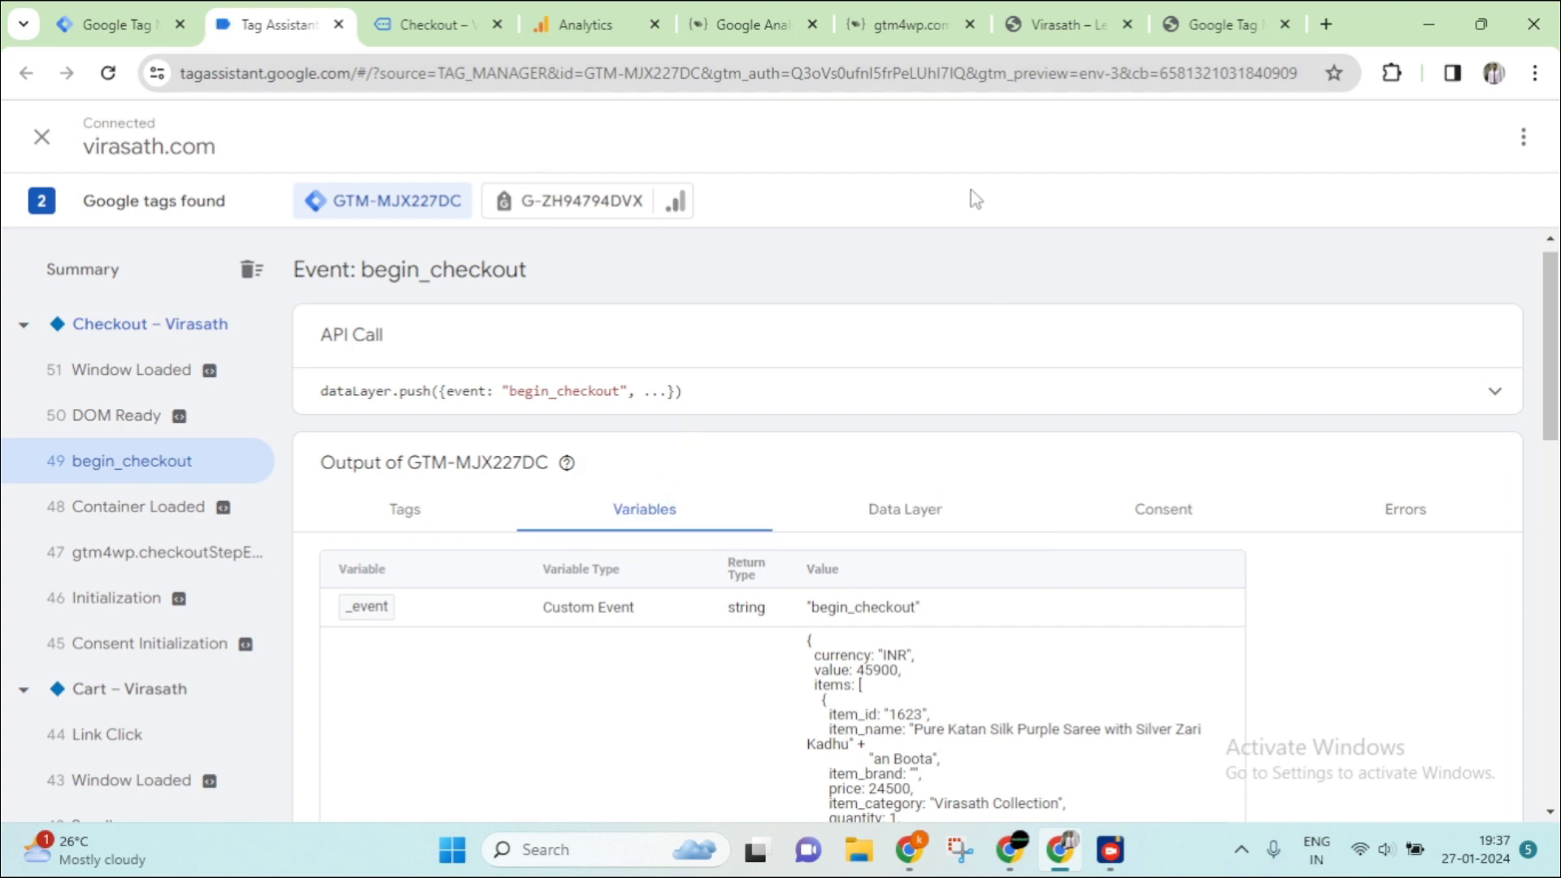
Switch to Google Analytics, leave the web stream details and examine the Reports snapshot down to its events, conversions and items purchased cards
left_click(569, 26)
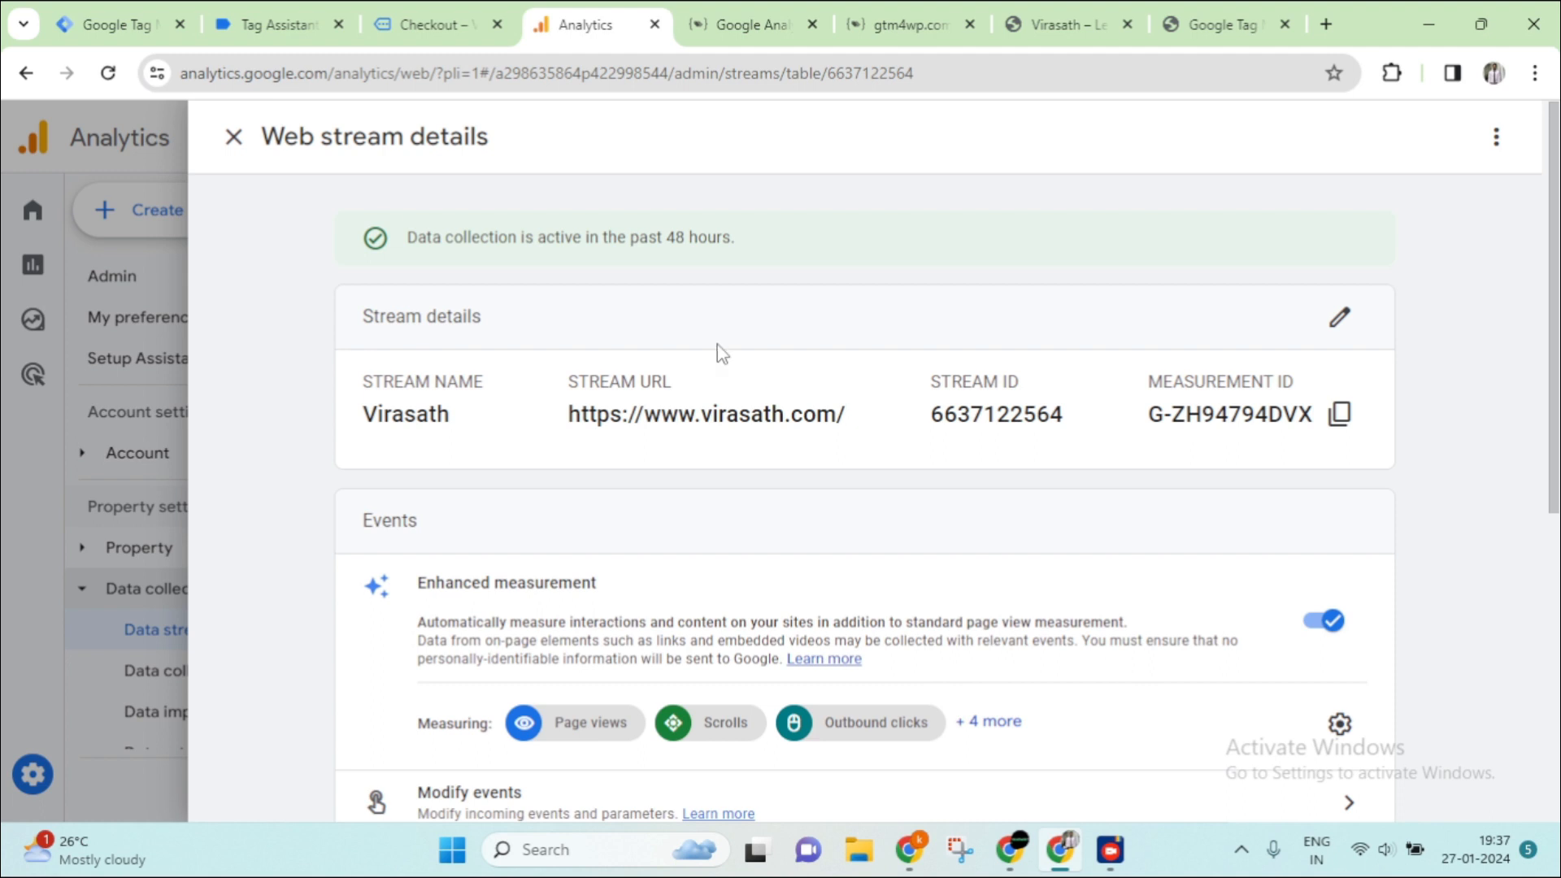
left_click(234, 137)
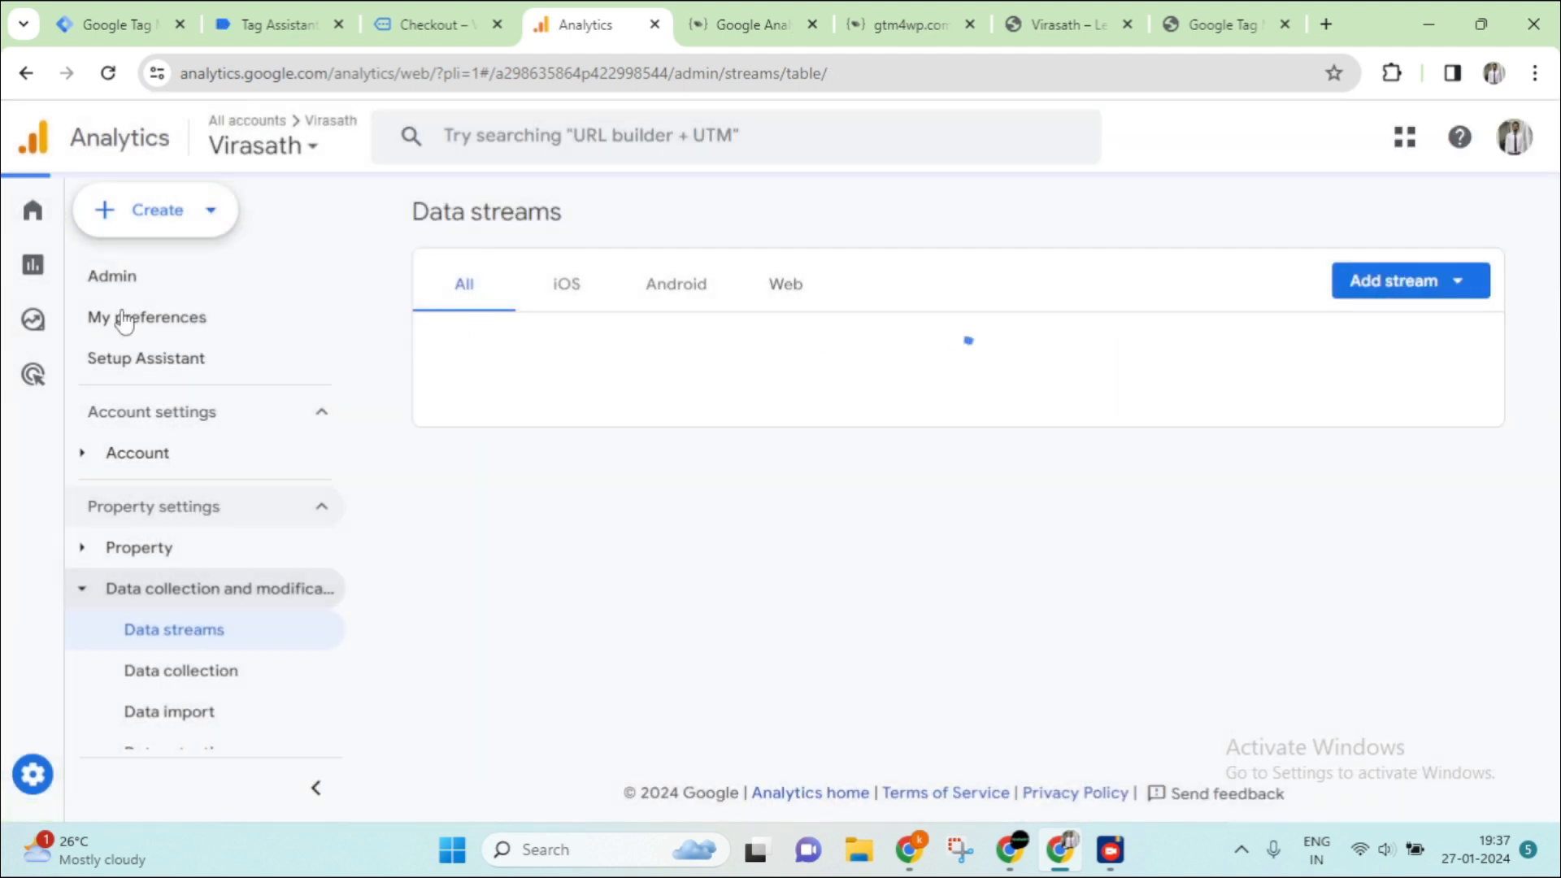
left_click(29, 266)
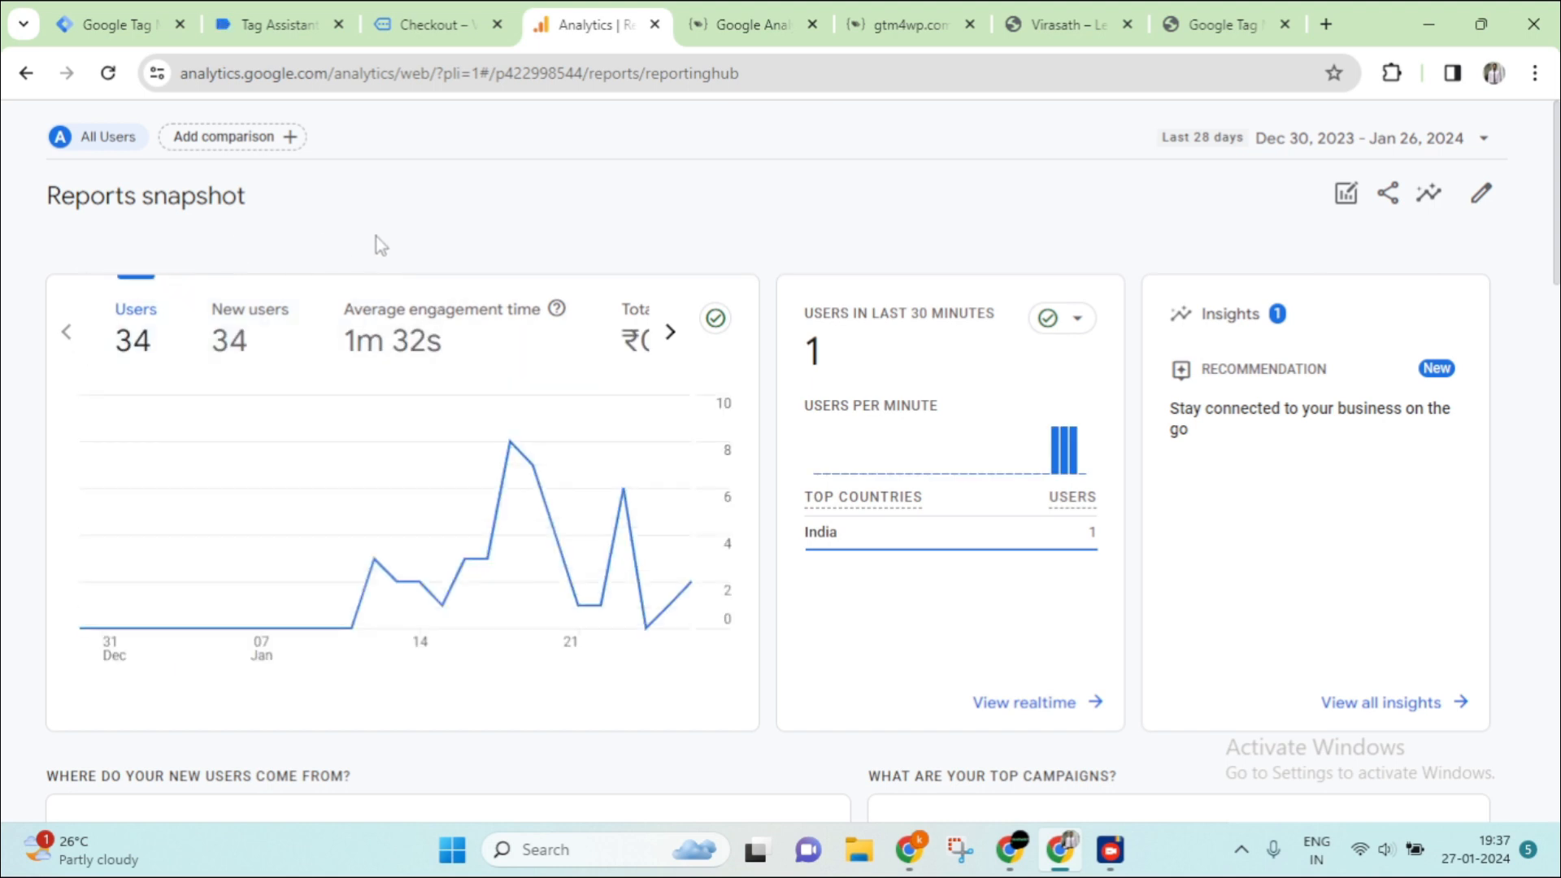
scroll(1011, 480, "down", 10)
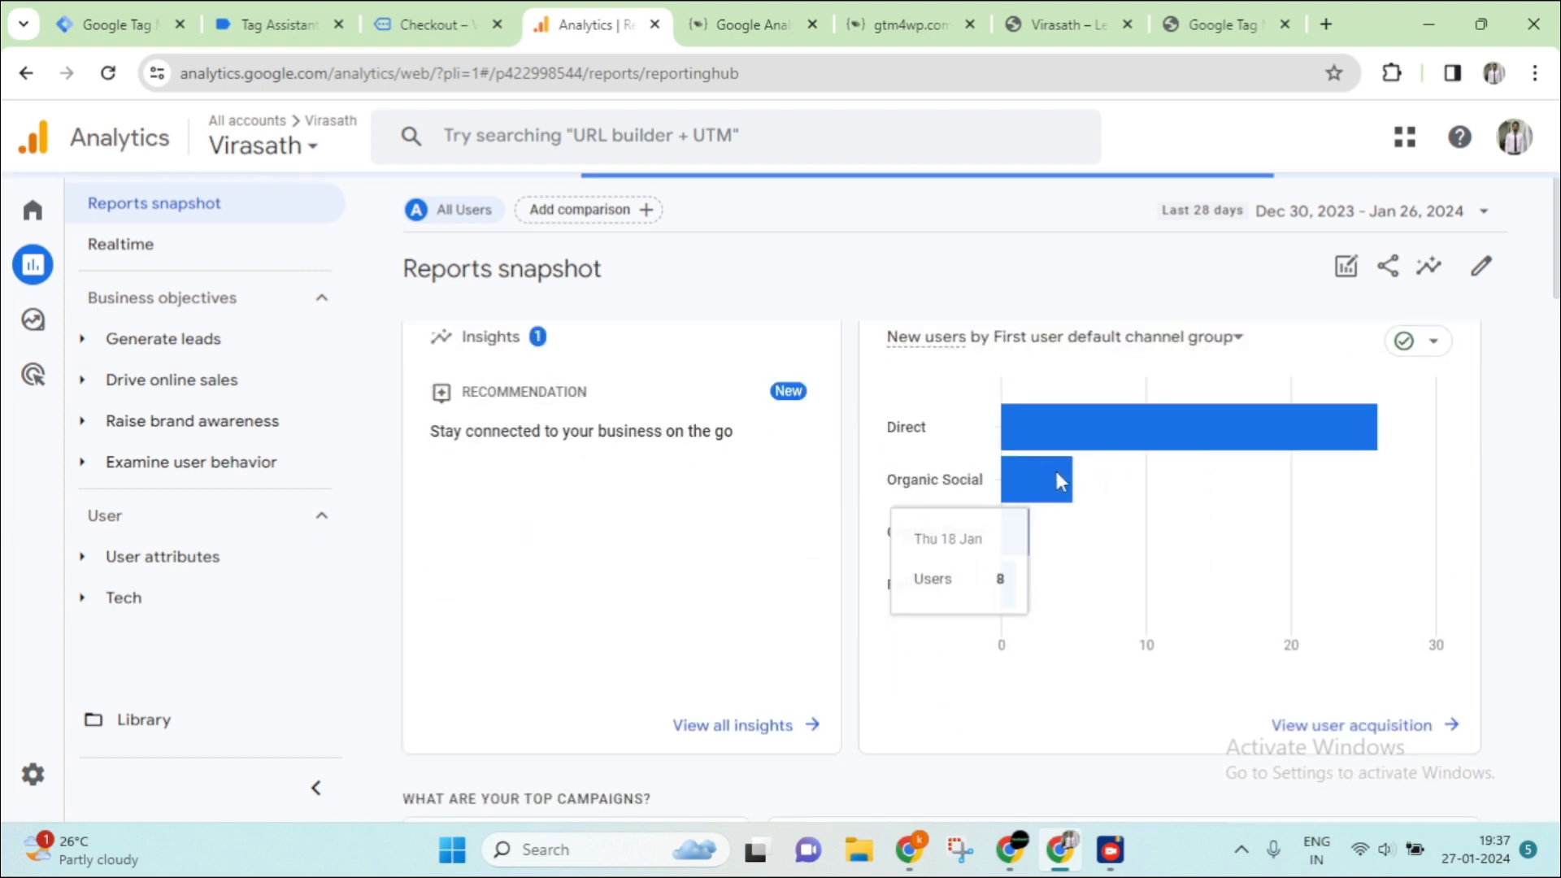
scroll(1010, 480, "down", 4)
scroll(1203, 537, "down", 5)
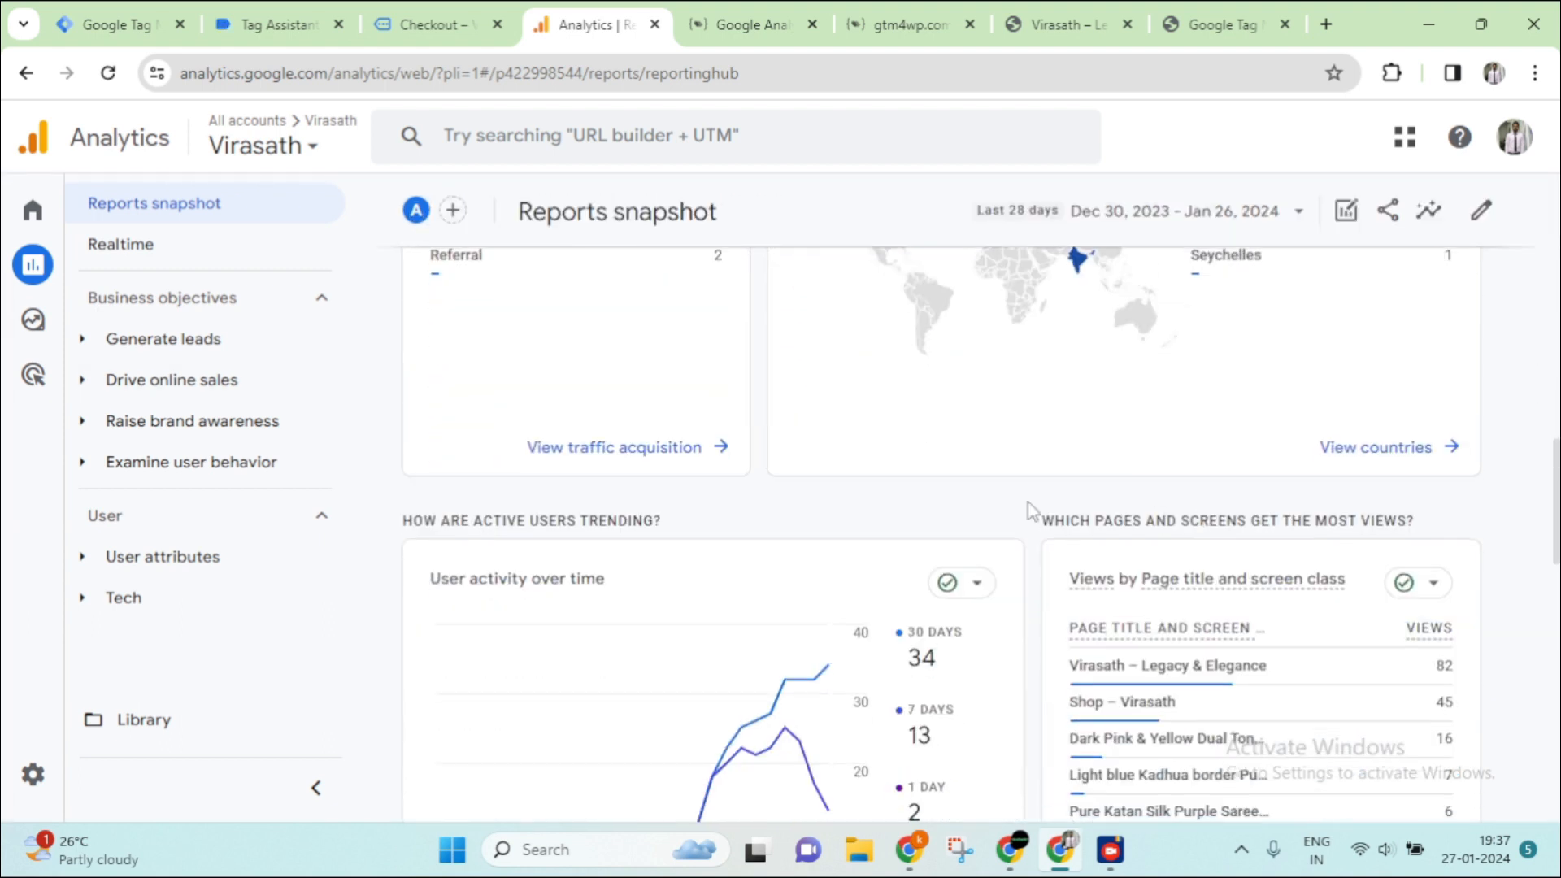
scroll(1150, 478, "down", 4)
scroll(1168, 467, "up", 1)
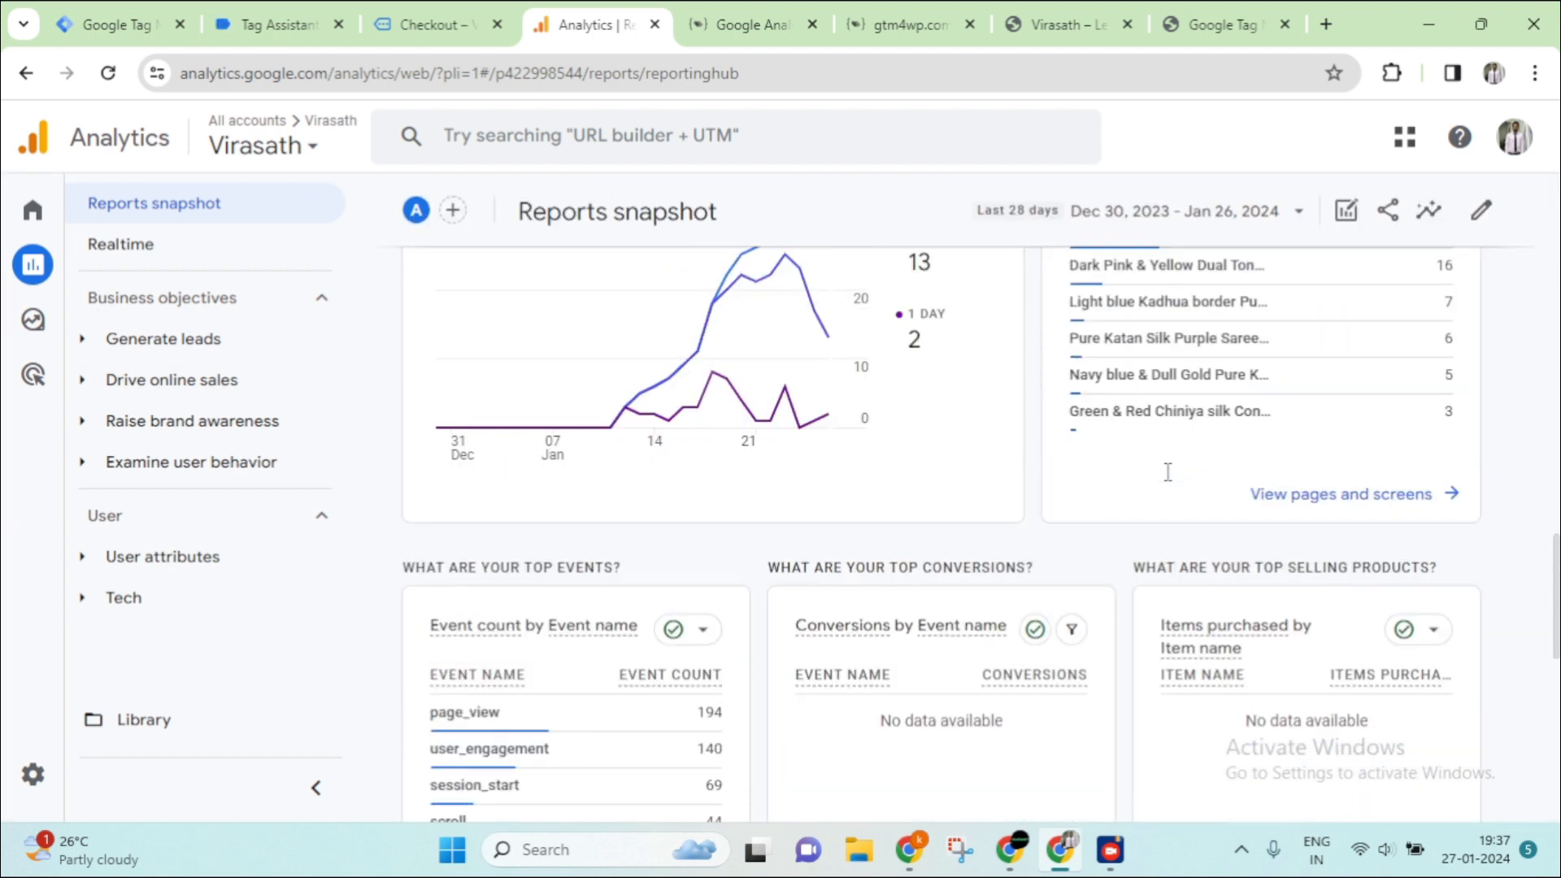
scroll(1185, 394, "up", 2)
scroll(1174, 494, "down", 5)
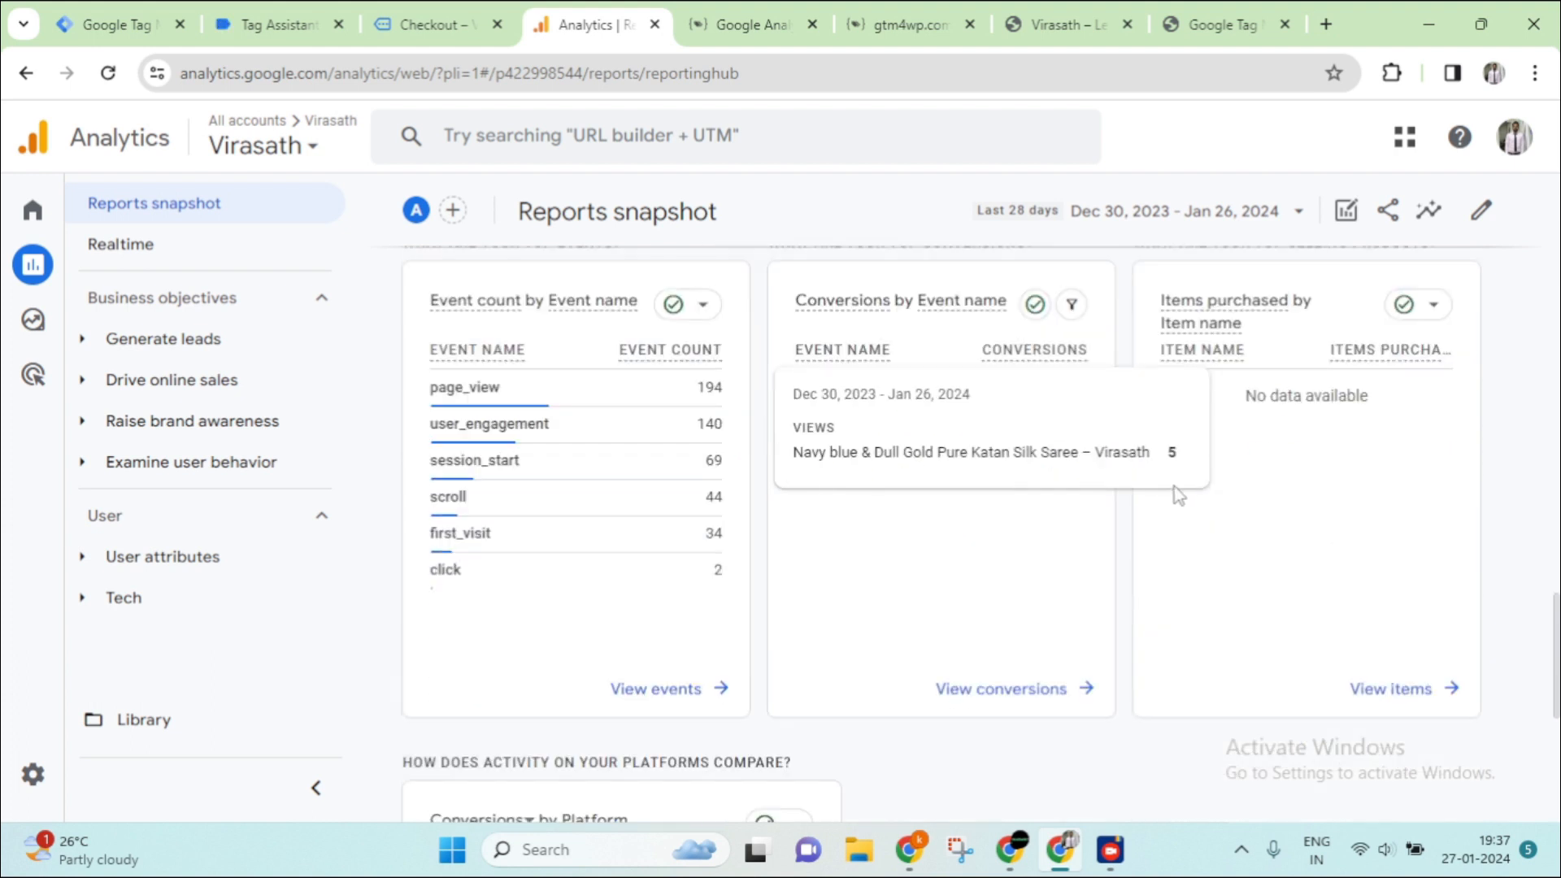
Open the Ecommerce purchases report under Drive online sales, examine its items viewed, added to cart and purchased metrics, and return to the Tag Manager workspace
scroll(739, 571, "up", 5)
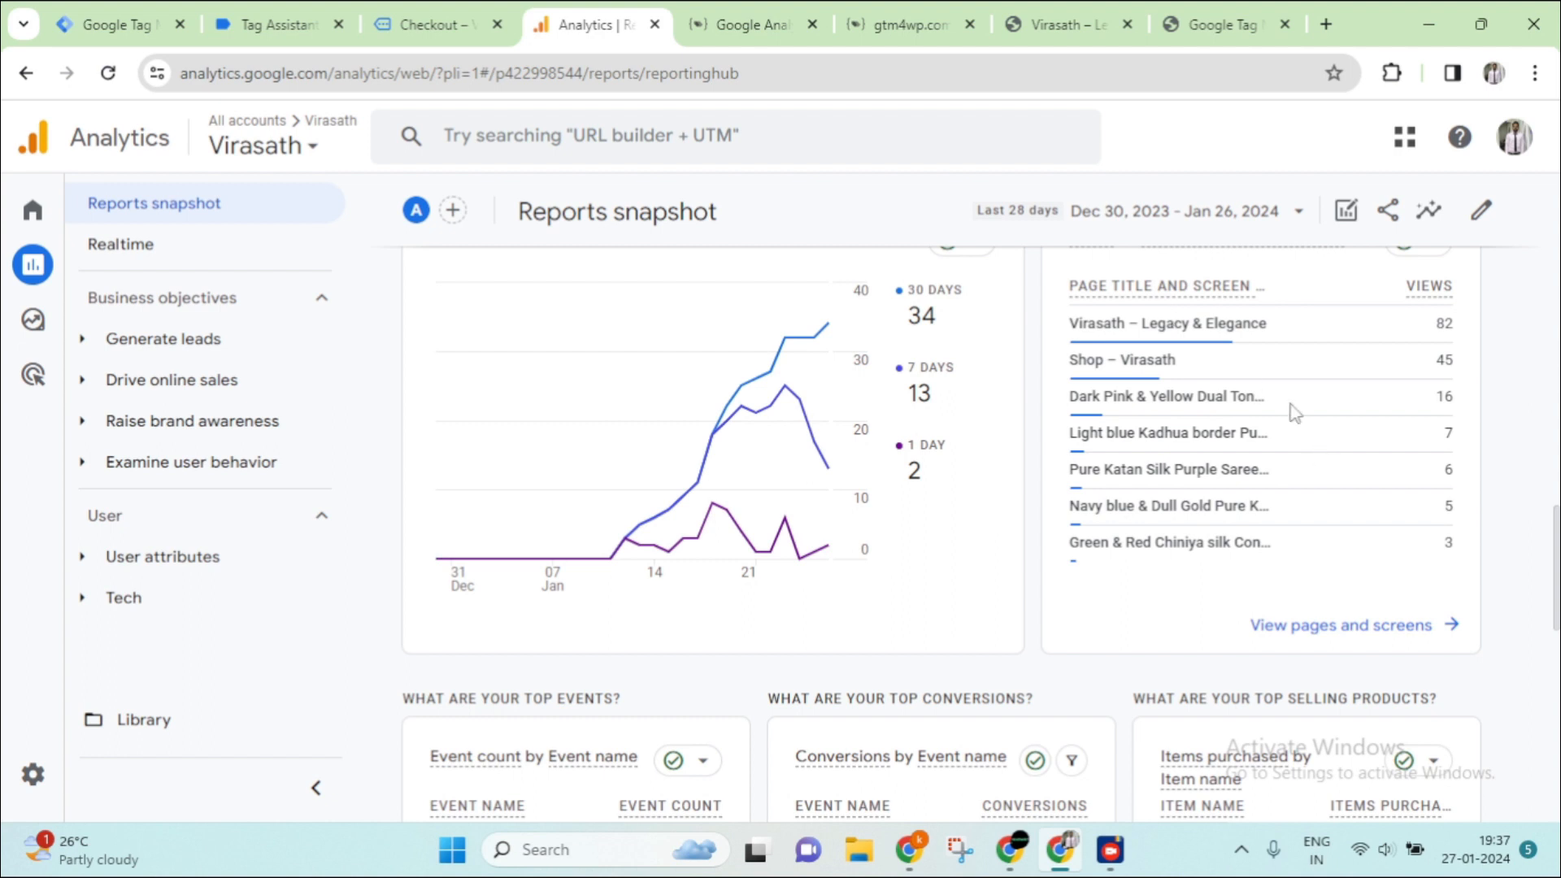
scroll(605, 448, "up", 3)
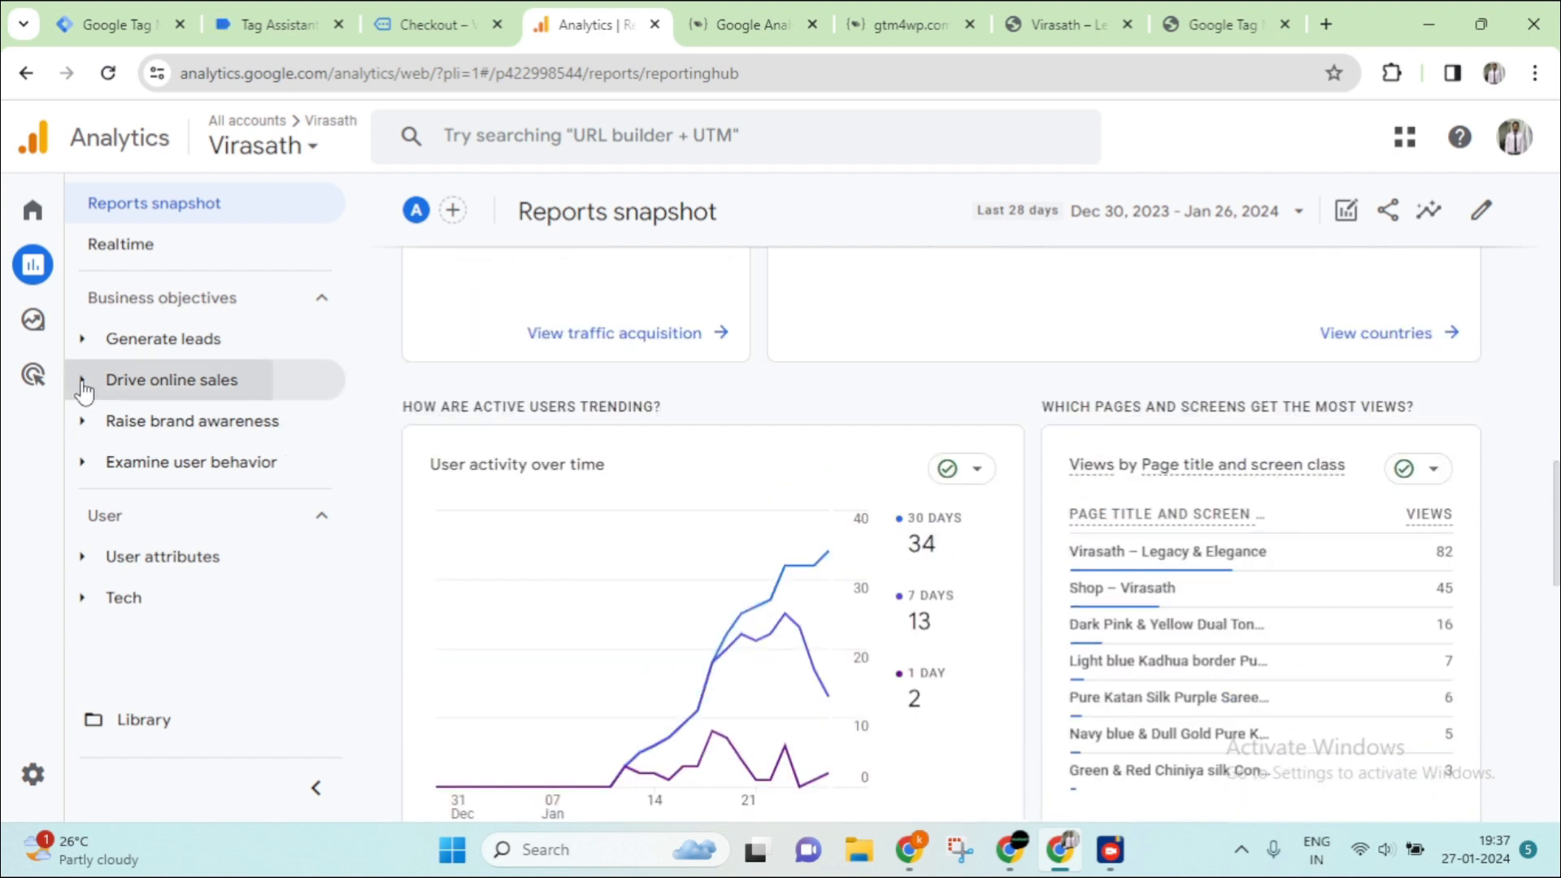
left_click(177, 388)
left_click(203, 461)
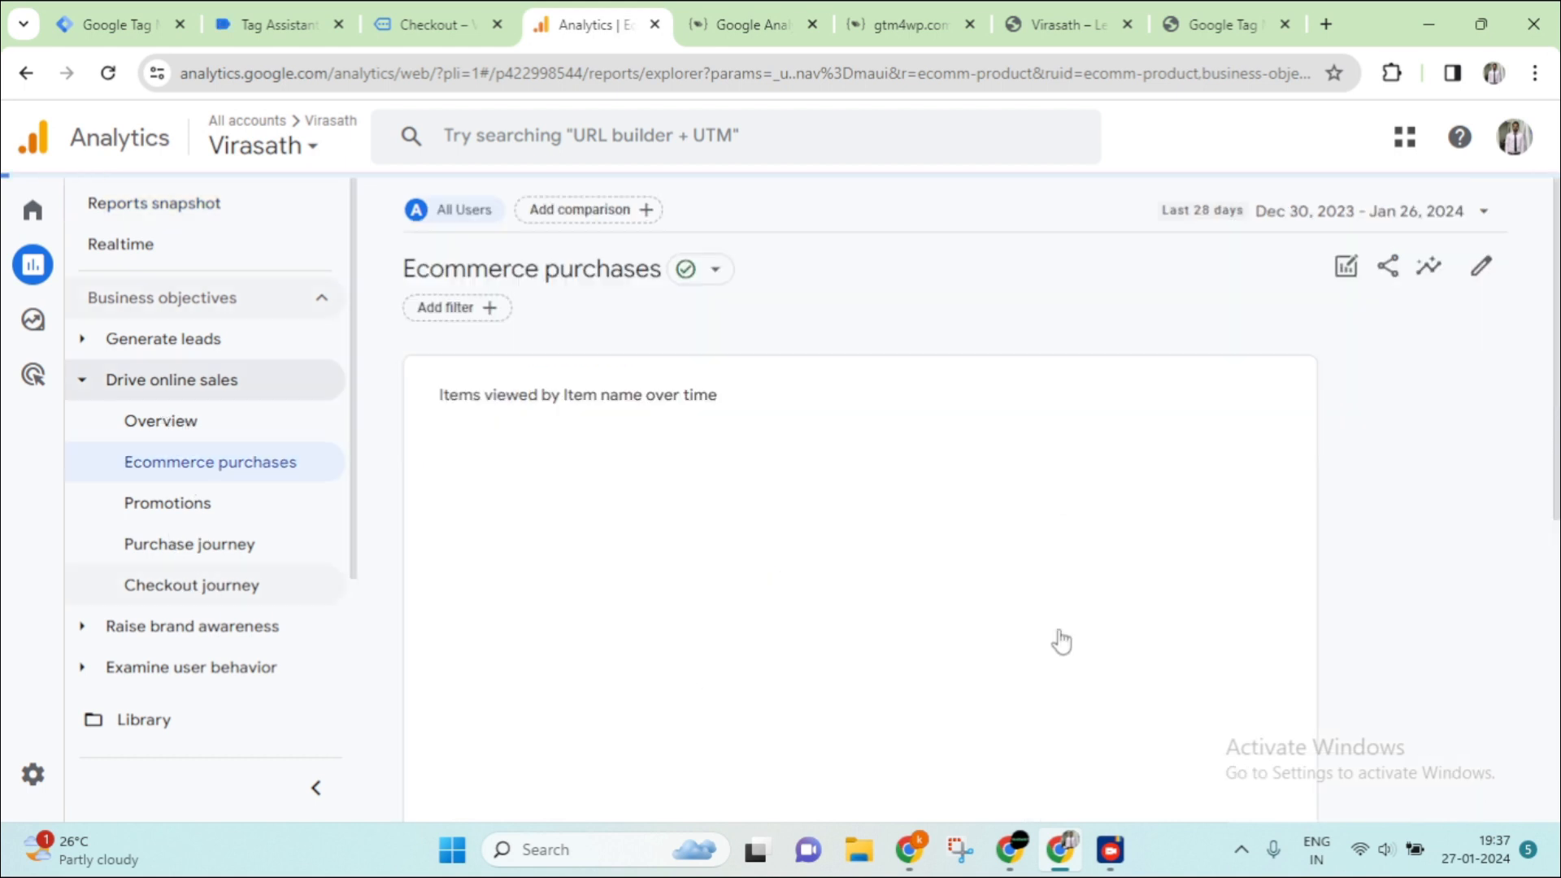
scroll(1066, 642, "down", 4)
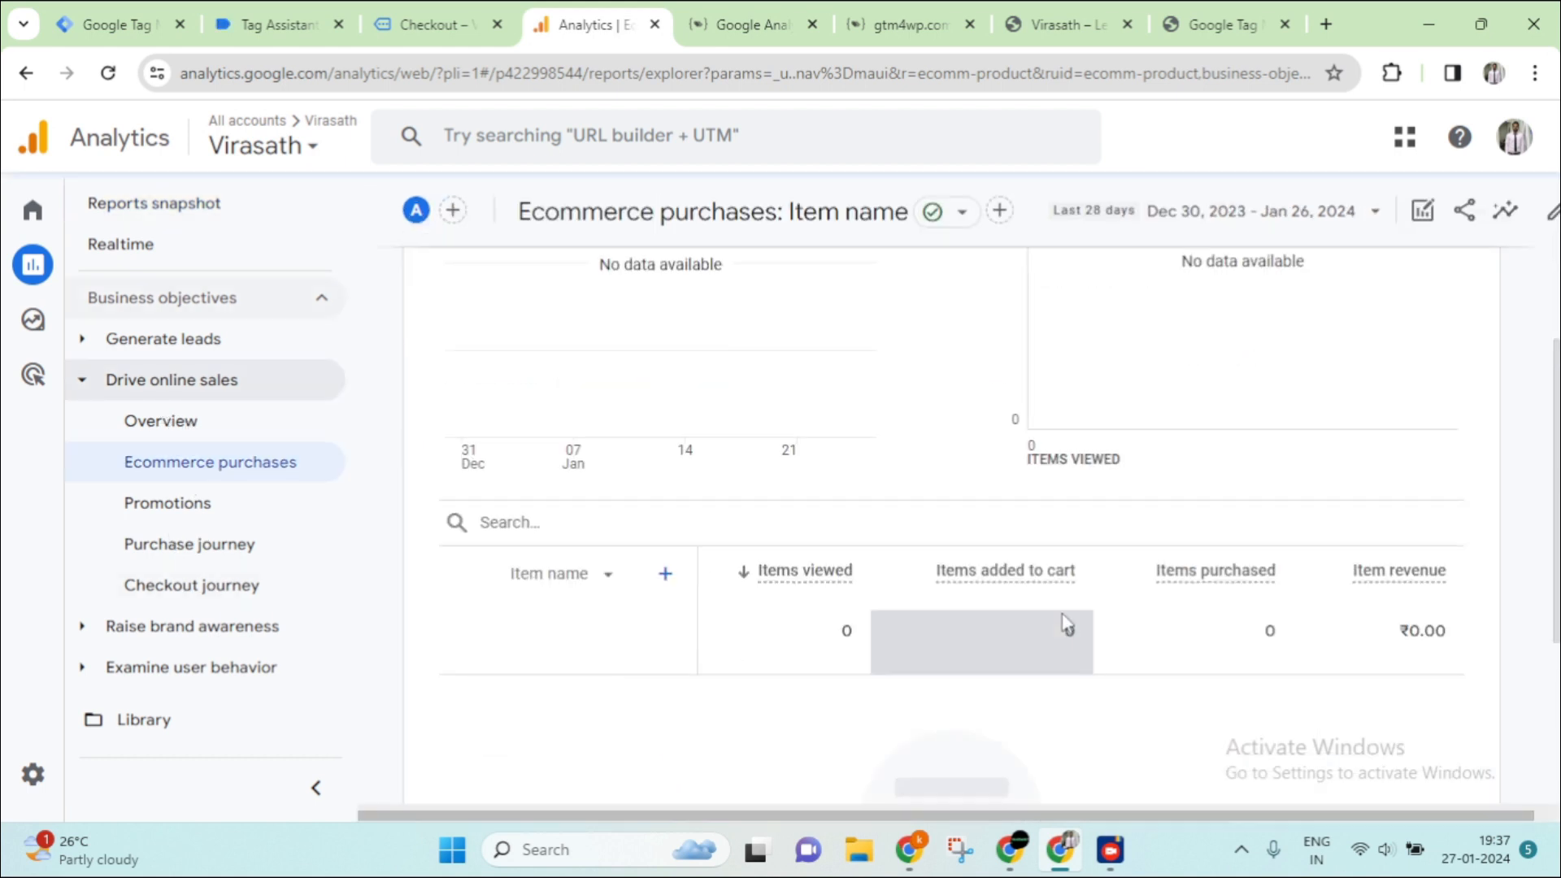
scroll(1064, 622, "down", 3)
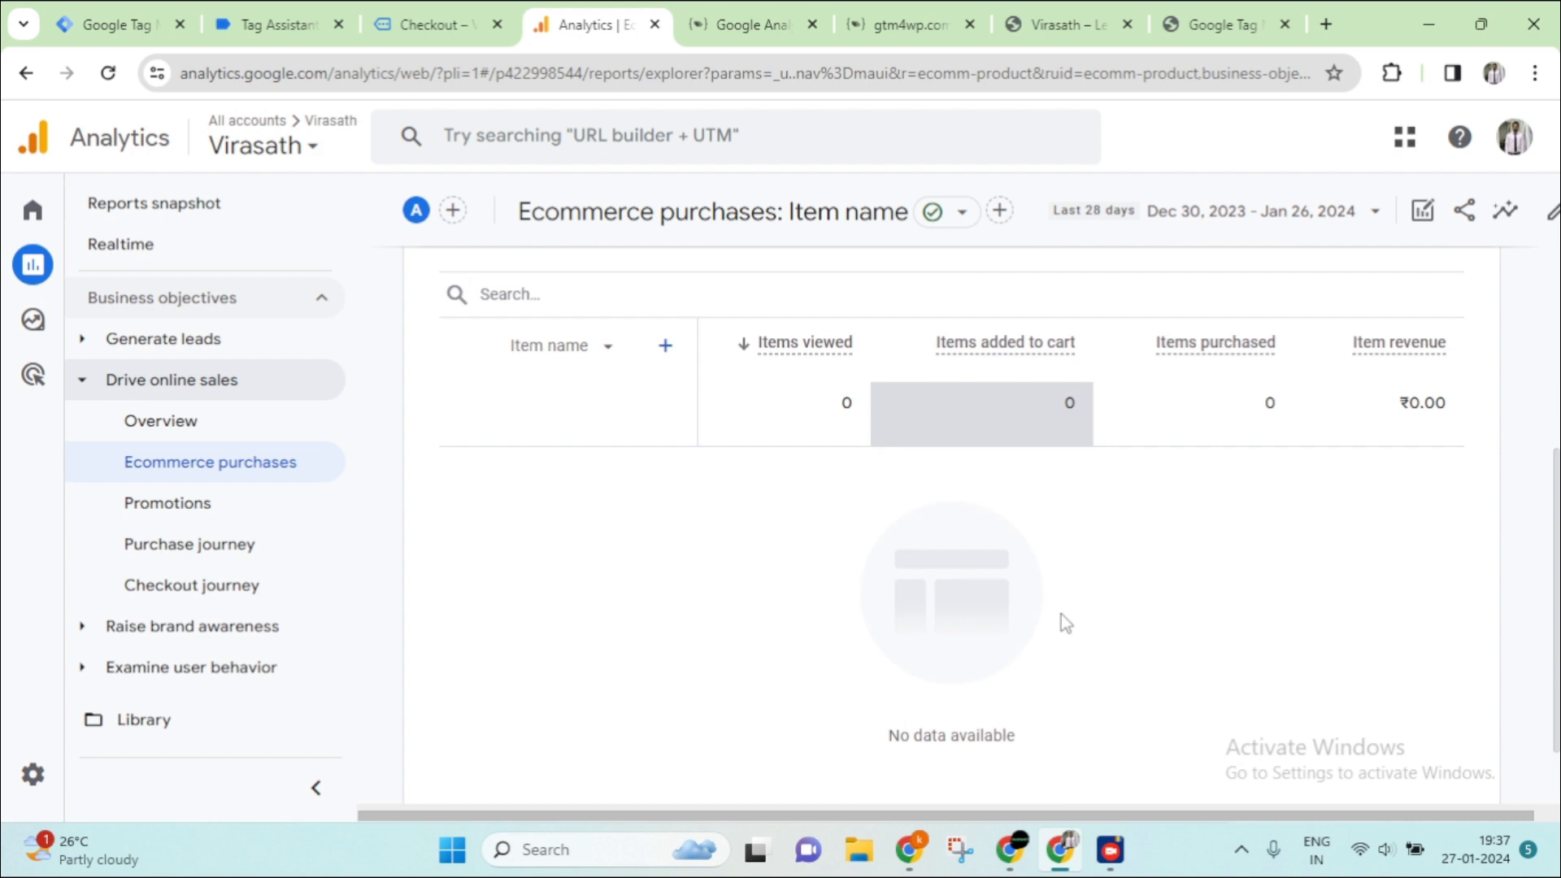
scroll(1061, 613, "up", 10)
left_click(130, 25)
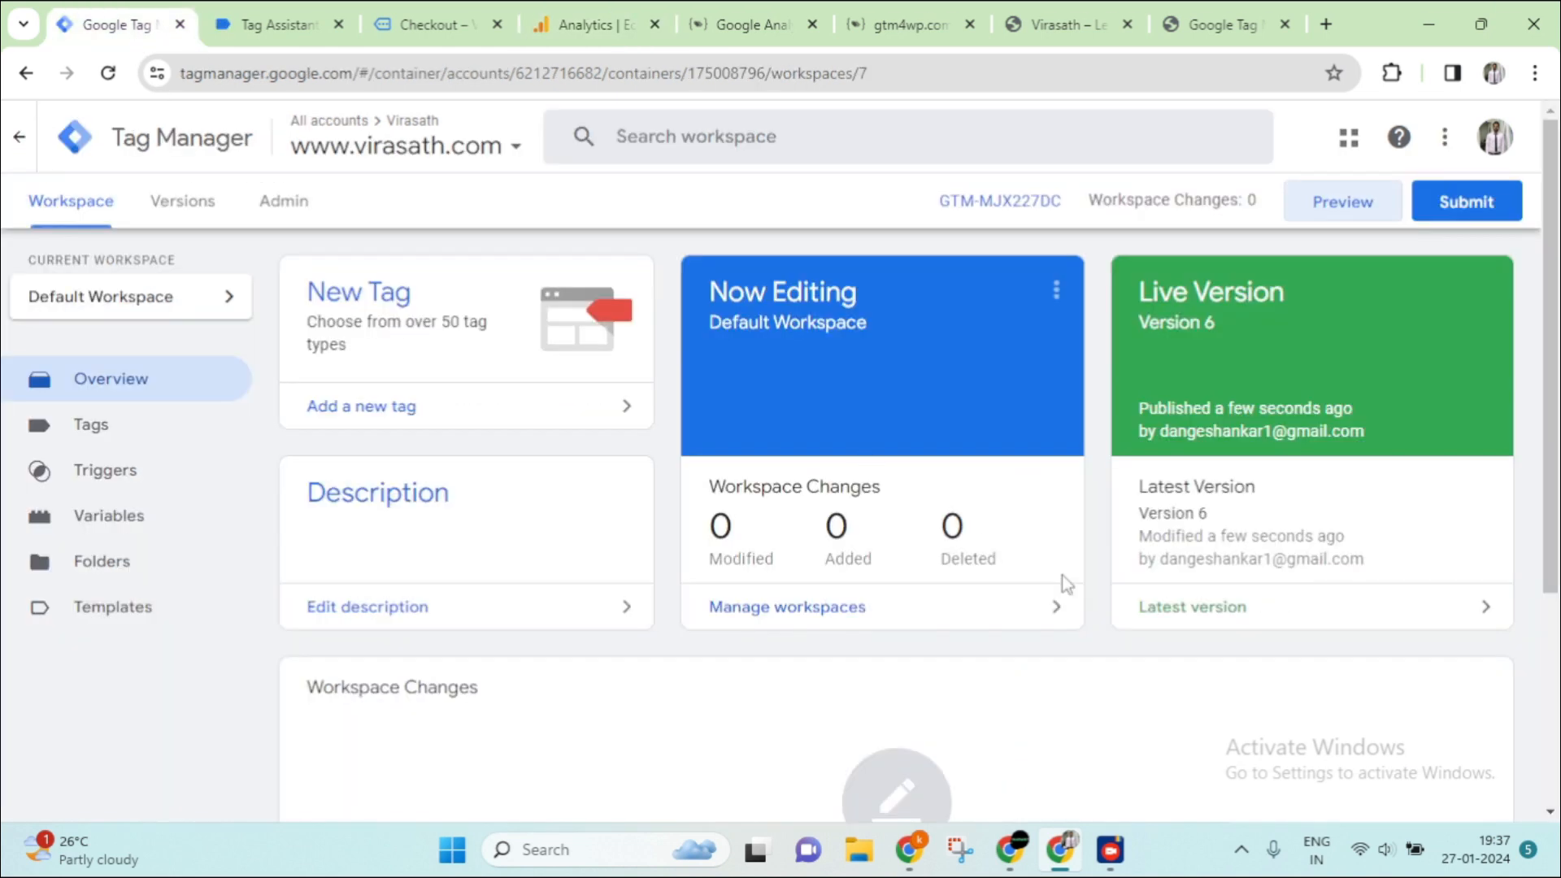